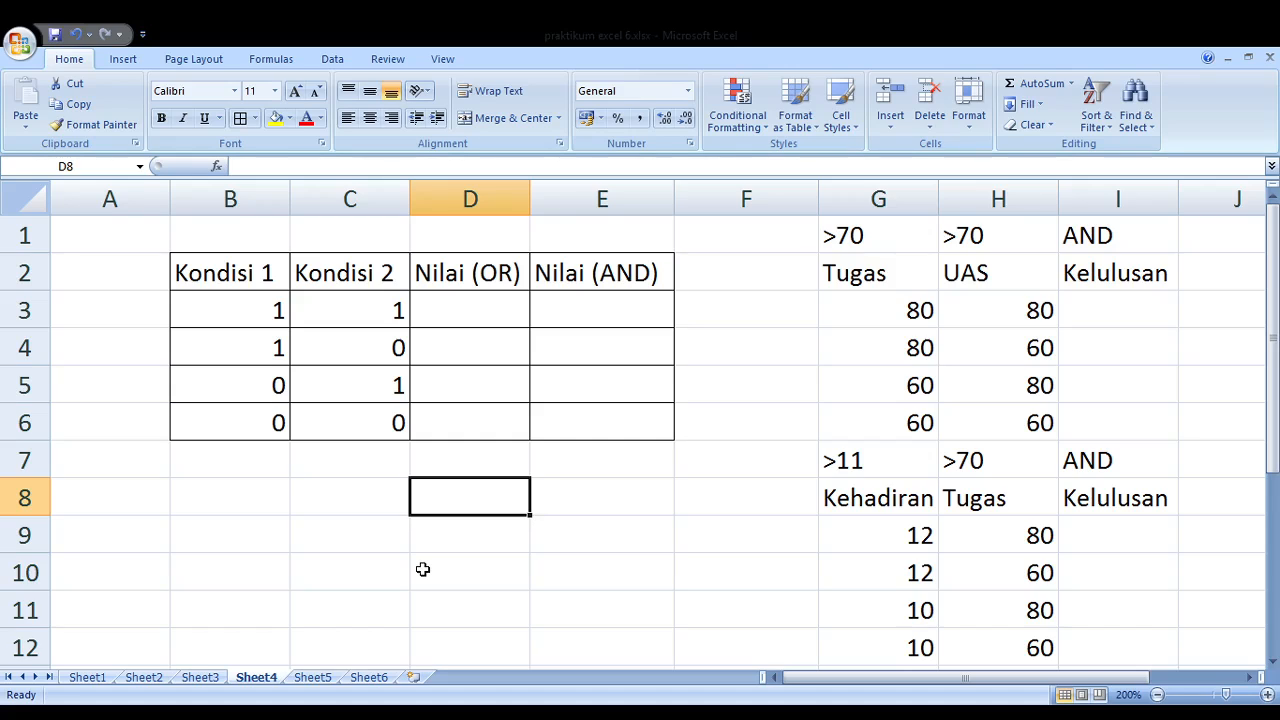
# Widen the Nilai (OR) column slightly in the condition table
pyautogui.press('Up')
pyautogui.press('Up')
pyautogui.press('Up')
pyautogui.press('Up')
pyautogui.press('Up')
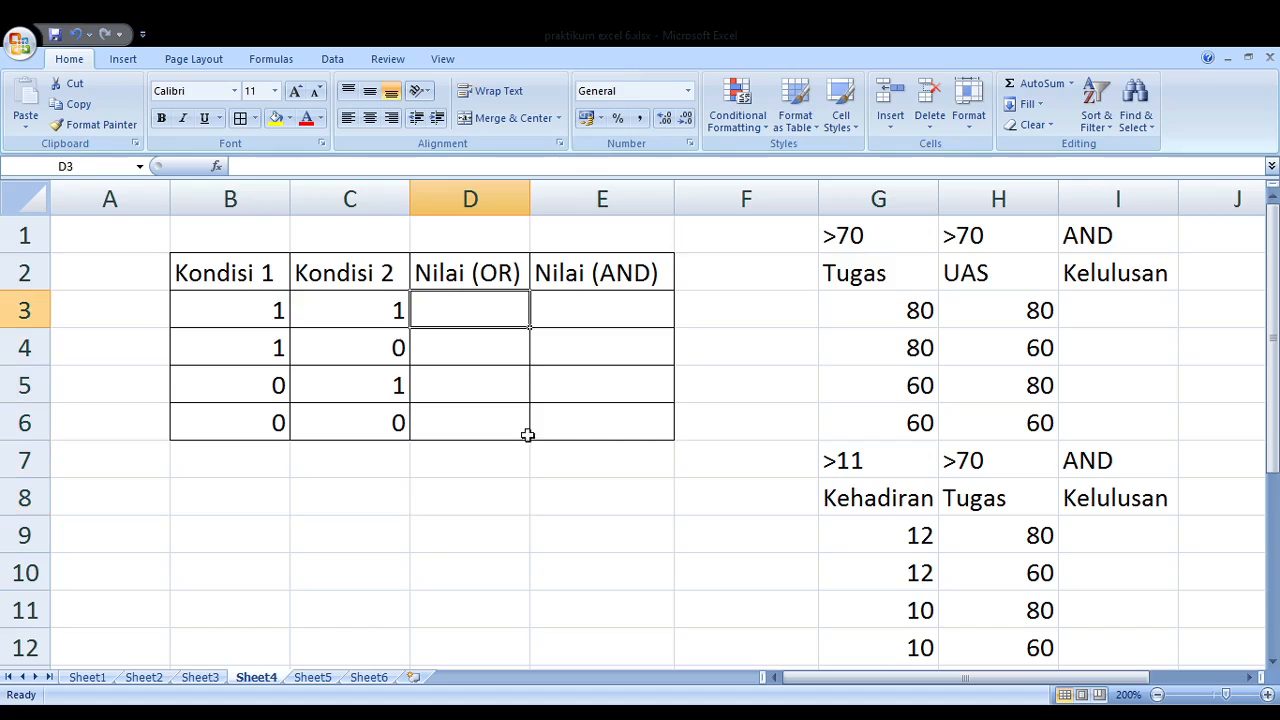
pyautogui.click(471, 237)
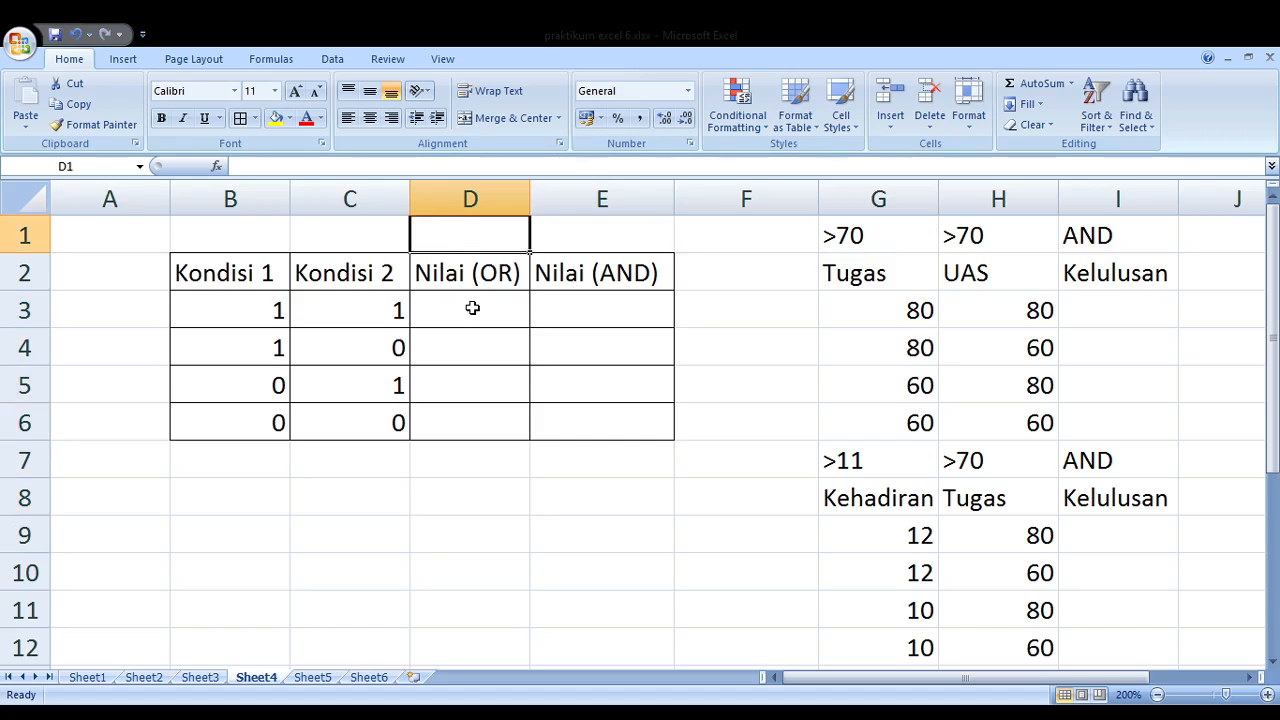
pyautogui.moveTo(470, 308); pyautogui.dragTo(460, 426)
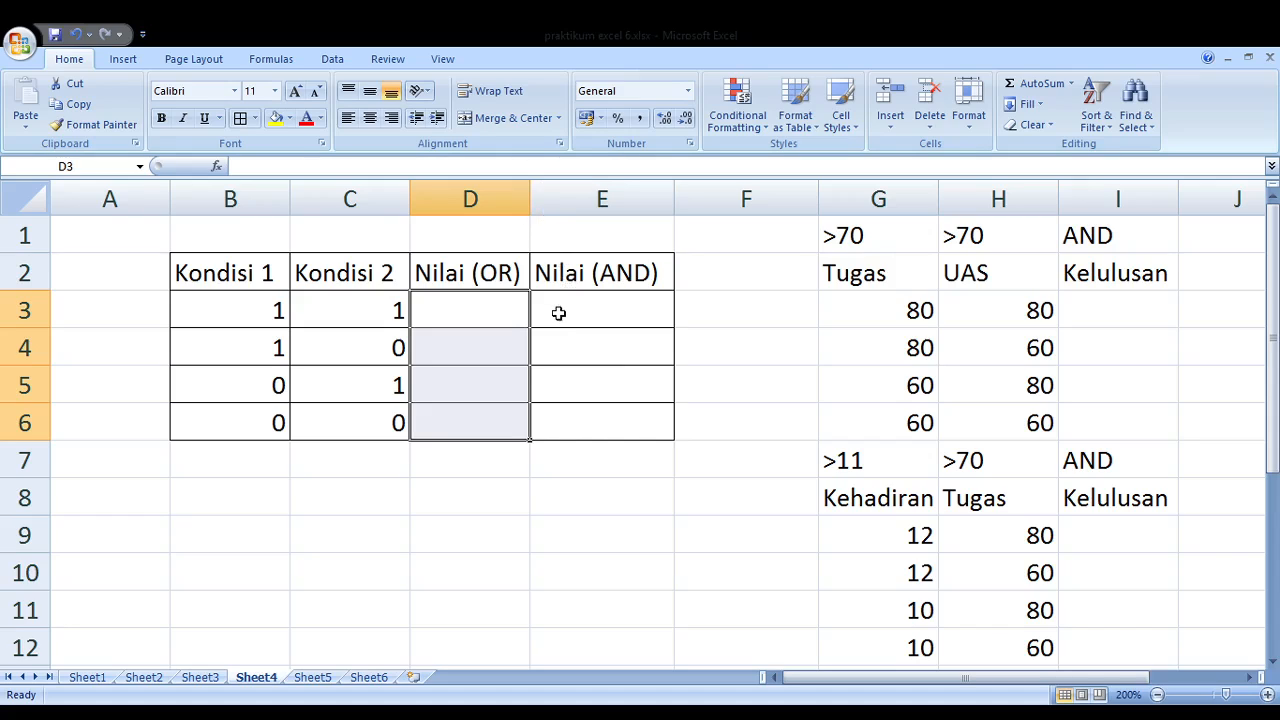
pyautogui.moveTo(536, 197); pyautogui.dragTo(545, 197)
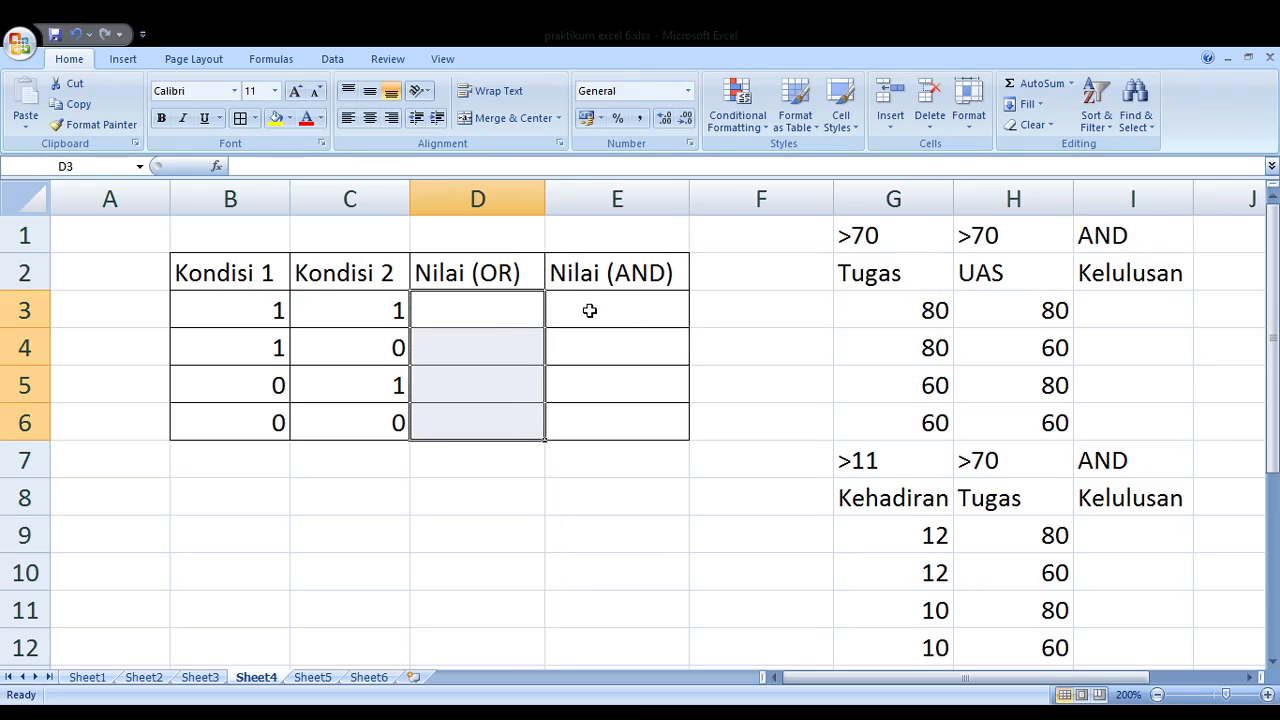
# Examine the Kondisi 1 and Kondisi 2 values in B3:C6 row by row
pyautogui.click(590, 311)
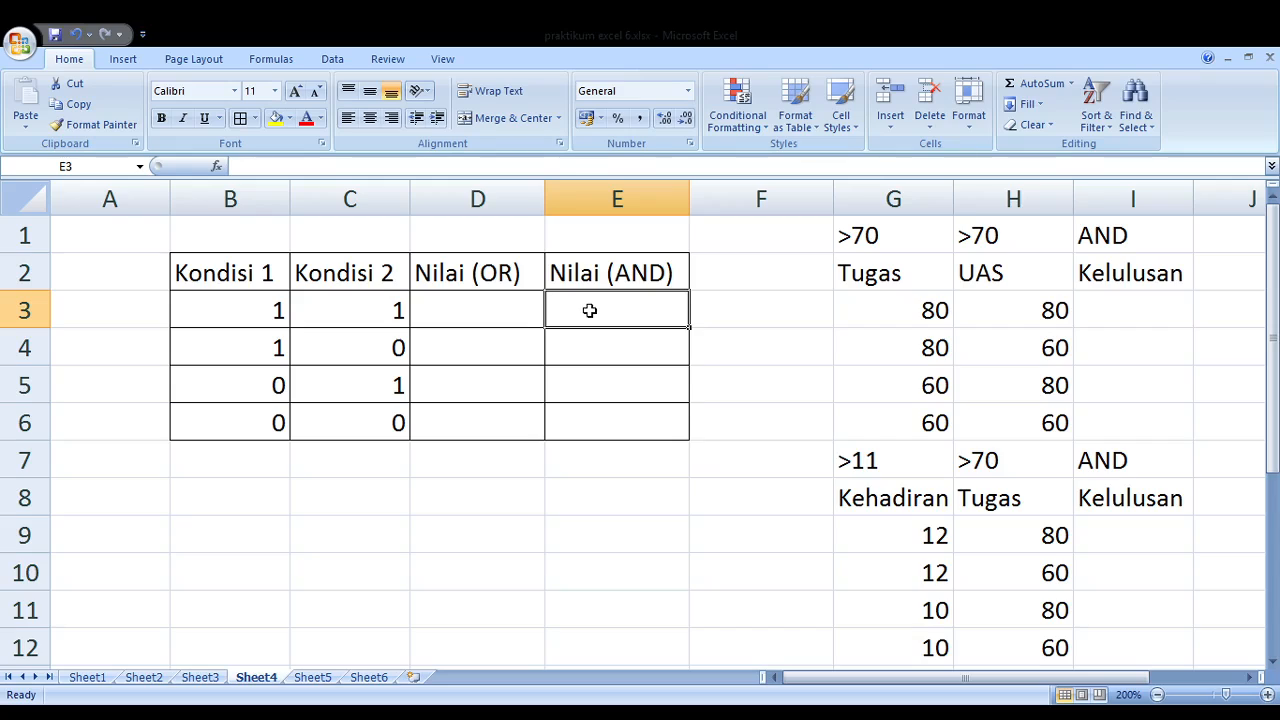
pyautogui.click(512, 311)
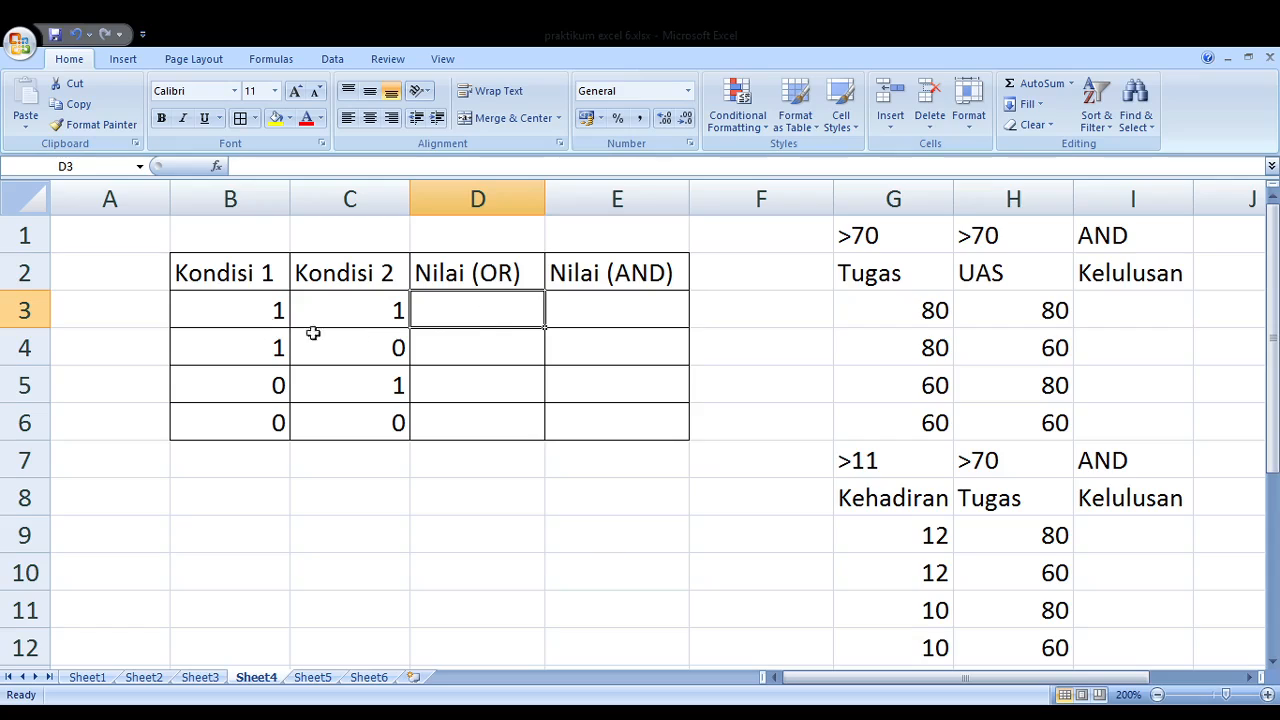
pyautogui.click(246, 309)
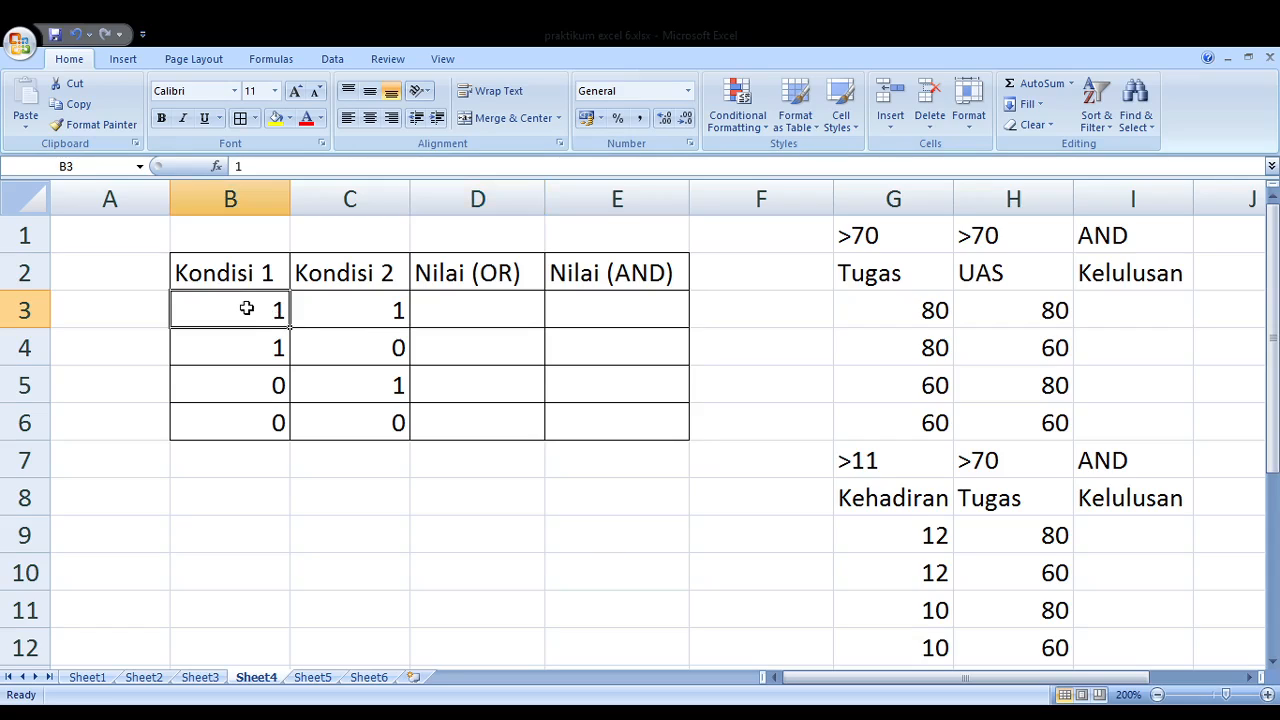
pyautogui.click(246, 342)
pyautogui.click(233, 388)
pyautogui.click(228, 415)
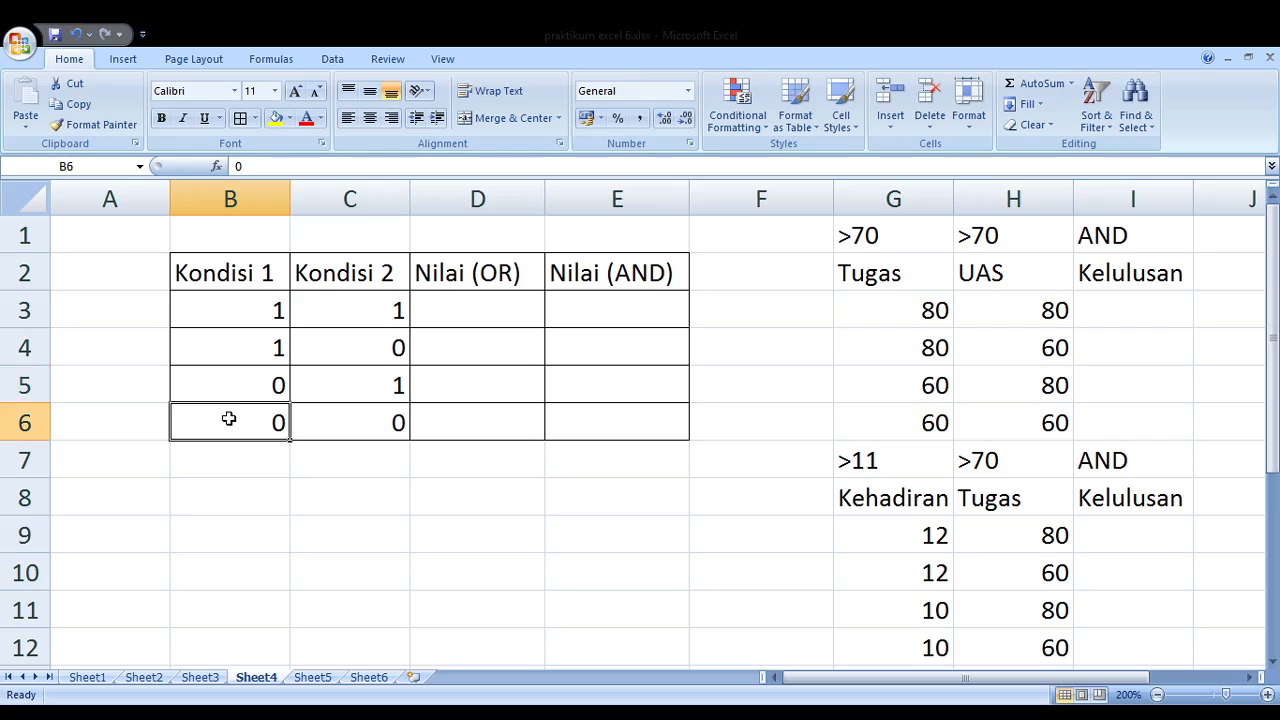
pyautogui.click(326, 306)
pyautogui.click(333, 346)
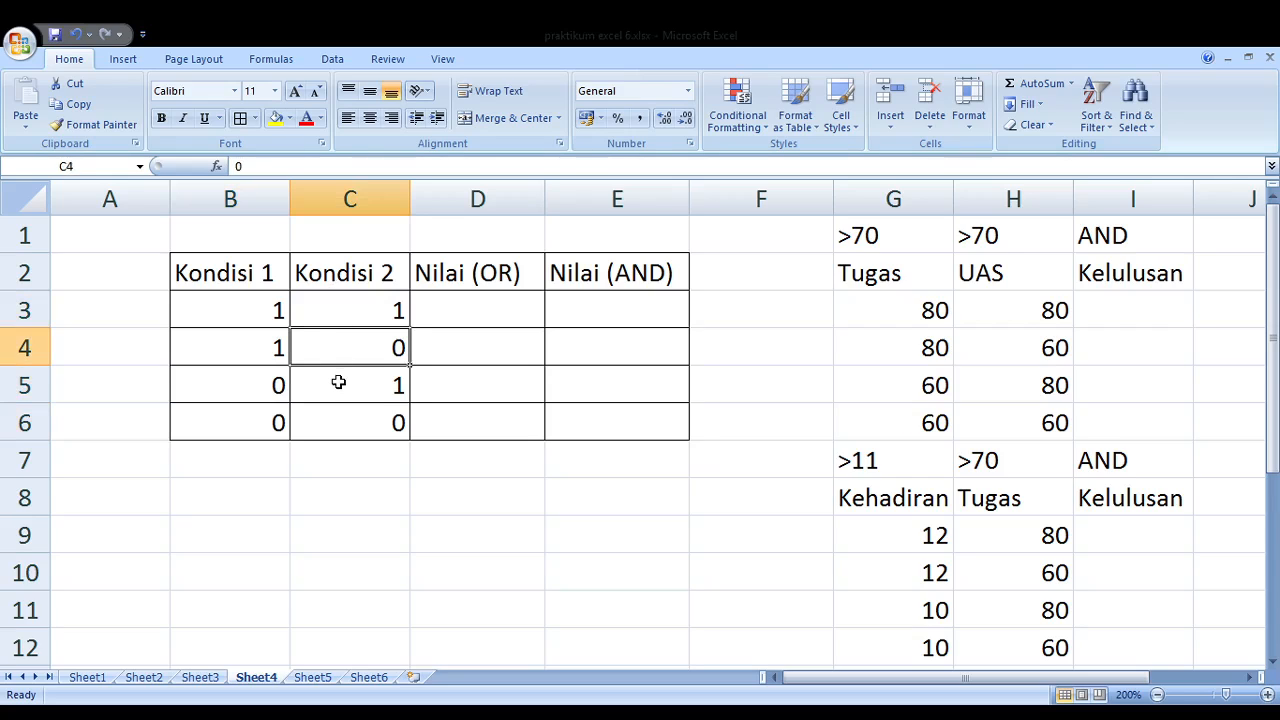
pyautogui.click(338, 382)
pyautogui.click(337, 421)
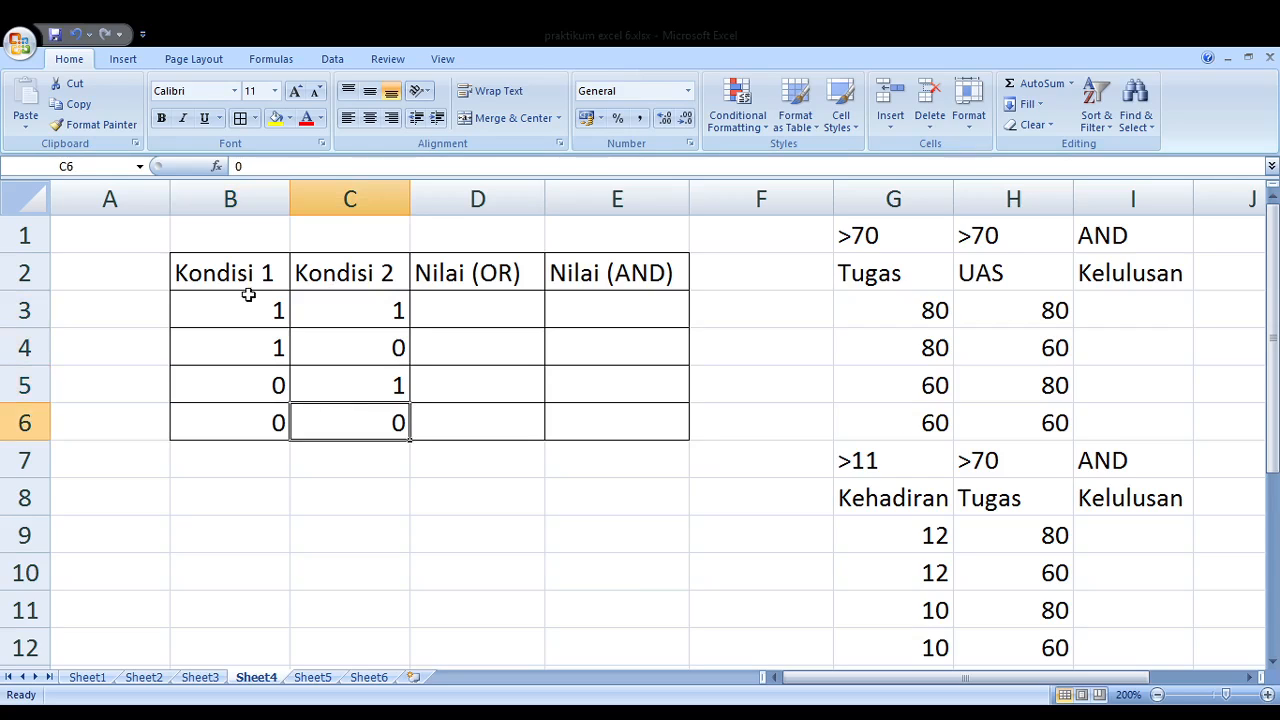
pyautogui.moveTo(249, 303); pyautogui.dragTo(306, 413)
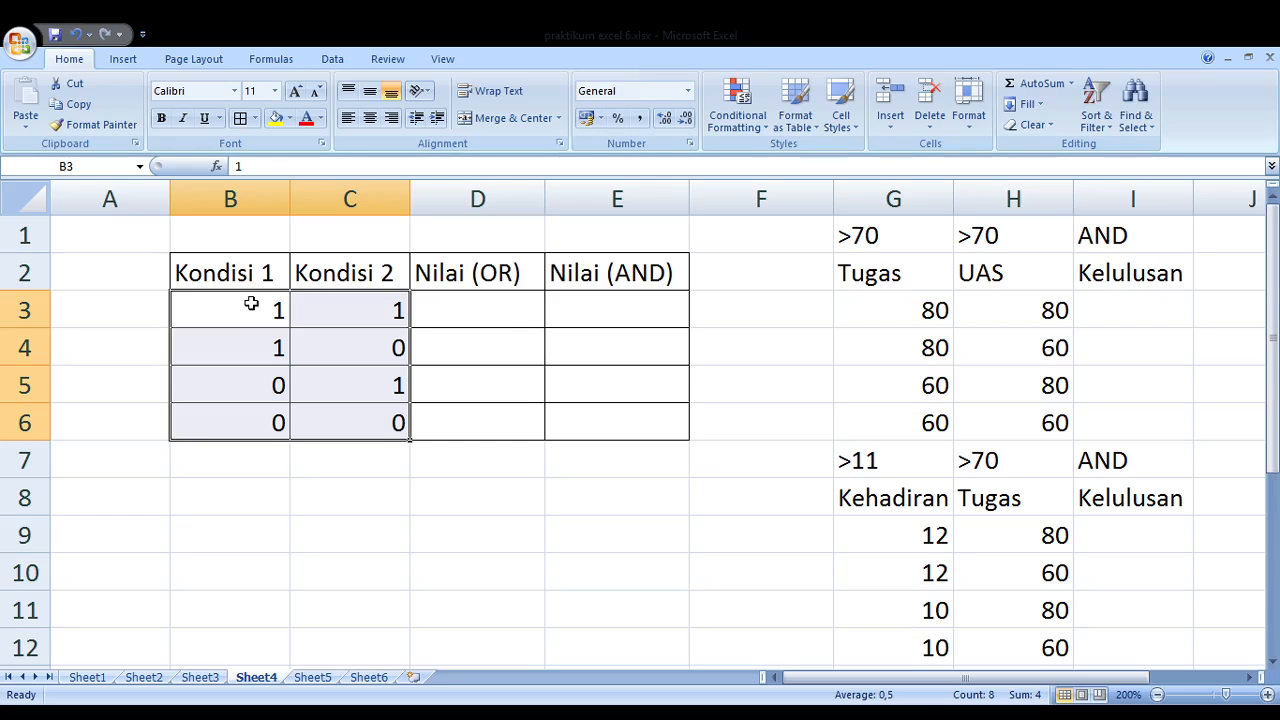
# Enter the formula =OR(B3=1;C3=1) in cell D3 and fill it down through D6
pyautogui.click(445, 321)
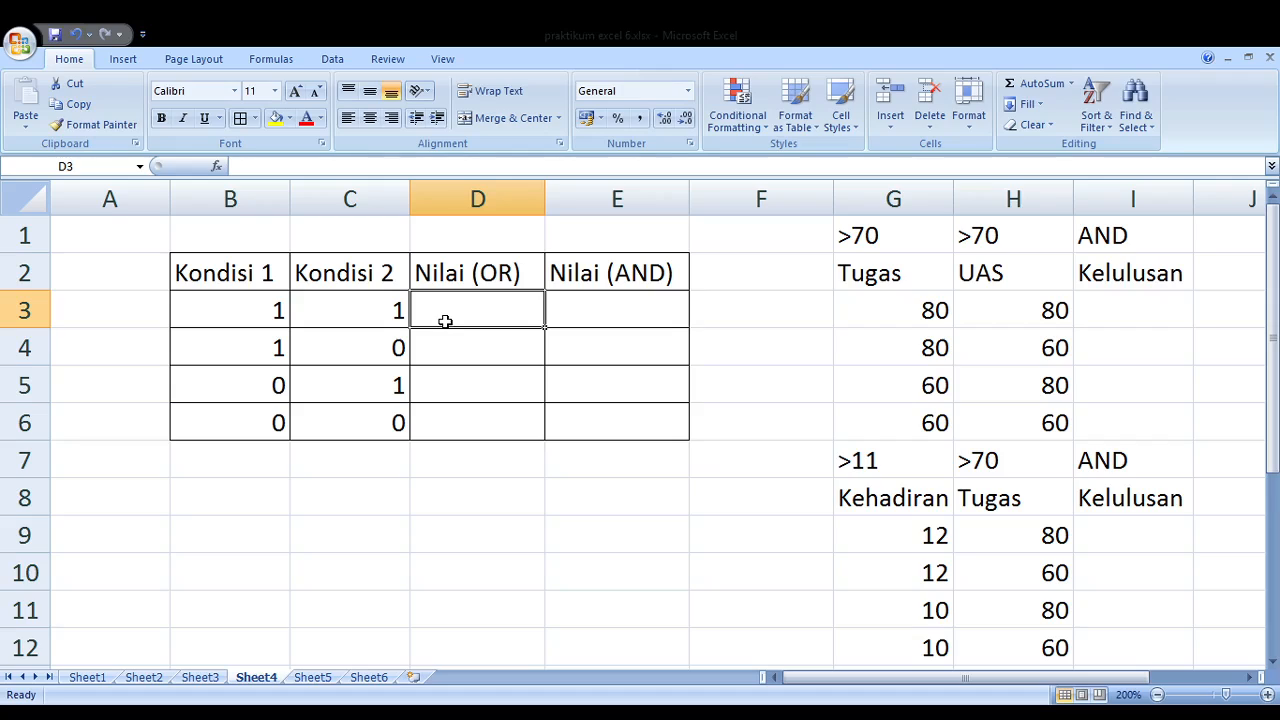
pyautogui.write('=OR')
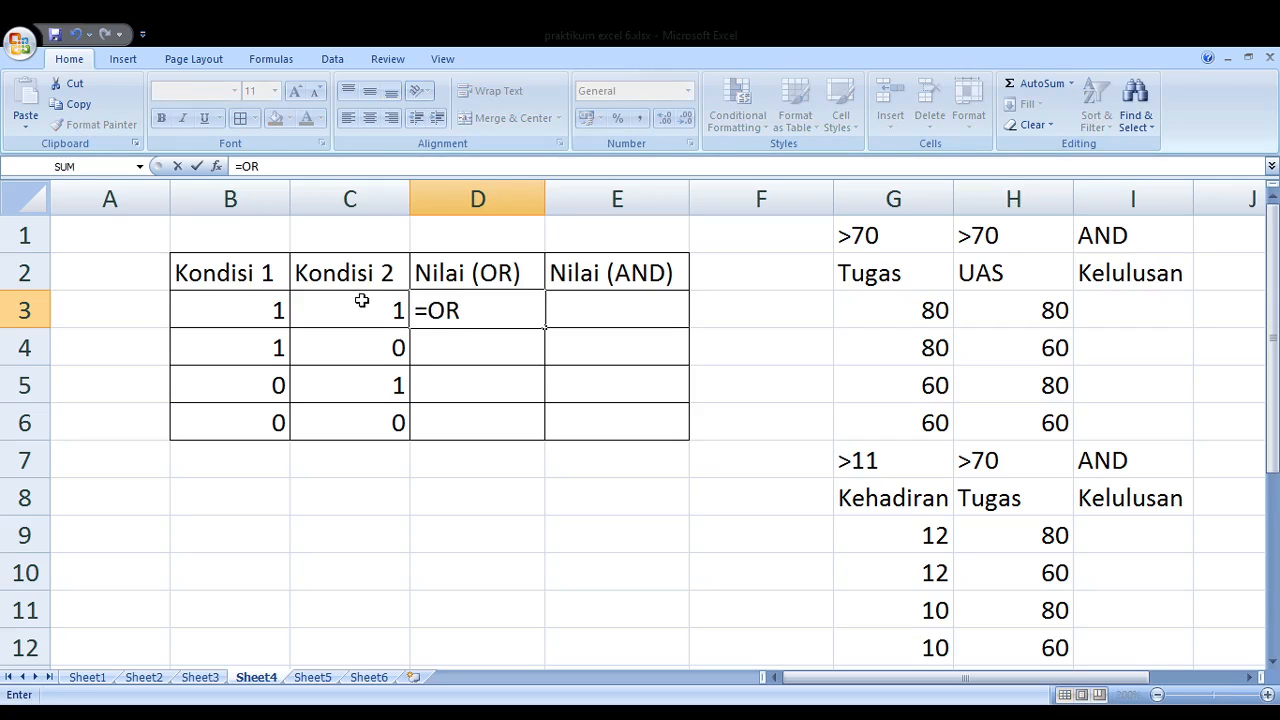
pyautogui.write('(')
pyautogui.click(247, 315)
pyautogui.write('=1')
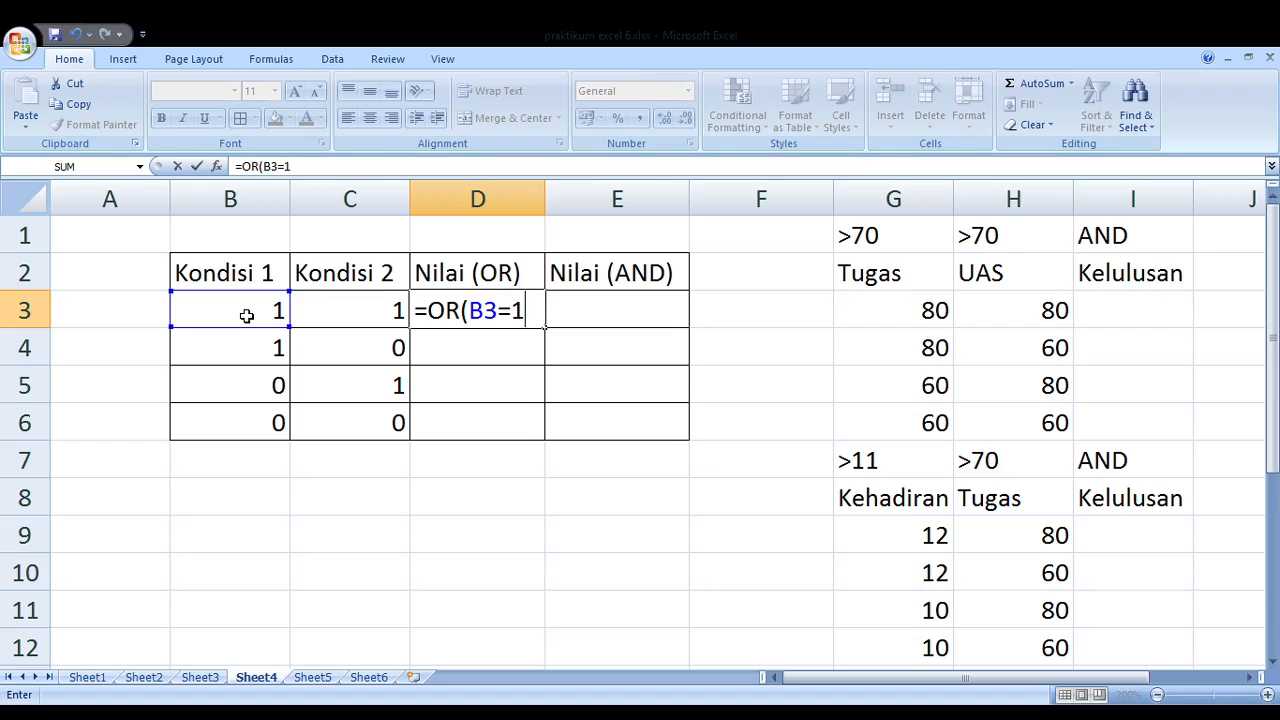
pyautogui.write(';')
pyautogui.click(370, 320)
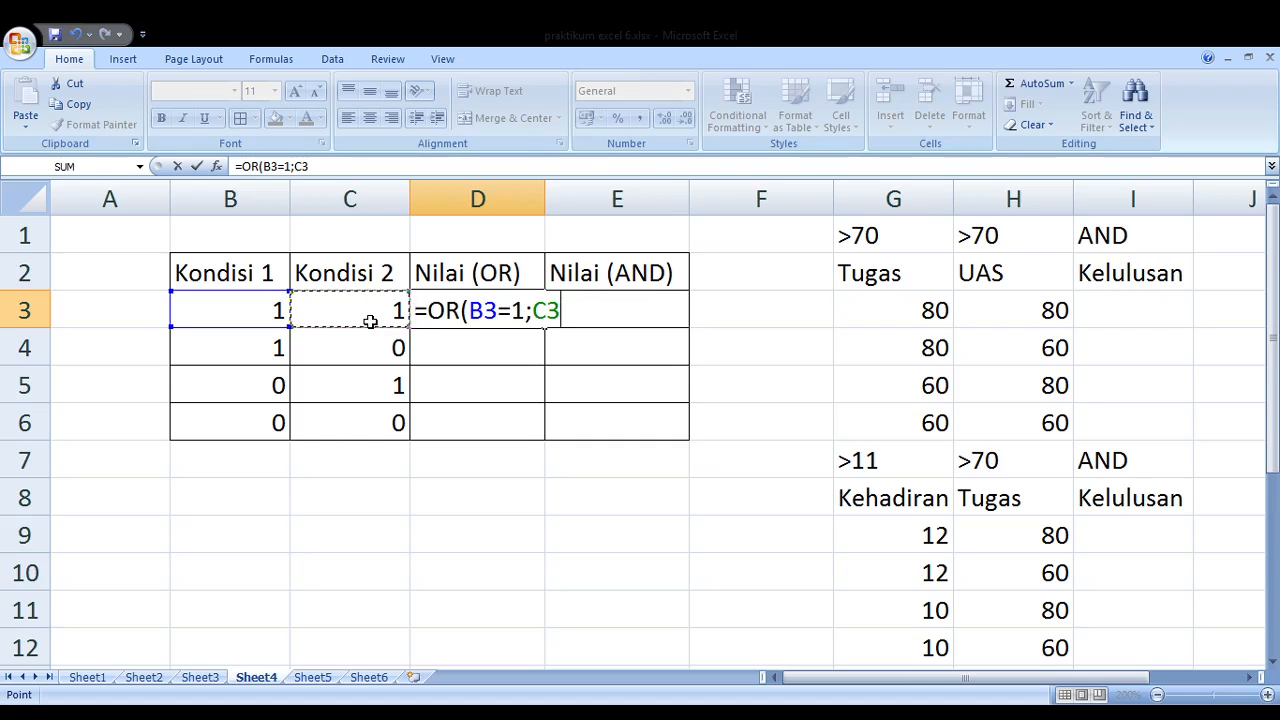
pyautogui.write('=1)')
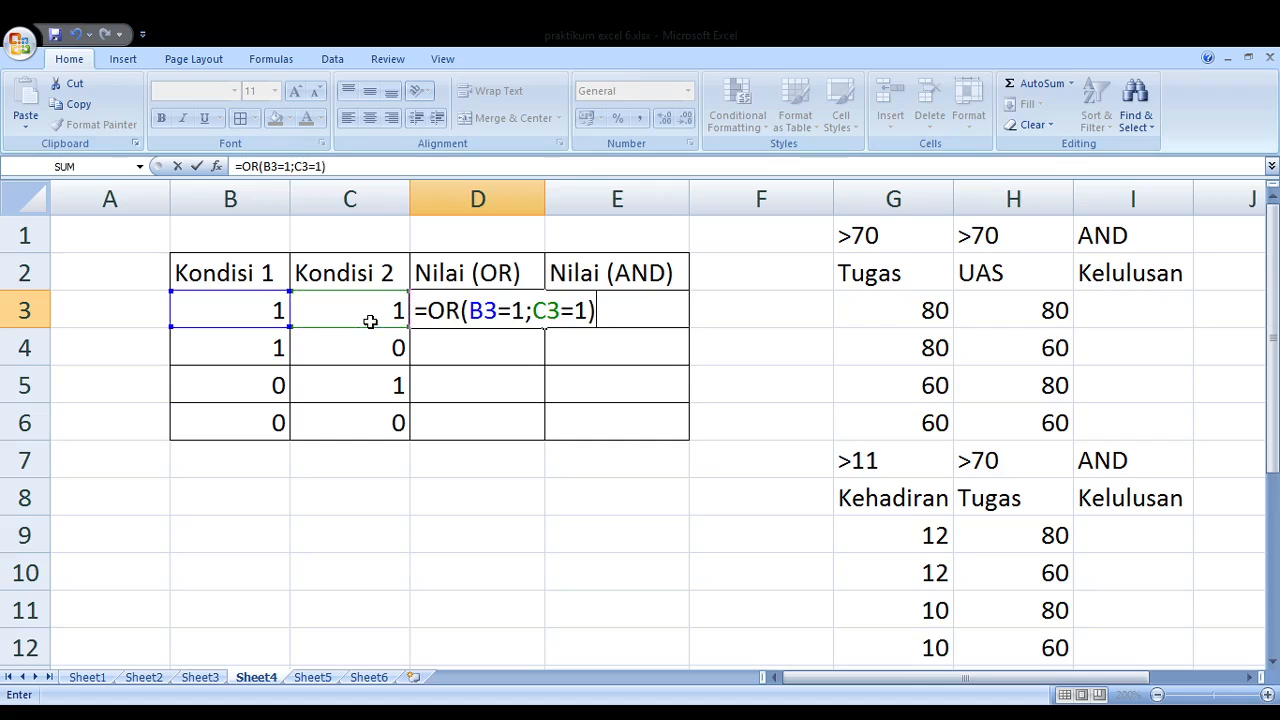
pyautogui.press('Return')
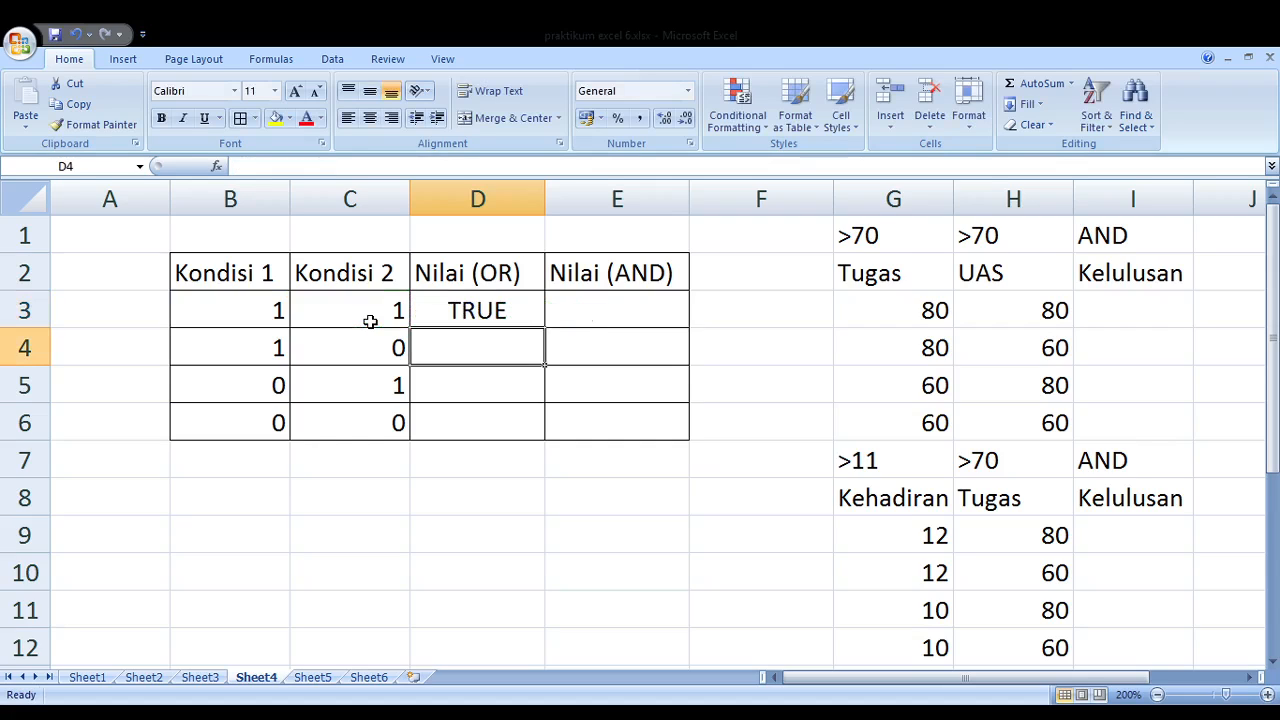
pyautogui.click(458, 316)
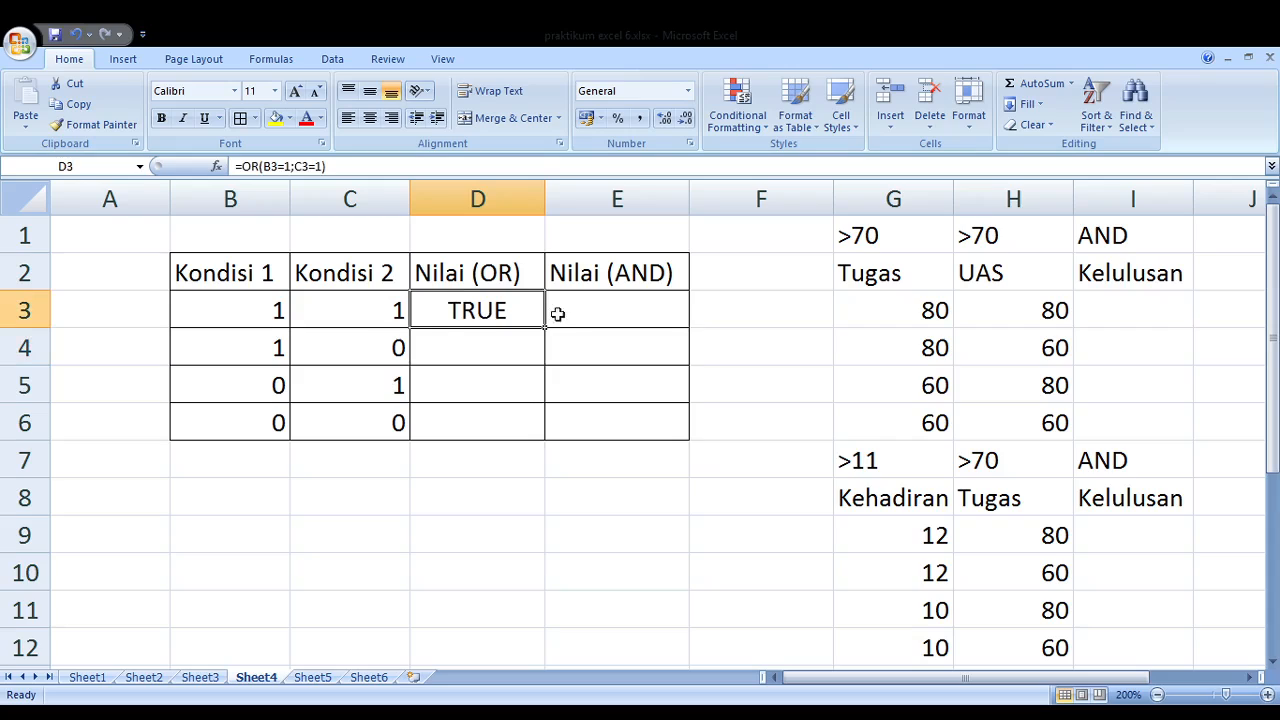
pyautogui.moveTo(545, 328); pyautogui.dragTo(540, 440)
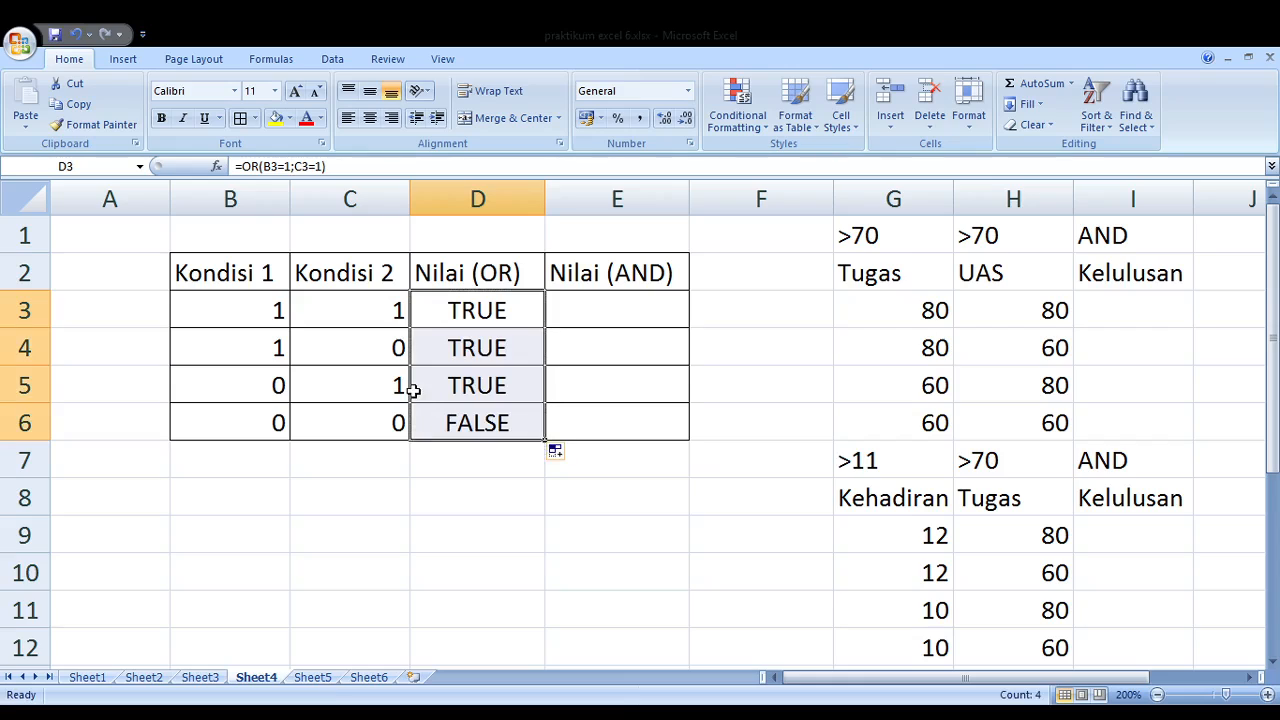
# Compare the Kondisi 1 and Kondisi 2 values with the Nilai (OR) results and review the formula in D3
pyautogui.click(255, 302)
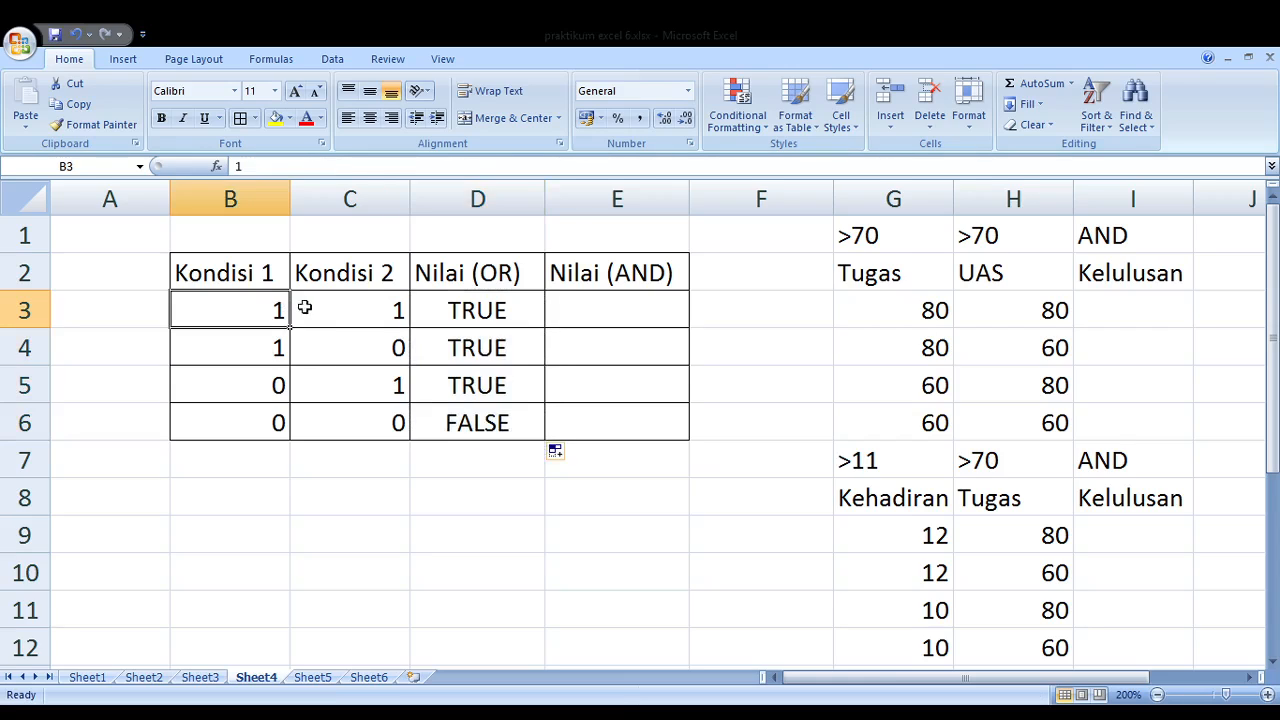
pyautogui.click(332, 314)
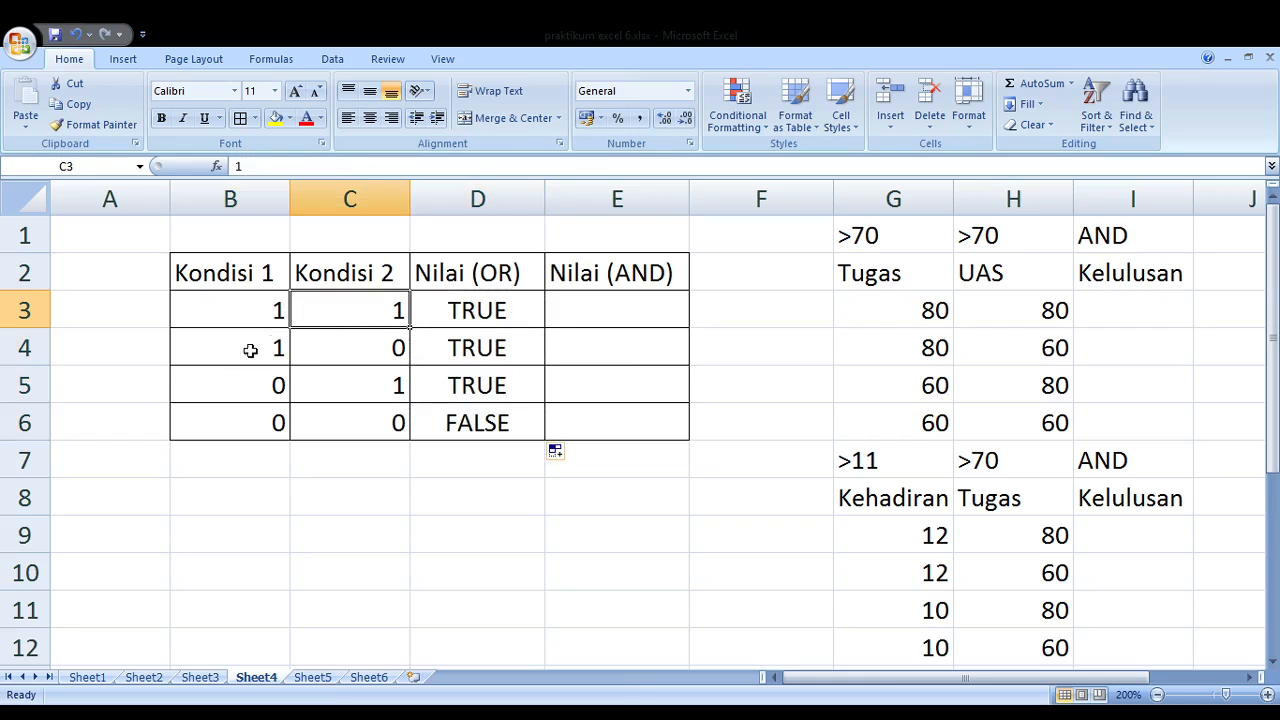
pyautogui.click(241, 352)
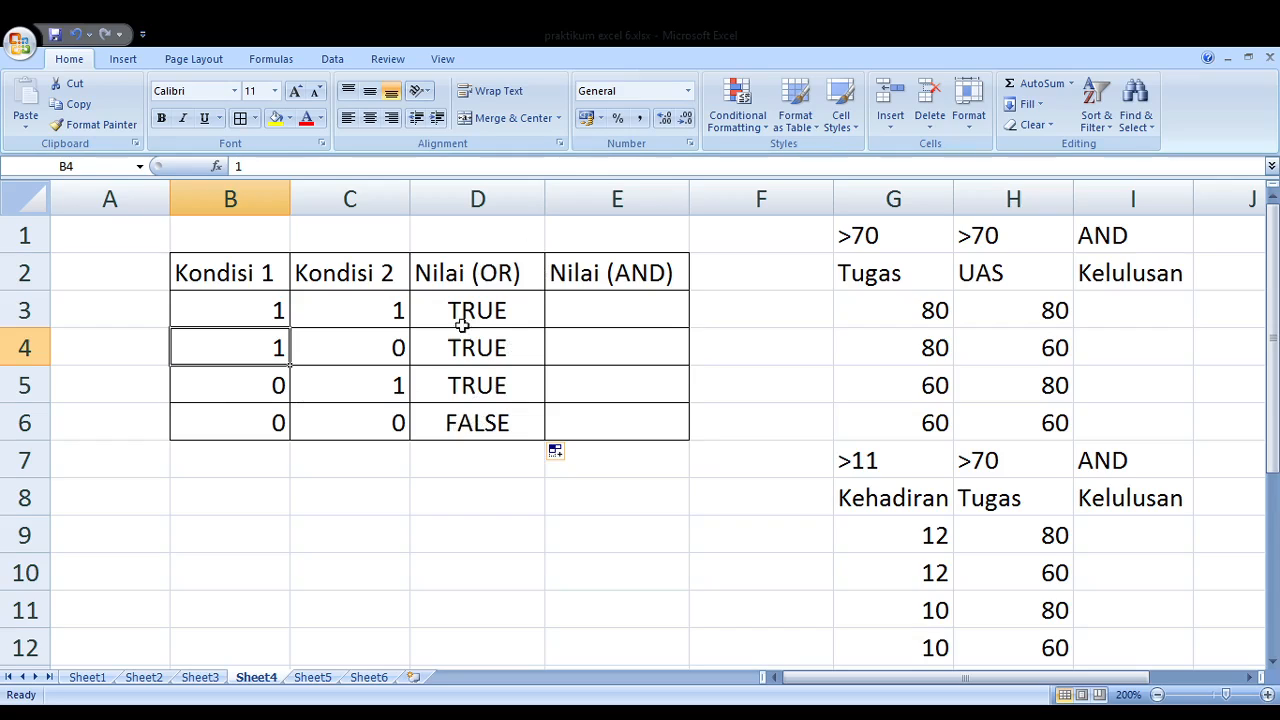
pyautogui.click(242, 426)
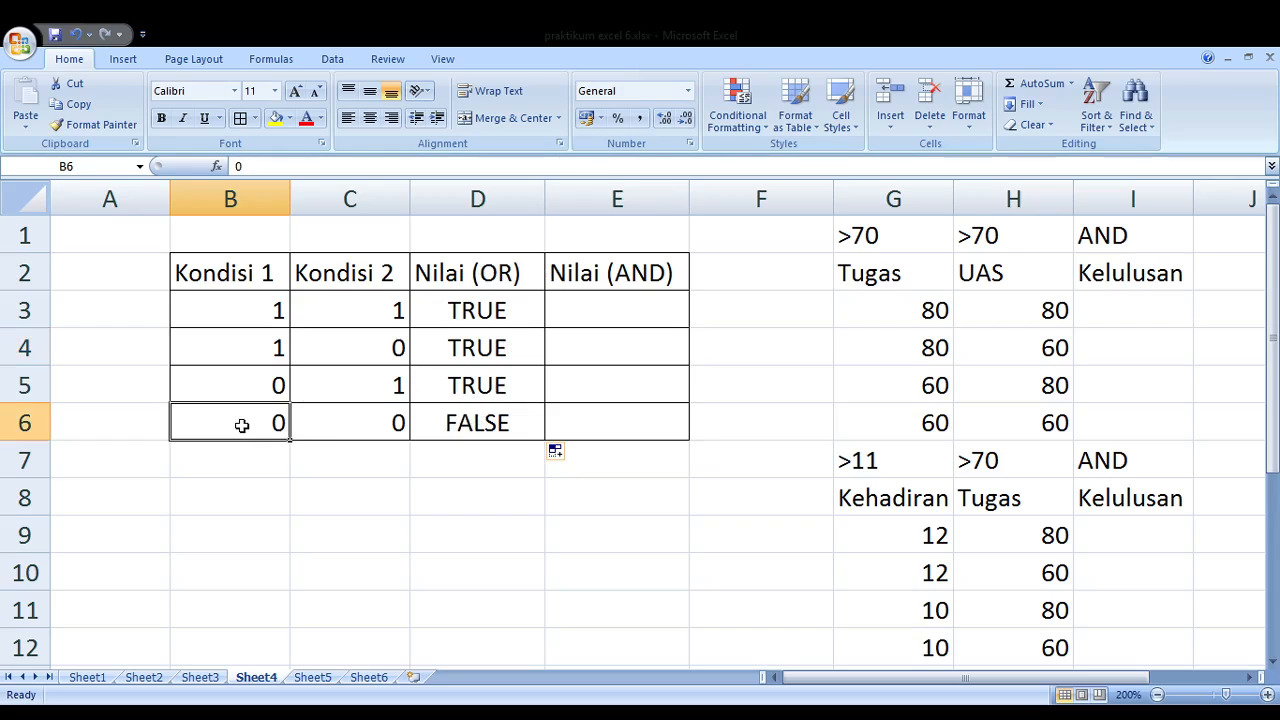
pyautogui.click(344, 427)
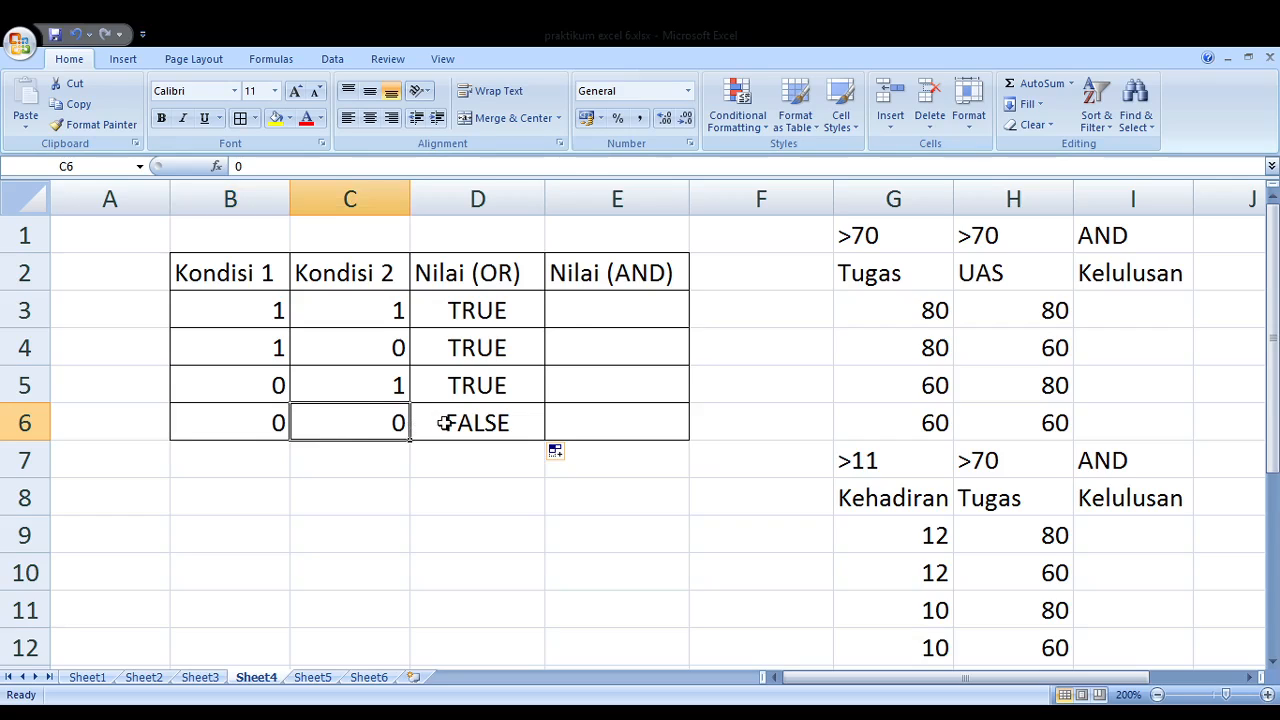
pyautogui.click(585, 309)
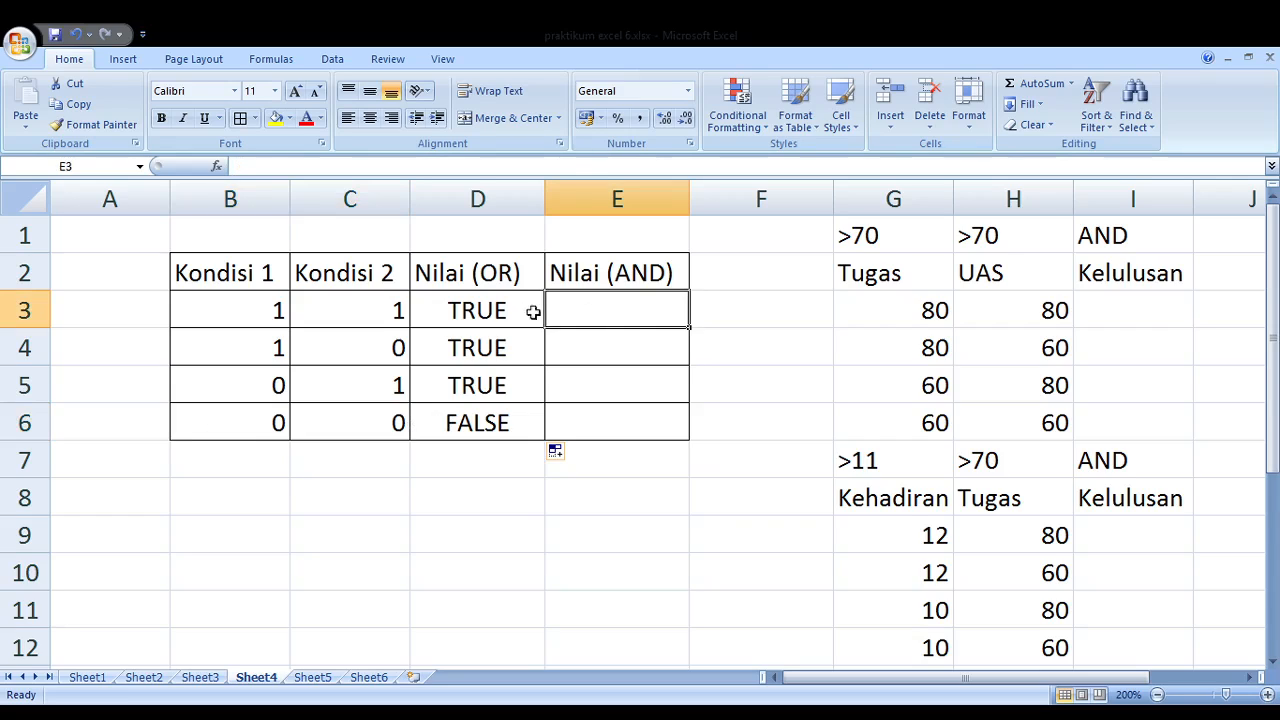
pyautogui.click(503, 310)
pyautogui.click(354, 170)
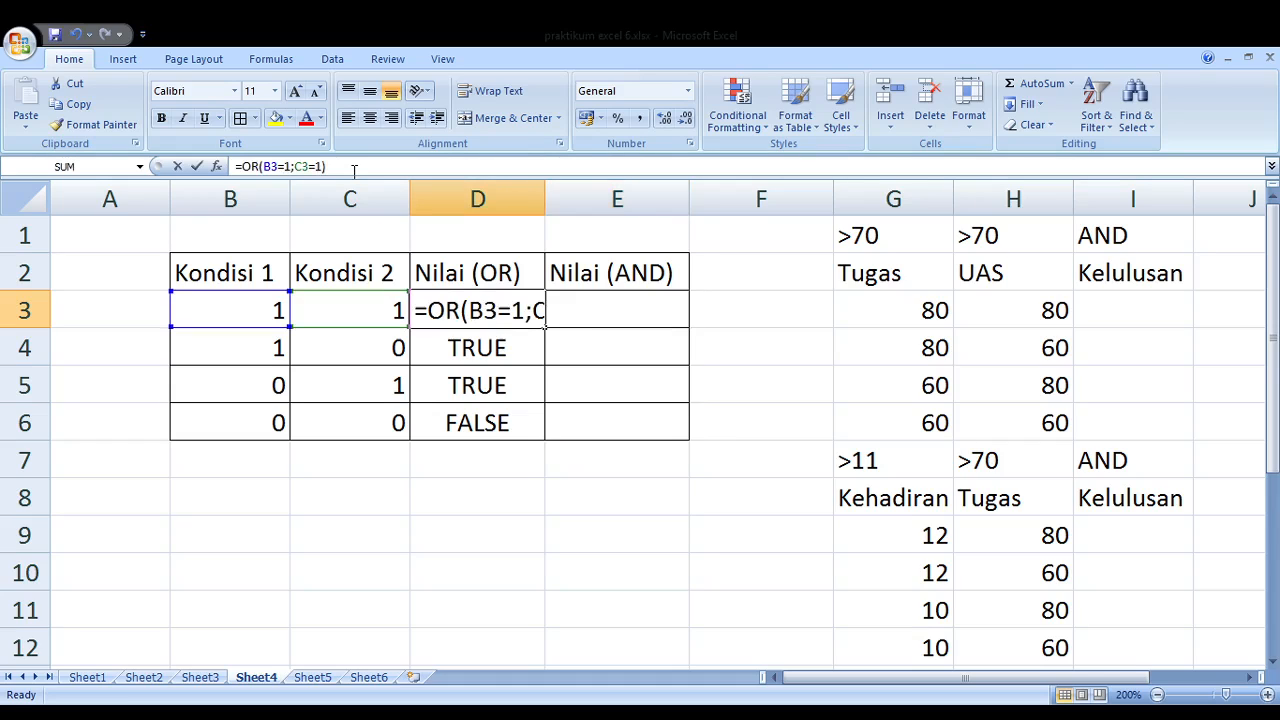
pyautogui.click(486, 312)
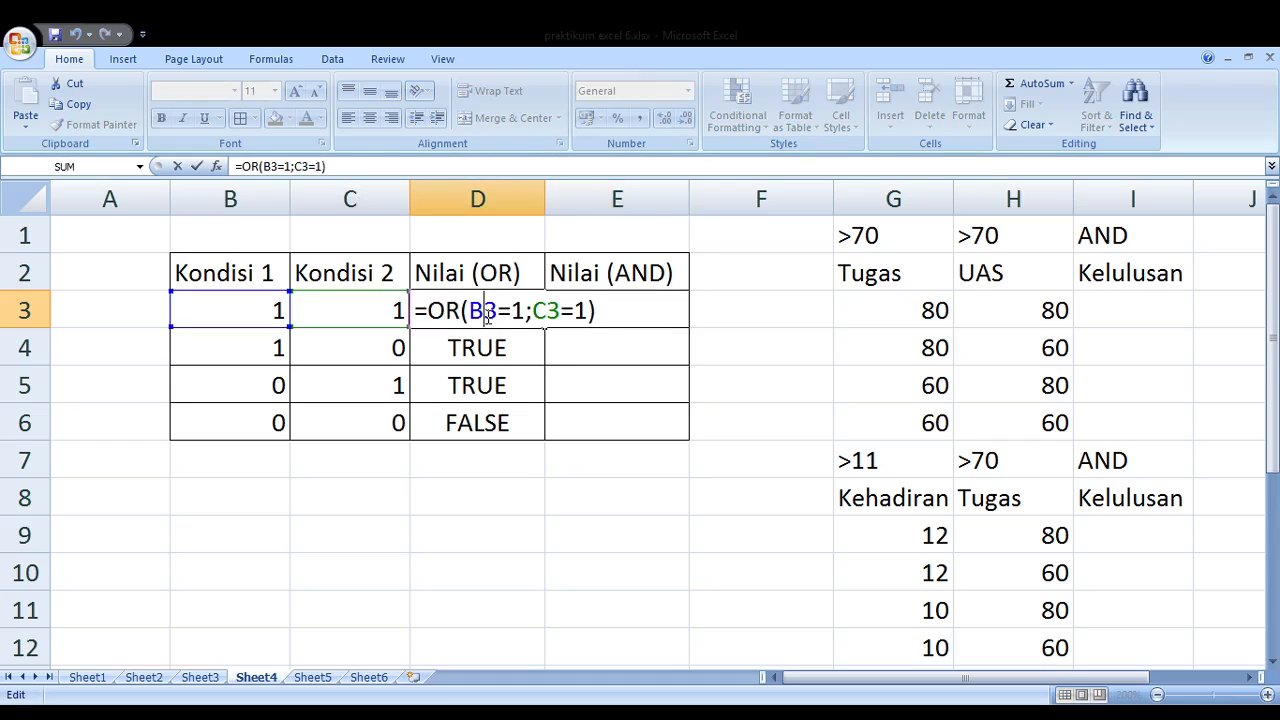
pyautogui.click(631, 312)
pyautogui.click(676, 421)
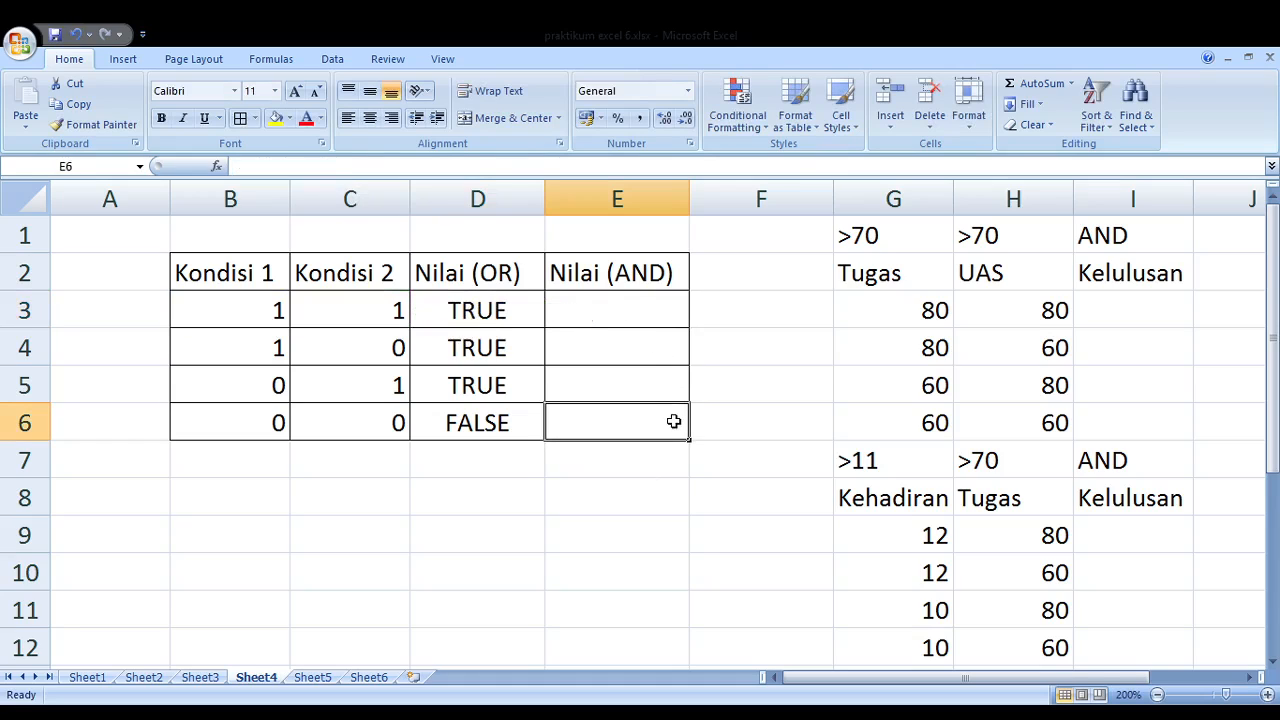
# Enter the formula =AND(B3=1;C3=1) in cell E3 and fill it down through E6
pyautogui.click(630, 320)
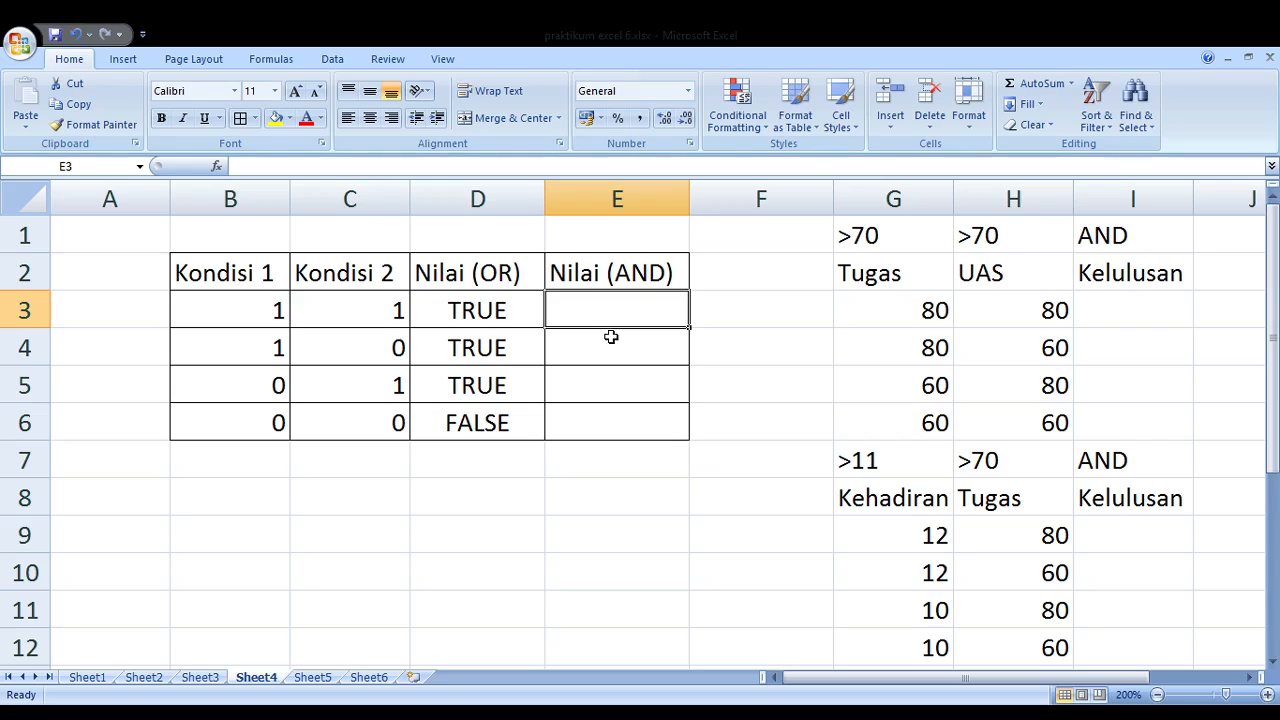
pyautogui.write('=AN')
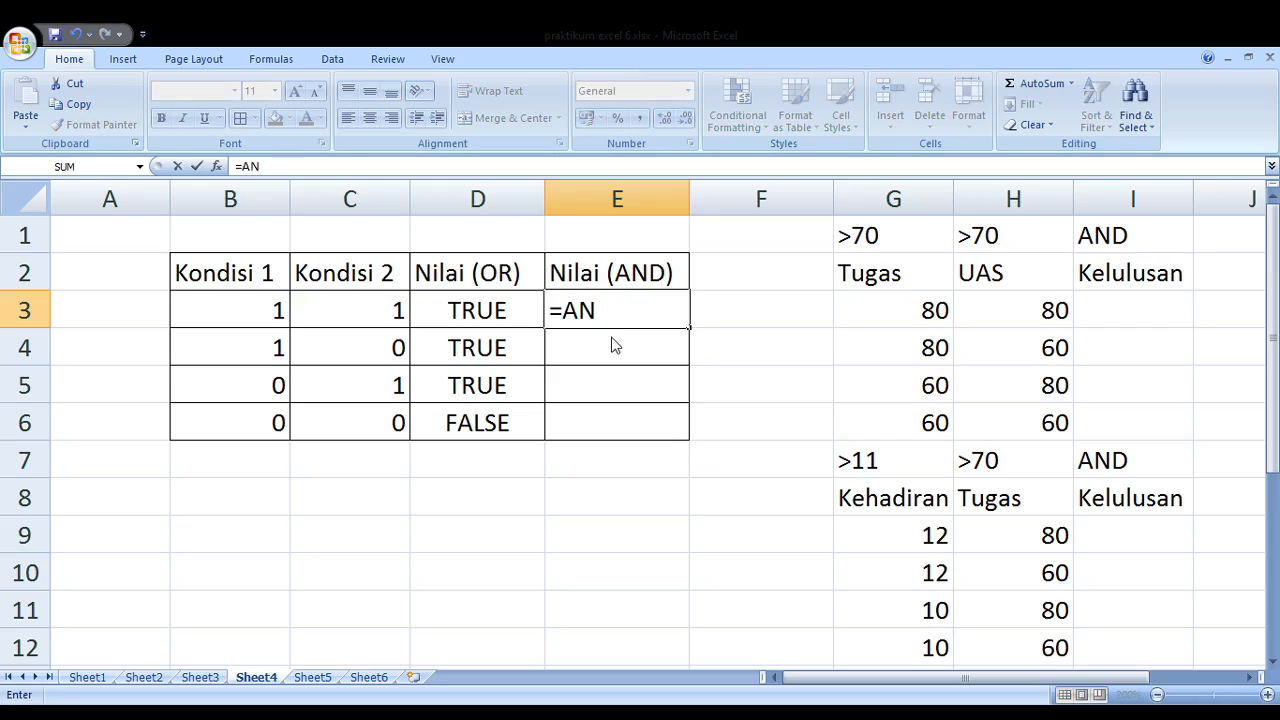
pyautogui.write('D(')
pyautogui.click(249, 318)
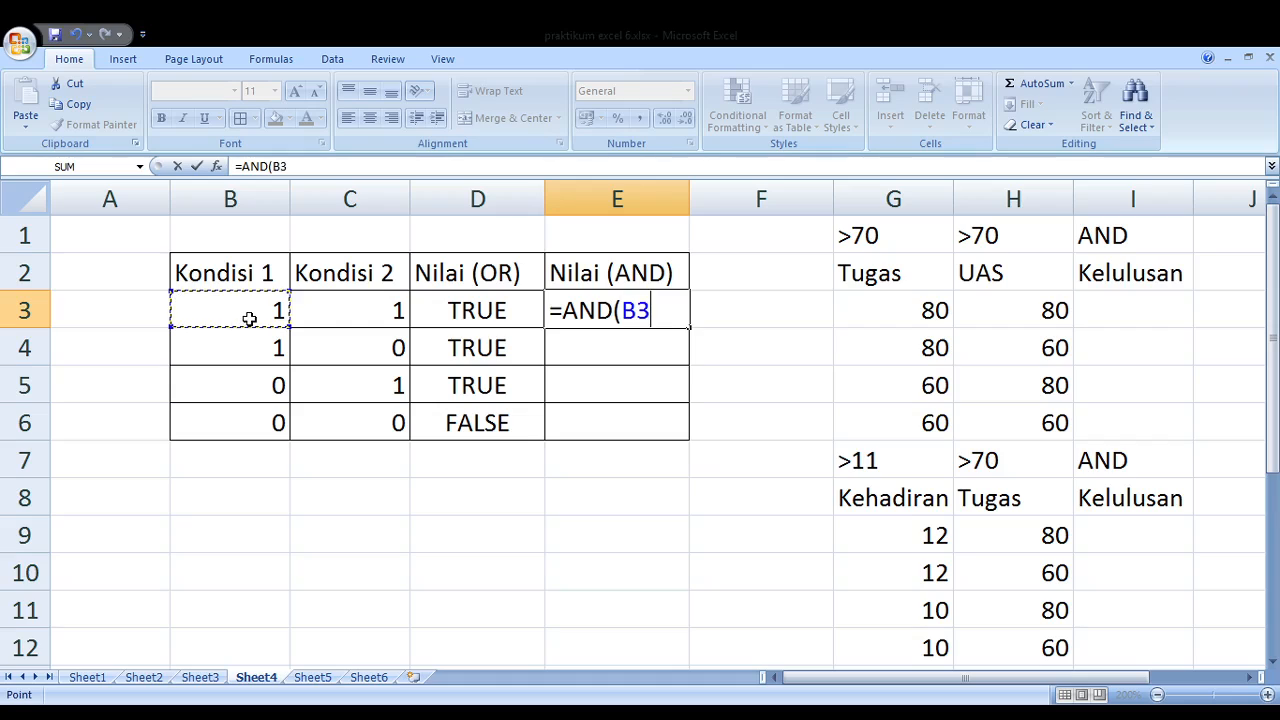
pyautogui.write('=1;')
pyautogui.click(355, 323)
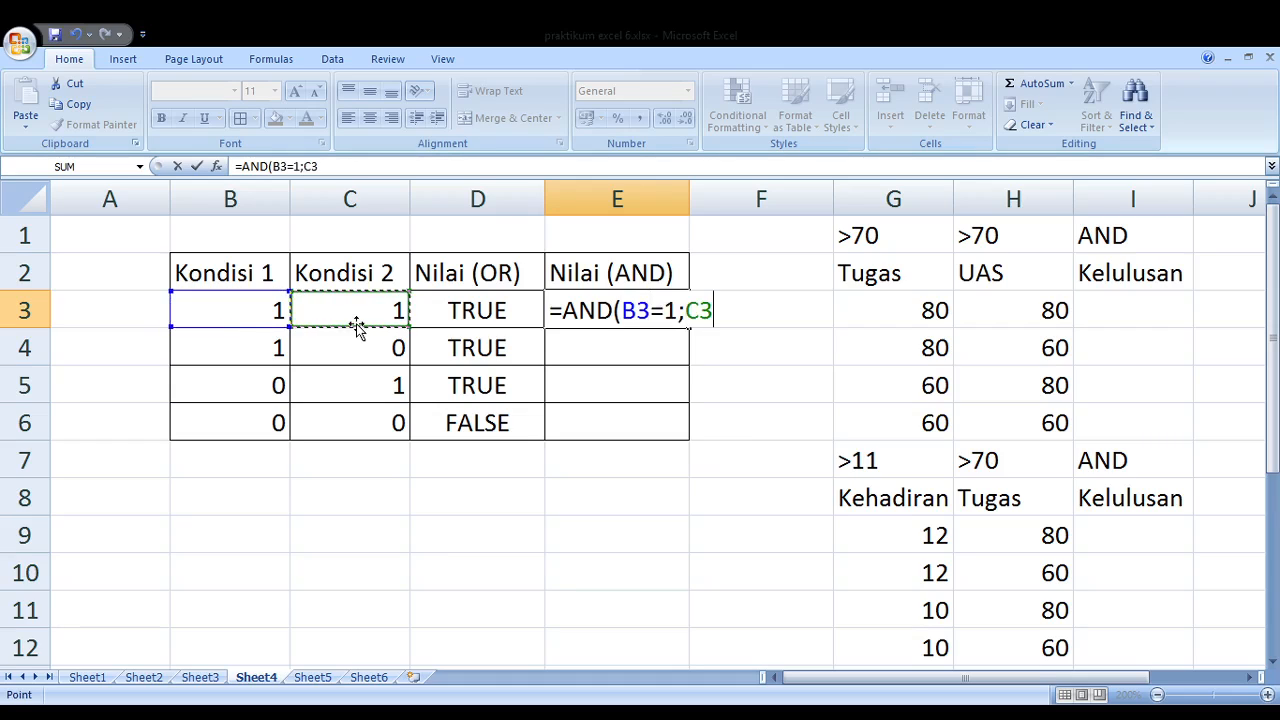
pyautogui.write('=1)')
pyautogui.press('Return')
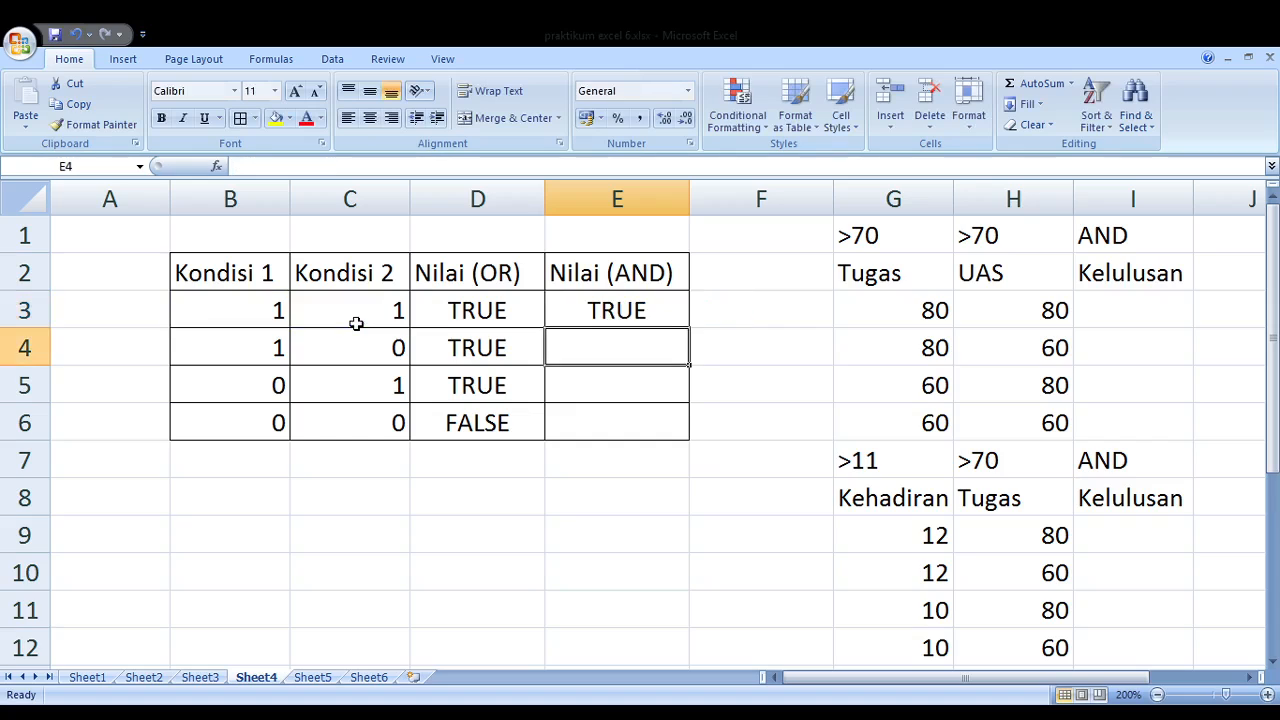
pyautogui.click(606, 313)
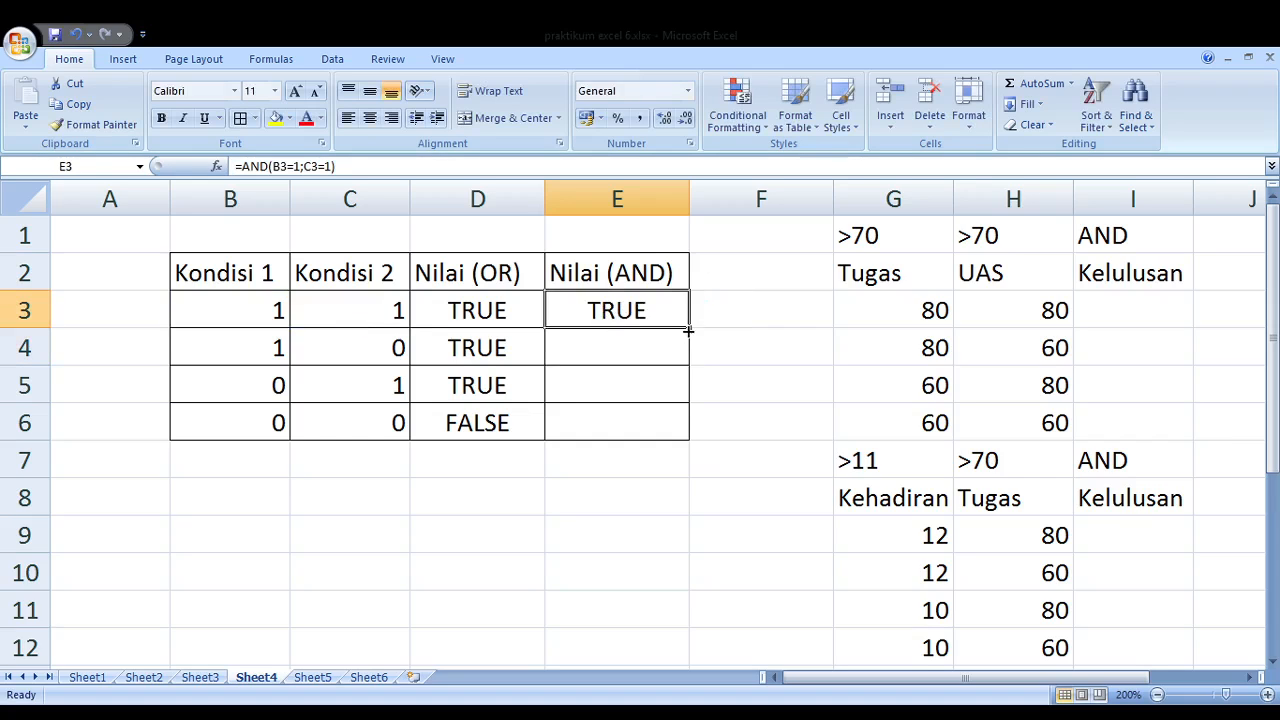
pyautogui.moveTo(689, 329); pyautogui.dragTo(684, 424)
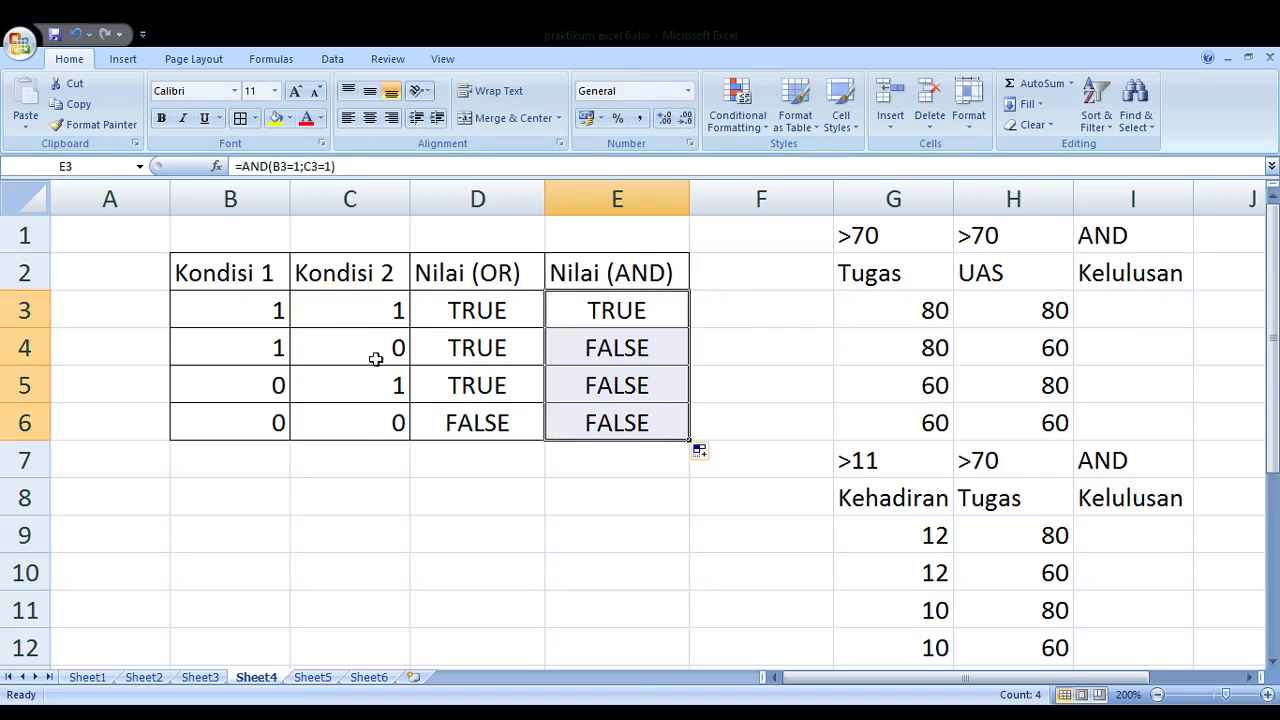
# Compare the Kondisi 1 and Kondisi 2 values in rows 4 to 6 with the Nilai (AND) results
pyautogui.click(340, 359)
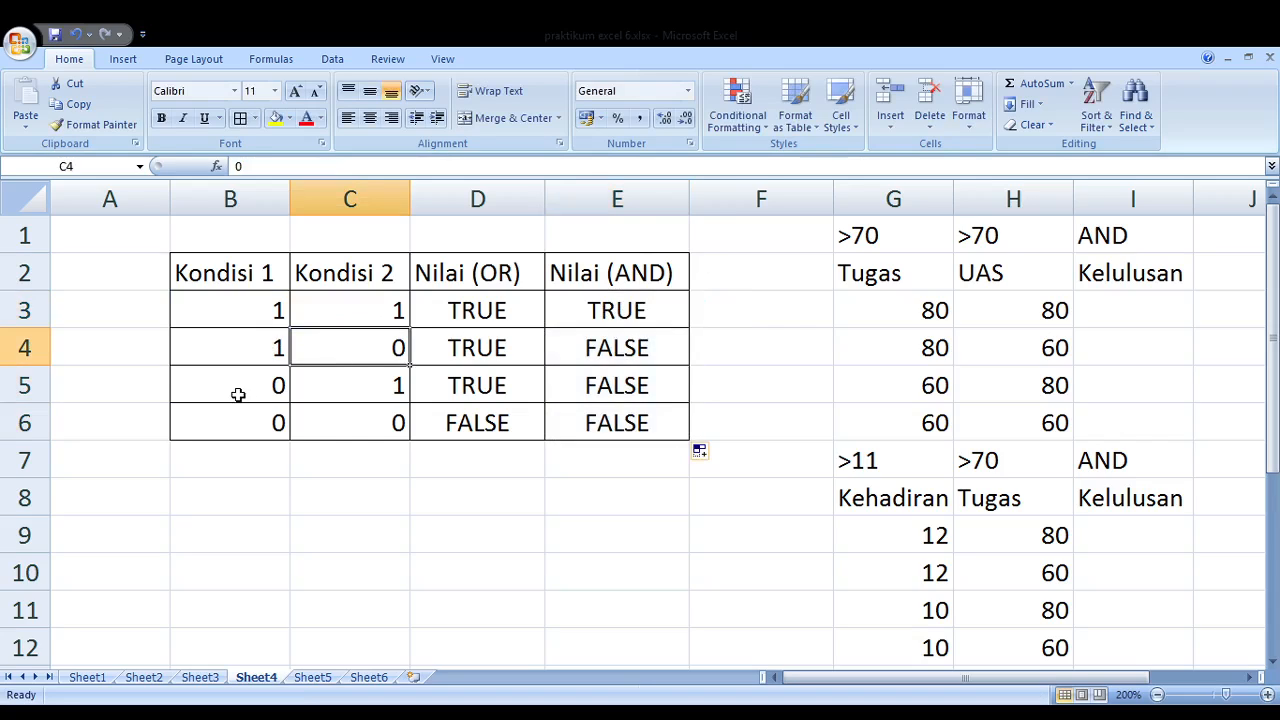
pyautogui.click(251, 384)
pyautogui.click(251, 420)
pyautogui.click(349, 417)
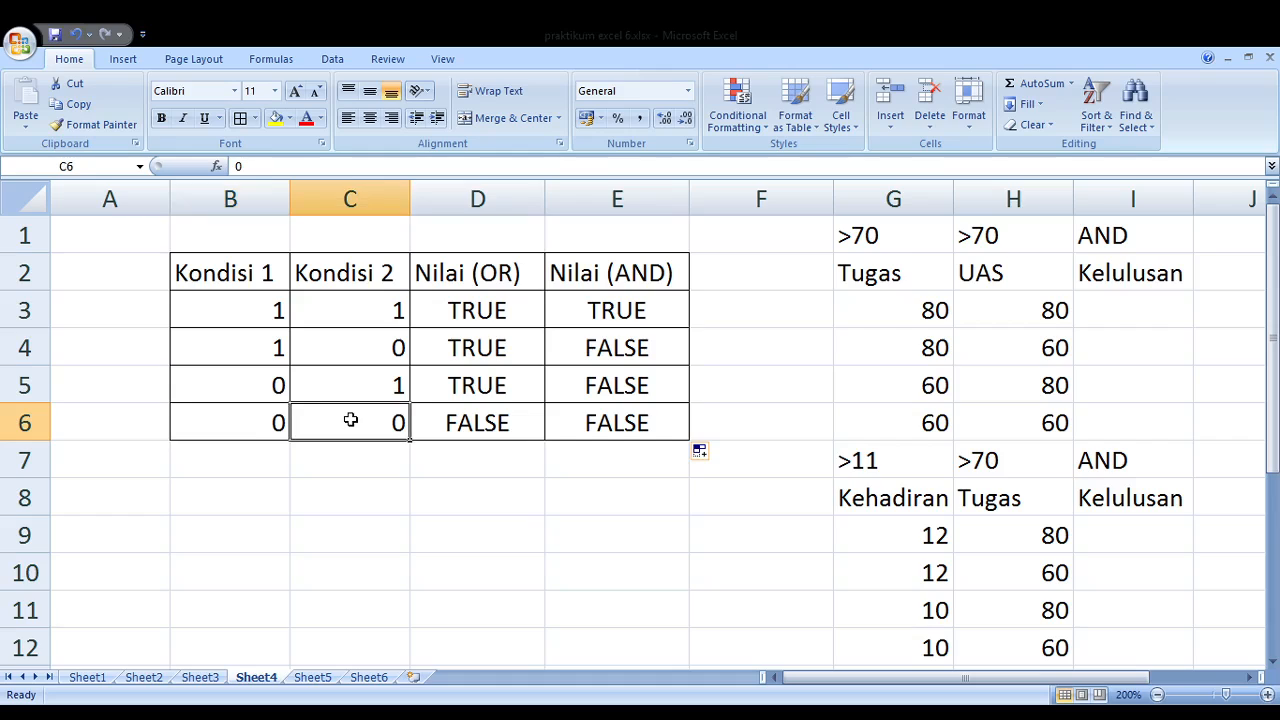
pyautogui.click(251, 423)
pyautogui.moveTo(251, 423); pyautogui.dragTo(328, 428)
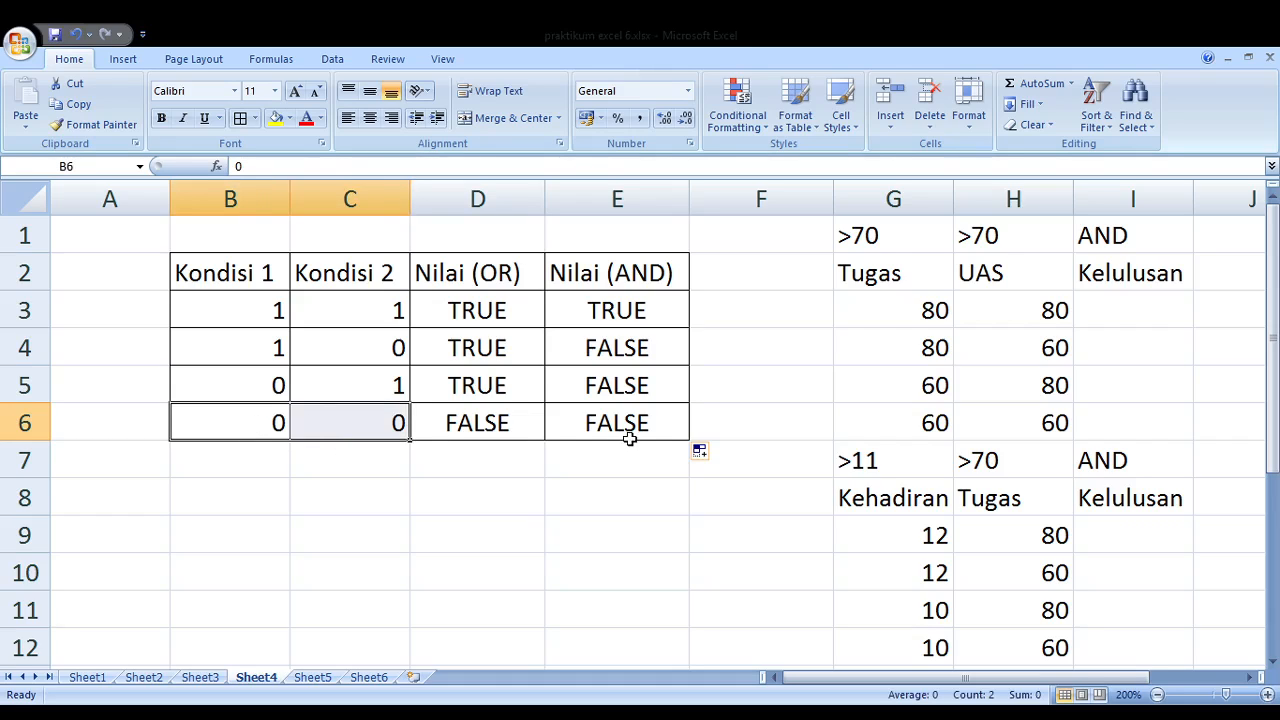
pyautogui.moveTo(631, 437); pyautogui.dragTo(604, 336)
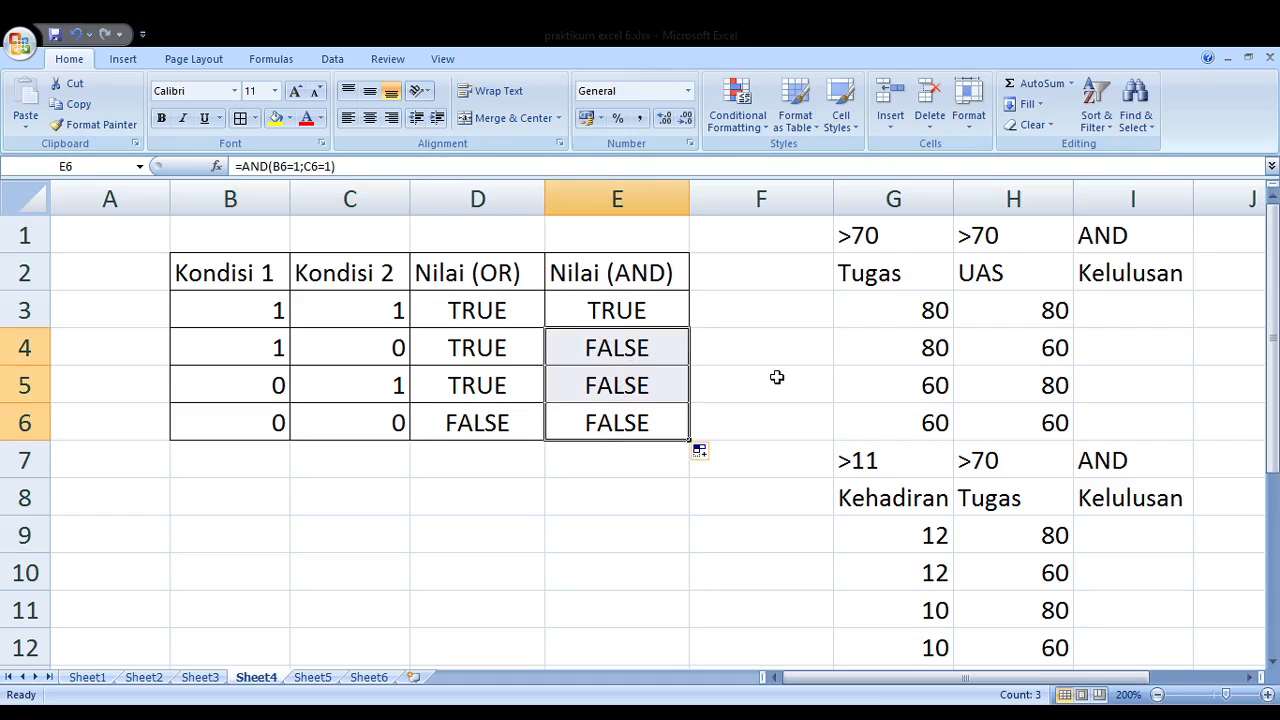
# Apply bold and italic formatting to the empty cell F5
pyautogui.click(777, 377)
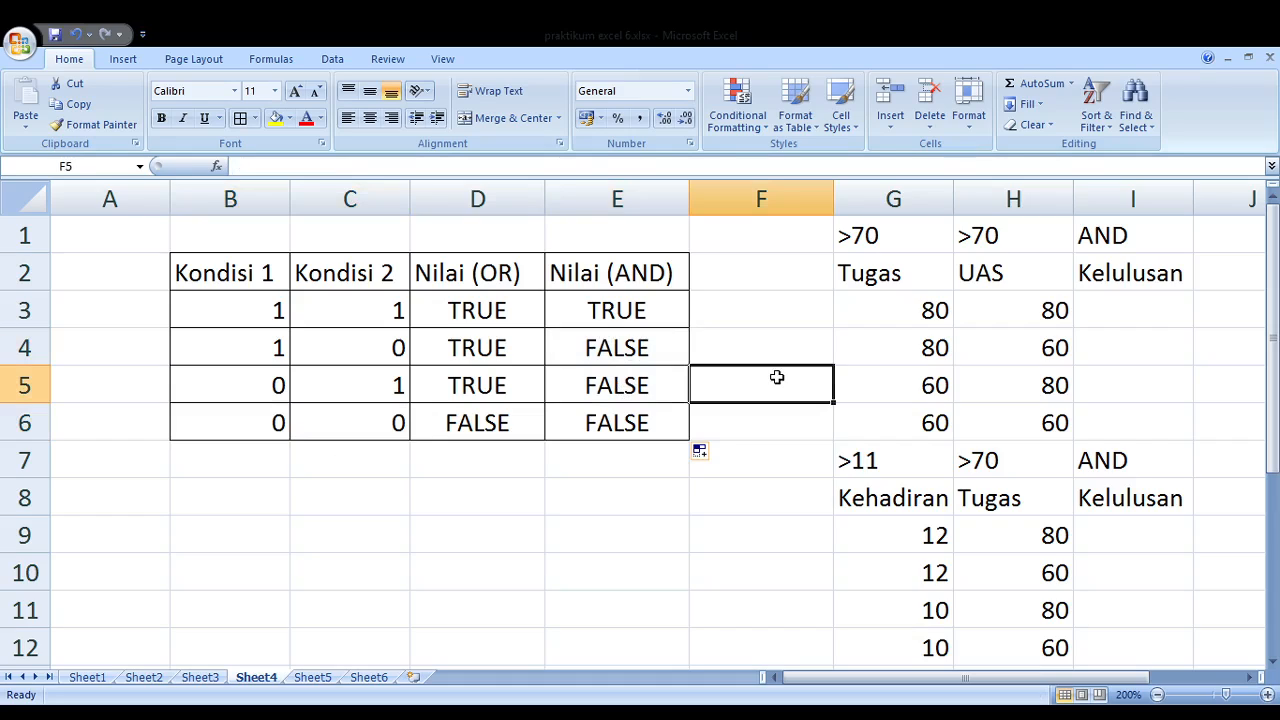
pyautogui.hotkey('ctrl', 'b')
pyautogui.hotkey('ctrl', 'i')
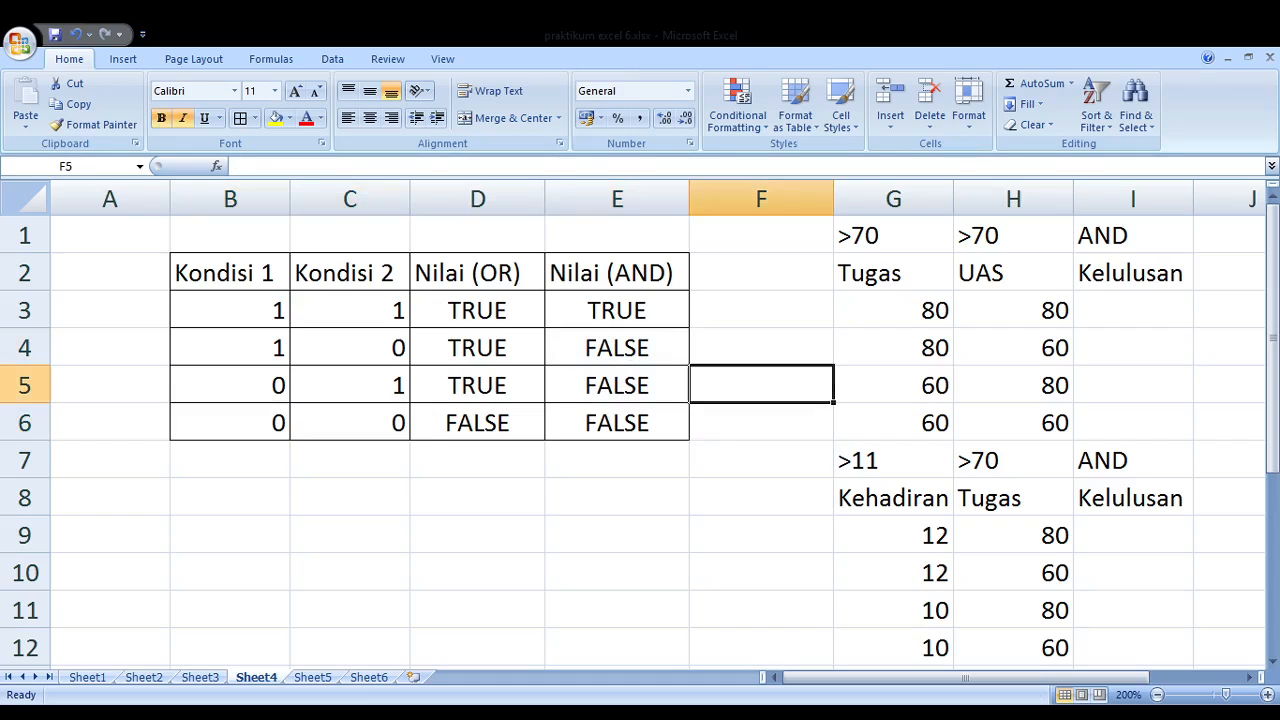
# Replace the label in cell I1, above the first Kelulusan heading, with OR
pyautogui.press('Right')
pyautogui.press('Up')
pyautogui.press('Up')
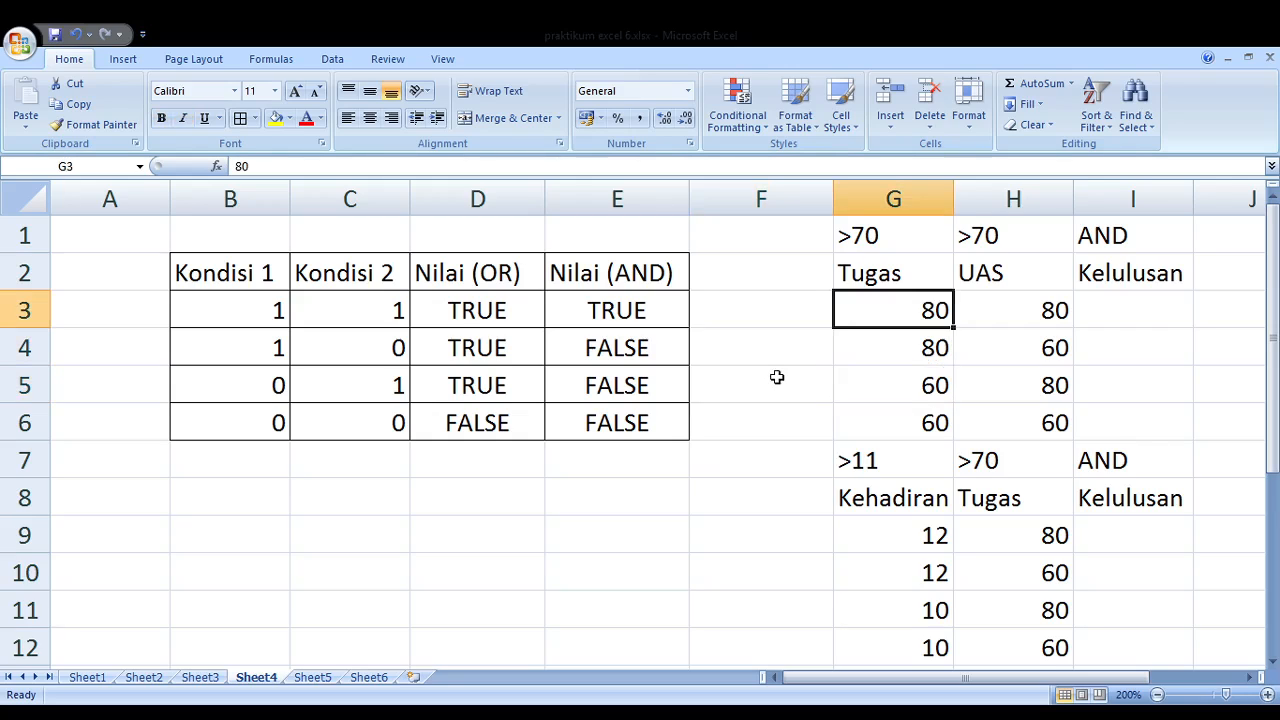
pyautogui.press('Up')
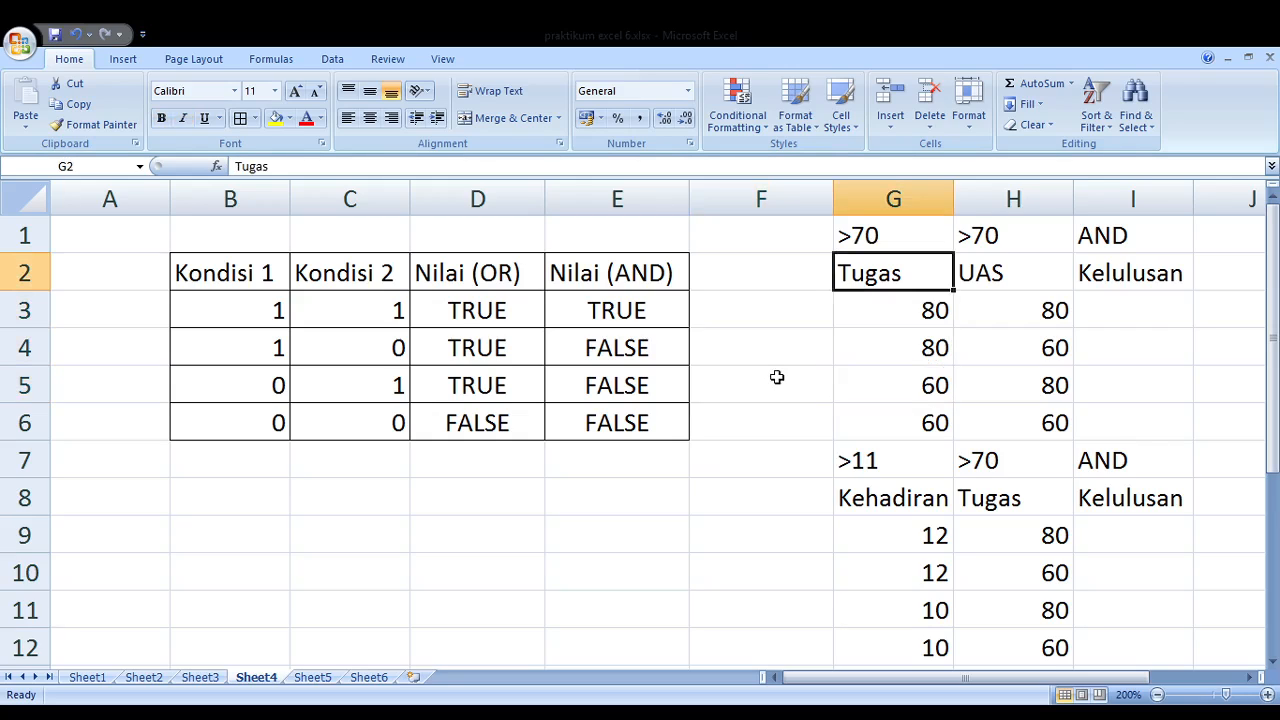
pyautogui.press('Right')
pyautogui.press('Right')
pyautogui.press('Up')
pyautogui.write('OR')
pyautogui.press('Return')
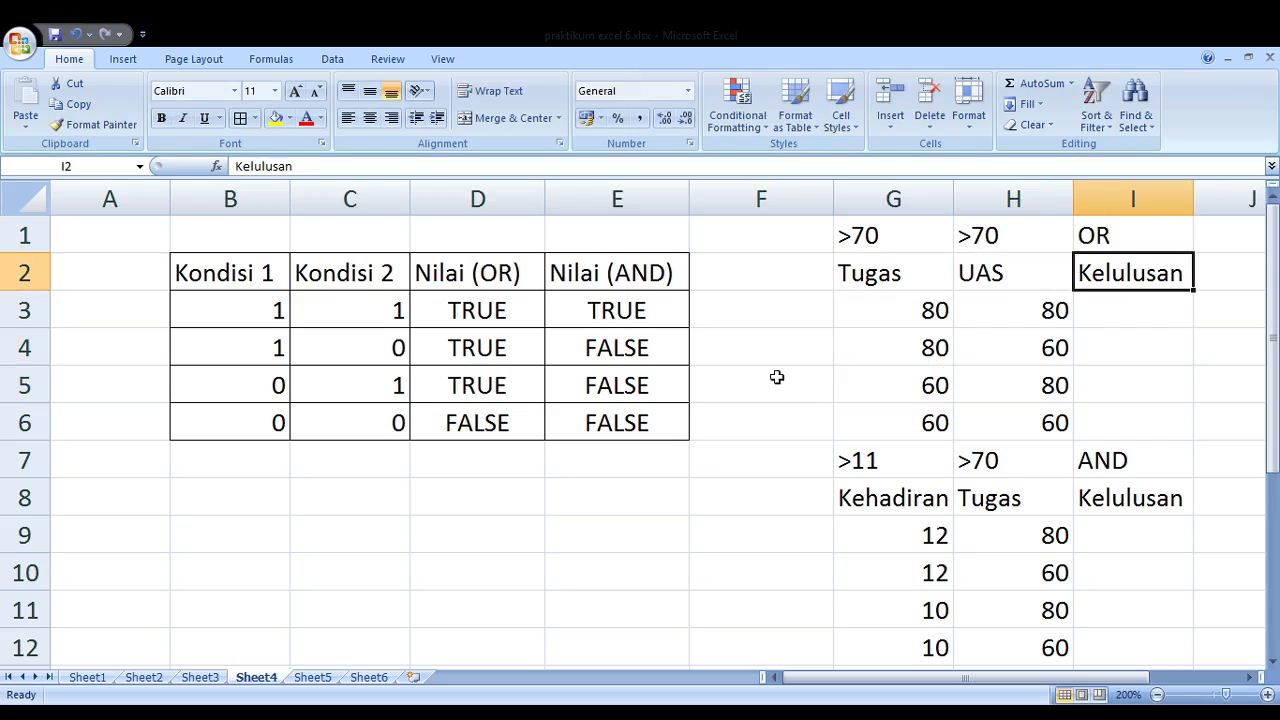
# Examine the Tugas and UAS headings, the row 3 scores and the criteria in G1 and H1
pyautogui.press('Left')
pyautogui.press('Left')
pyautogui.press('Down')
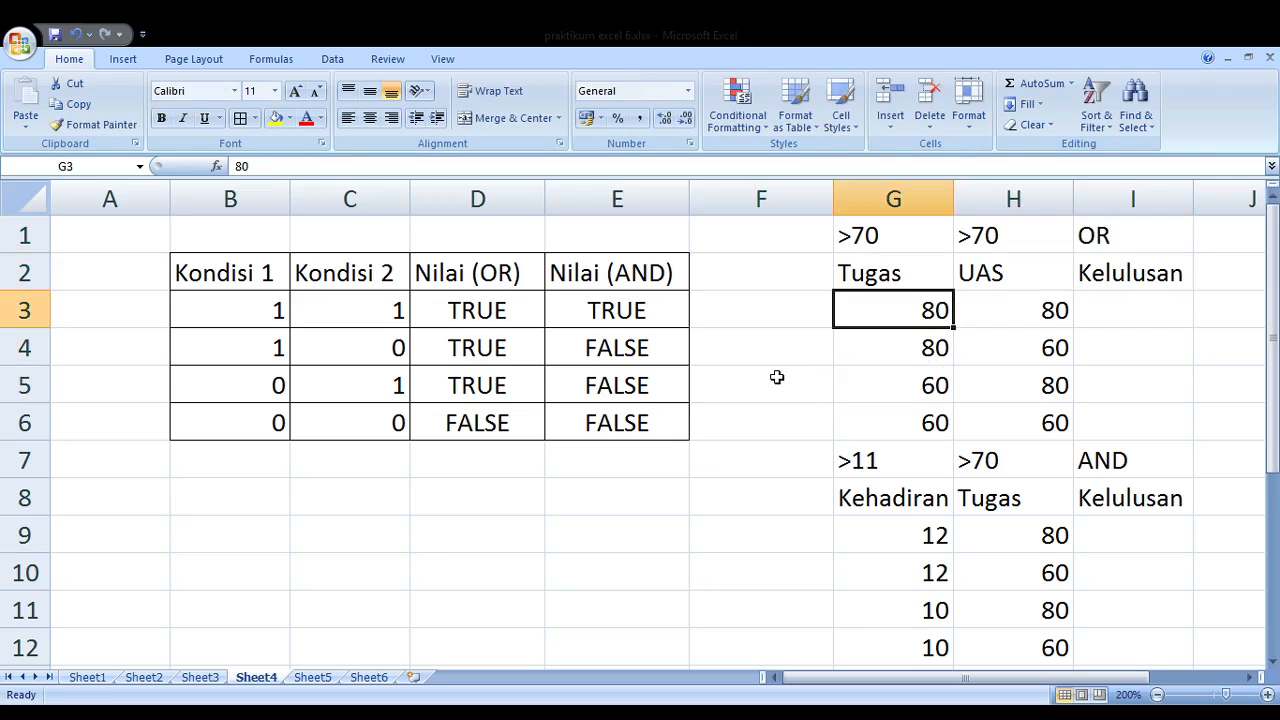
pyautogui.press('Up')
pyautogui.press('Down')
pyautogui.press('Right')
pyautogui.press('Left')
pyautogui.press('Up')
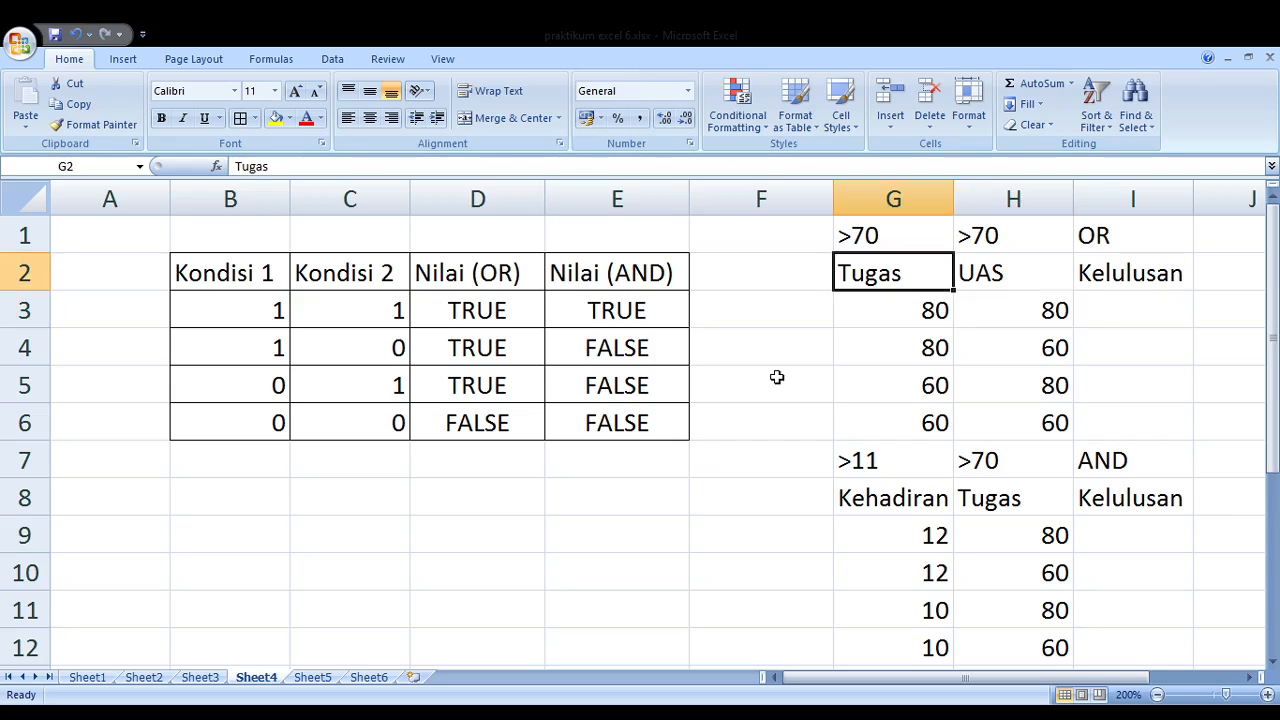
pyautogui.press('Right')
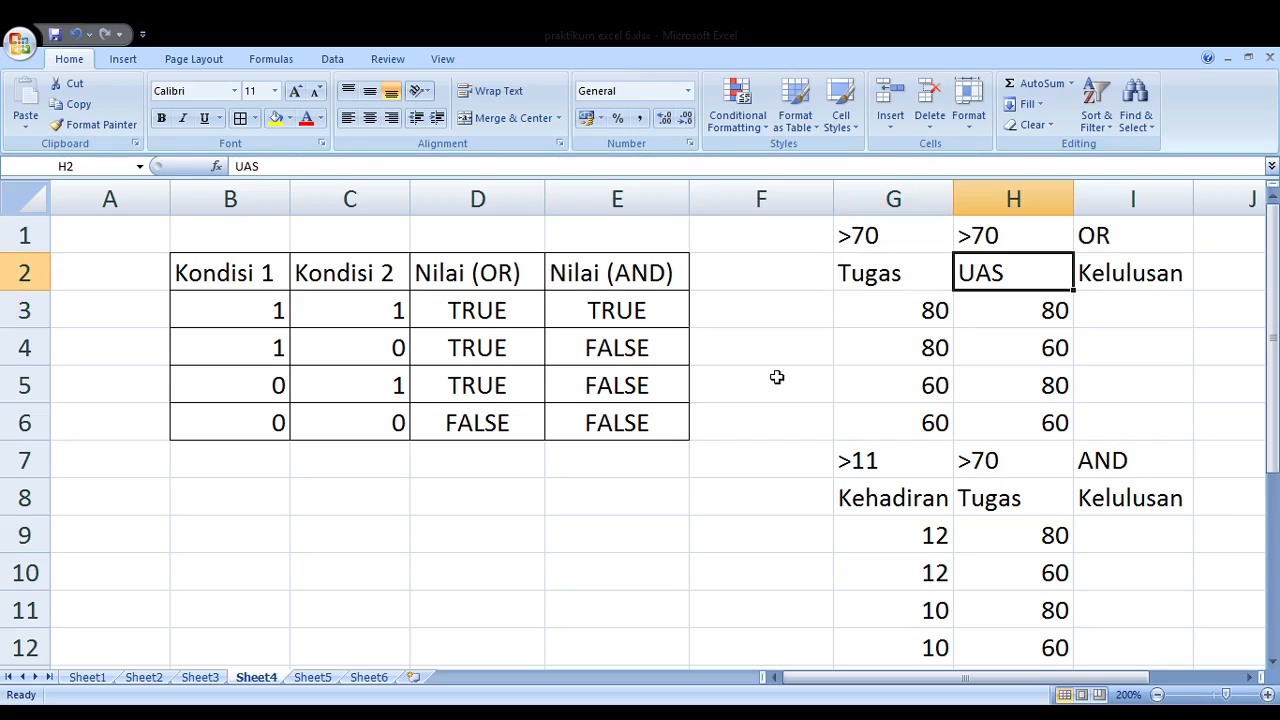
pyautogui.press('Left')
pyautogui.press('Left')
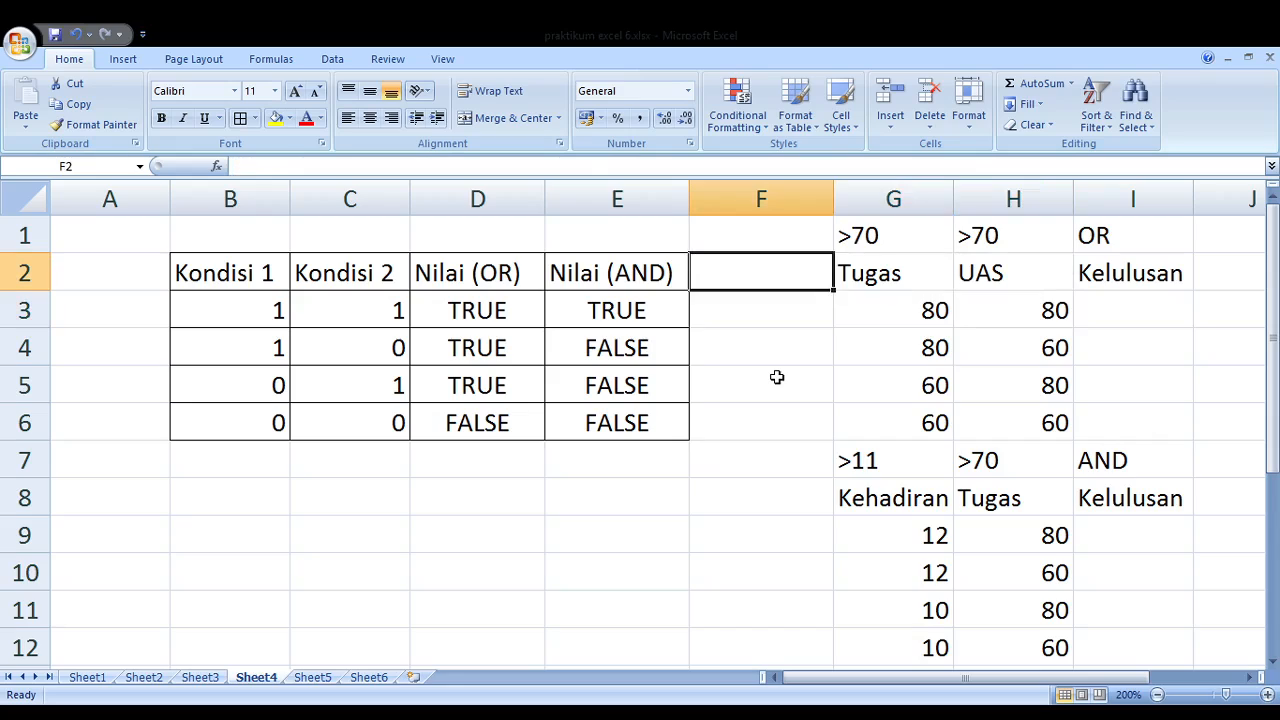
pyautogui.press('Up')
pyautogui.press('Right')
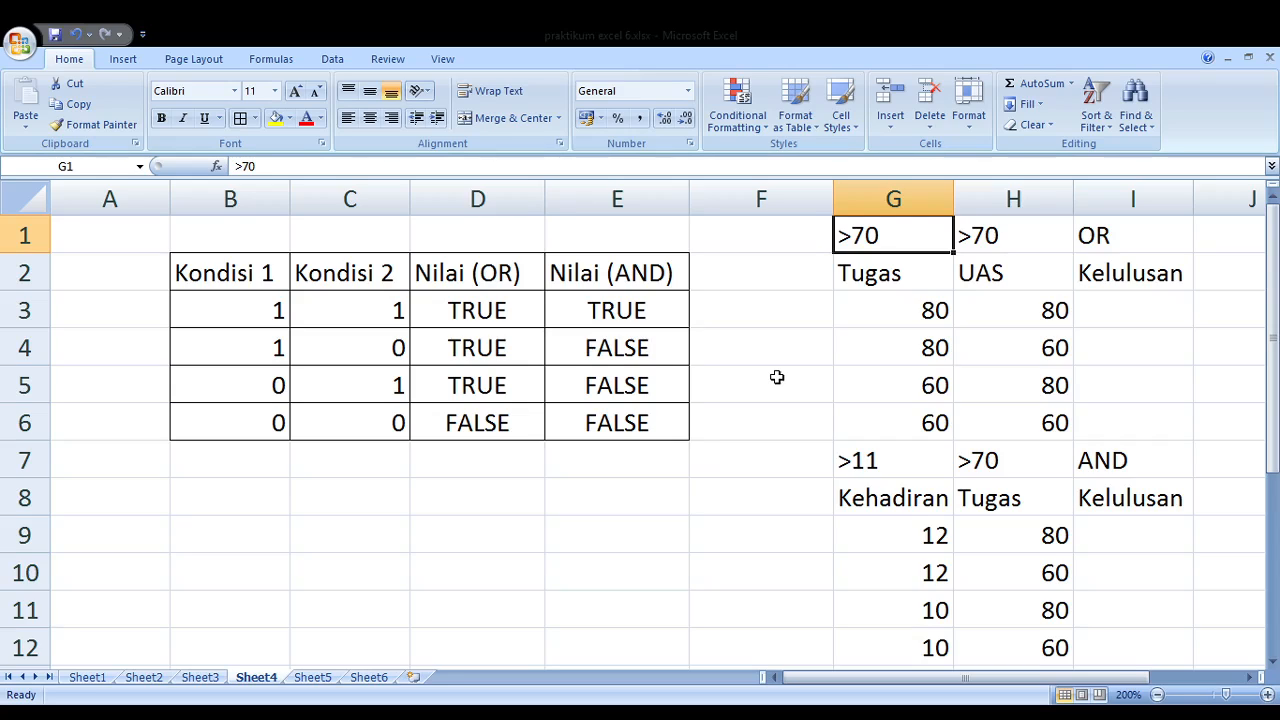
pyautogui.press('Right')
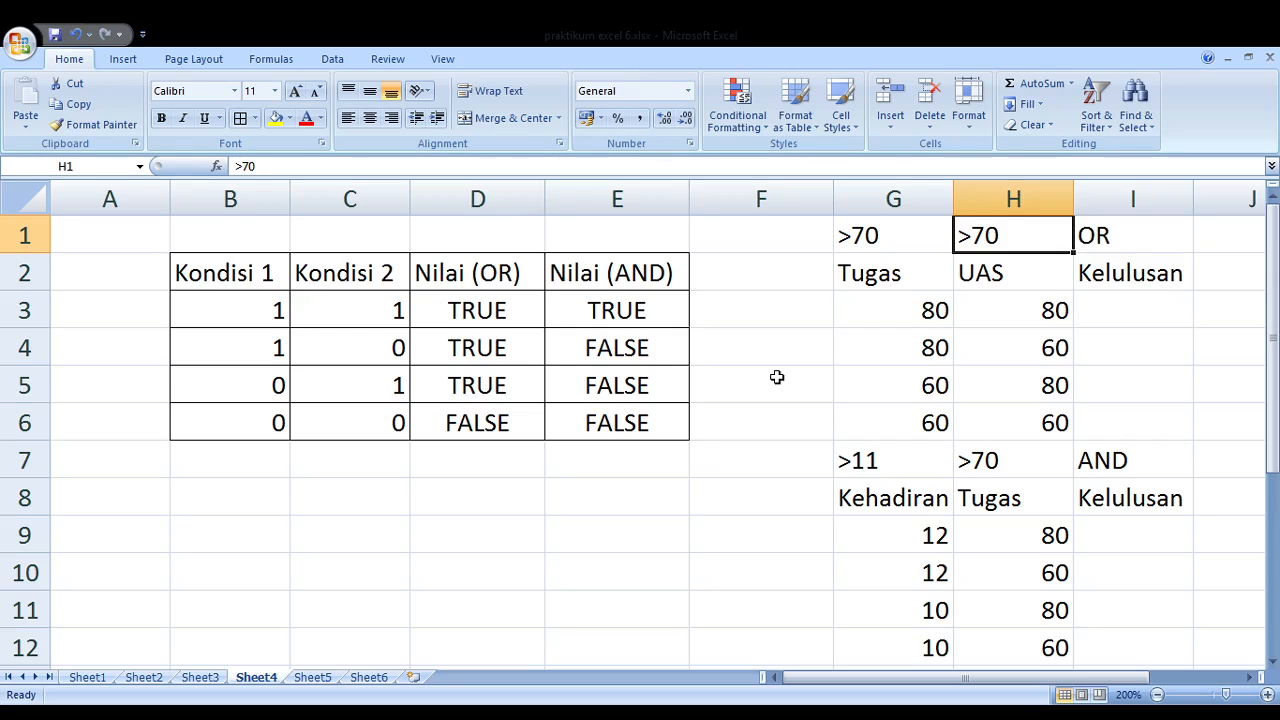
# Begin the Kelulusan formula in cell I3 with the condition =IF(OR(G3>70;H3>70)
pyautogui.press('Down')
pyautogui.press('Down')
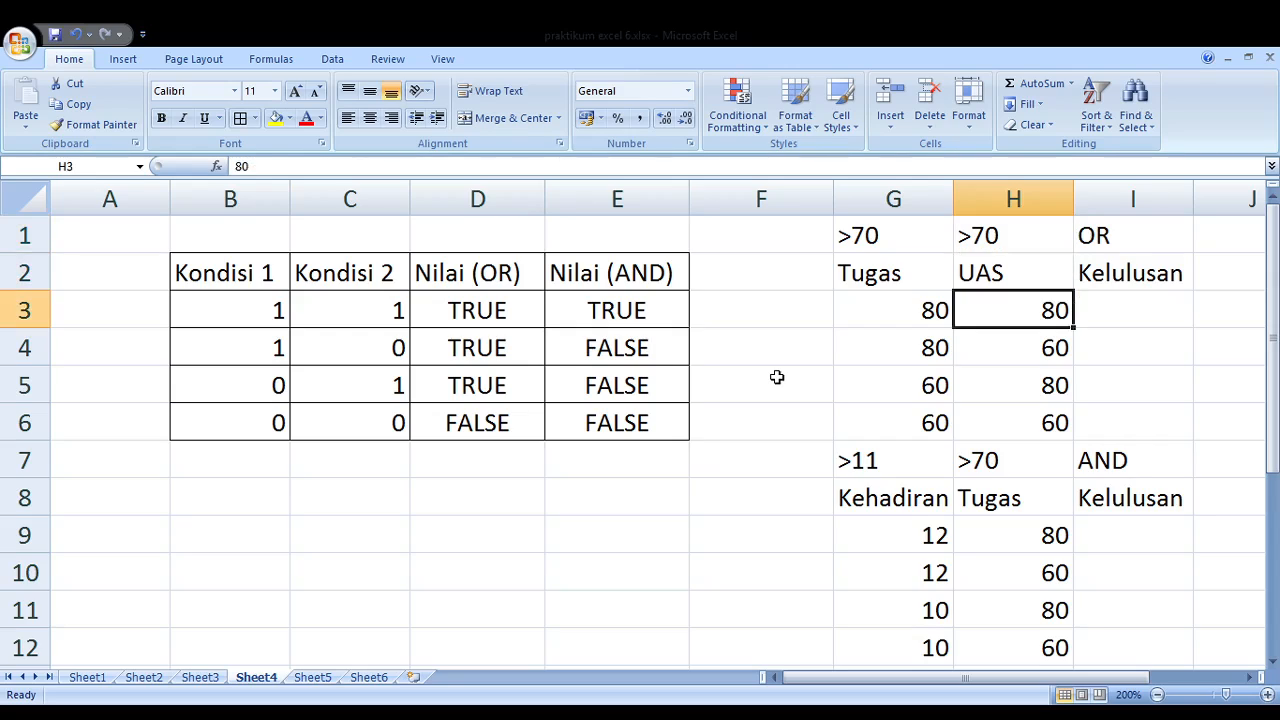
pyautogui.press('Right')
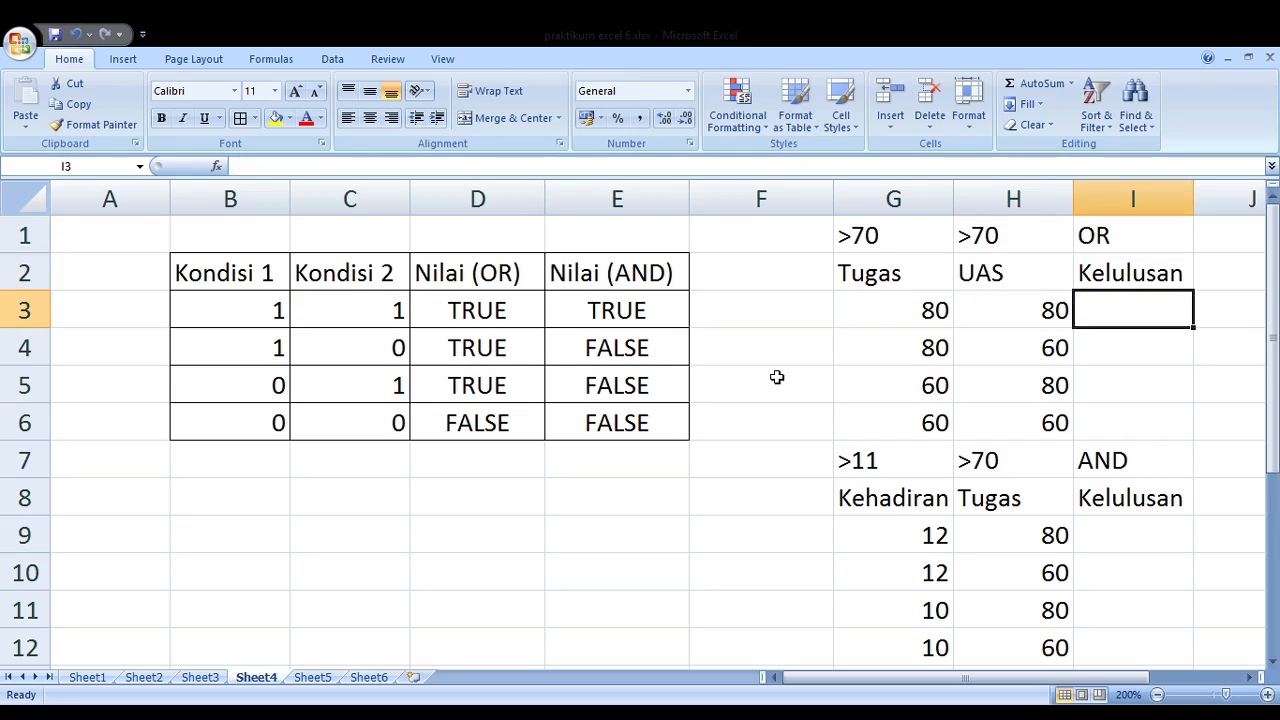
pyautogui.write('=')
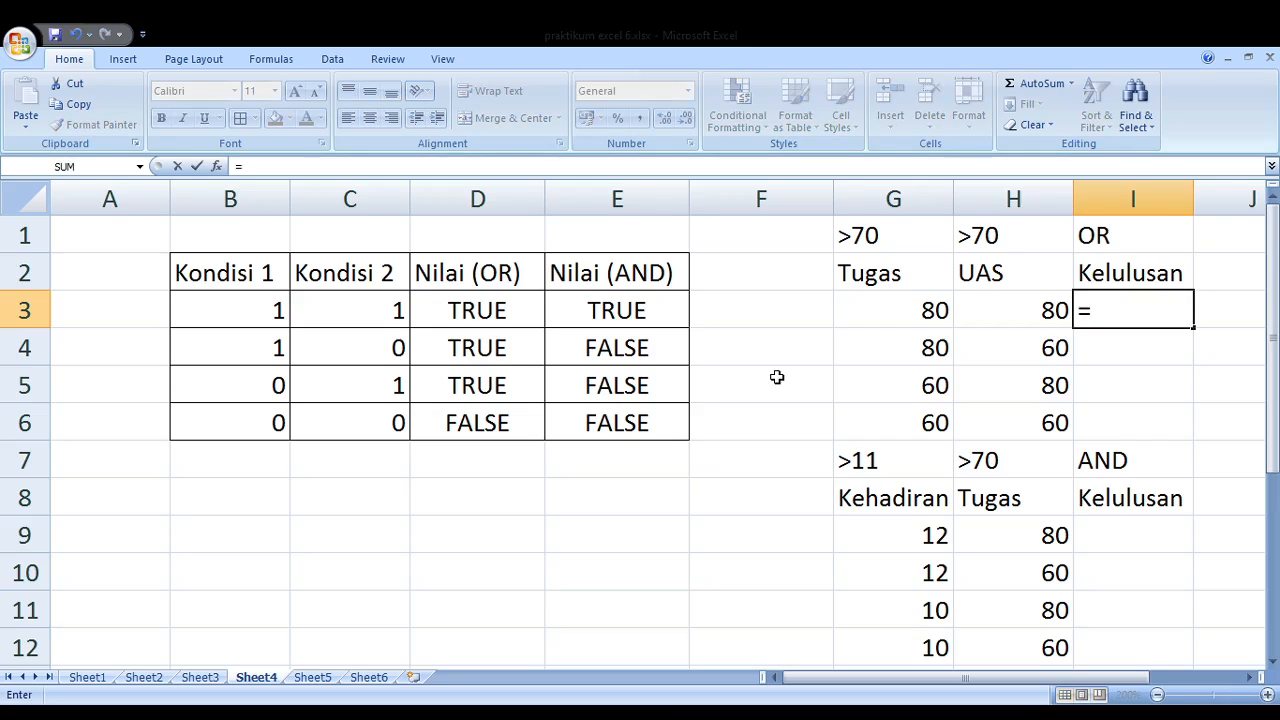
pyautogui.write('IF(OR')
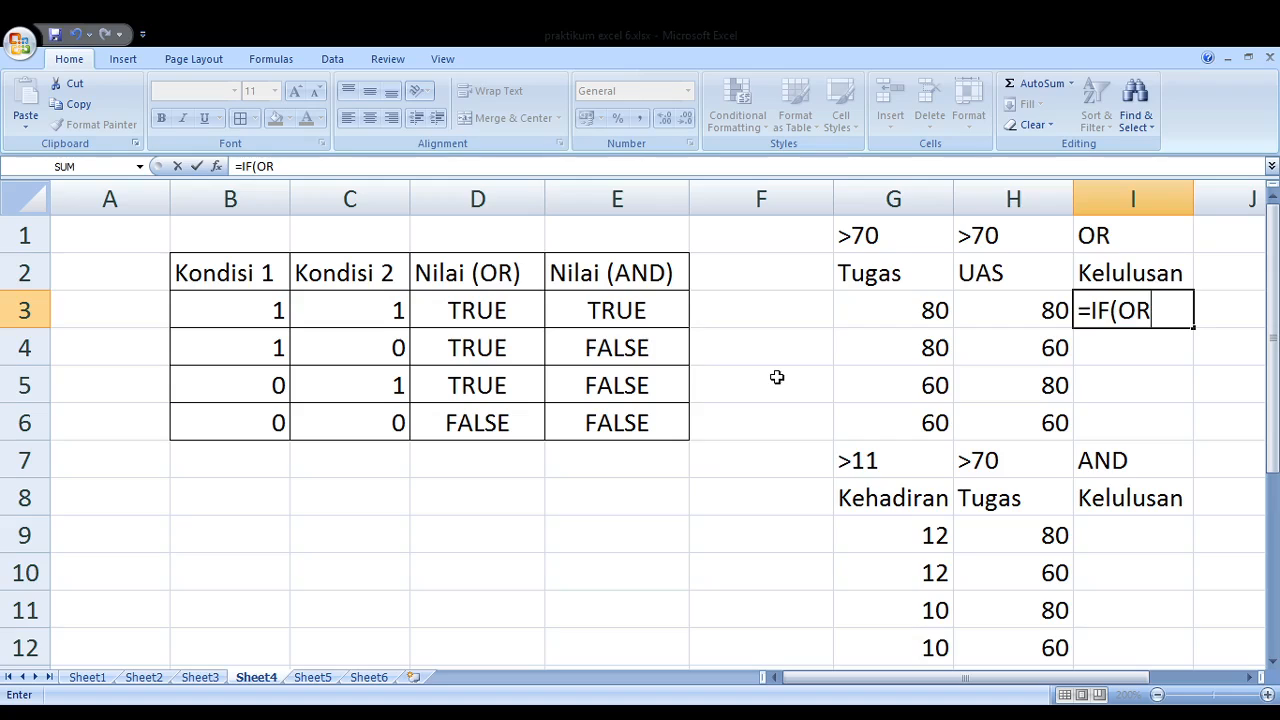
pyautogui.write('(')
pyautogui.click(884, 314)
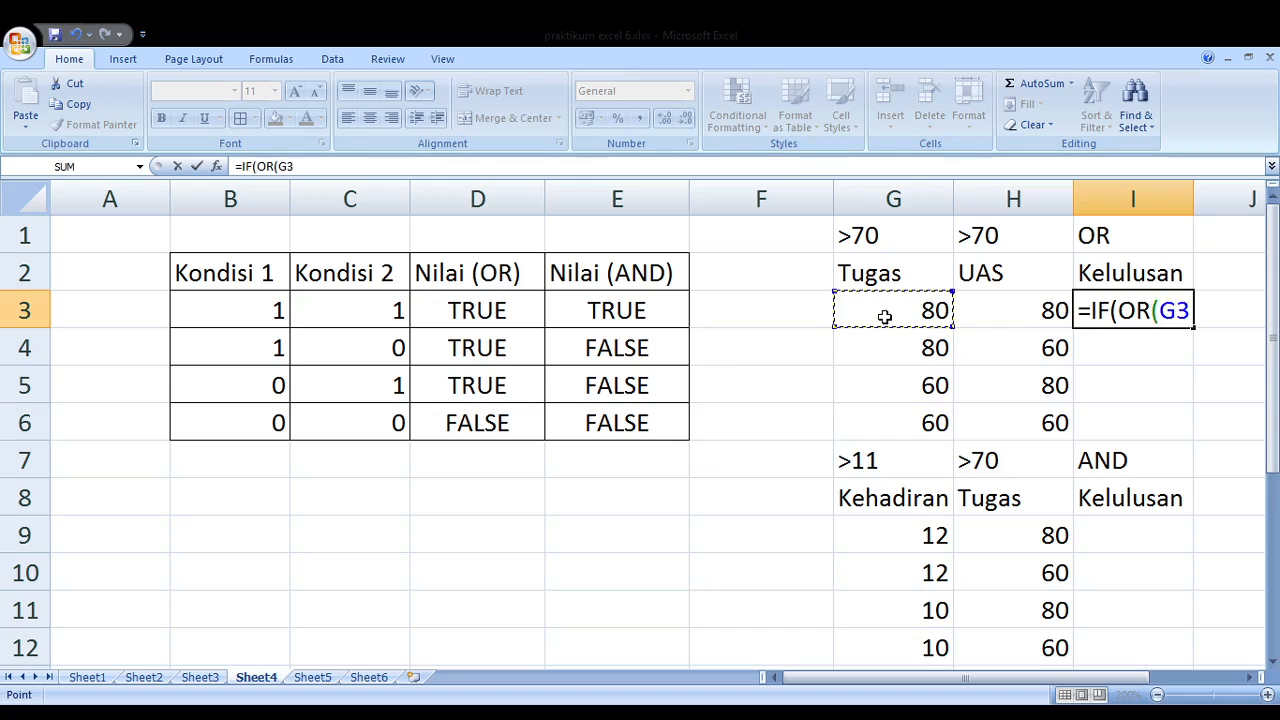
pyautogui.write('>7')
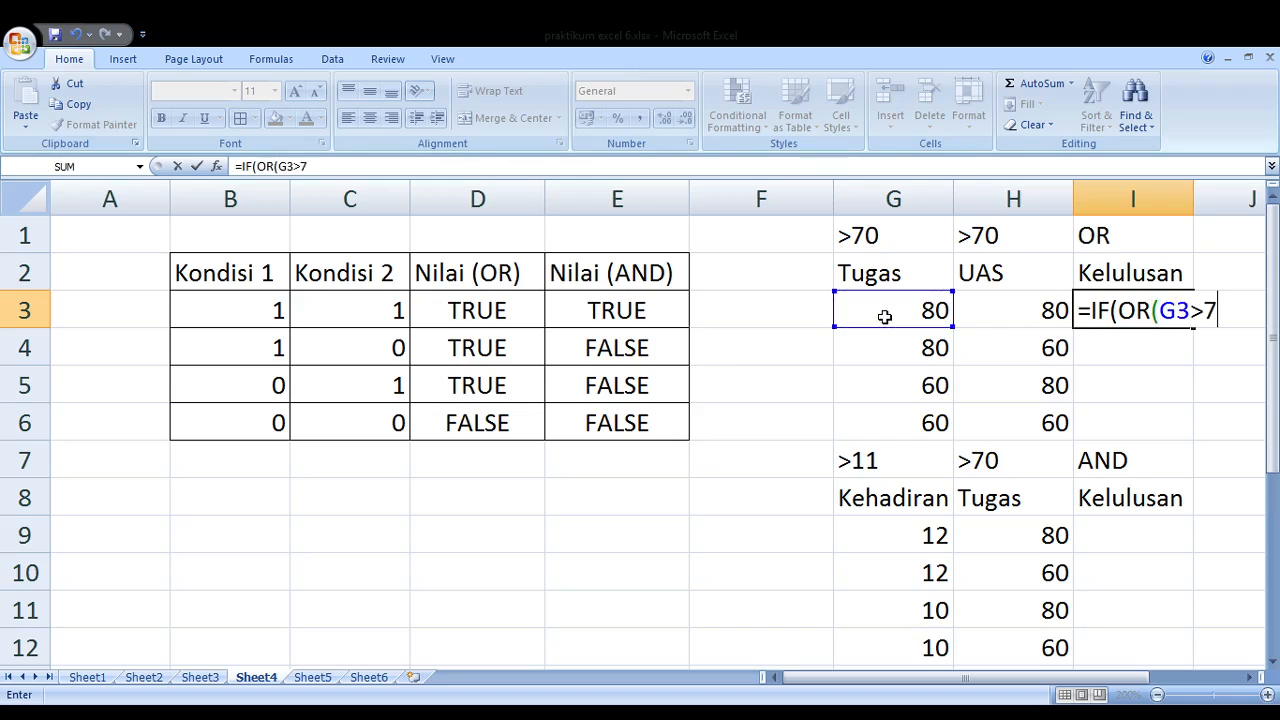
pyautogui.write('0;')
pyautogui.click(1029, 312)
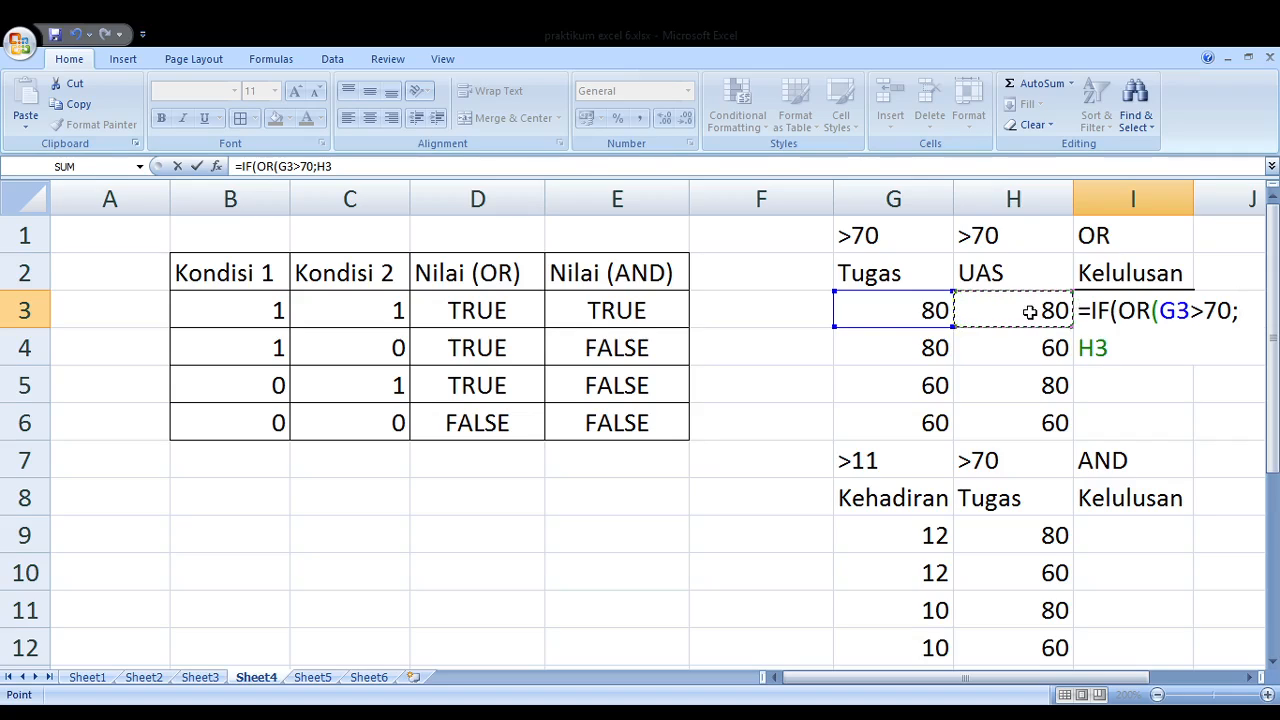
pyautogui.write('>')
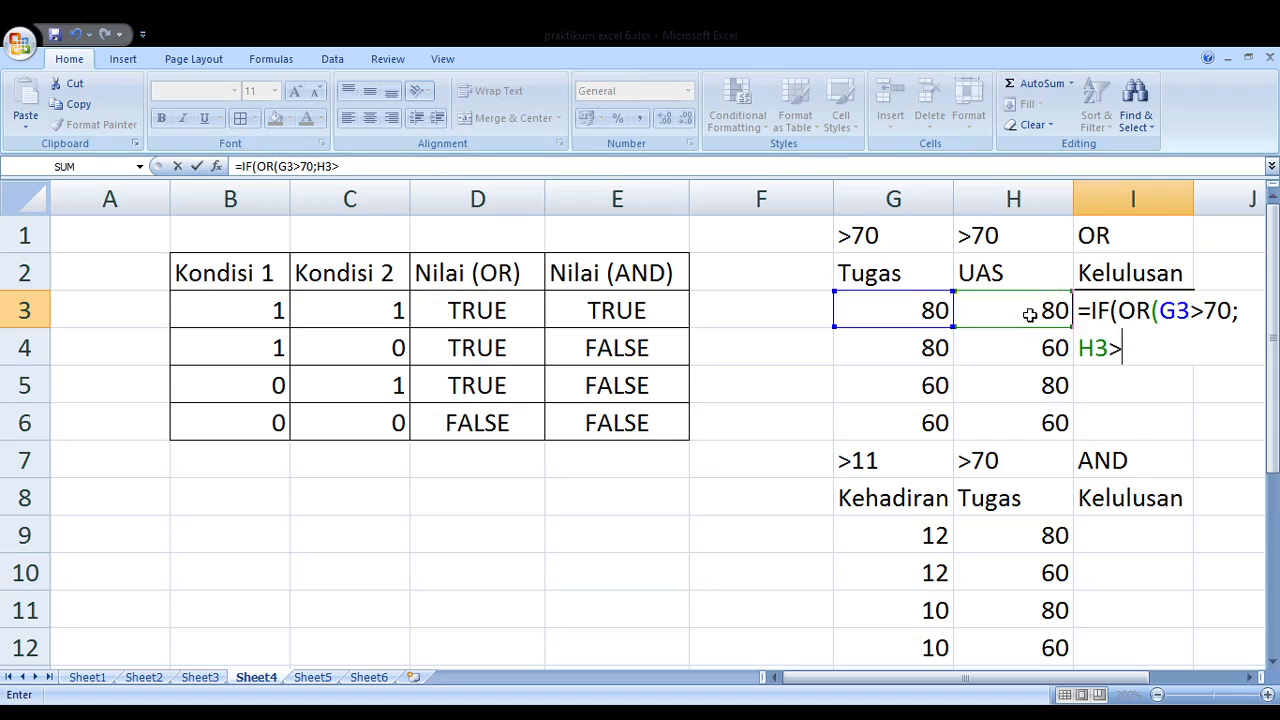
pyautogui.write('70)')
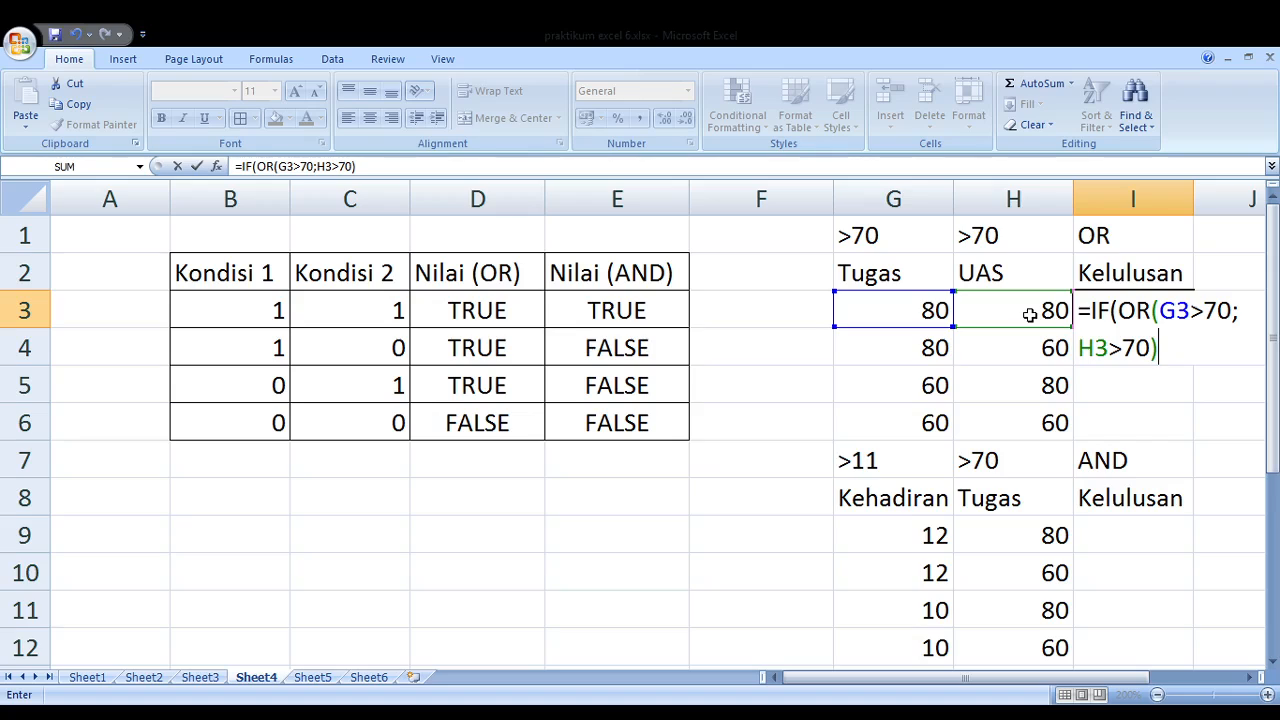
# Complete the IF formula in I3 with "Lulus" as the true result and "Tidak Lulus" as the false result
pyautogui.write('"')
pyautogui.press('BackSpace')
pyautogui.write(';""')
pyautogui.press('BackSpace')
pyautogui.write('Lulus')
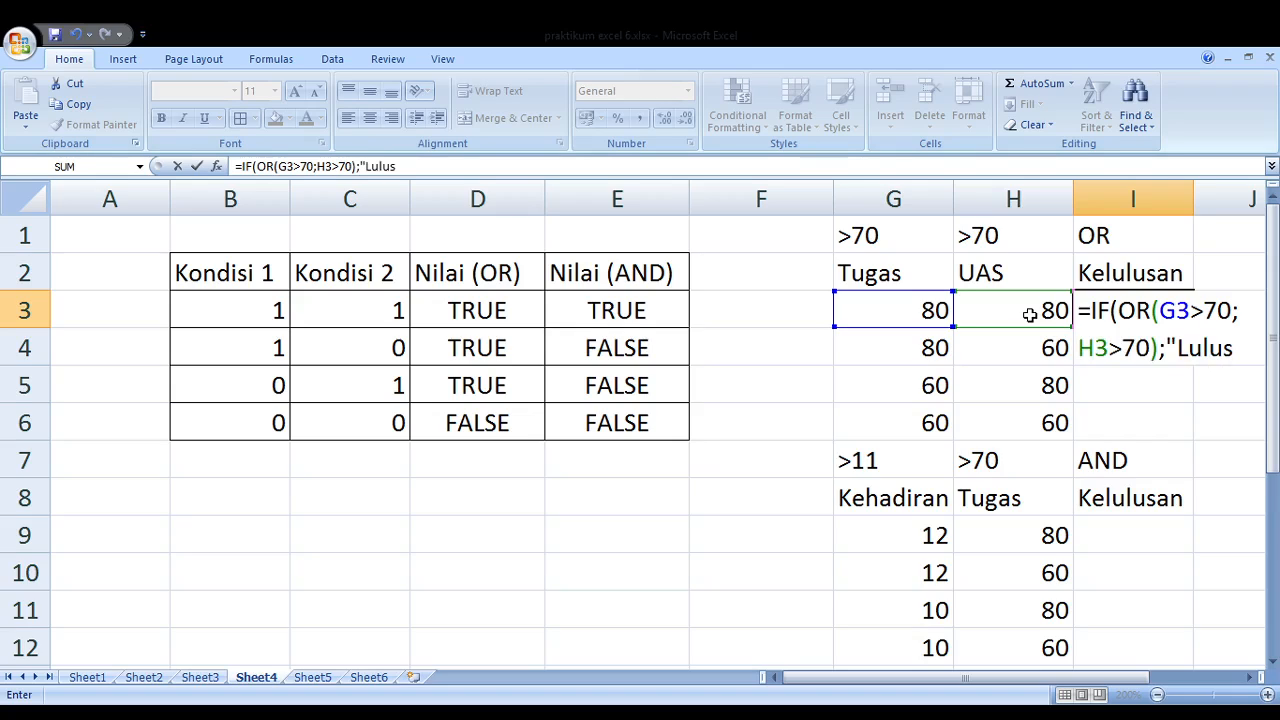
pyautogui.write('";')
pyautogui.moveTo(936, 686); pyautogui.dragTo(1005, 686)
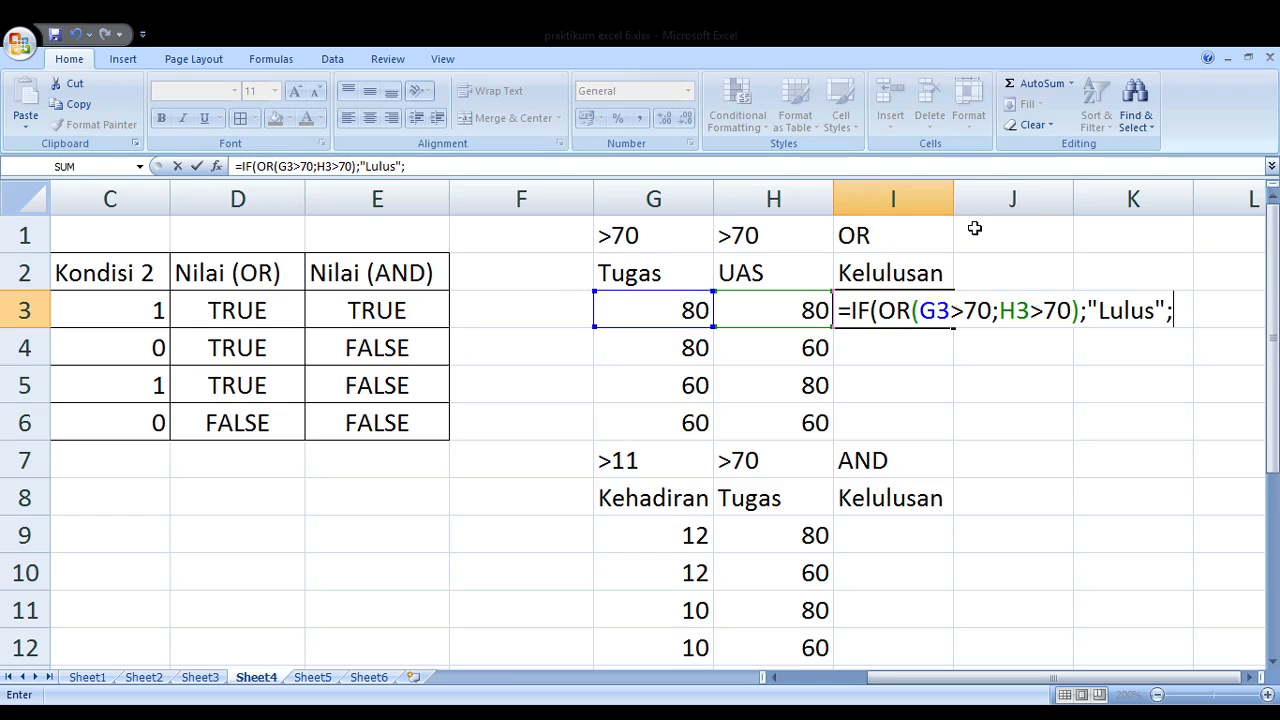
pyautogui.write('"Tidak Lulus')
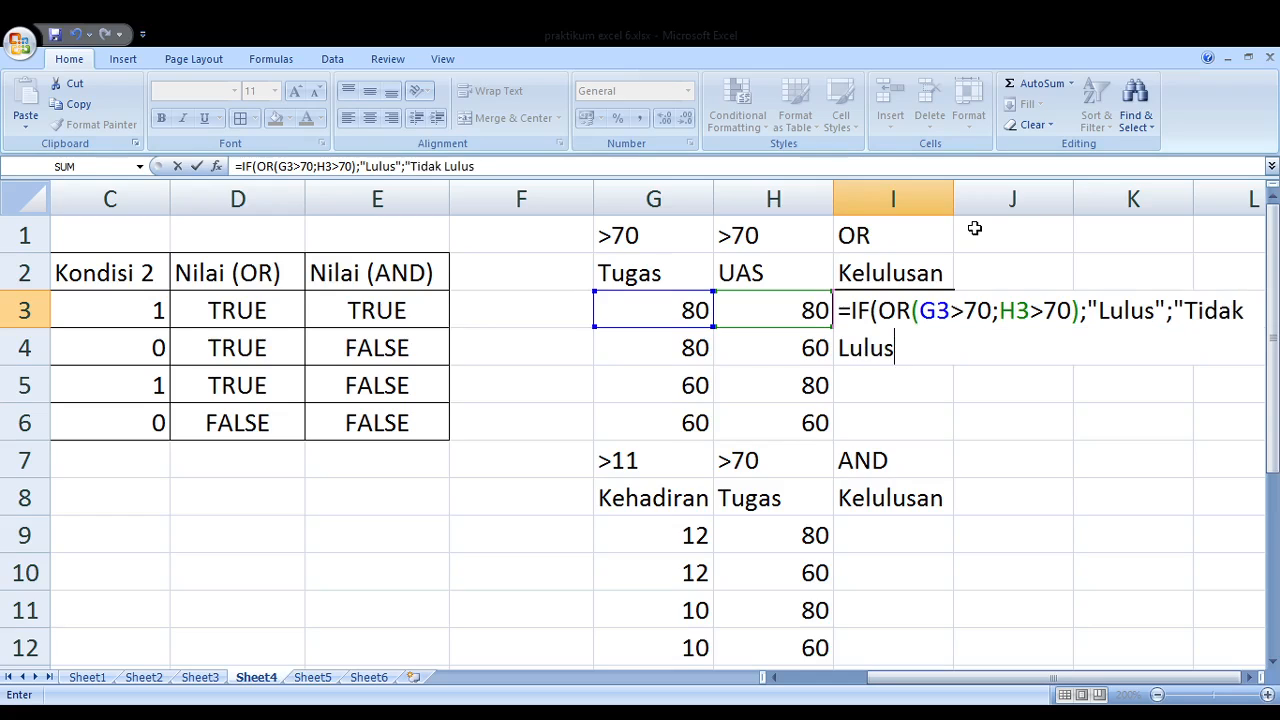
pyautogui.write('")')
pyautogui.press('Return')
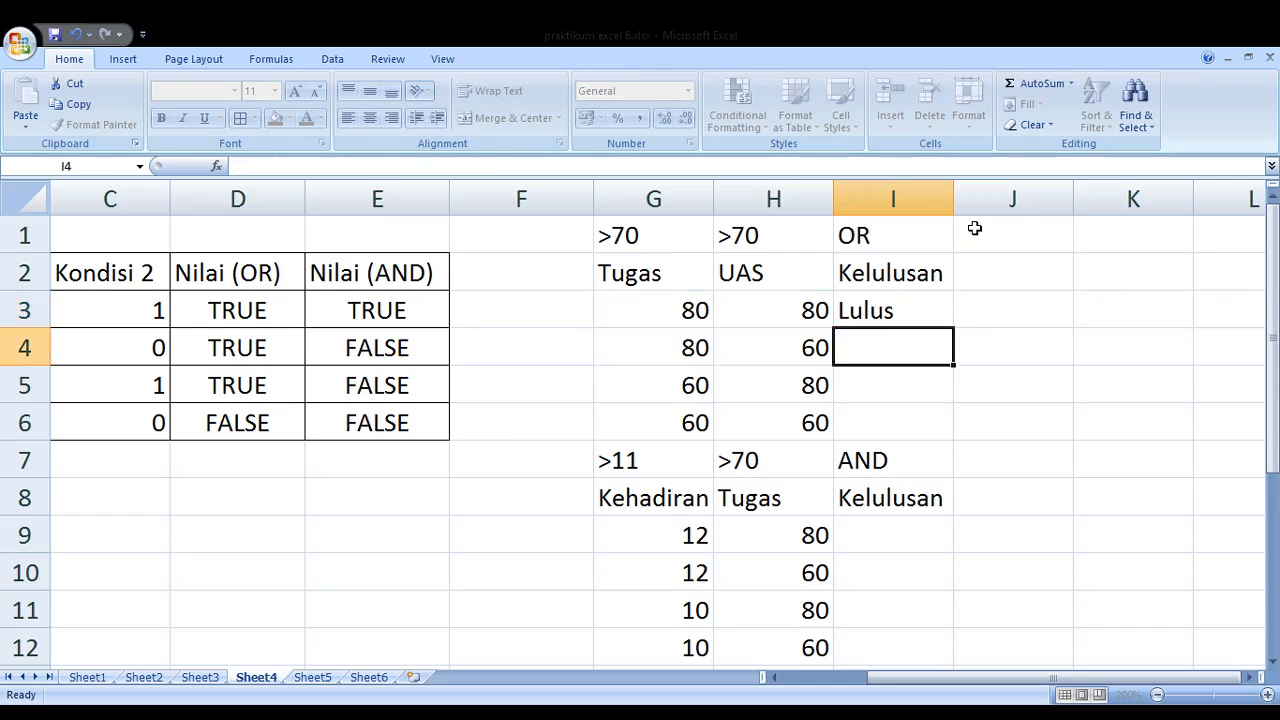
# Compare the Tugas and UAS scores in row 3 with the Kelulusan result and formula in I3
pyautogui.press('Up')
pyautogui.press('Left')
pyautogui.press('Left')
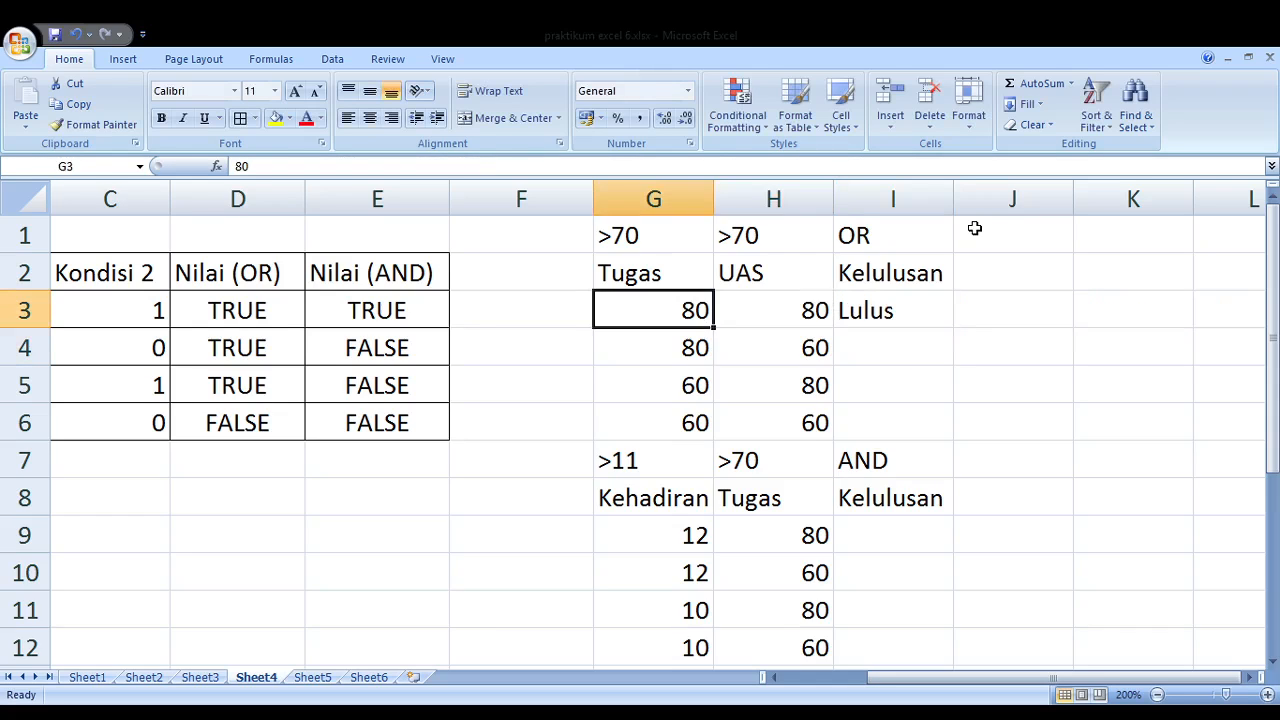
pyautogui.press('Right')
pyautogui.press('Left')
pyautogui.press('Right')
pyautogui.press('Right')
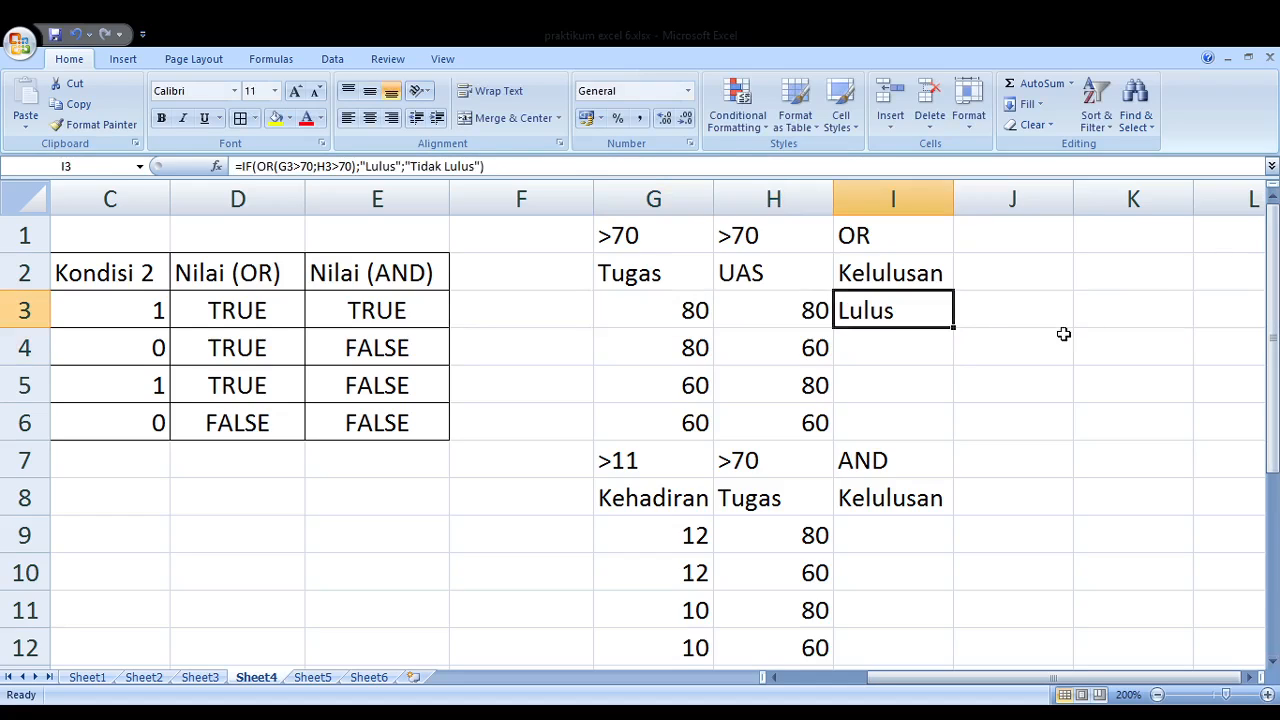
# Check the Tugas and UAS scores in row 4 and fill the Kelulusan formula from I3 down to I4
pyautogui.click(663, 350)
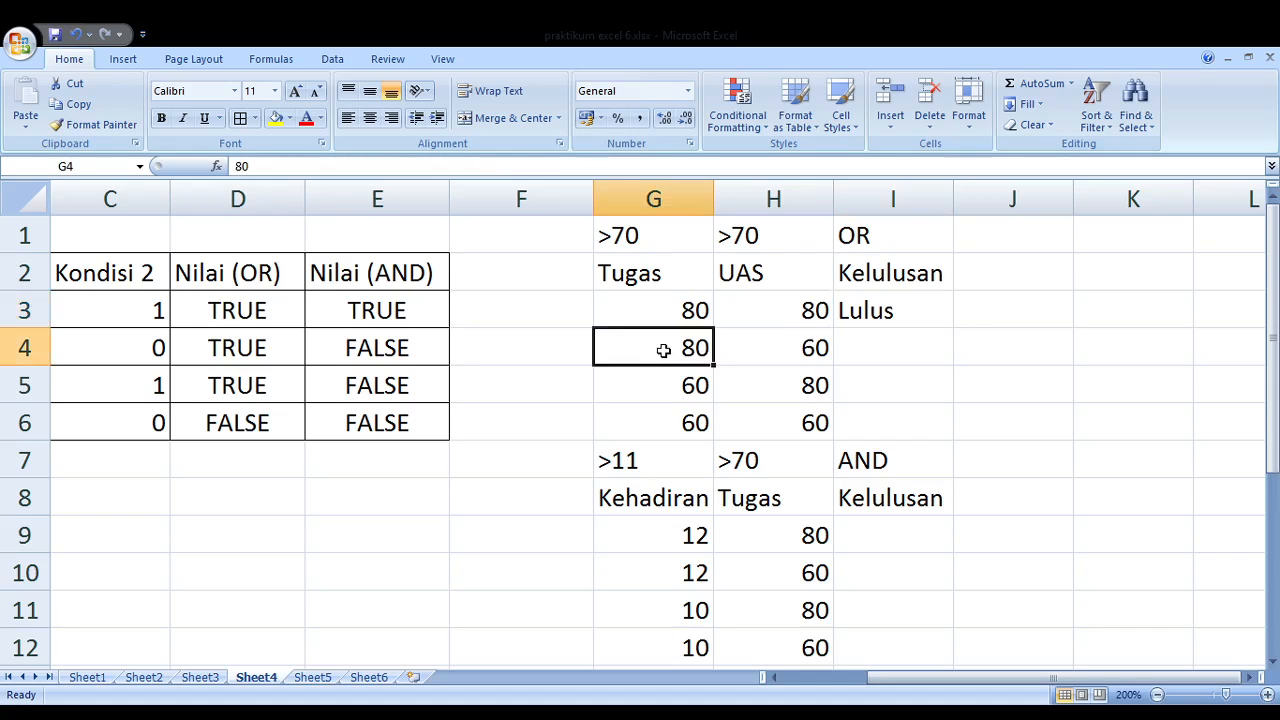
pyautogui.press('Right')
pyautogui.press('Left')
pyautogui.press('Right')
pyautogui.click(900, 313)
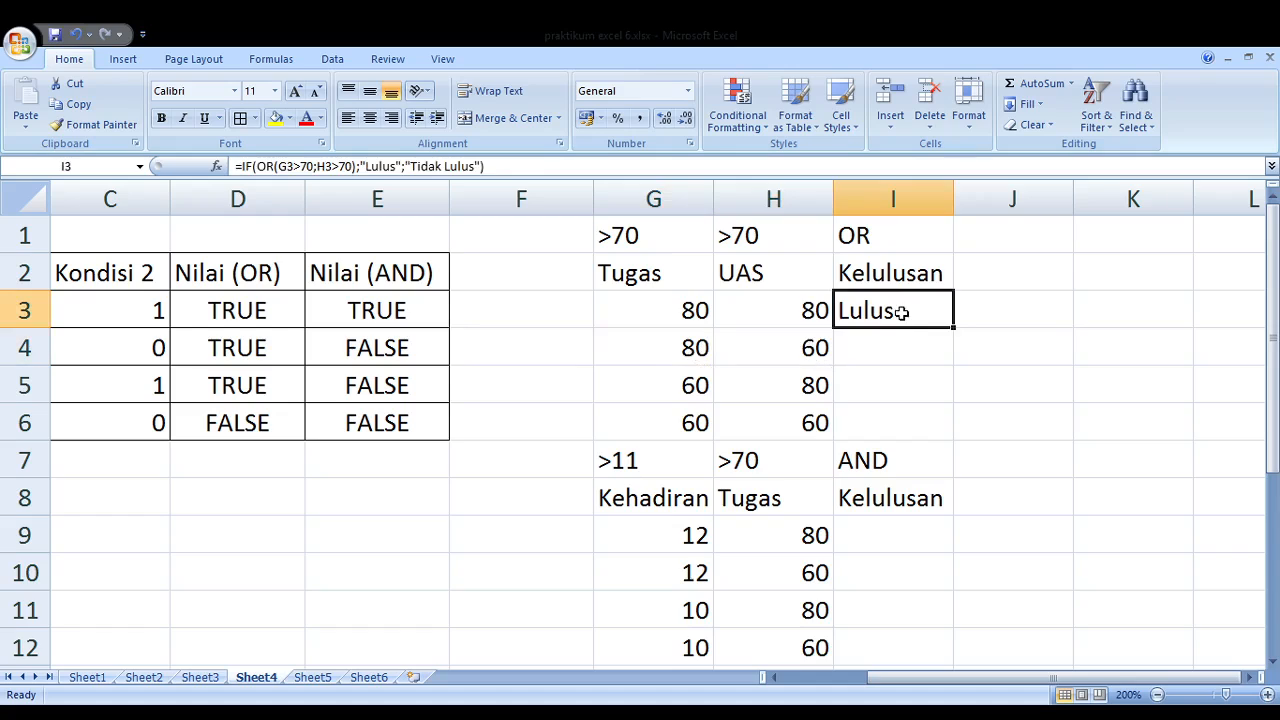
pyautogui.moveTo(952, 345); pyautogui.dragTo(946, 356)
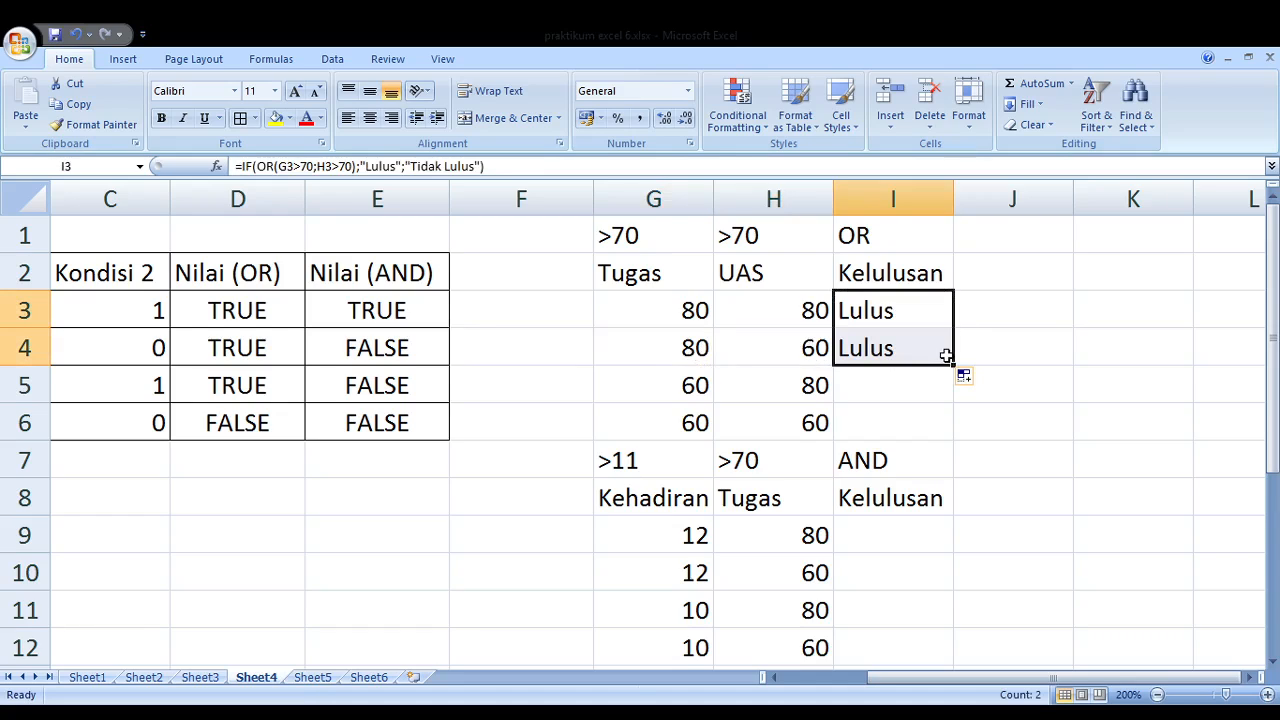
# Check the Tugas and UAS scores in row 5 and fill the Kelulusan formula from I4 down to I5
pyautogui.click(654, 397)
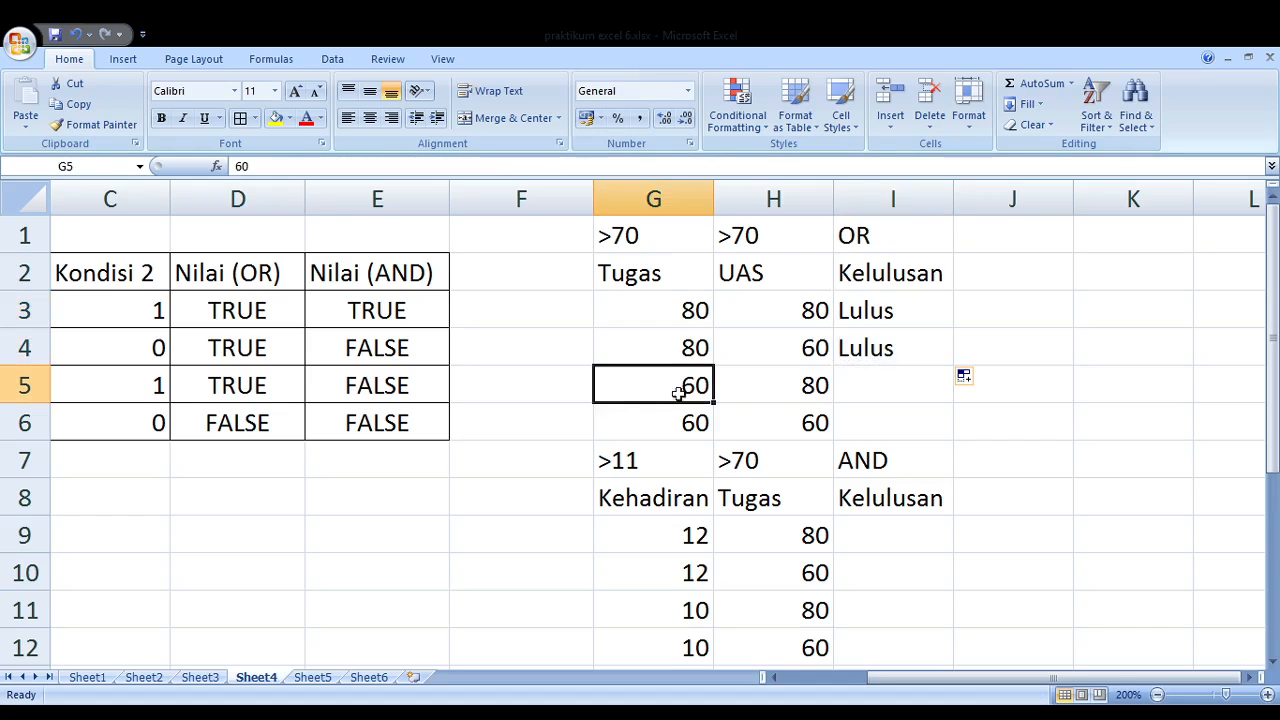
pyautogui.click(787, 392)
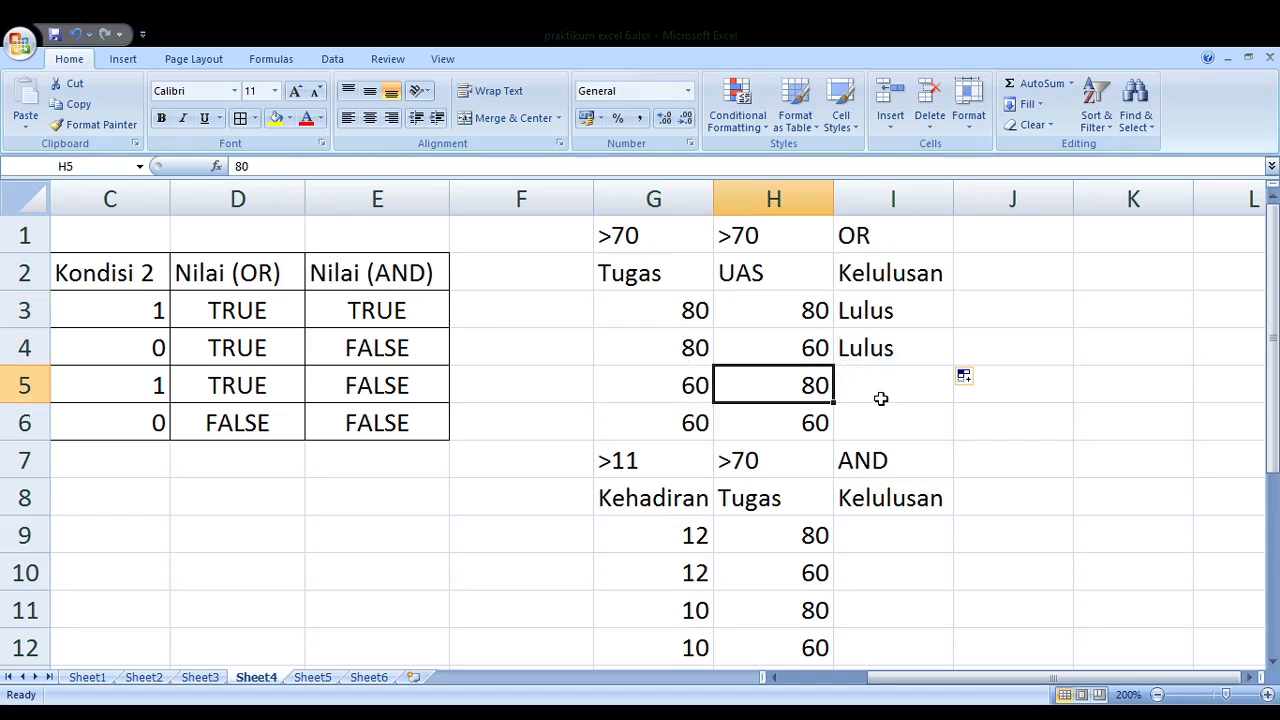
pyautogui.click(943, 333)
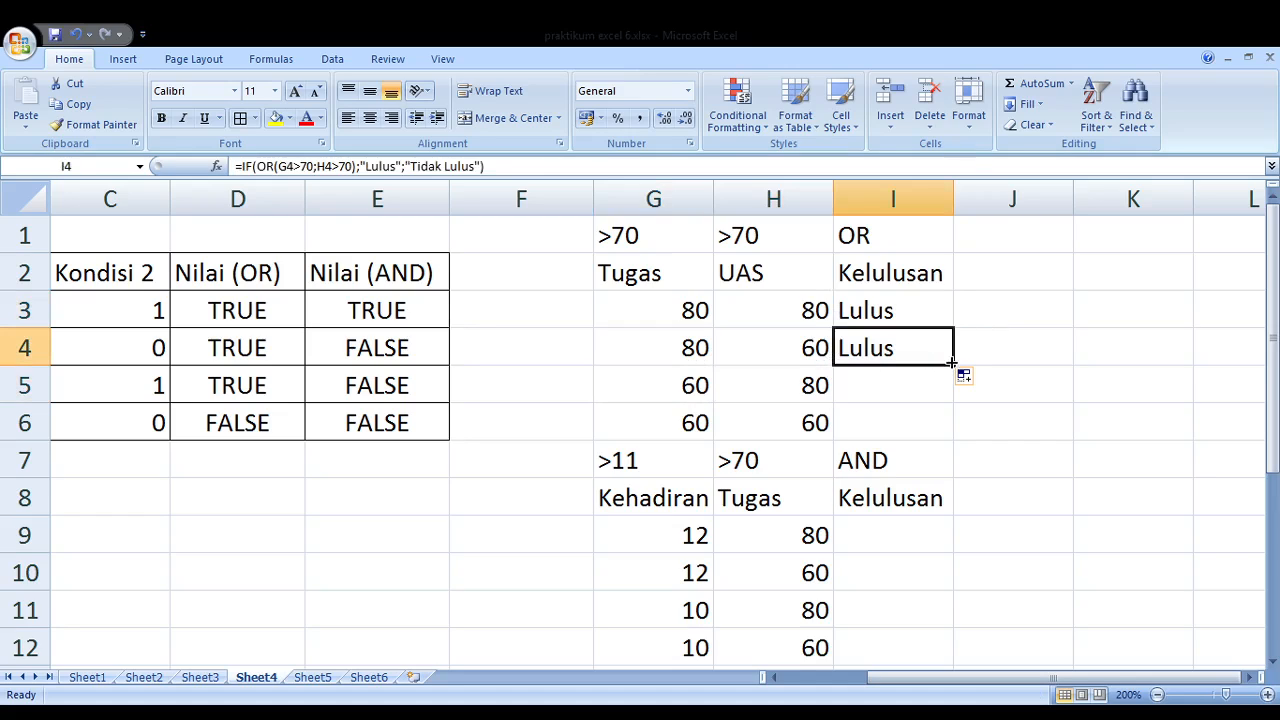
pyautogui.moveTo(953, 367); pyautogui.dragTo(943, 394)
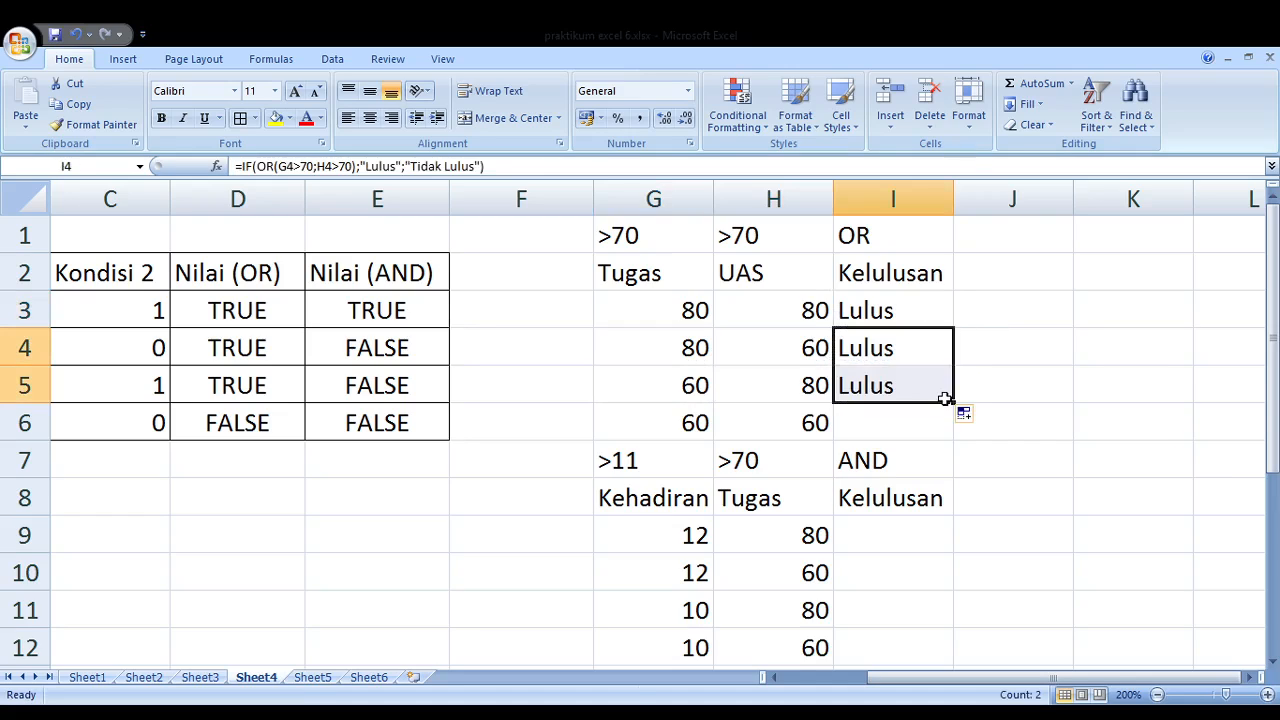
# Check the Tugas and UAS scores in row 6 and fill the Kelulusan formula from I5 down to I6
pyautogui.click(653, 420)
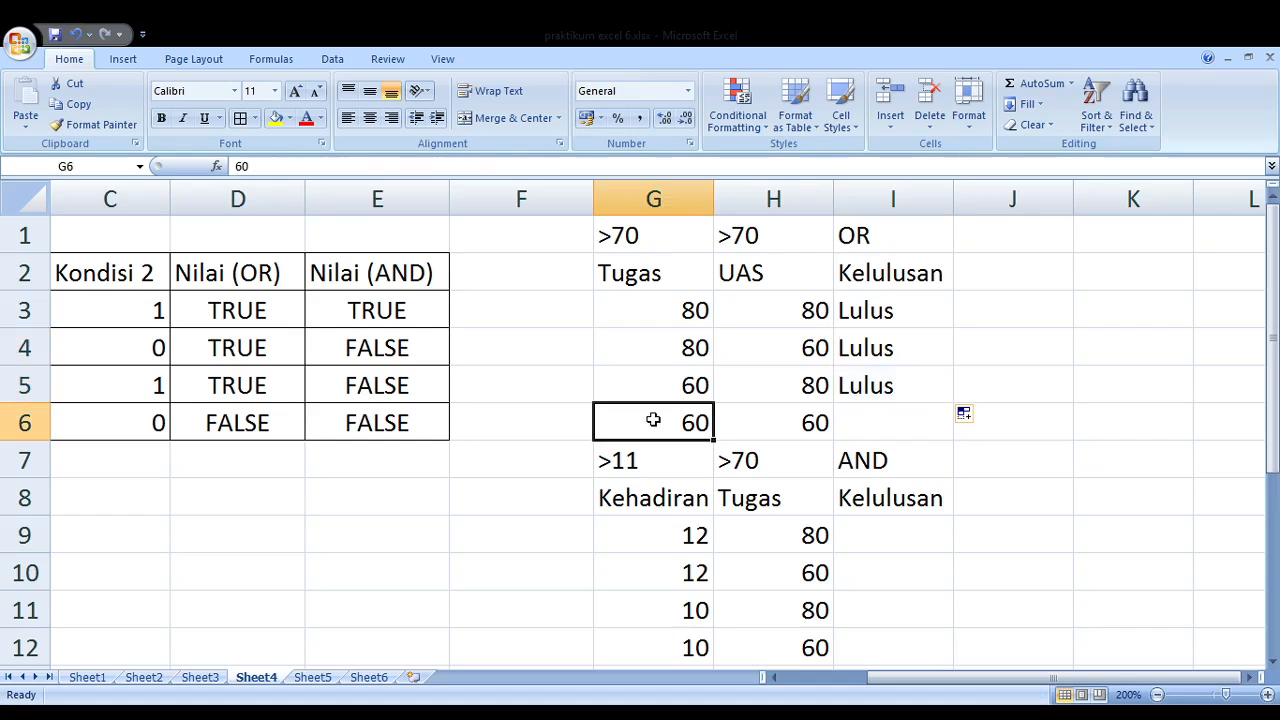
pyautogui.press('Right')
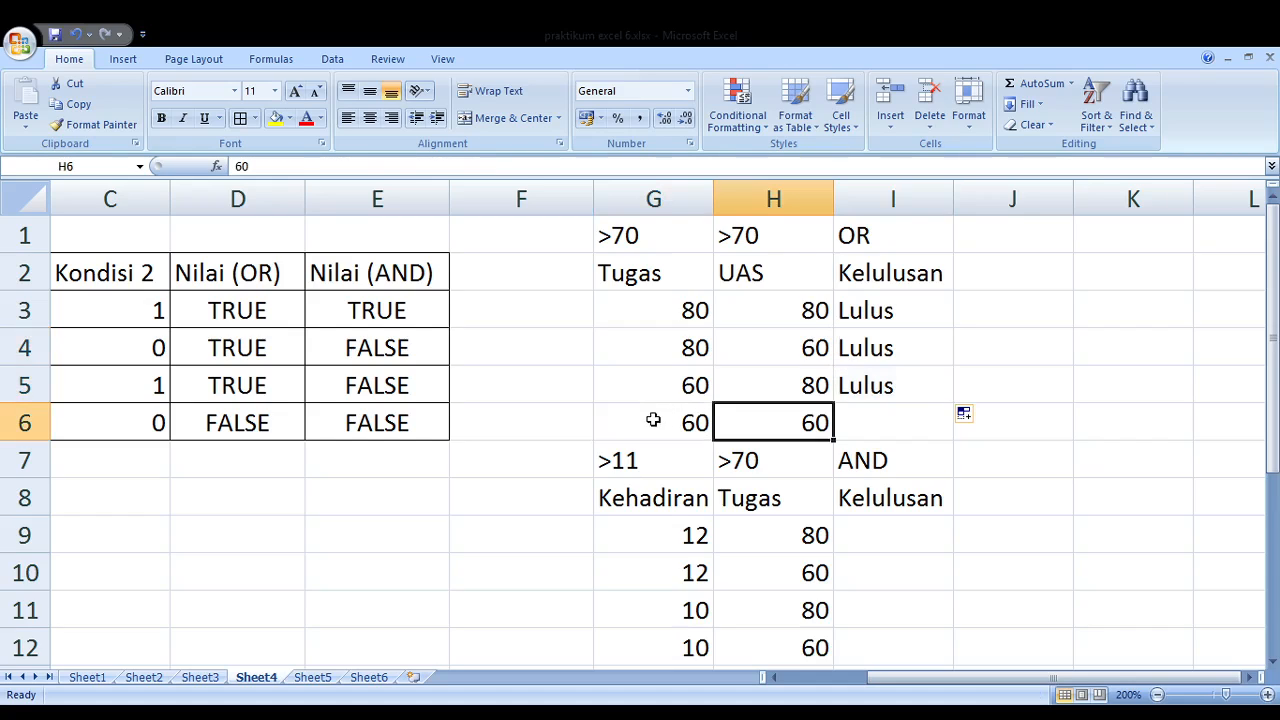
pyautogui.click(859, 384)
pyautogui.moveTo(953, 404); pyautogui.dragTo(948, 440)
# Look over rows 9 to 12 of the AND table with the Kehadiran and Tugas columns
pyautogui.click(958, 542)
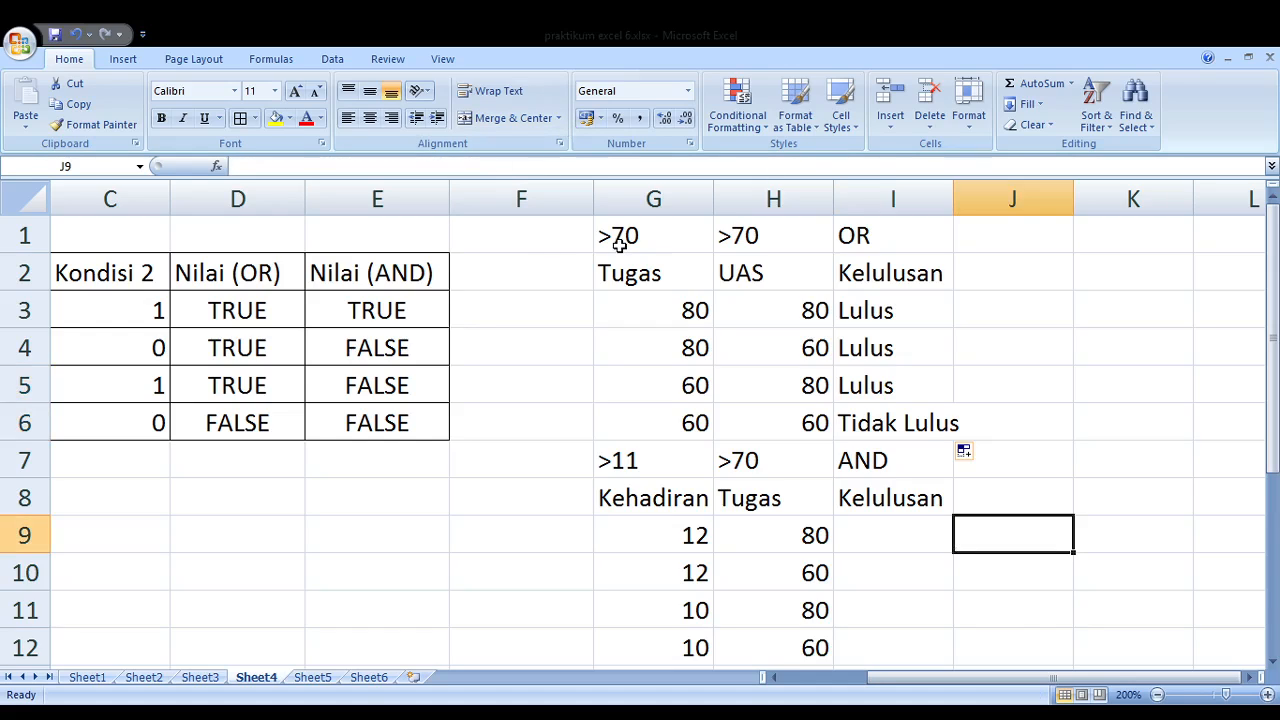
pyautogui.press('Down')
pyautogui.press('Down')
pyautogui.press('Down')
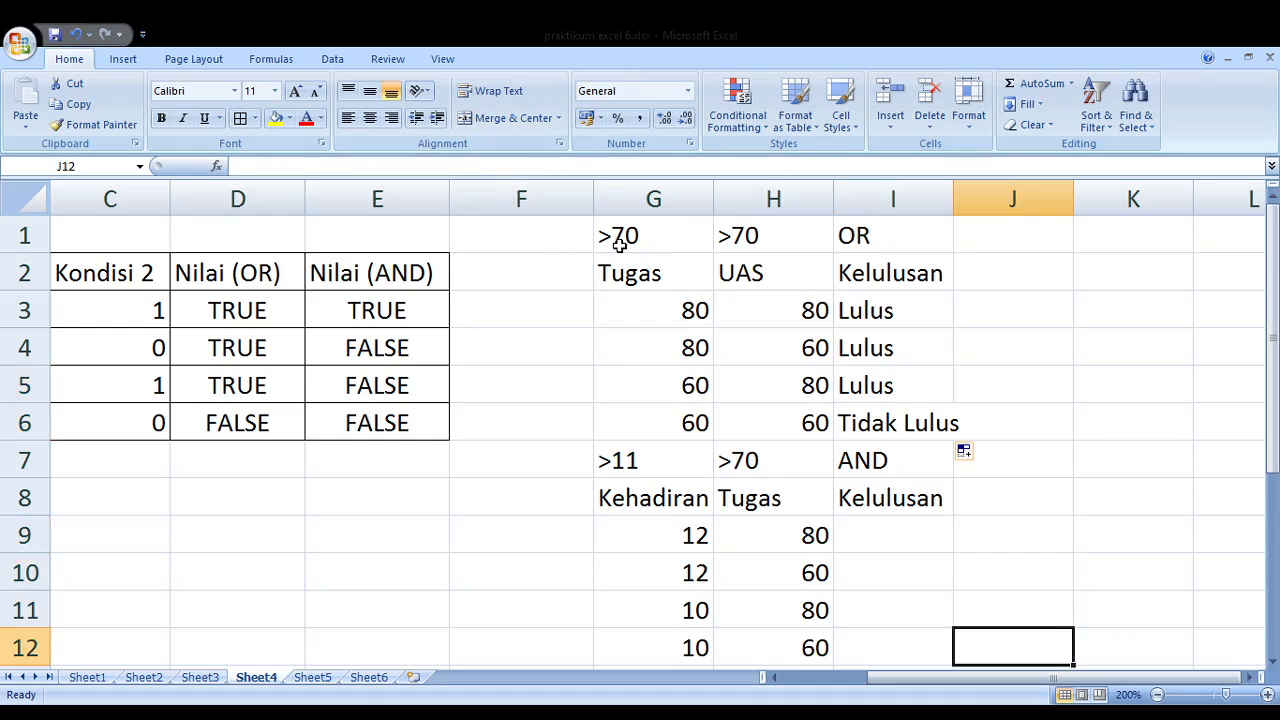
pyautogui.press('Up')
pyautogui.press('Up')
pyautogui.press('Up')
pyautogui.press('Left')
pyautogui.press('Left')
pyautogui.press('Left')
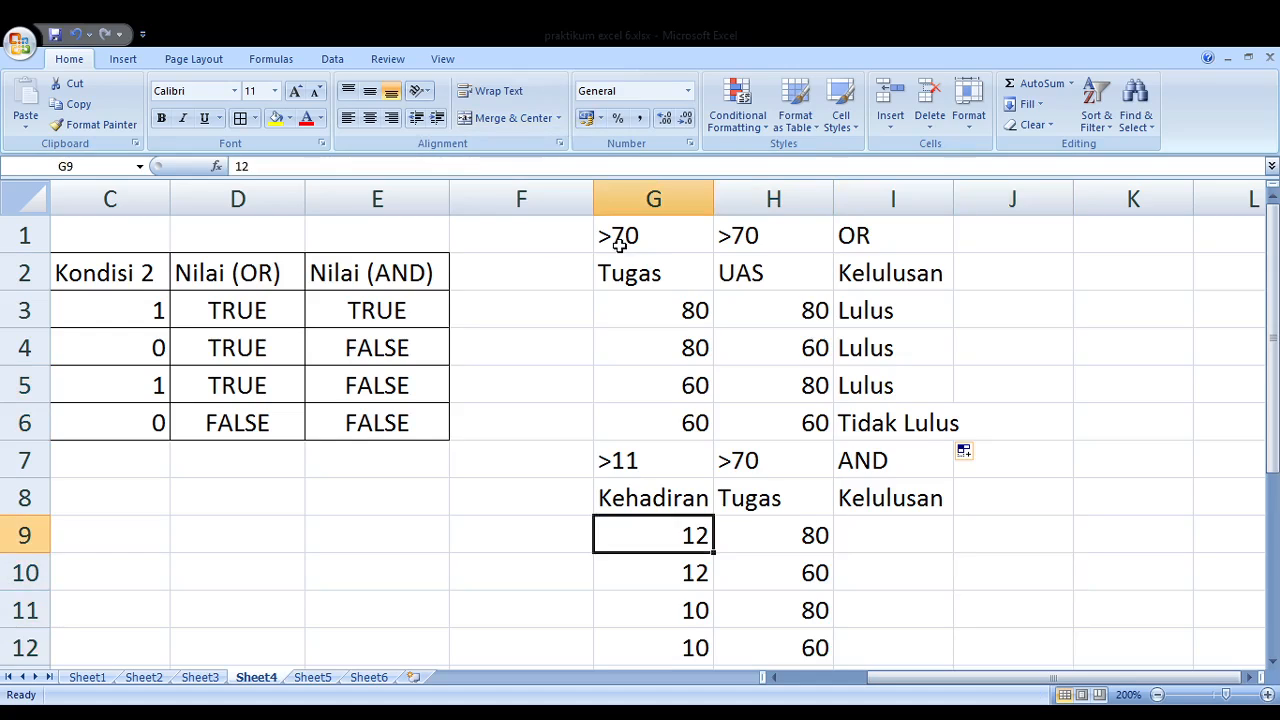
# Examine the Kehadiran and Tugas criteria in row 7 and compare them with the values in row 9
pyautogui.press('Up')
pyautogui.press('Up')
pyautogui.press('Down')
pyautogui.press('Down')
pyautogui.press('Up')
pyautogui.press('Up')
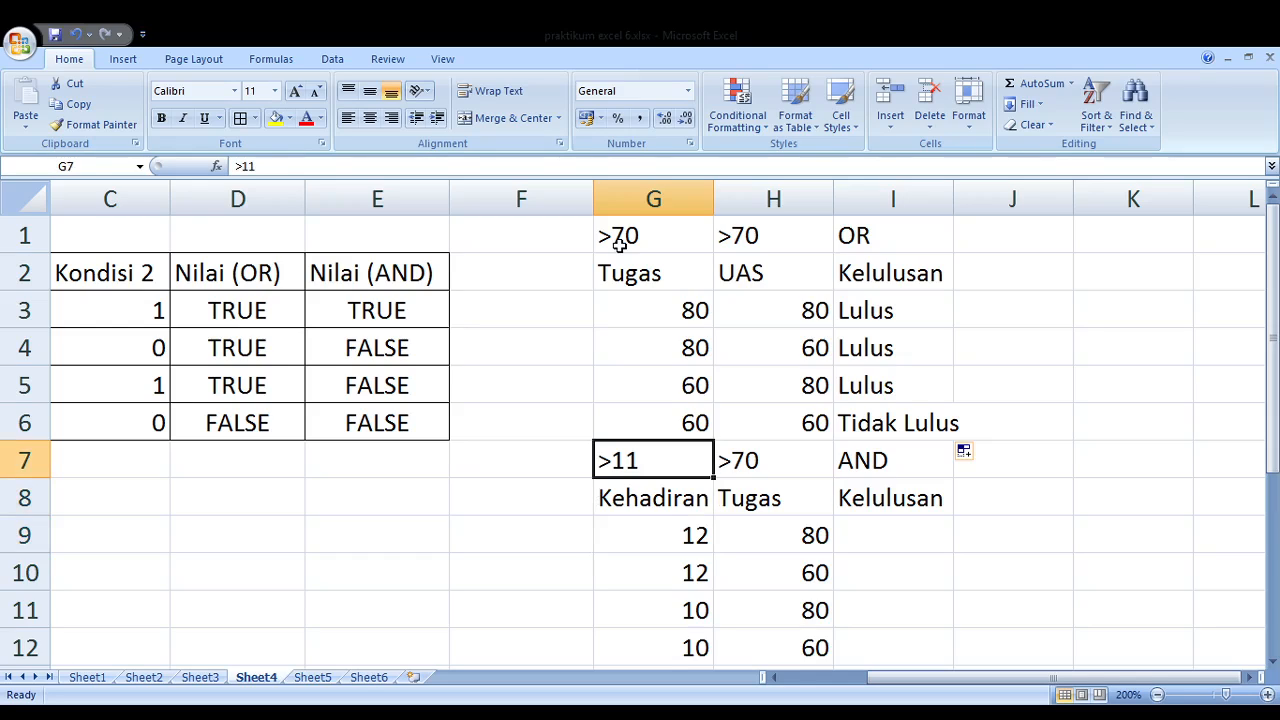
pyautogui.press('Down')
pyautogui.press('Up')
pyautogui.press('Right')
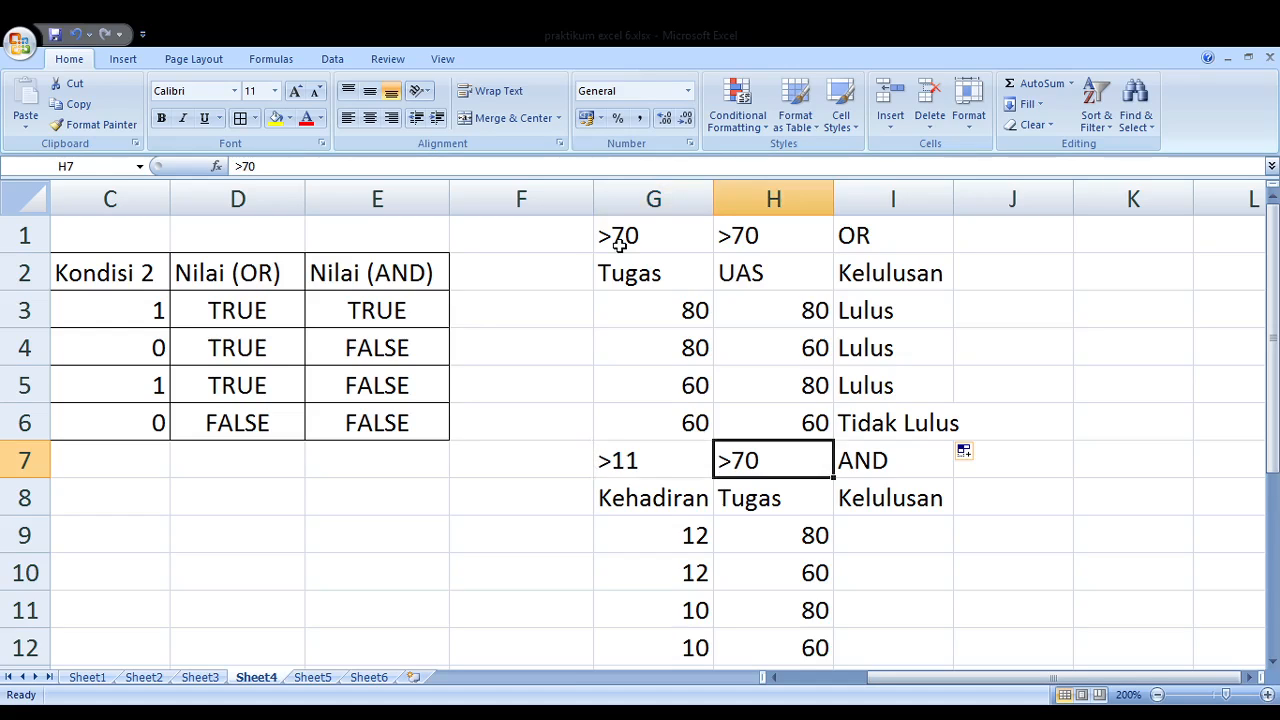
pyautogui.press('Left')
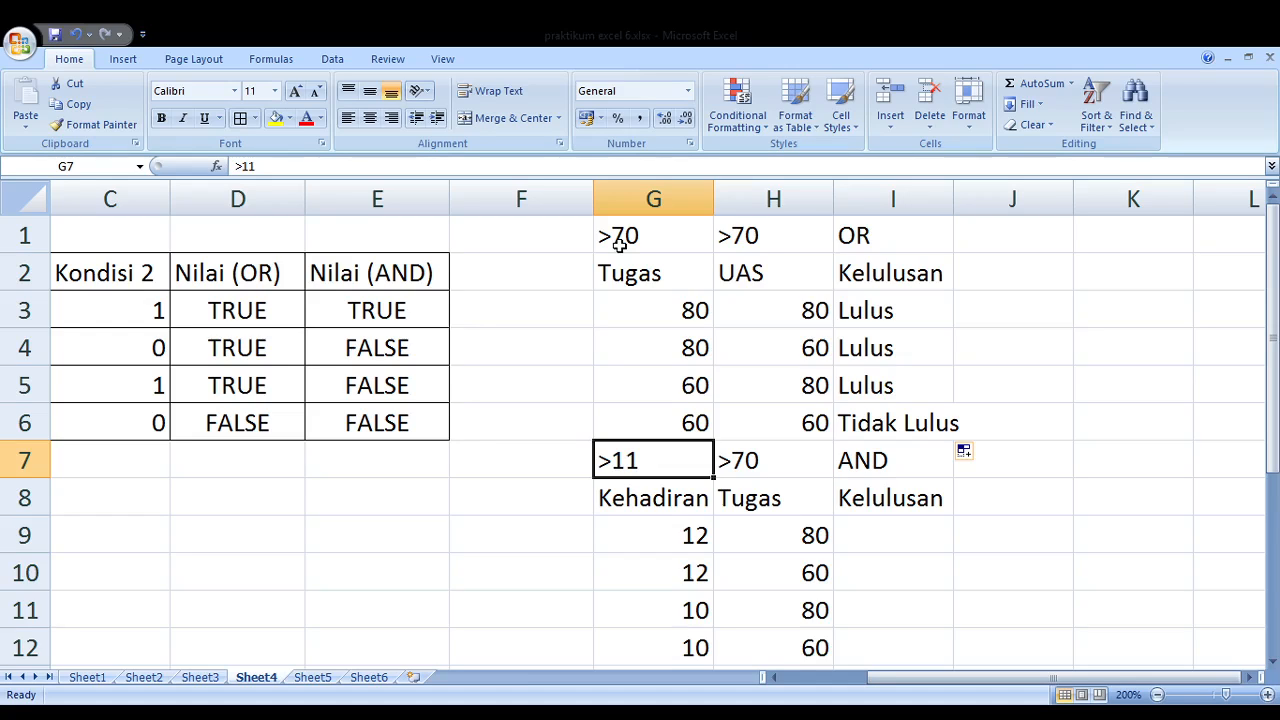
pyautogui.press('Right')
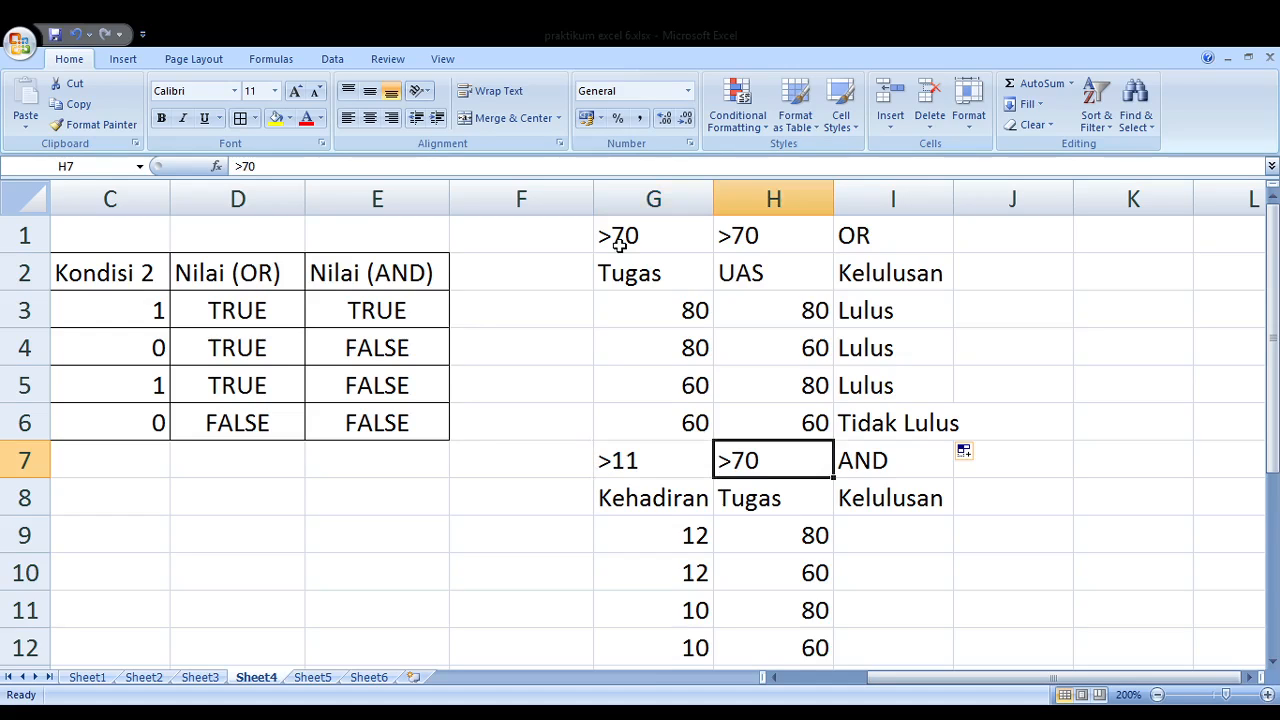
pyautogui.press('Down')
pyautogui.press('Down')
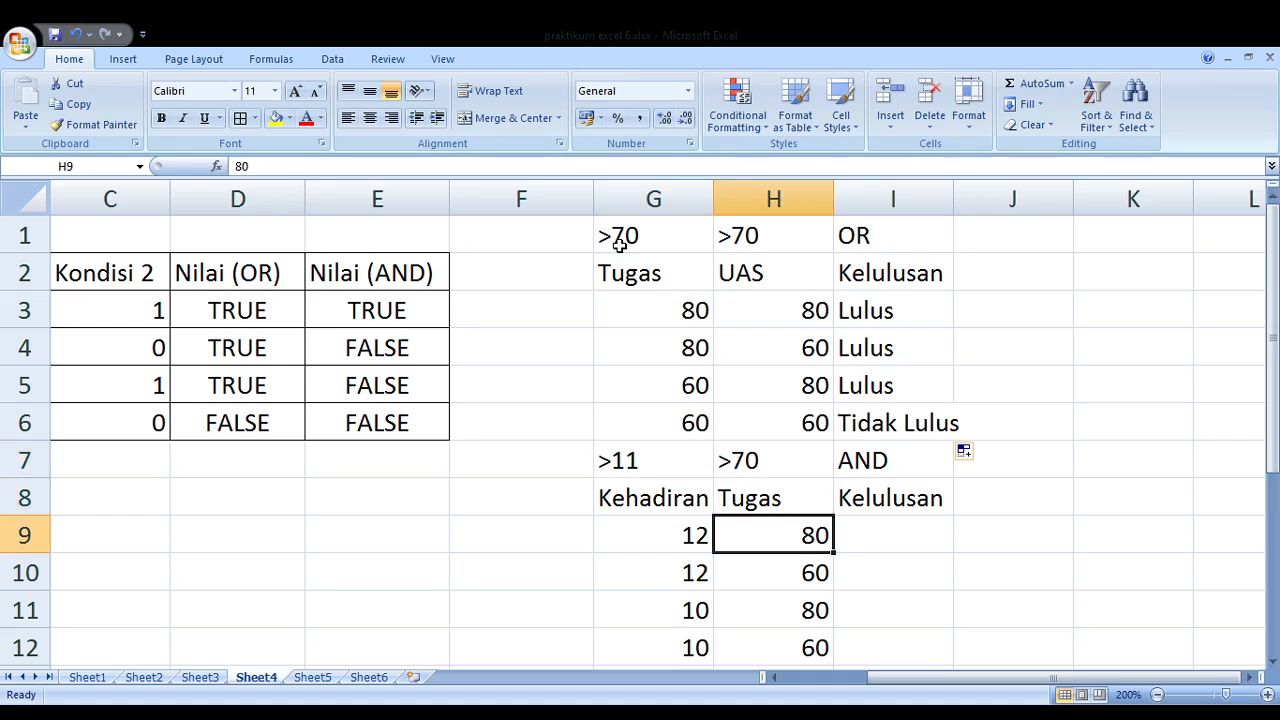
pyautogui.press('Left')
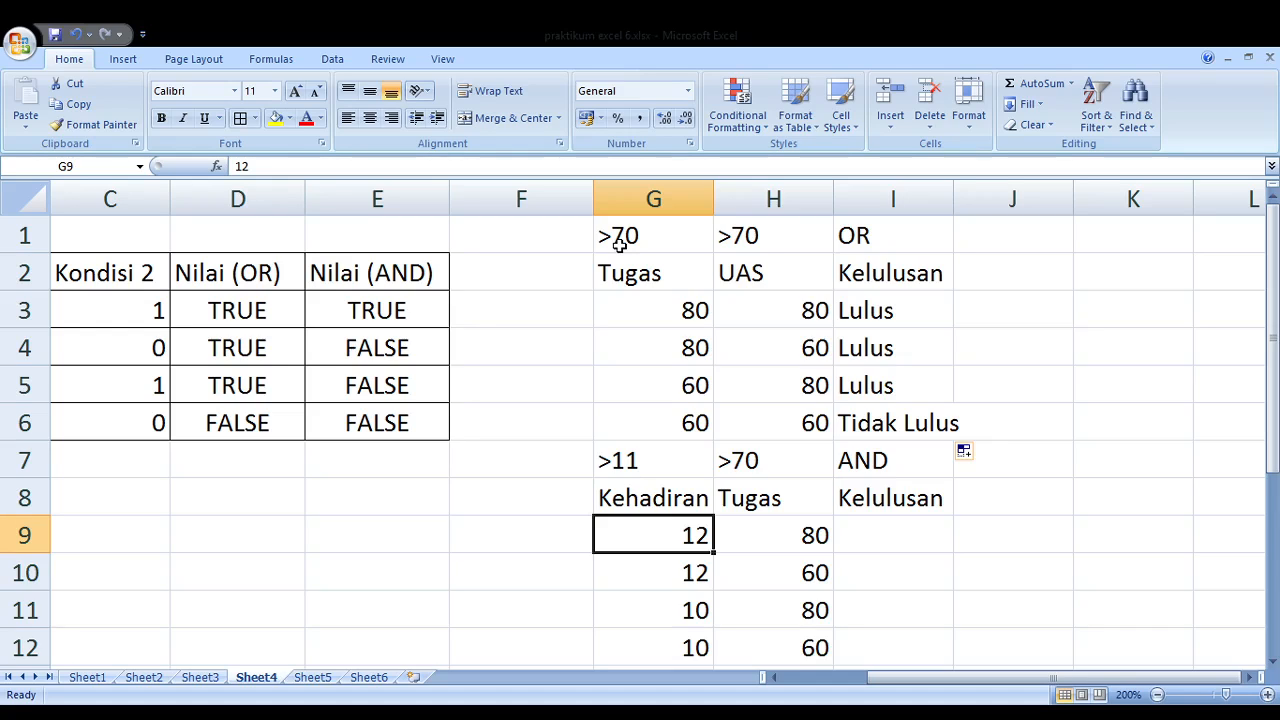
pyautogui.press('Right')
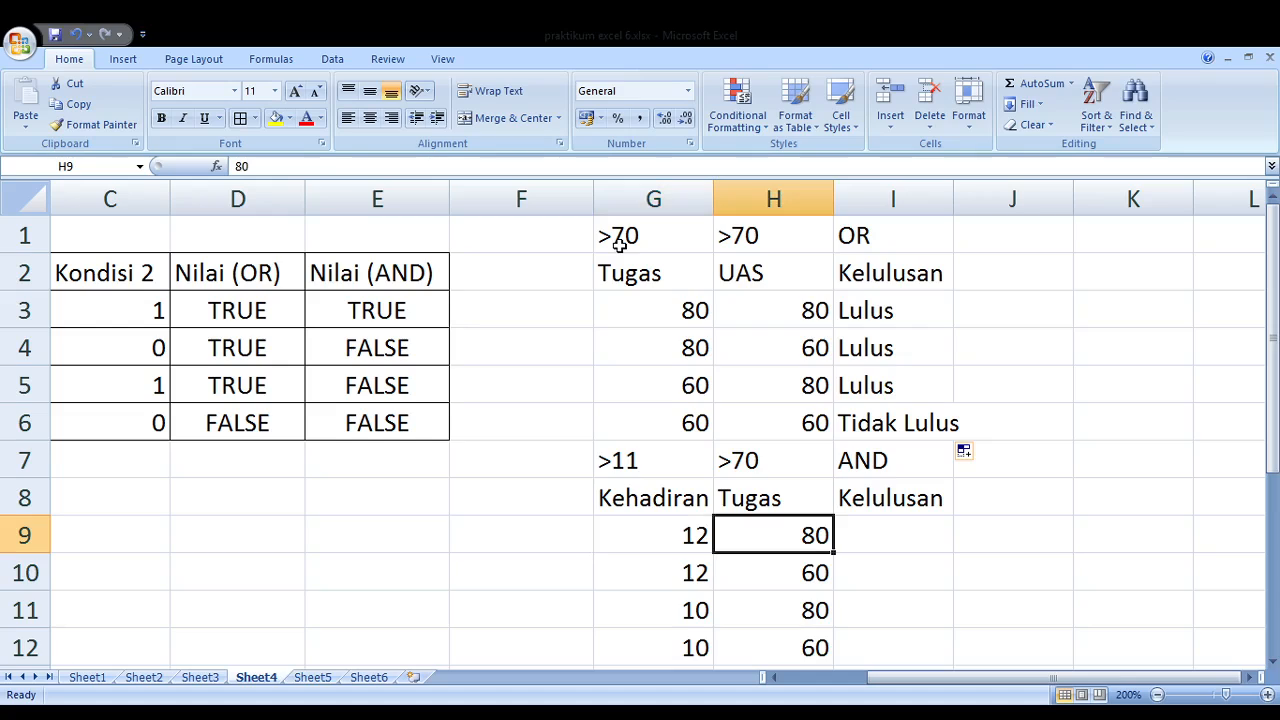
# Begin the AND-based Kelulusan formula in cell I9 with the conditions =IF(AND(G9>11;H9>70
pyautogui.press('Right')
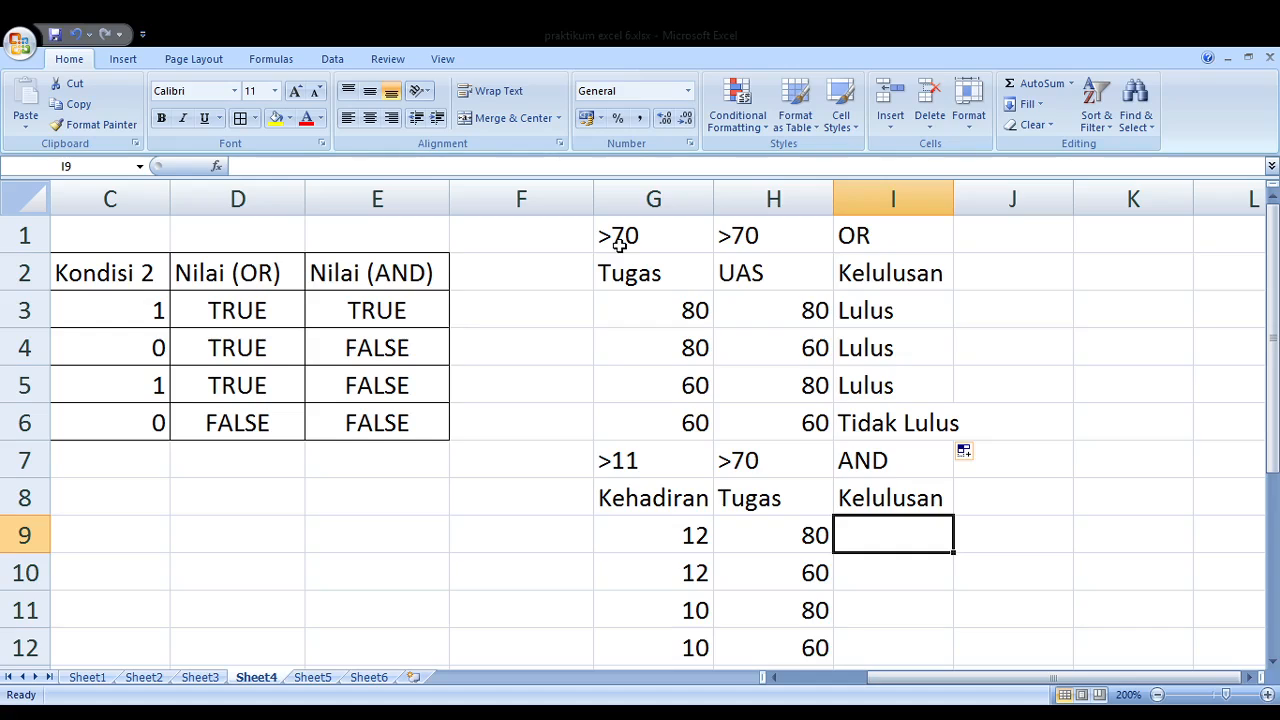
pyautogui.write('=')
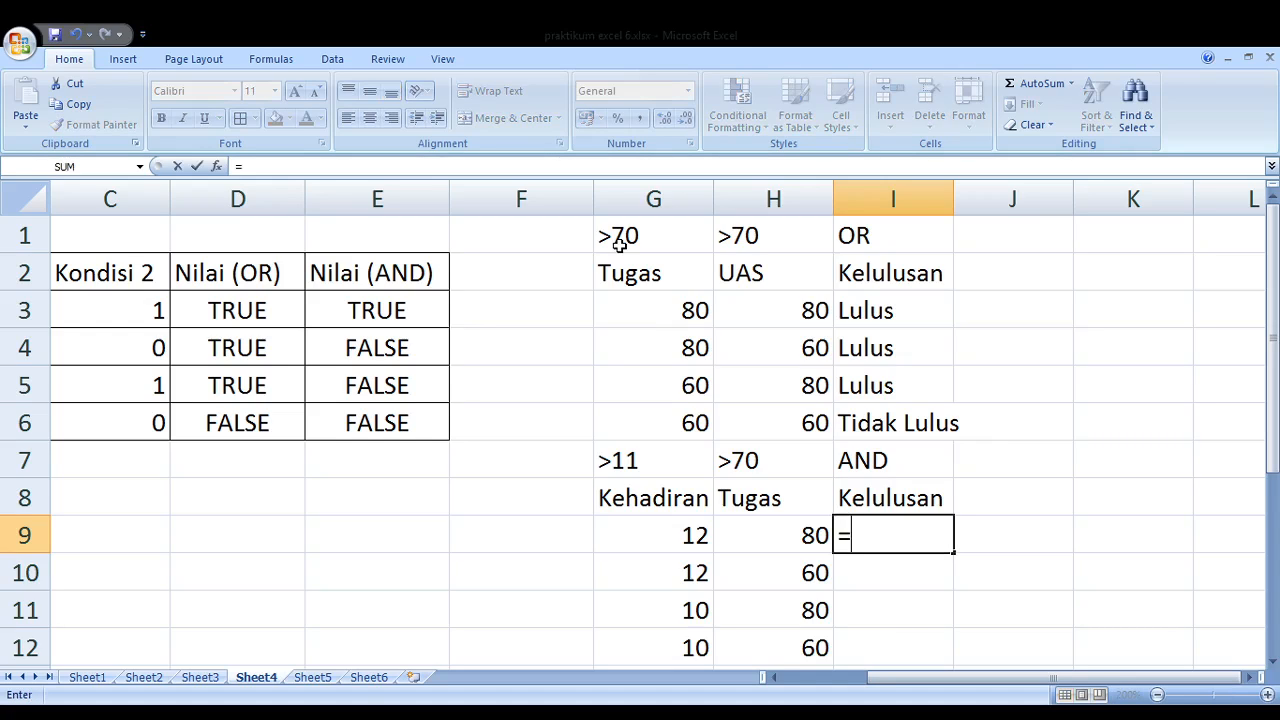
pyautogui.write('IF(AND')
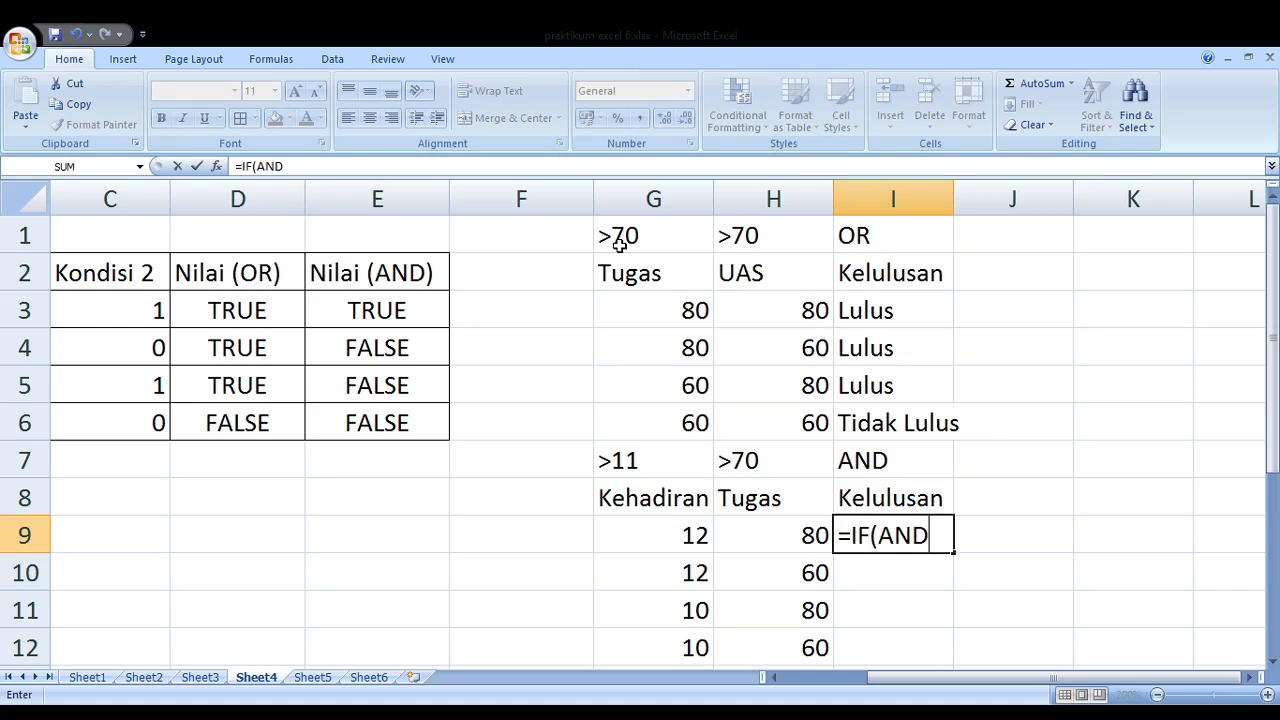
pyautogui.write('(')
pyautogui.click(632, 536)
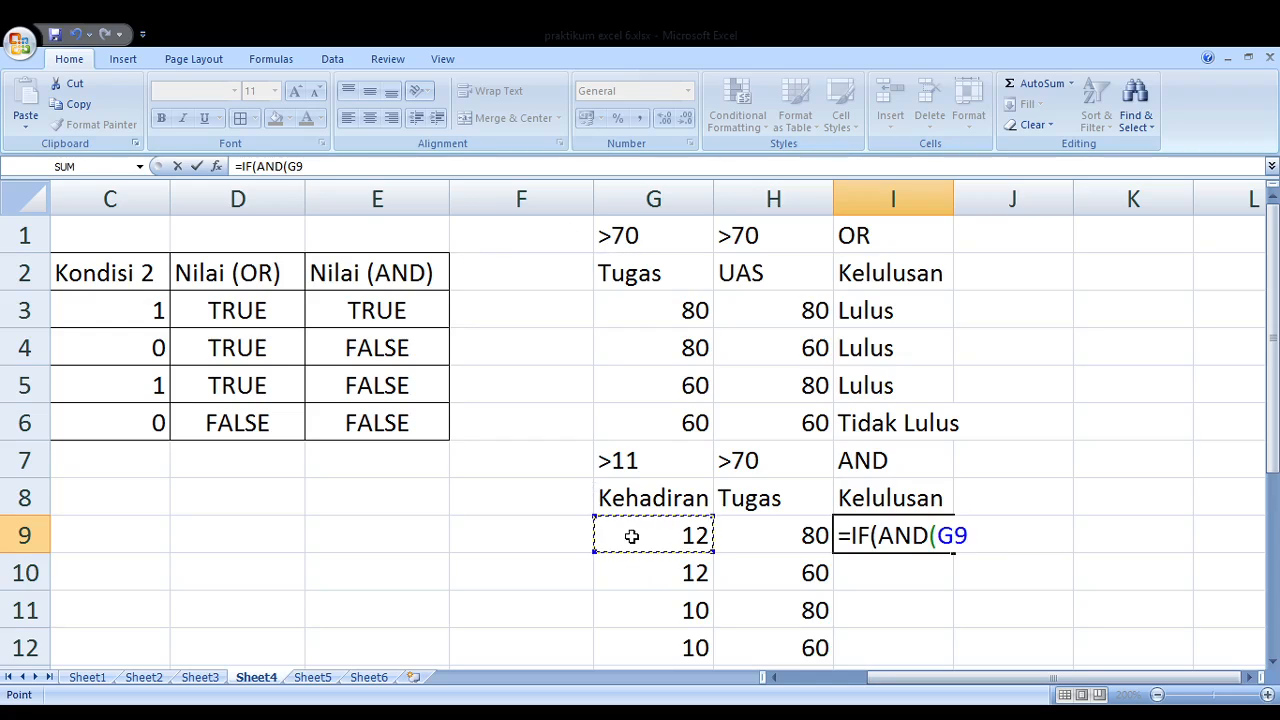
pyautogui.write('>11;')
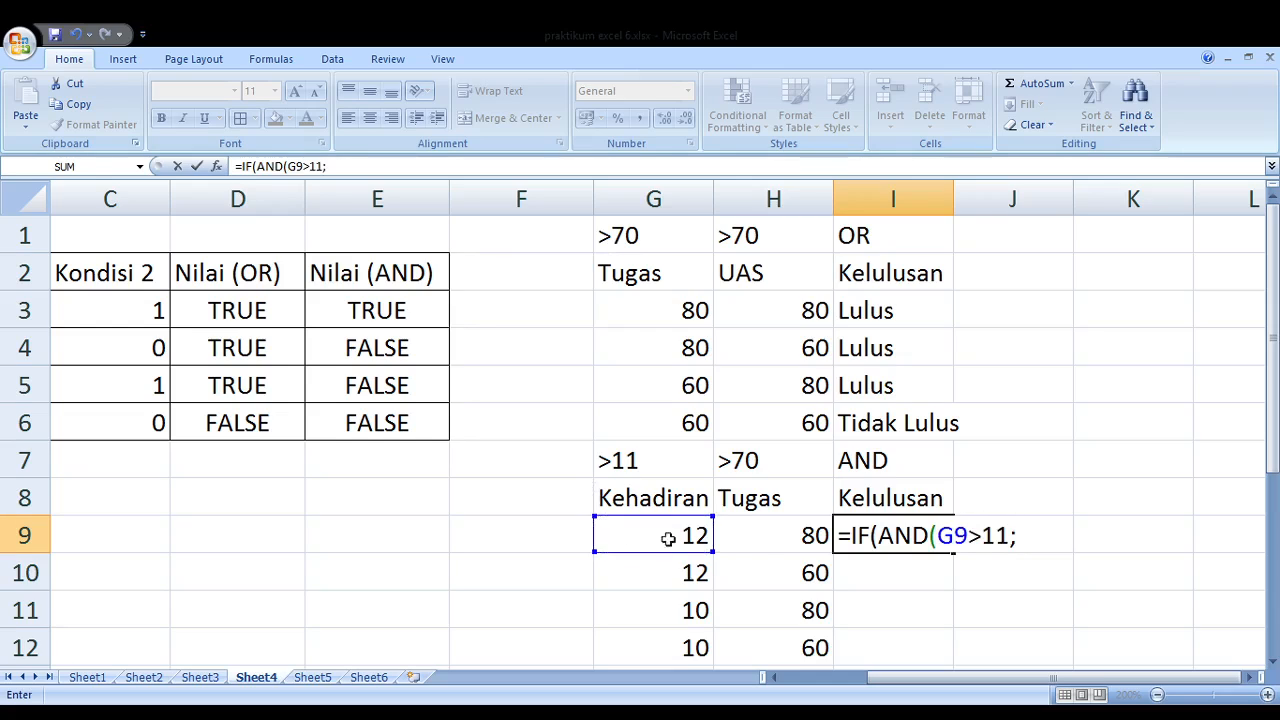
pyautogui.click(765, 544)
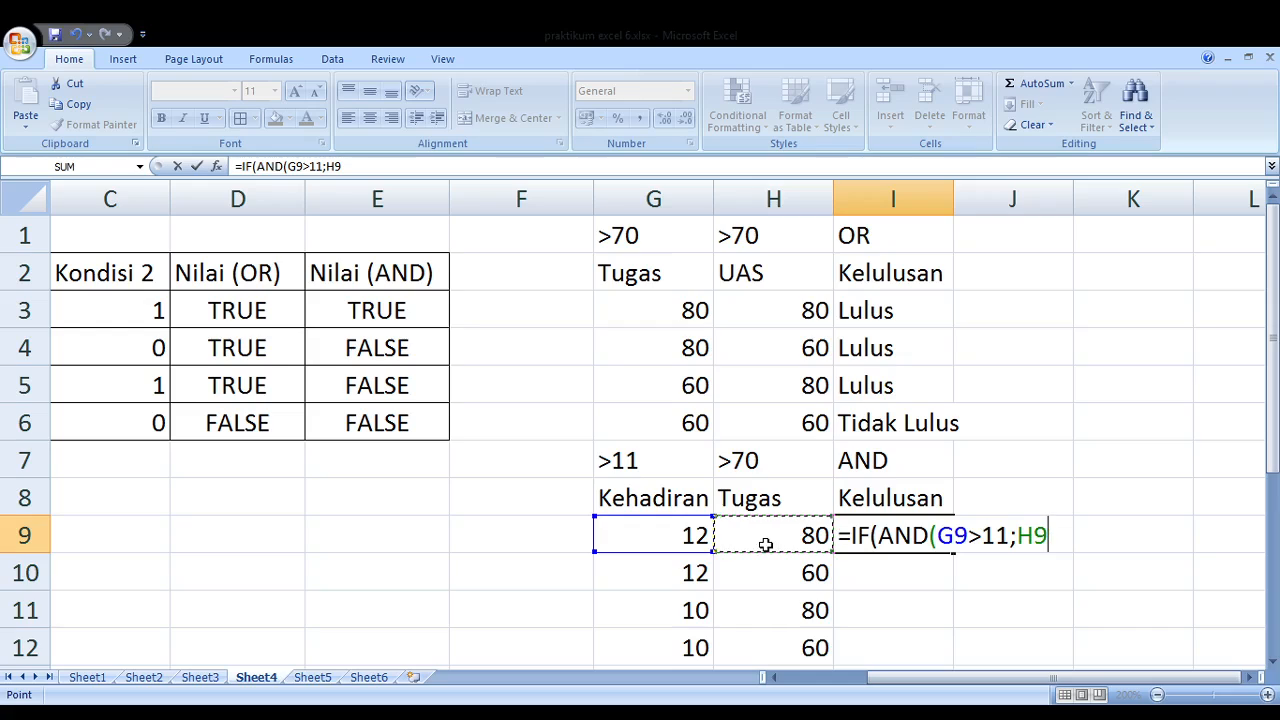
pyautogui.write('>70')
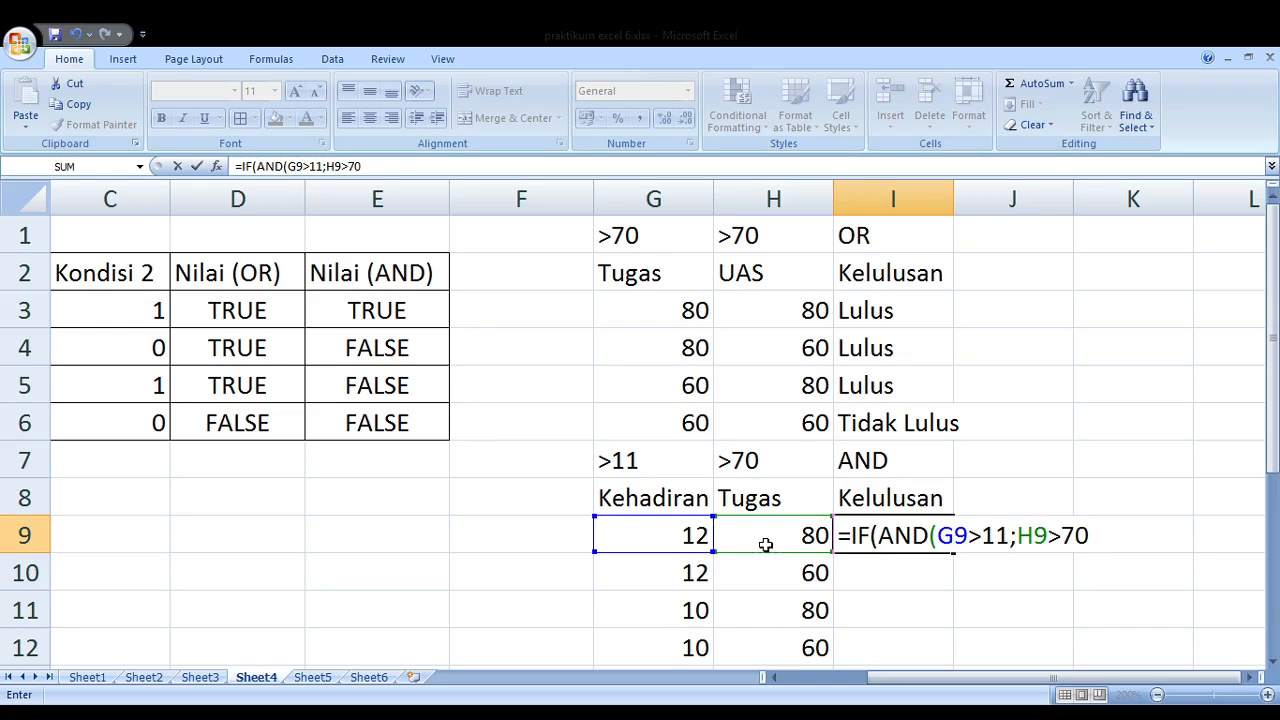
# Complete the IF formula in I9 with "Lulus" as the true result and "Tidak Lulus" as the false result
pyautogui.write(');"Lulus')
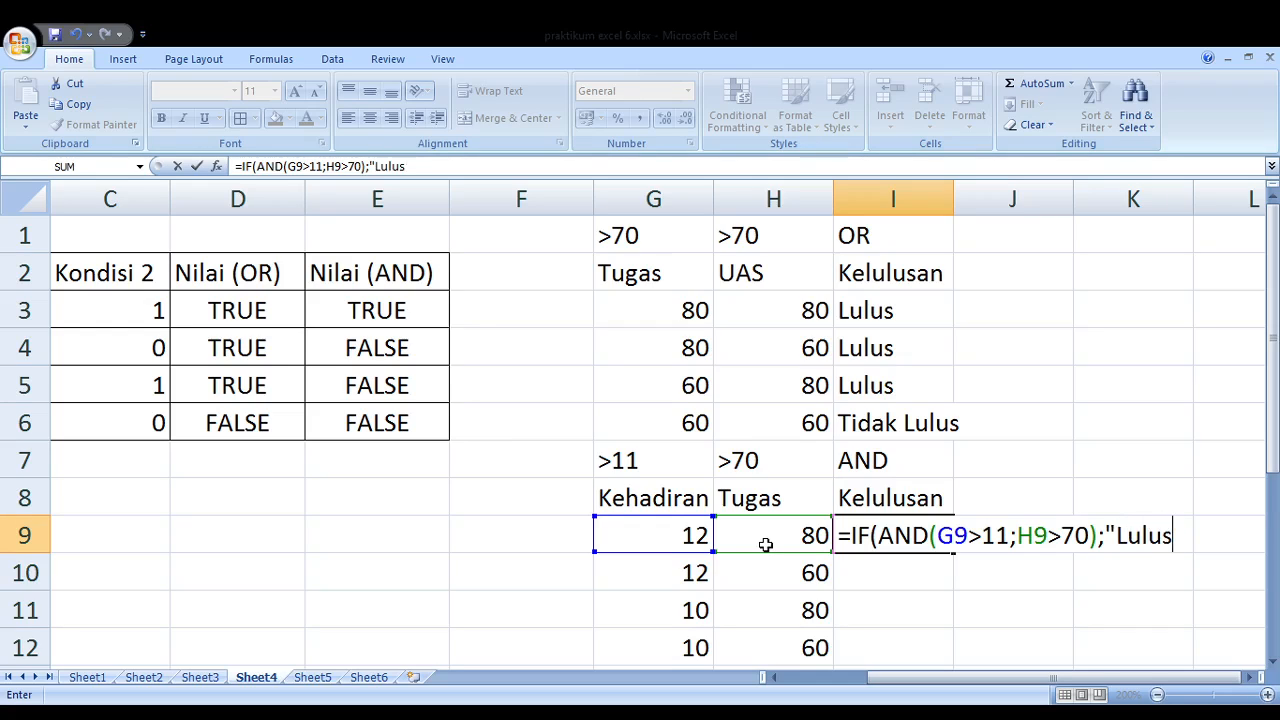
pyautogui.write('";"Tidak')
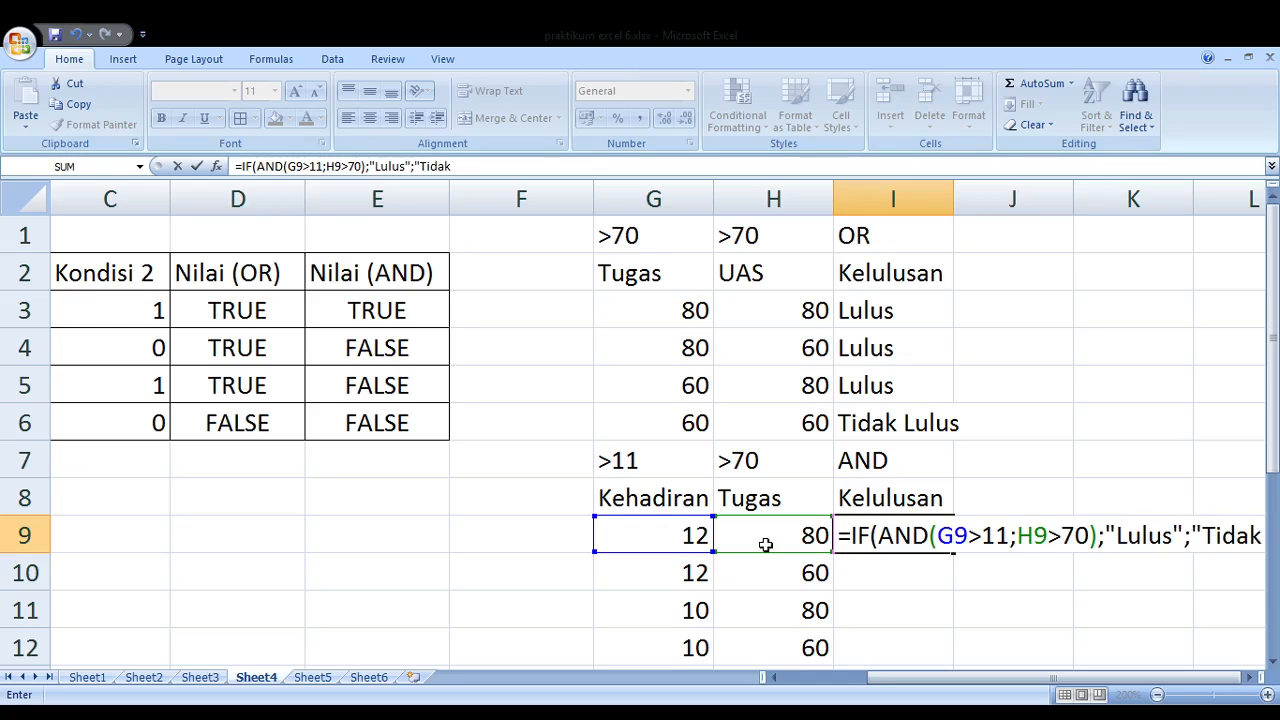
pyautogui.write(' Lulus")')
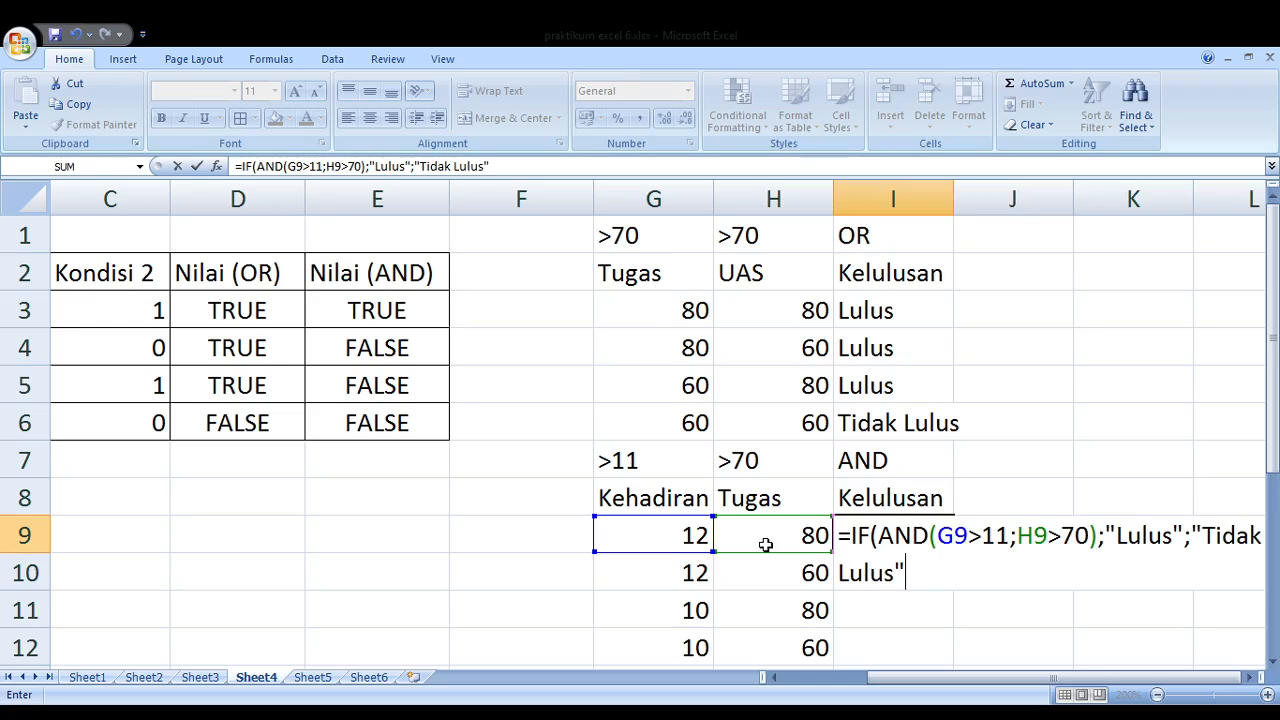
pyautogui.press('Return')
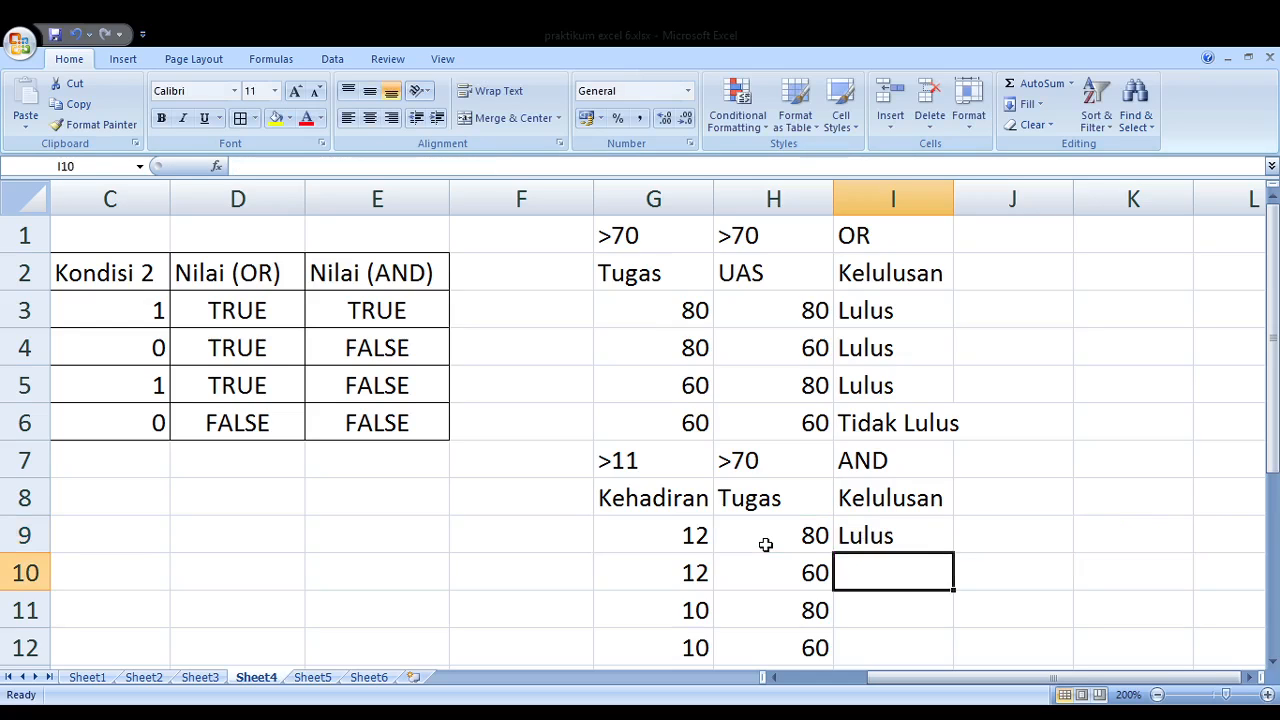
# Check the Kehadiran and Tugas values in rows 9 and 10 and fill the Kelulusan formula from I9 down to I10
pyautogui.click(765, 545)
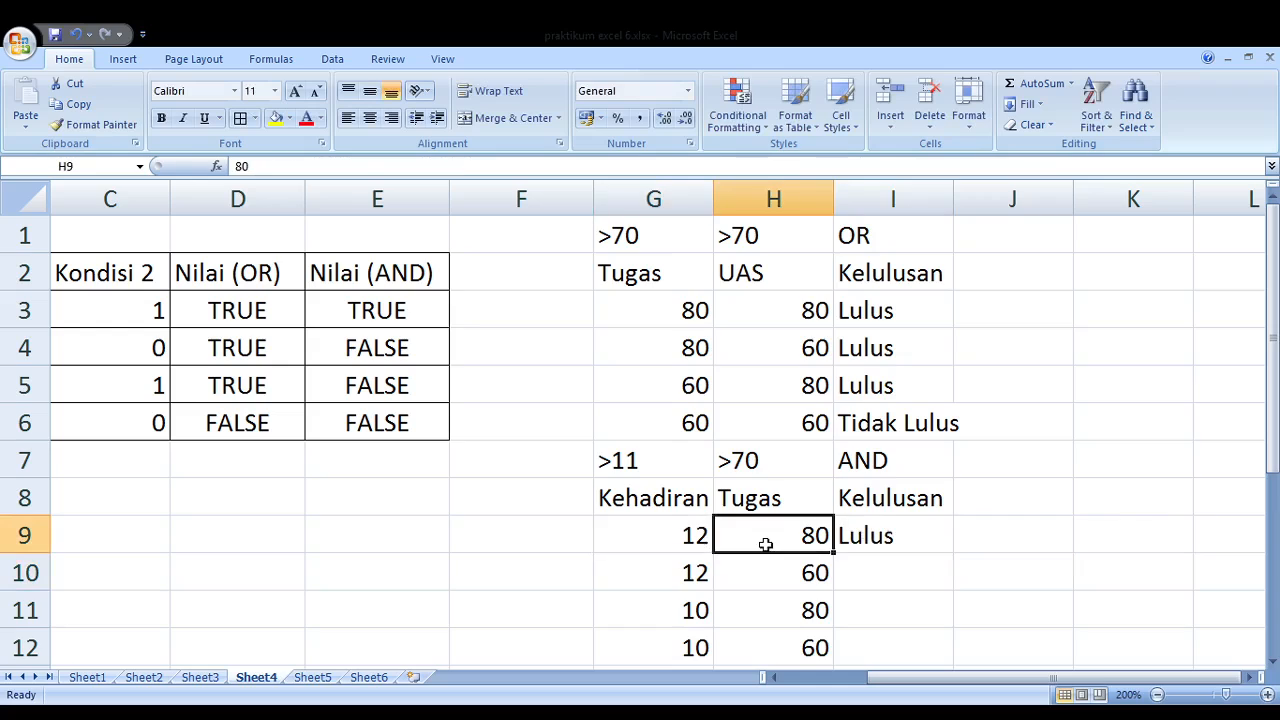
pyautogui.press('Right')
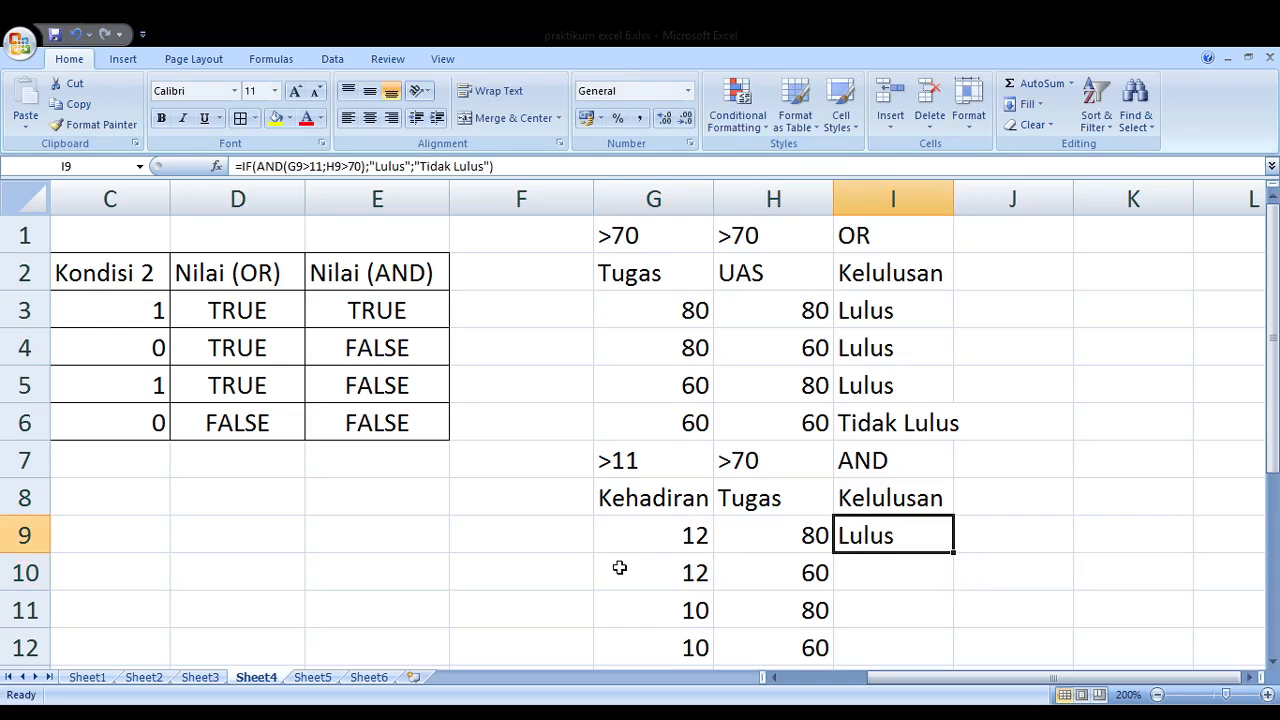
pyautogui.press('Left')
pyautogui.press('Left')
pyautogui.press('Down')
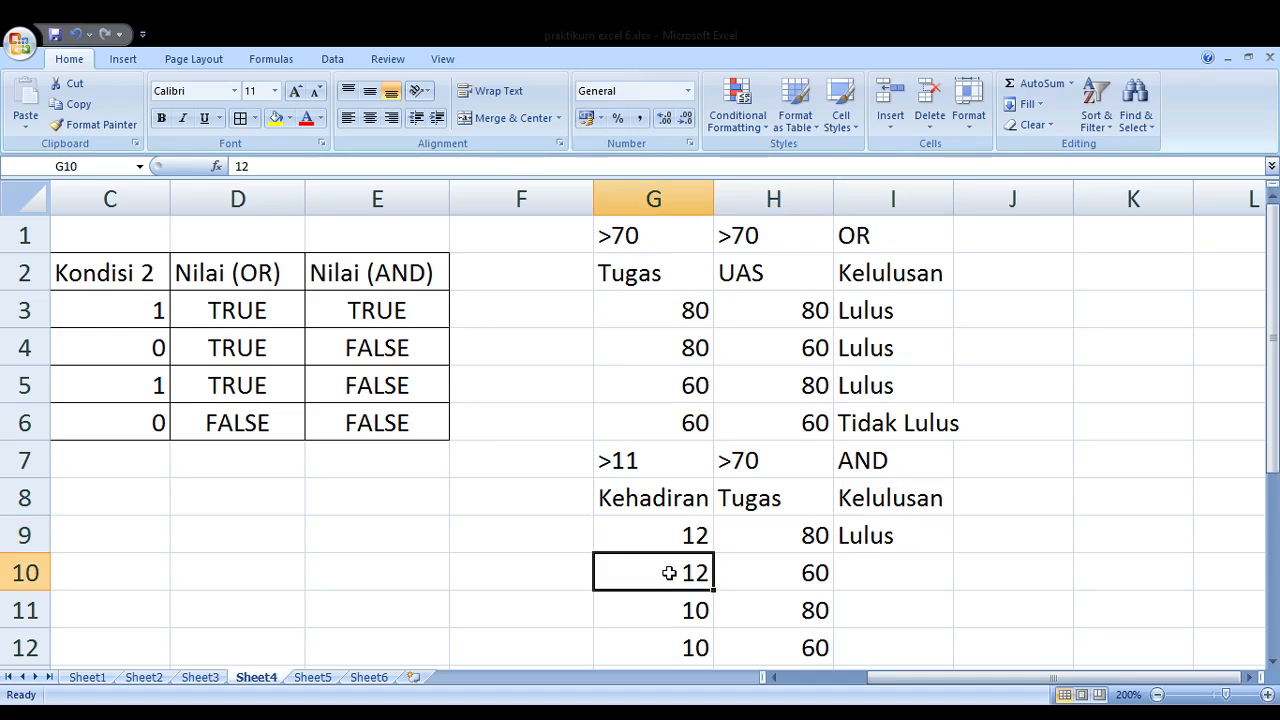
pyautogui.press('Right')
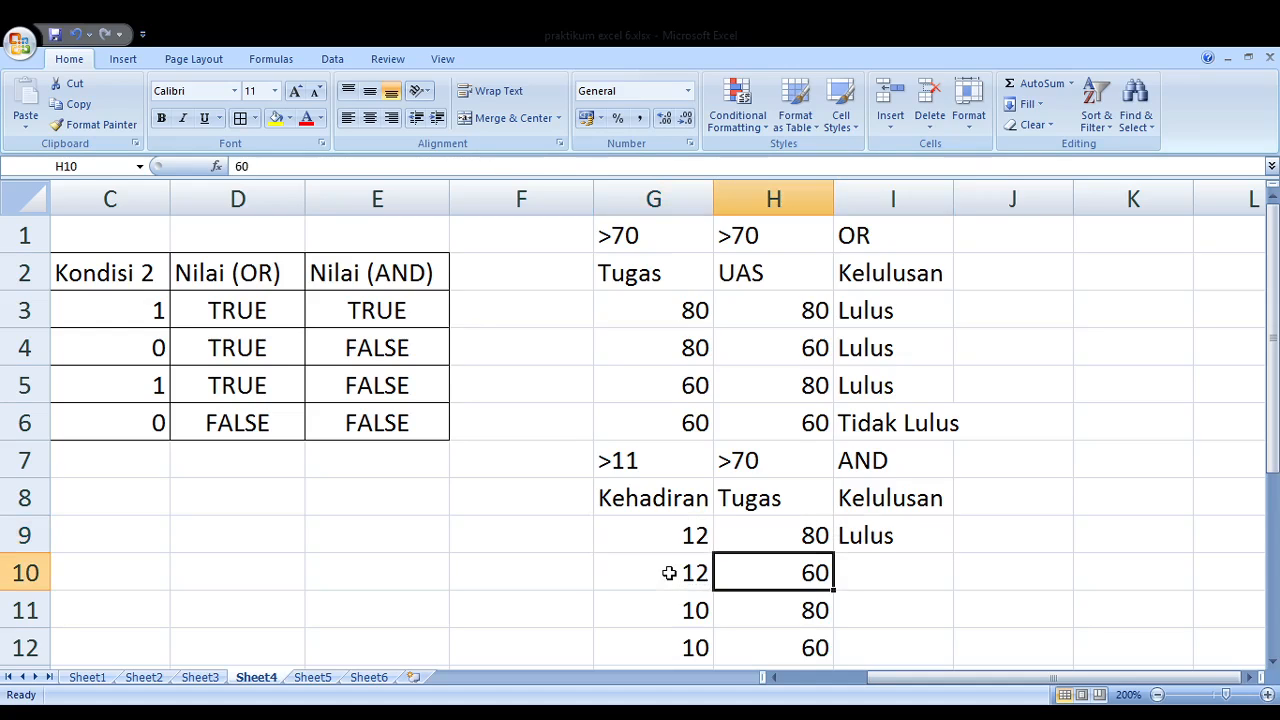
pyautogui.click(872, 542)
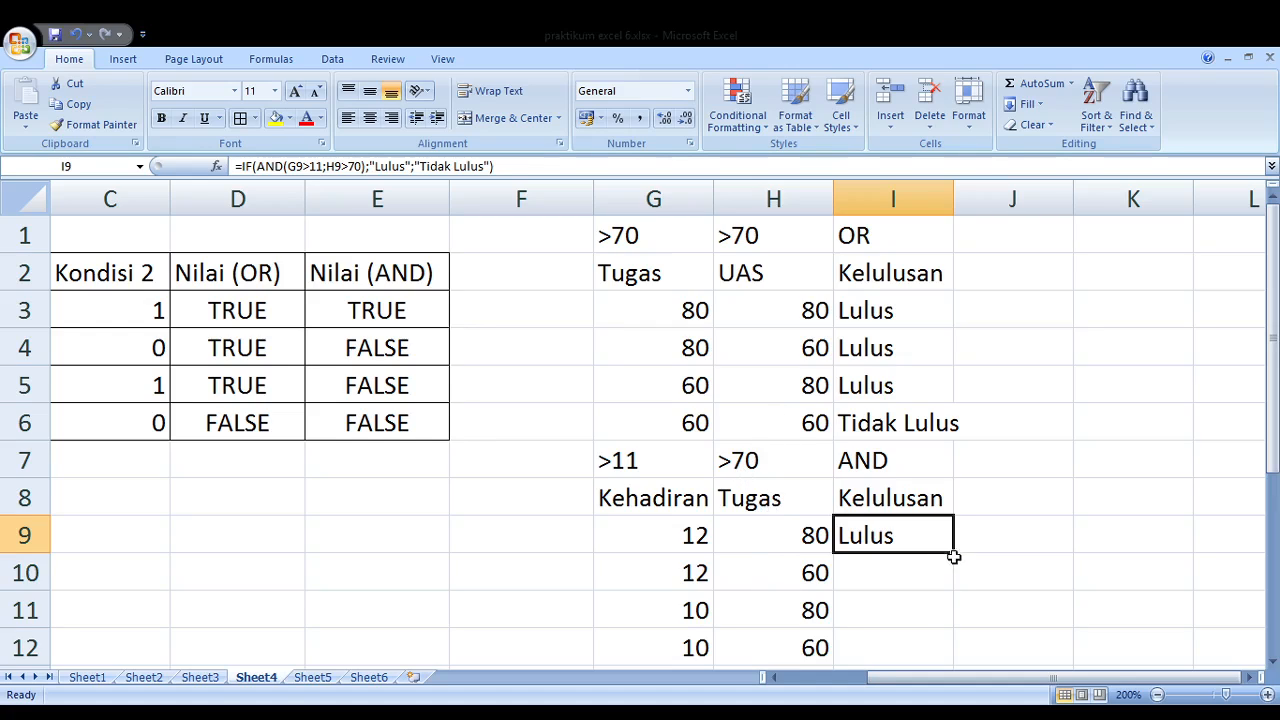
pyautogui.moveTo(953, 553); pyautogui.dragTo(955, 582)
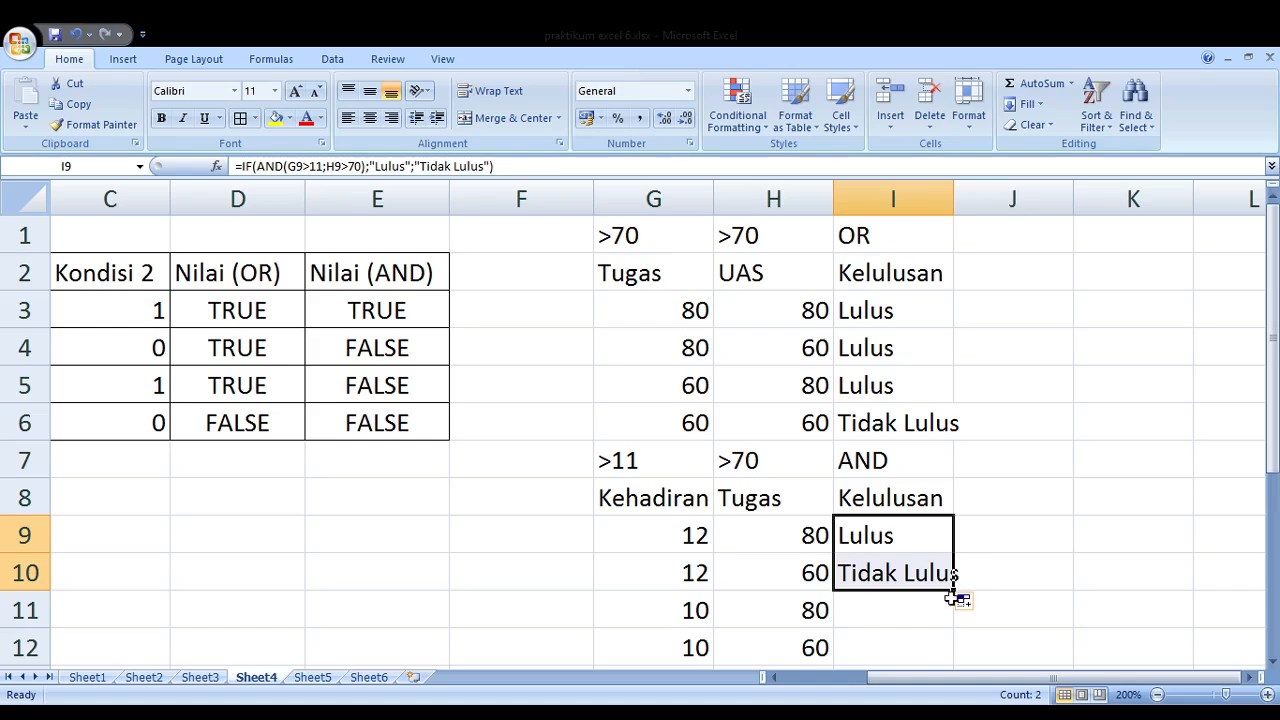
# Check the Tugas and Kehadiran values in row 11 and fill the Kelulusan formula from I10 down to I12
pyautogui.click(767, 625)
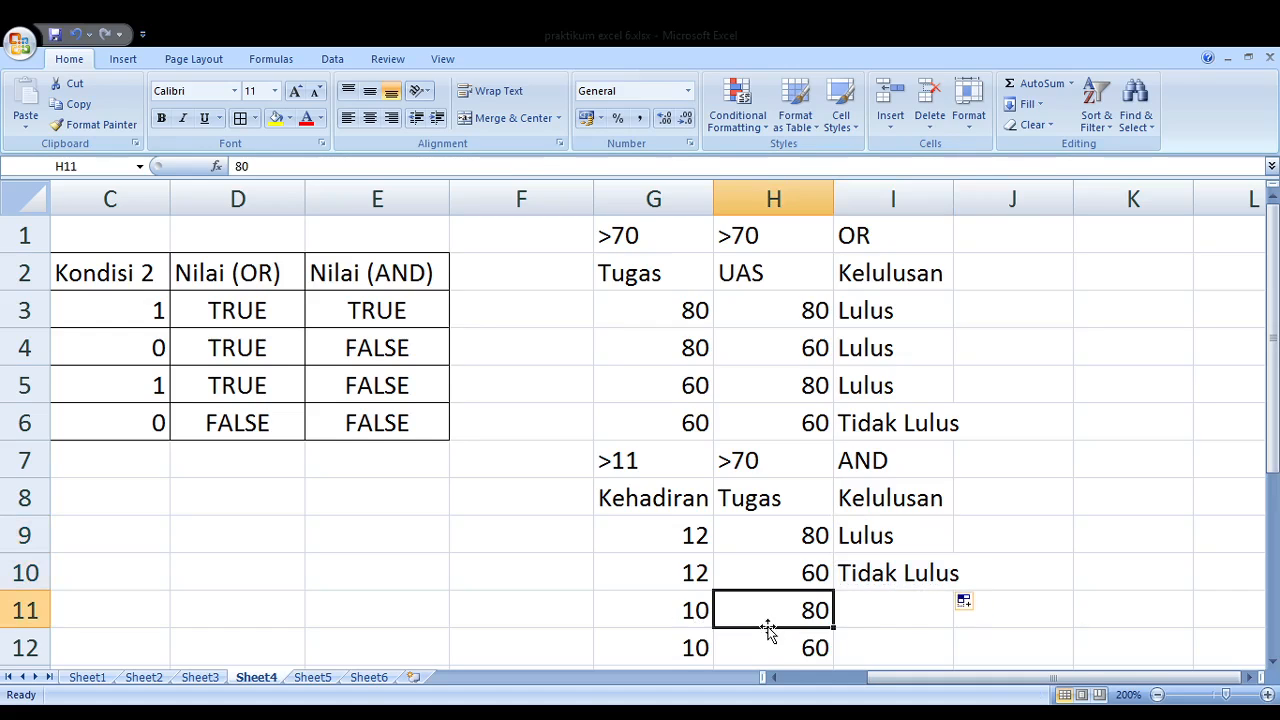
pyautogui.click(632, 616)
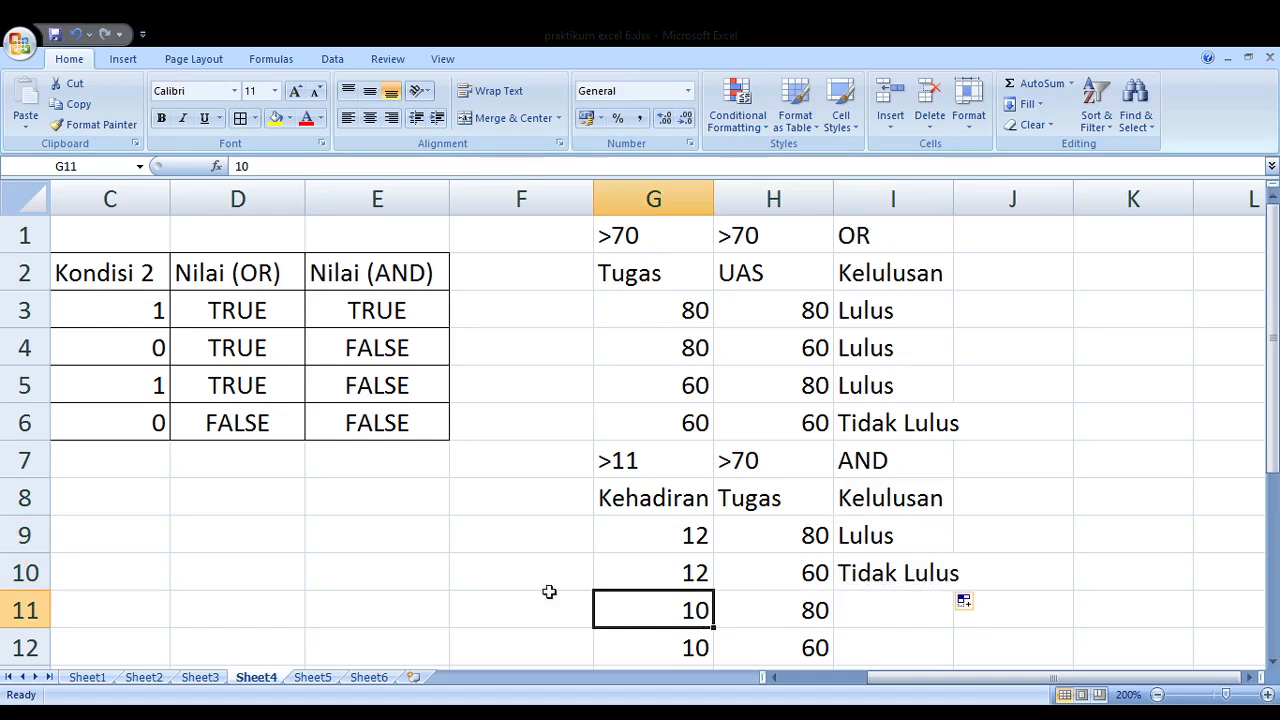
pyautogui.click(925, 578)
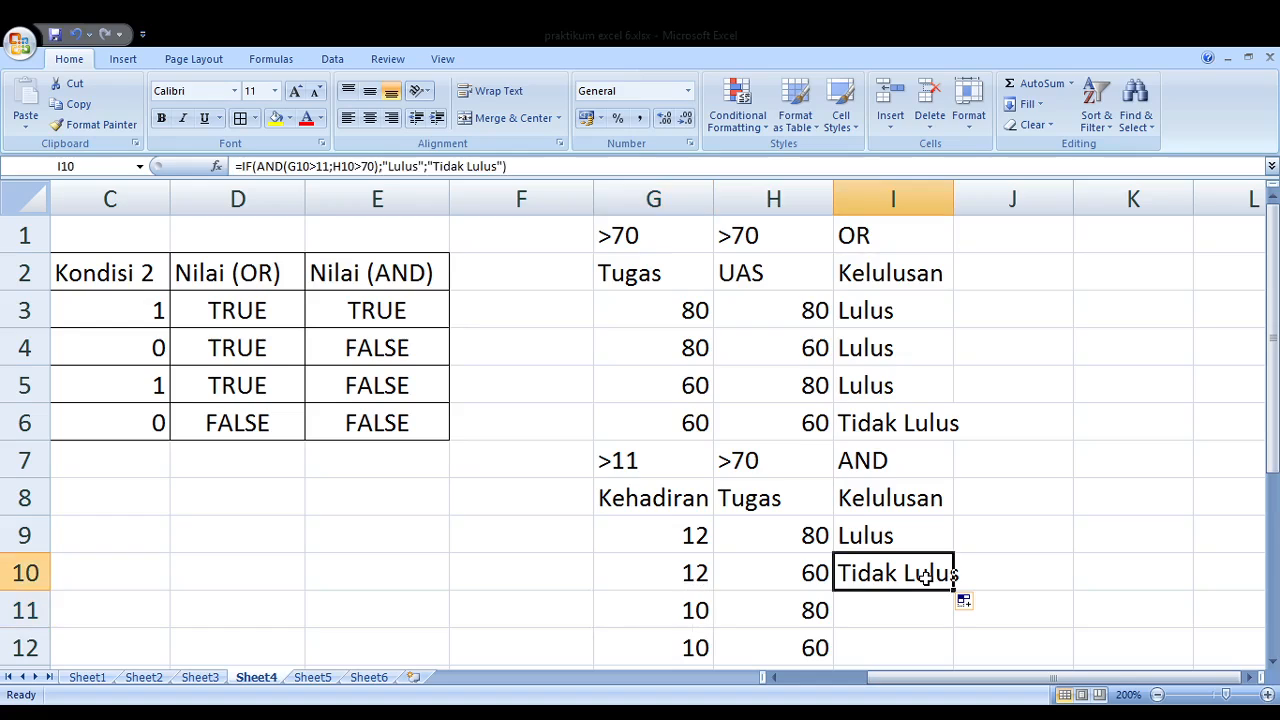
pyautogui.moveTo(955, 592); pyautogui.dragTo(955, 628)
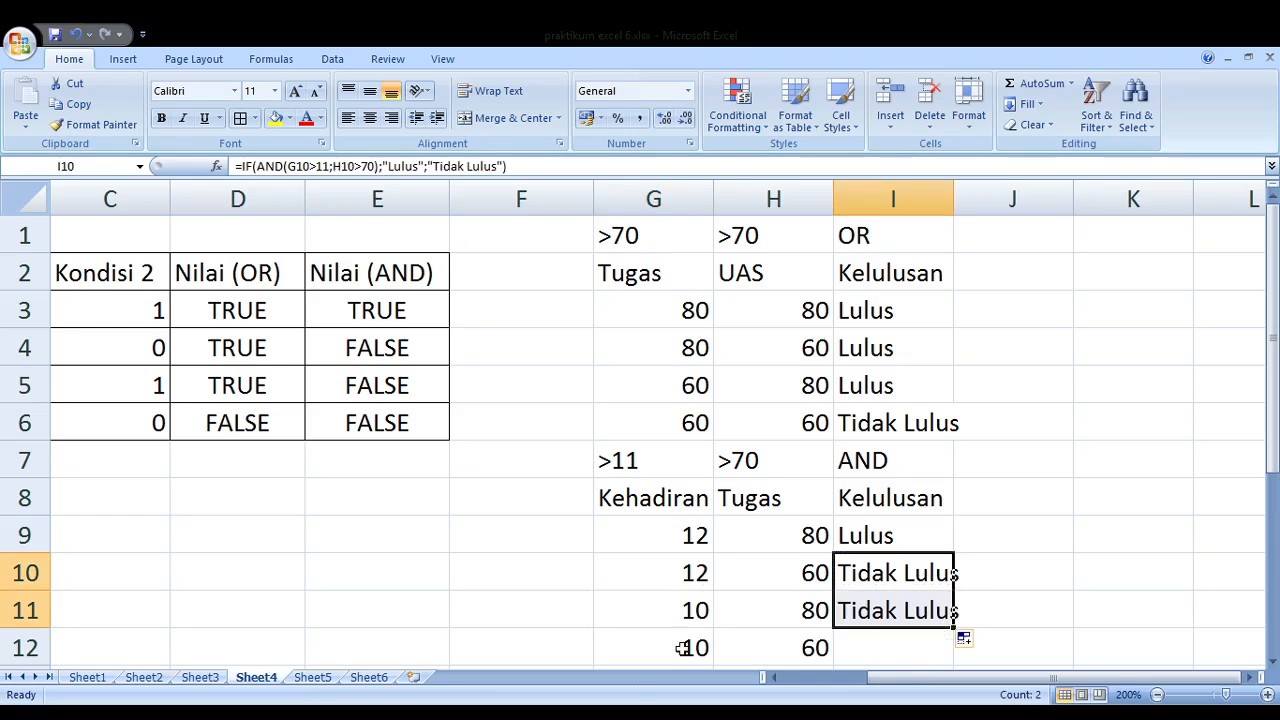
pyautogui.moveTo(956, 628); pyautogui.dragTo(958, 651)
pyautogui.click(1007, 570)
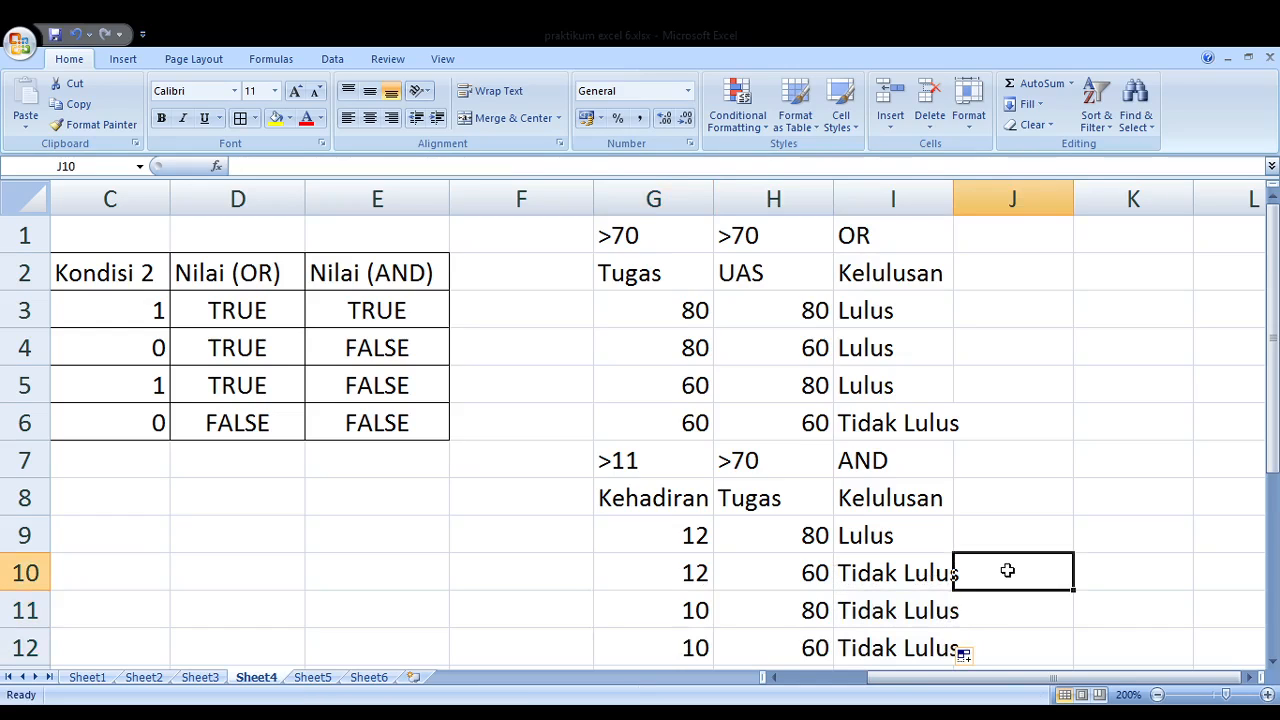
# Examine the Kehadiran and Tugas values in rows 9 and 10 and the UAS values used by the OR example
pyautogui.press('Right')
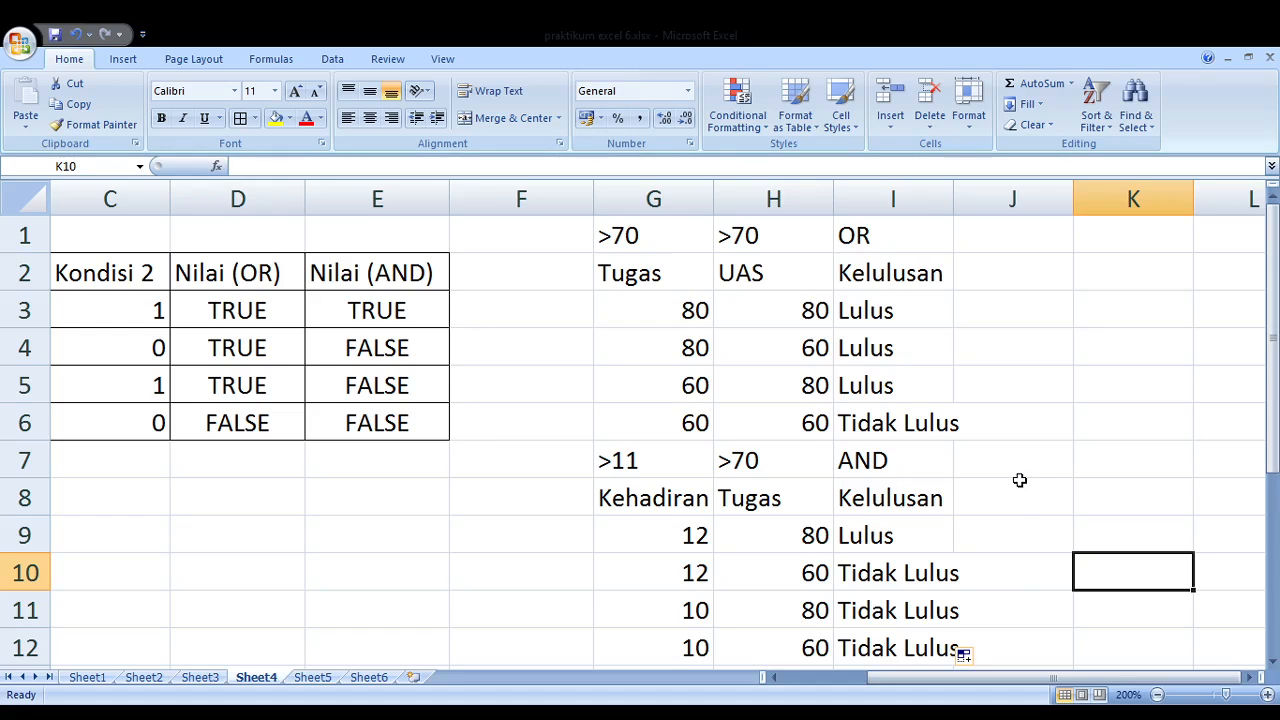
pyautogui.press('Left')
pyautogui.press('Left')
pyautogui.press('Left')
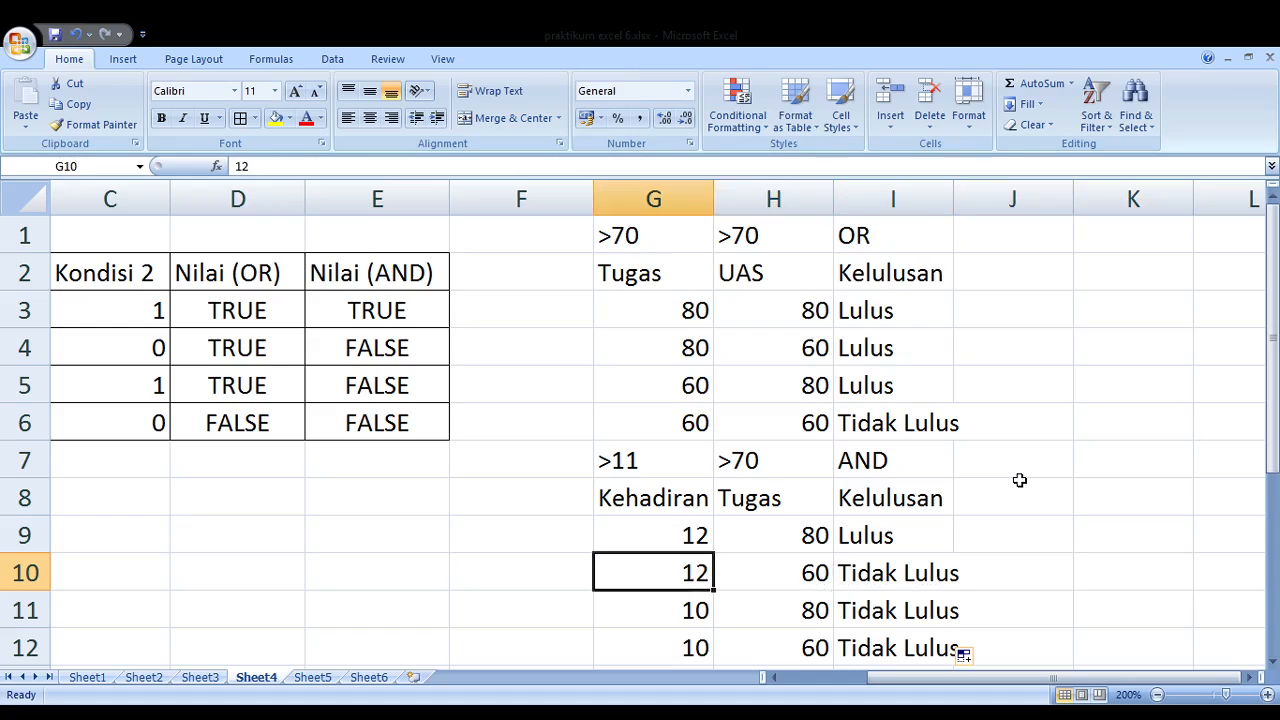
pyautogui.press('Right')
pyautogui.press('Up')
pyautogui.press('Left')
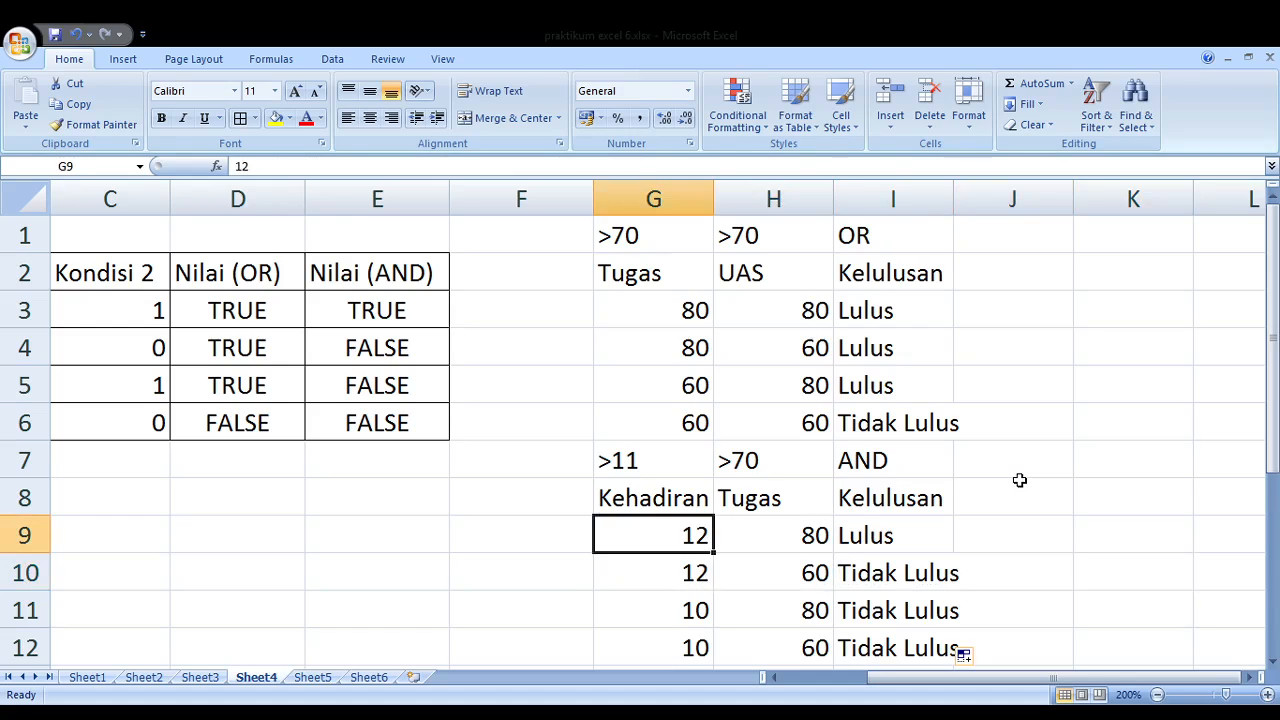
pyautogui.press('Right')
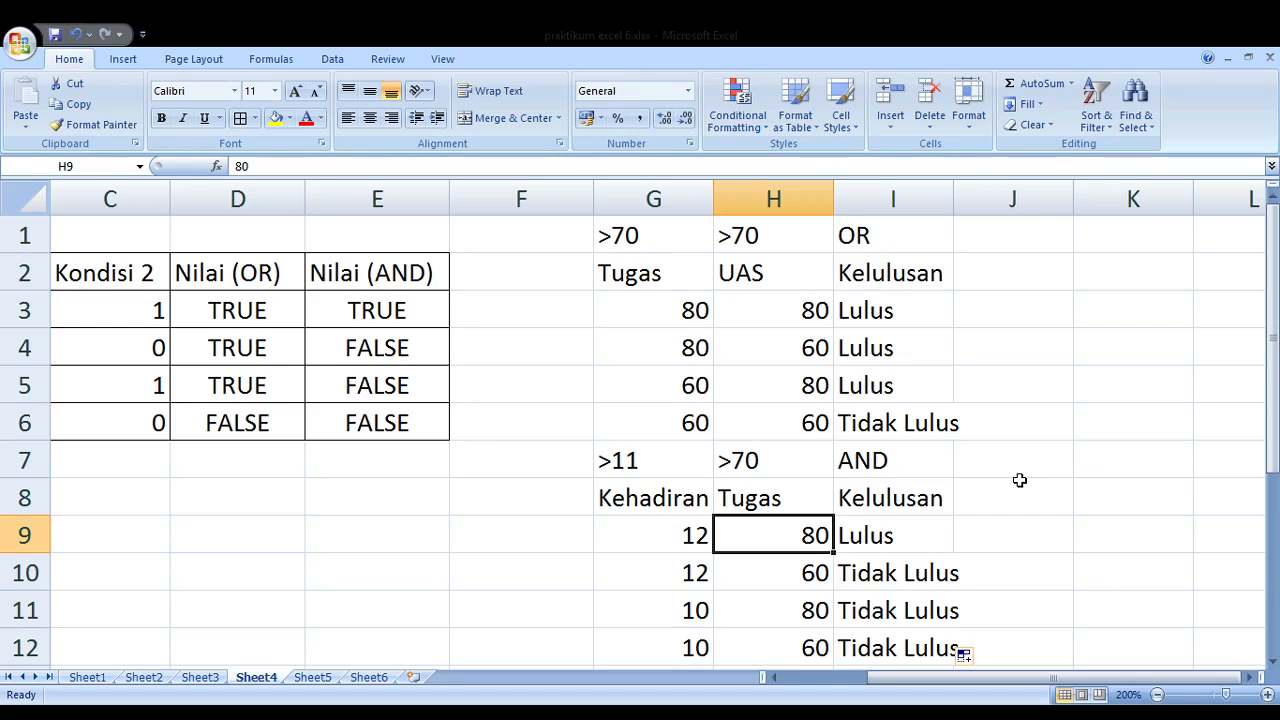
pyautogui.press('Up')
pyautogui.press('Up')
pyautogui.press('Up')
pyautogui.press('Up')
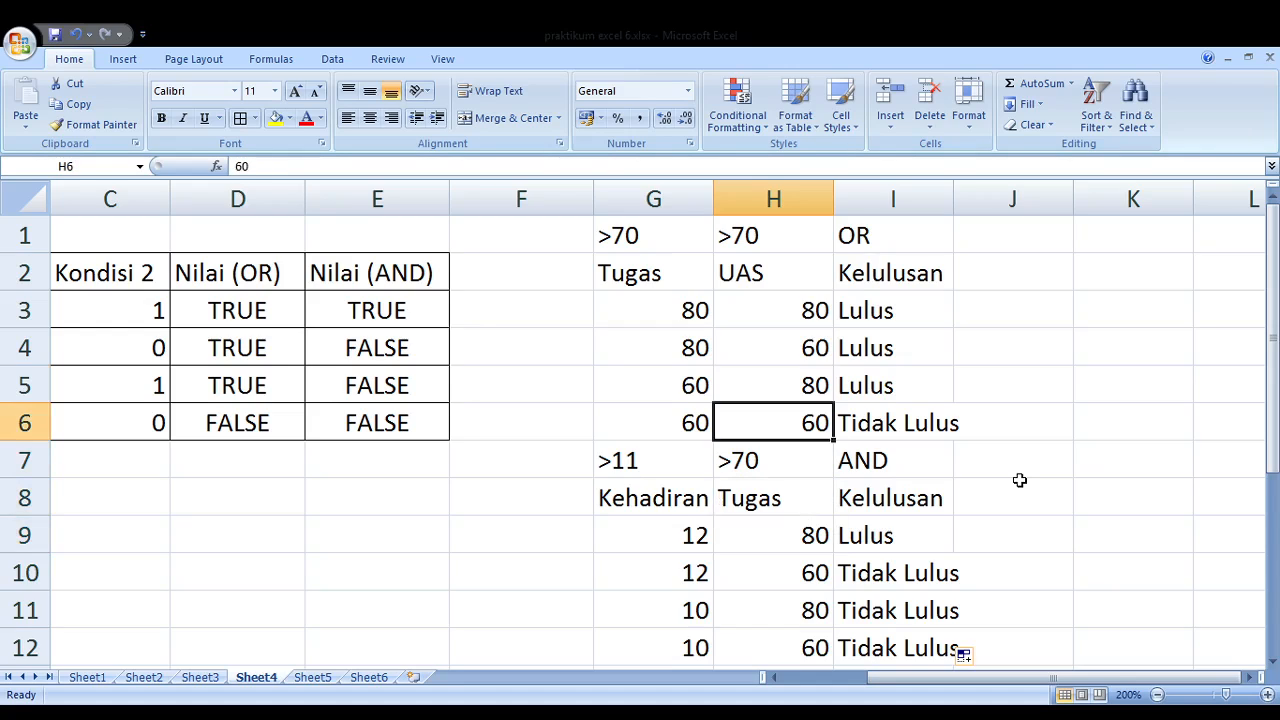
pyautogui.press('Up')
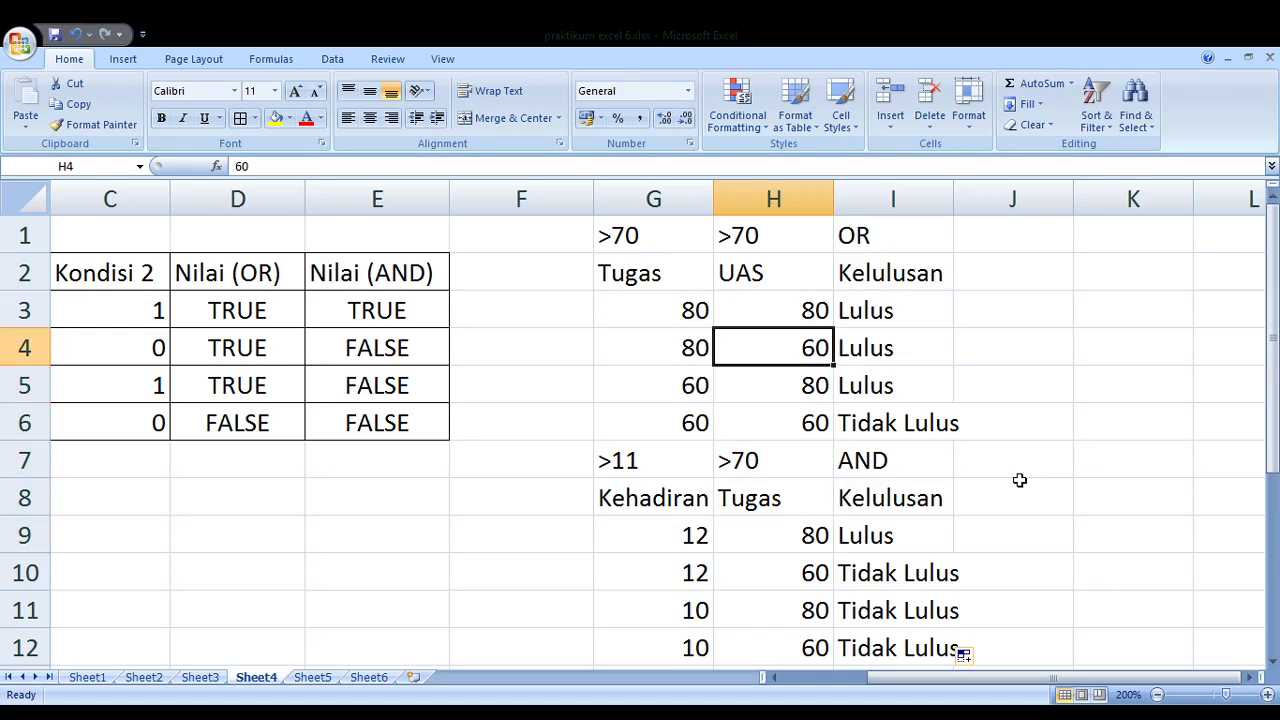
# Open Sheet5 with the date and time function examples
pyautogui.click(312, 678)
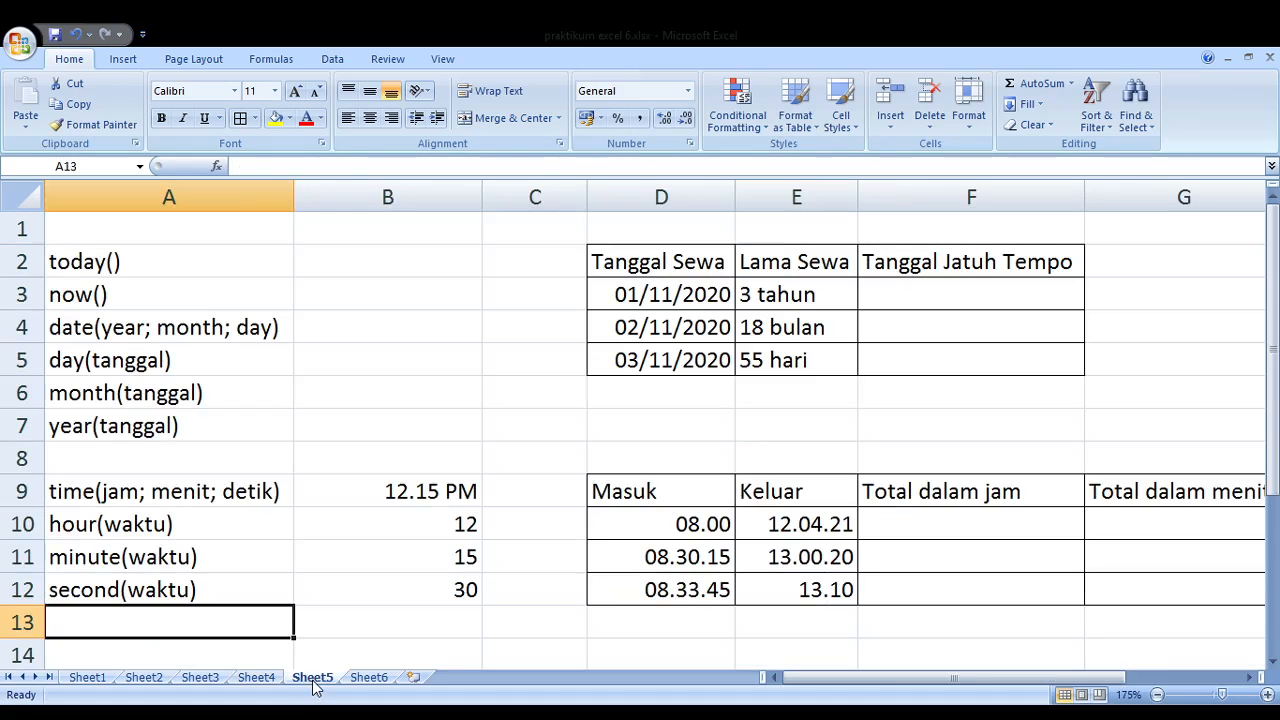
pyautogui.hotkey('alt', 'Tab')
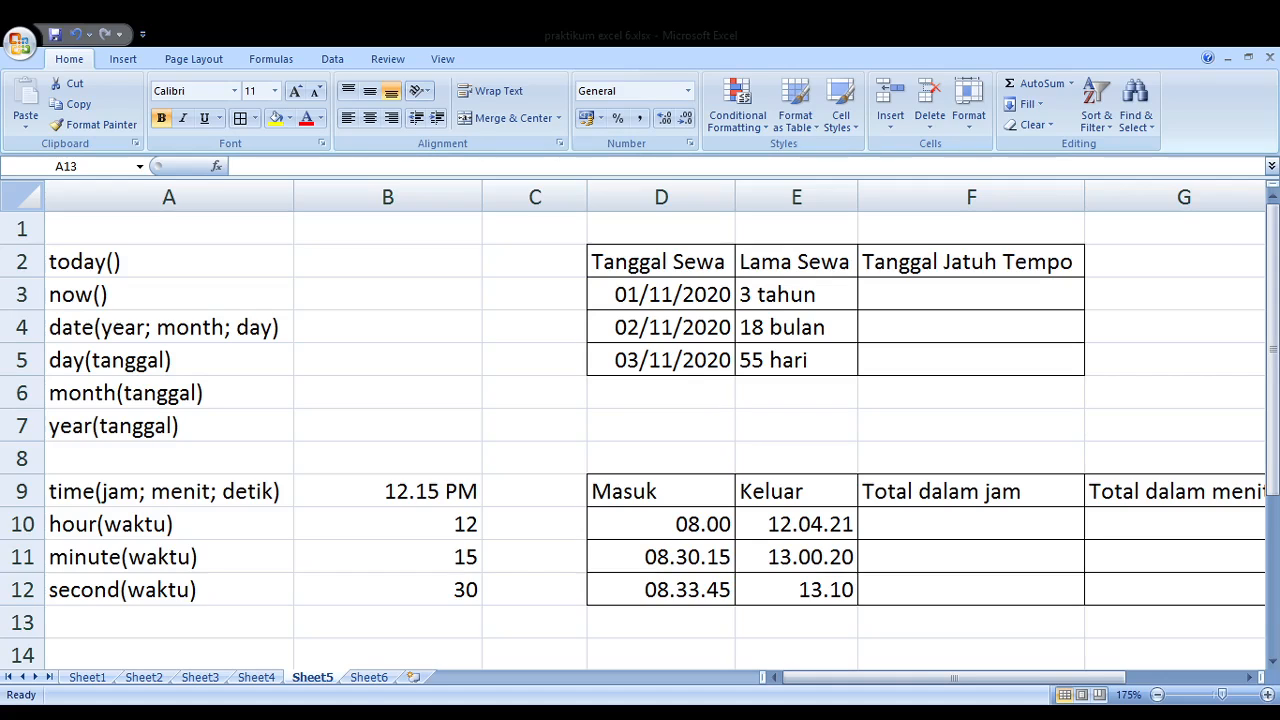
pyautogui.click(271, 620)
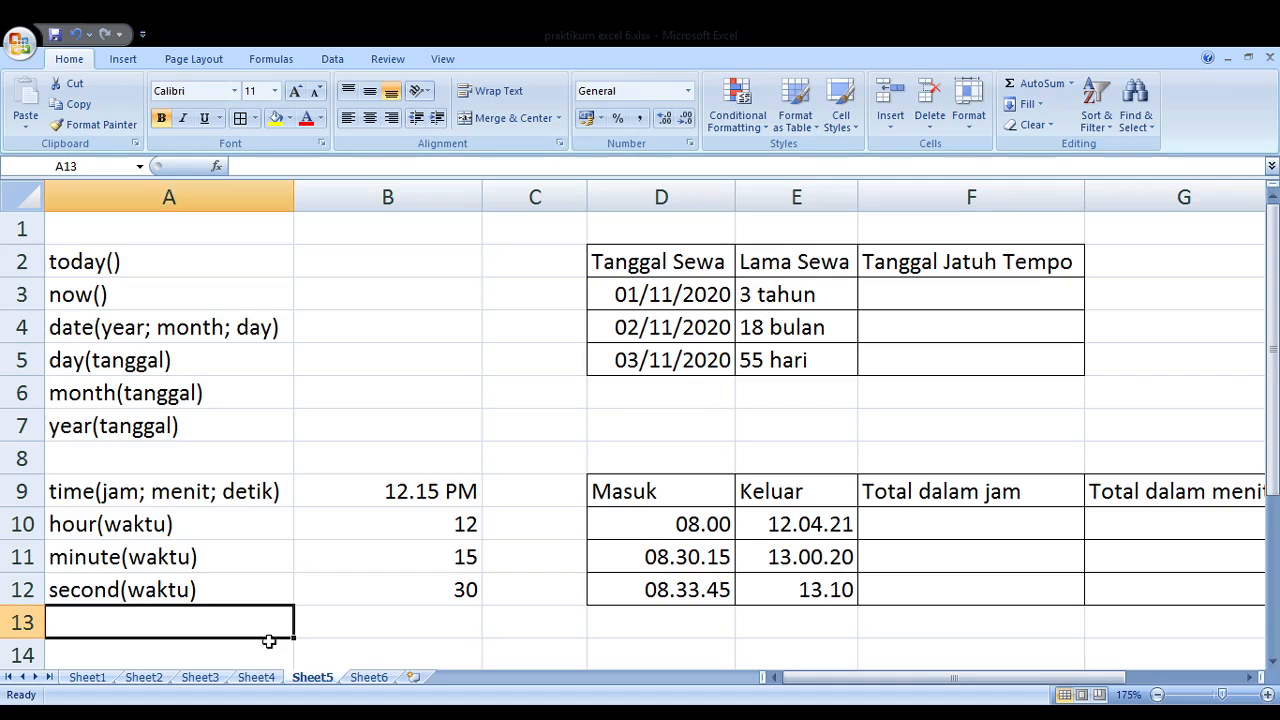
pyautogui.click(311, 537)
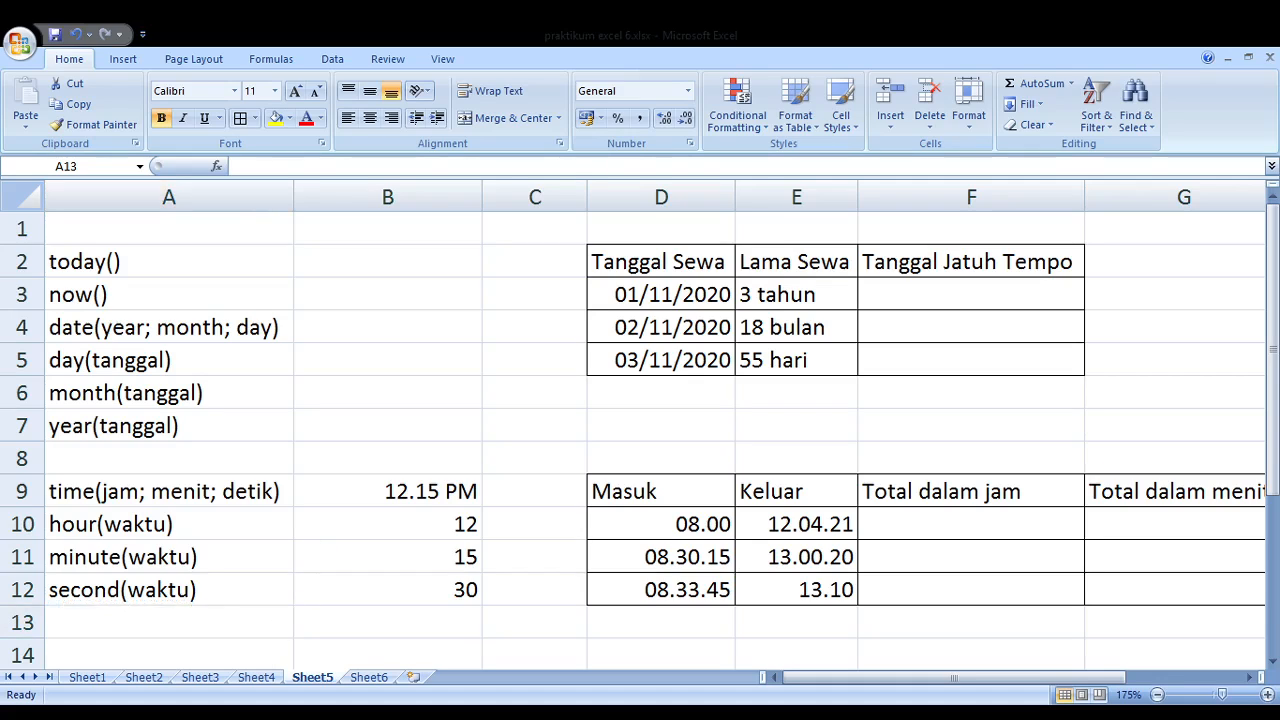
pyautogui.hotkey('alt', 'Tab')
pyautogui.hotkey('alt', 'Tab')
pyautogui.hotkey('alt', 'Tab')
# Enter the formula =today() in cell B2 beside the today() label
pyautogui.press('Up')
pyautogui.press('Up')
pyautogui.press('Up')
pyautogui.press('Up')
pyautogui.press('Up')
pyautogui.press('Up')
pyautogui.press('Up')
pyautogui.press('Up')
pyautogui.press('Up')
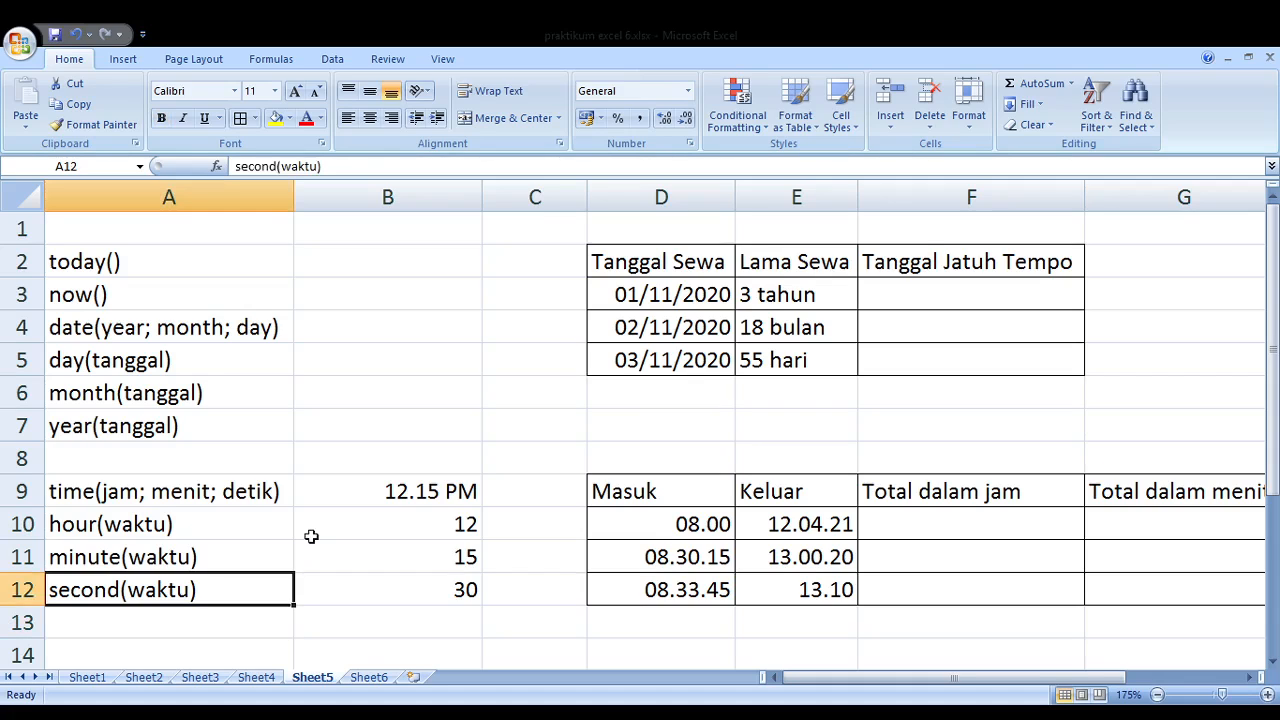
pyautogui.press('Up')
pyautogui.press('Up')
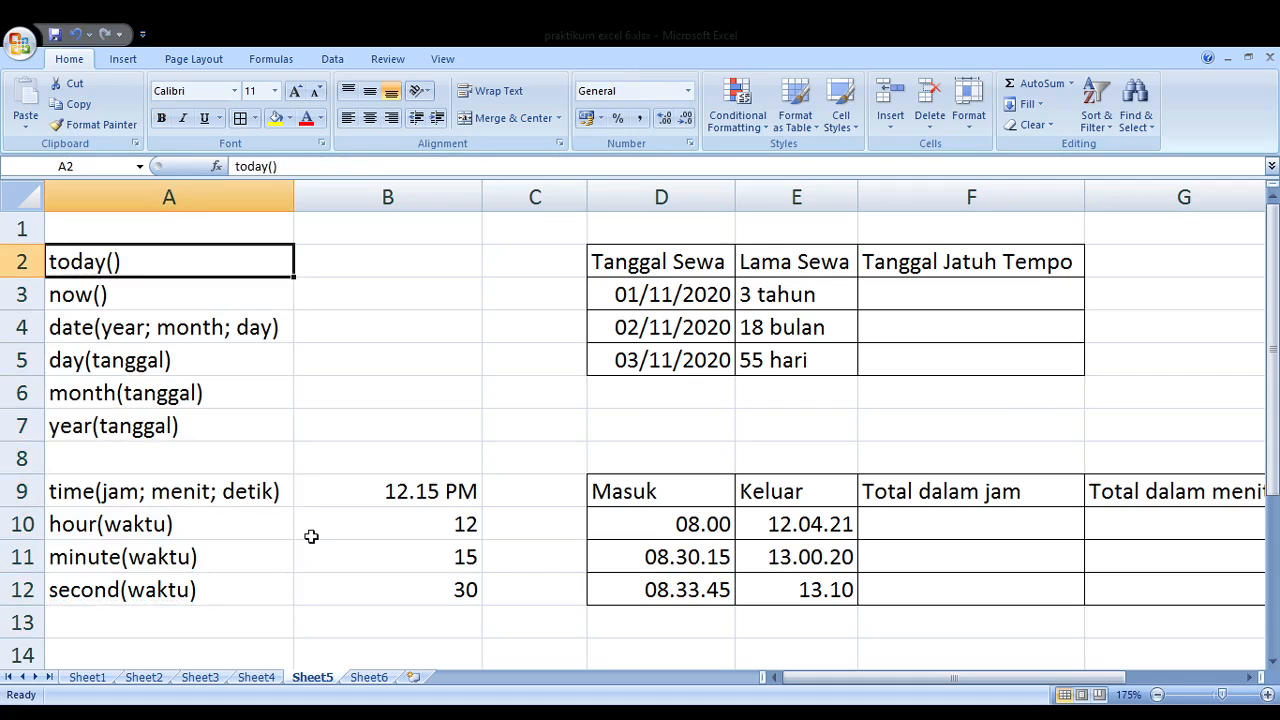
pyautogui.press('Right')
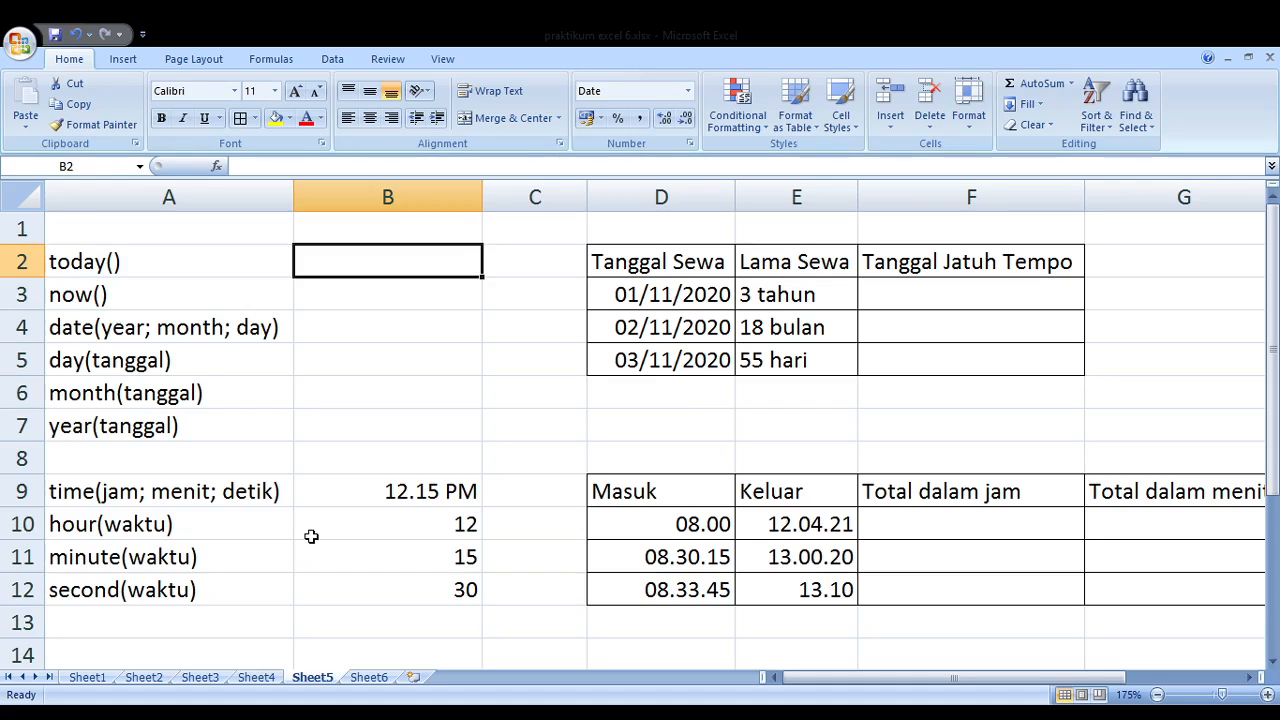
pyautogui.write('=')
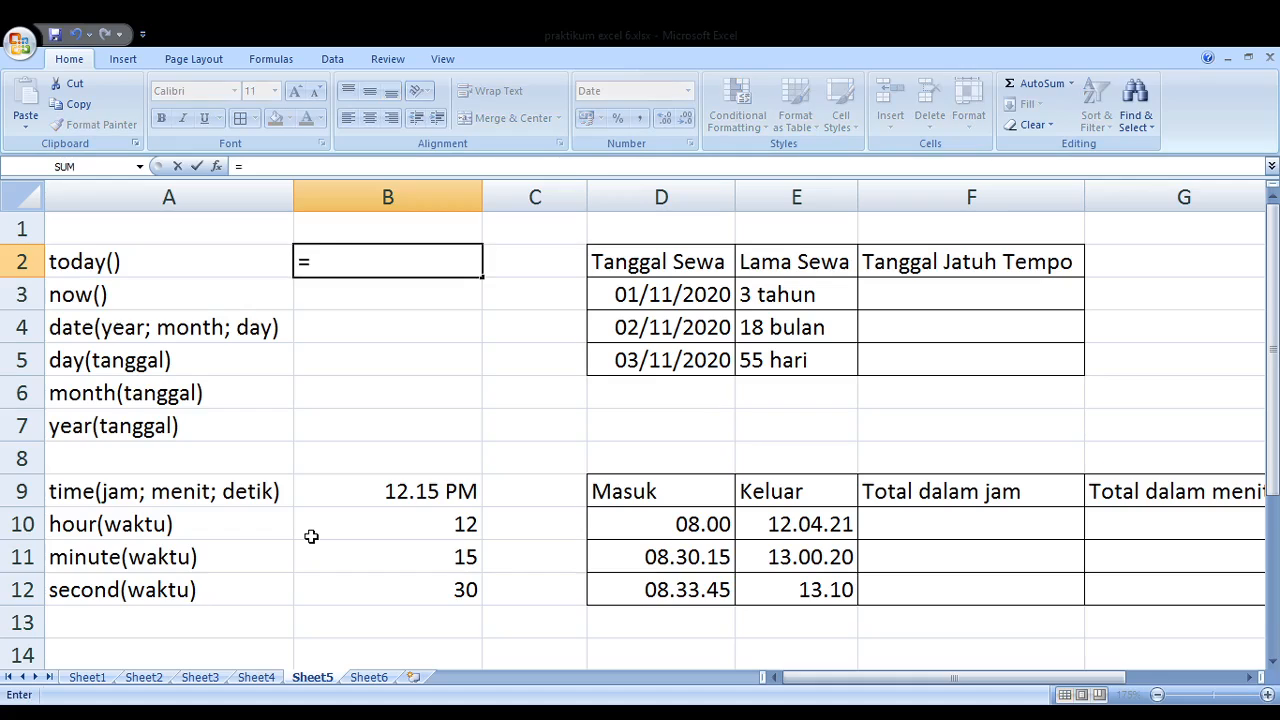
pyautogui.write('today')
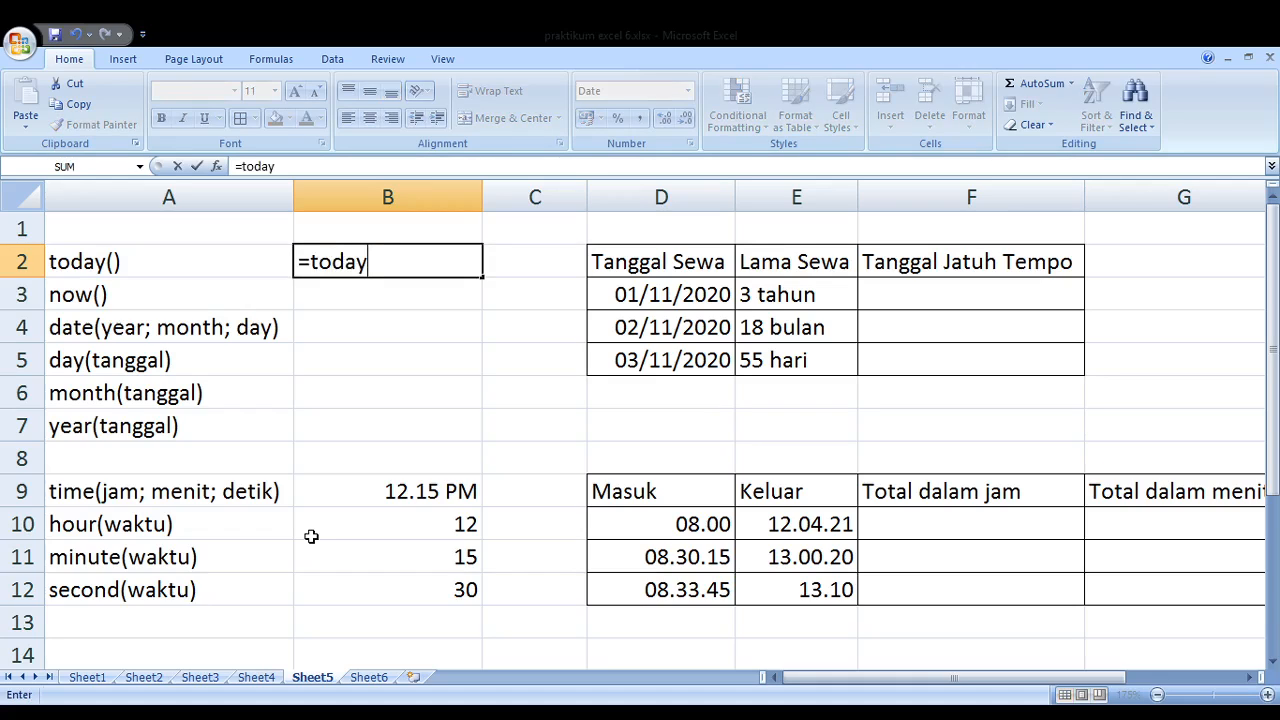
pyautogui.write('()')
pyautogui.press('Return')
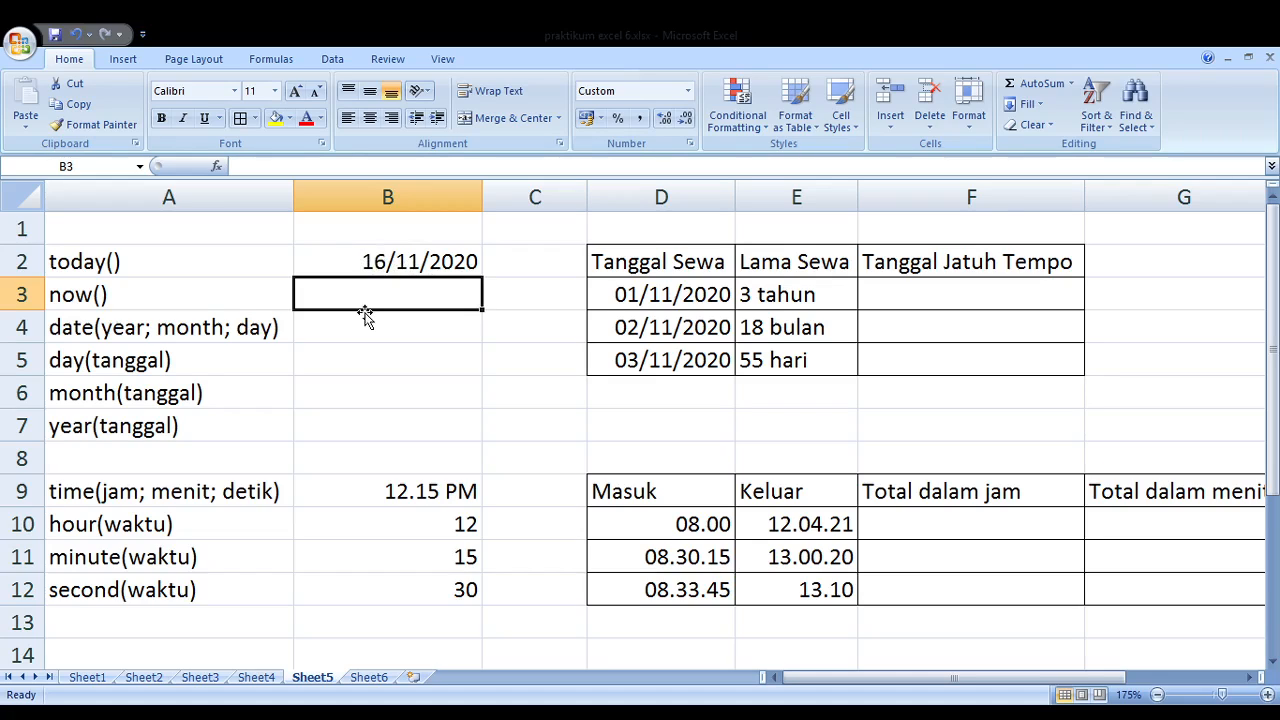
# Enter the formula =now() in cell B3 and review its result
pyautogui.write('=')
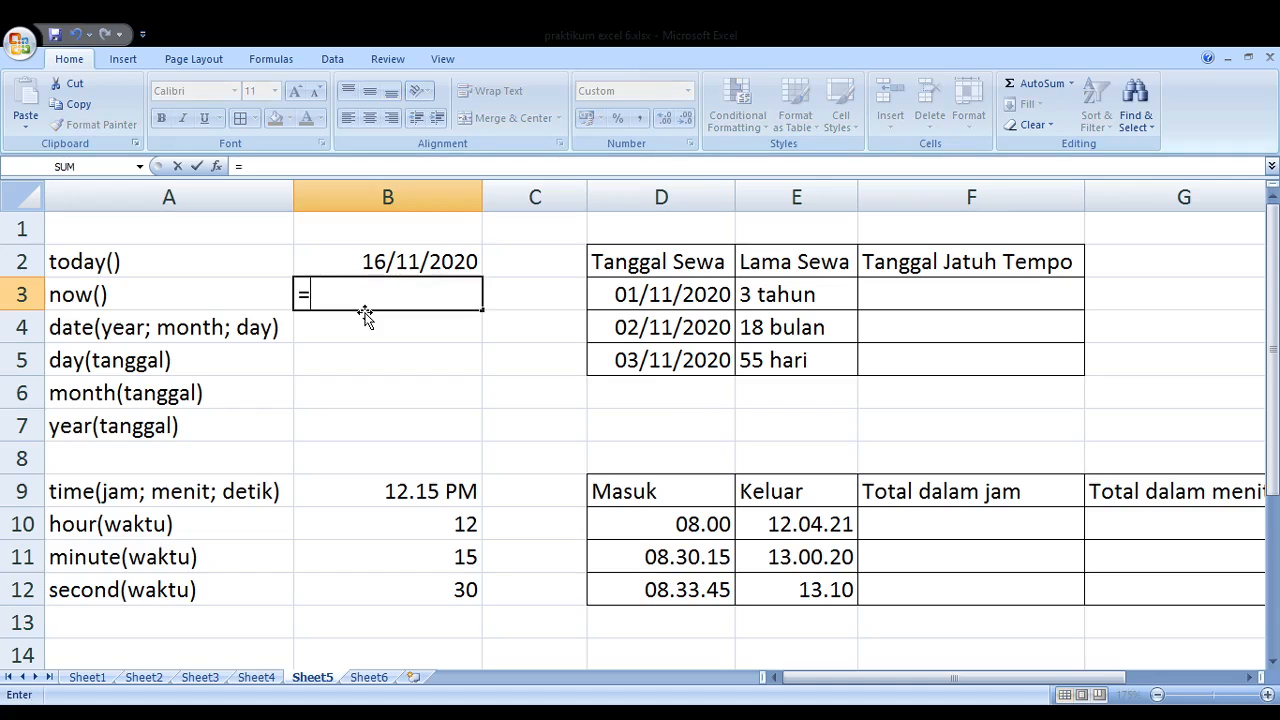
pyautogui.write('now()')
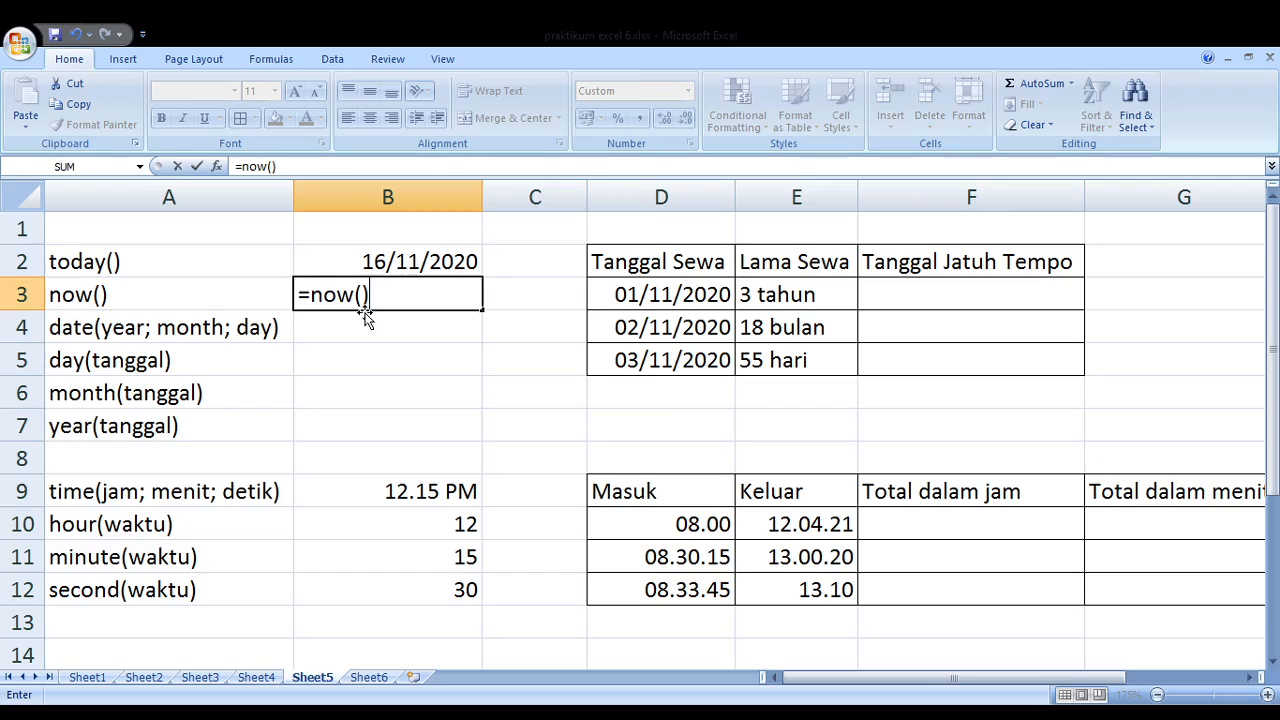
pyautogui.press('Return')
pyautogui.press('Up')
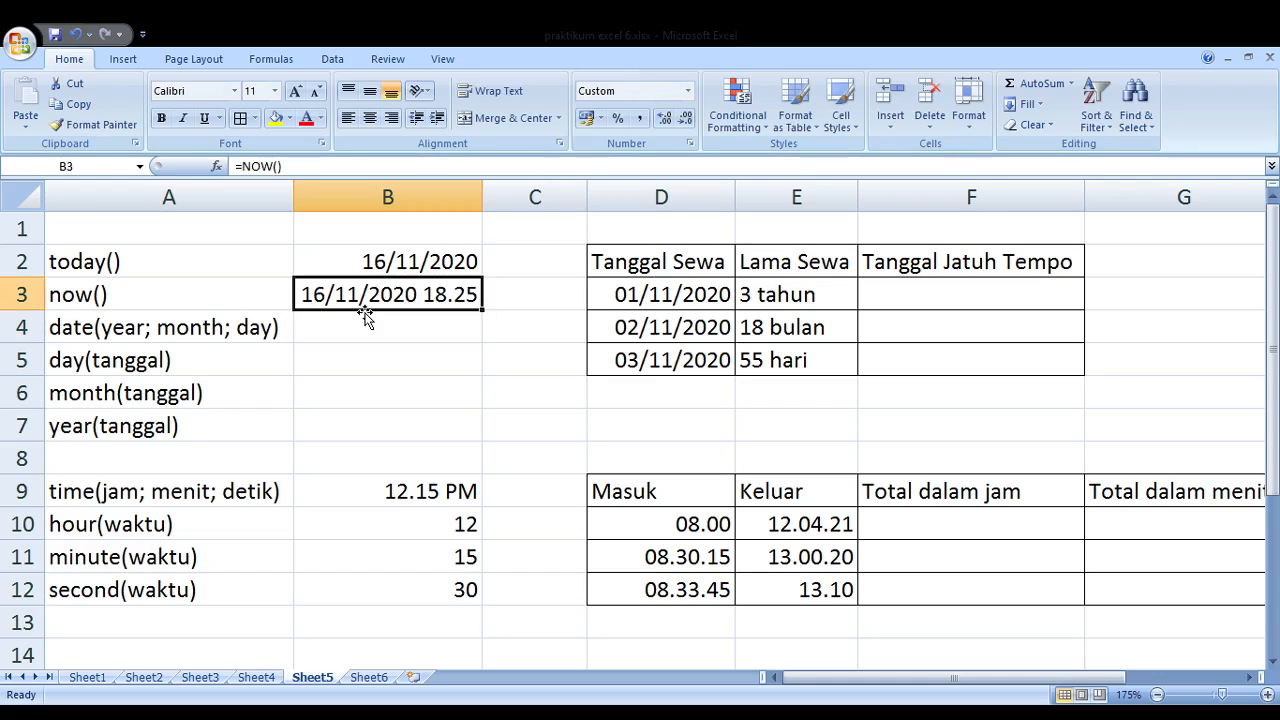
pyautogui.press('Down')
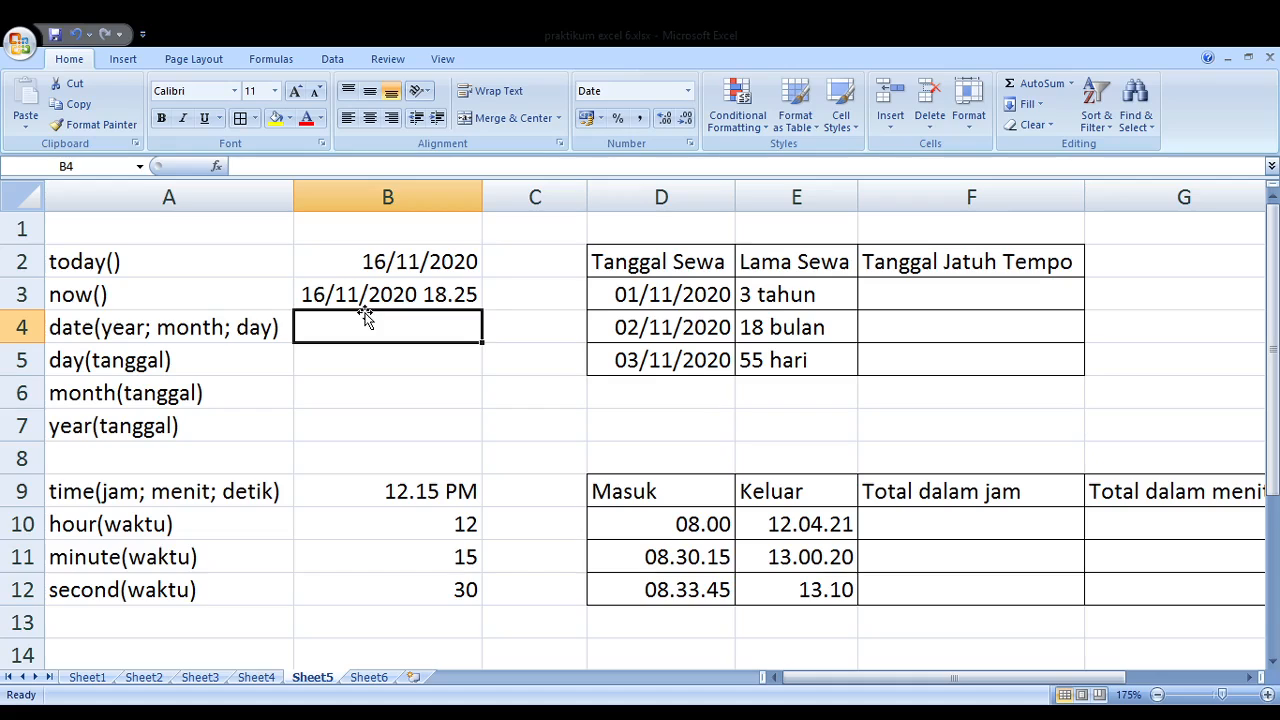
pyautogui.press('Up')
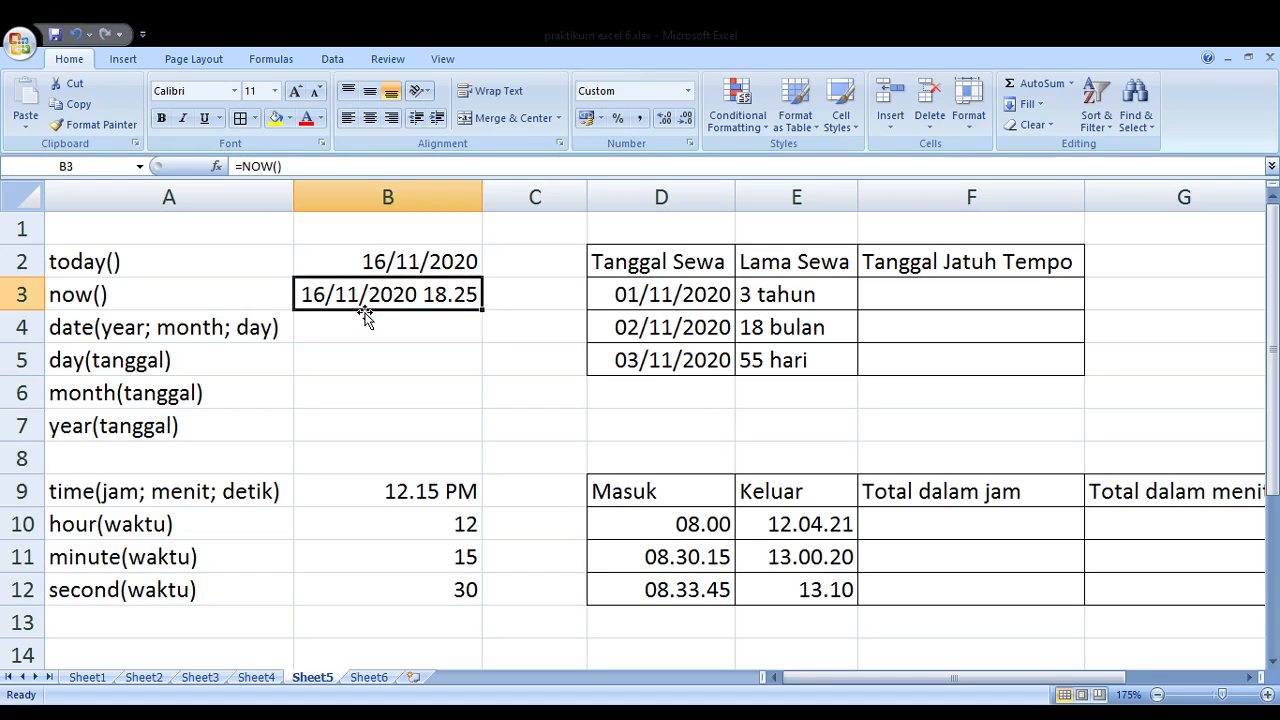
pyautogui.press('Down')
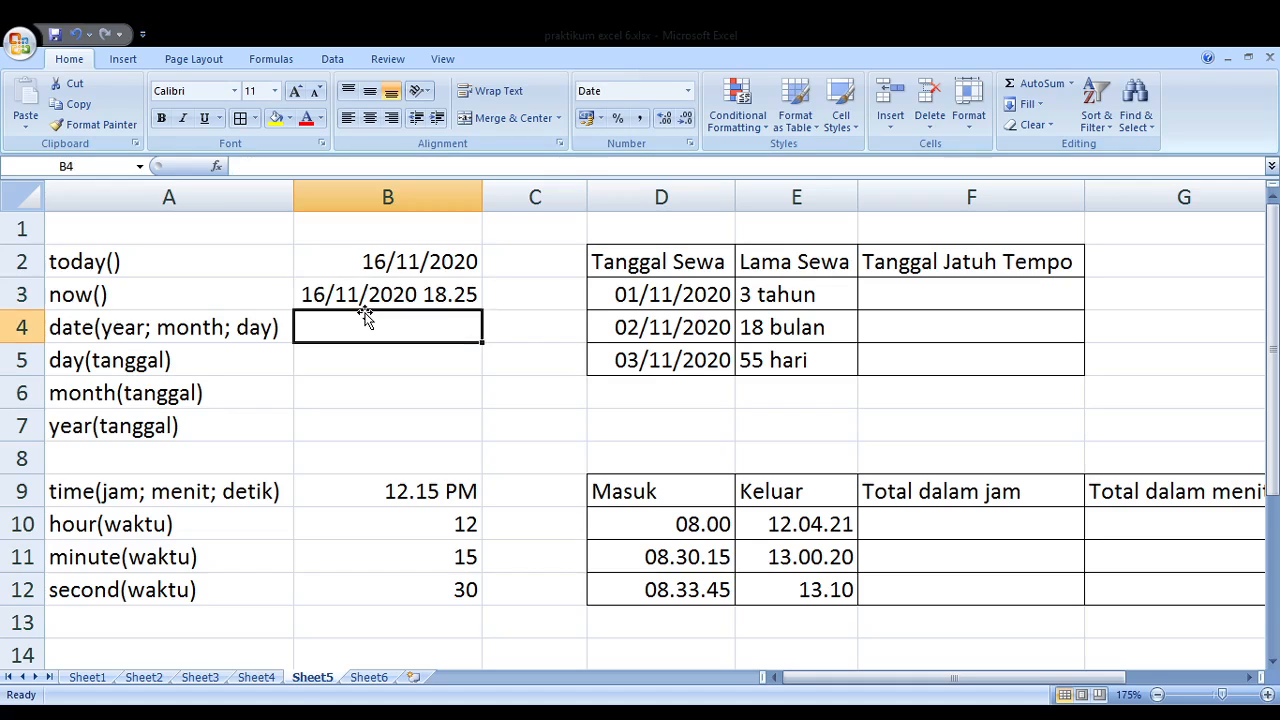
# Enter the formula =date(2020; 11; 16) in cell B4 and check it against the TODAY formula in B2
pyautogui.press('Left')
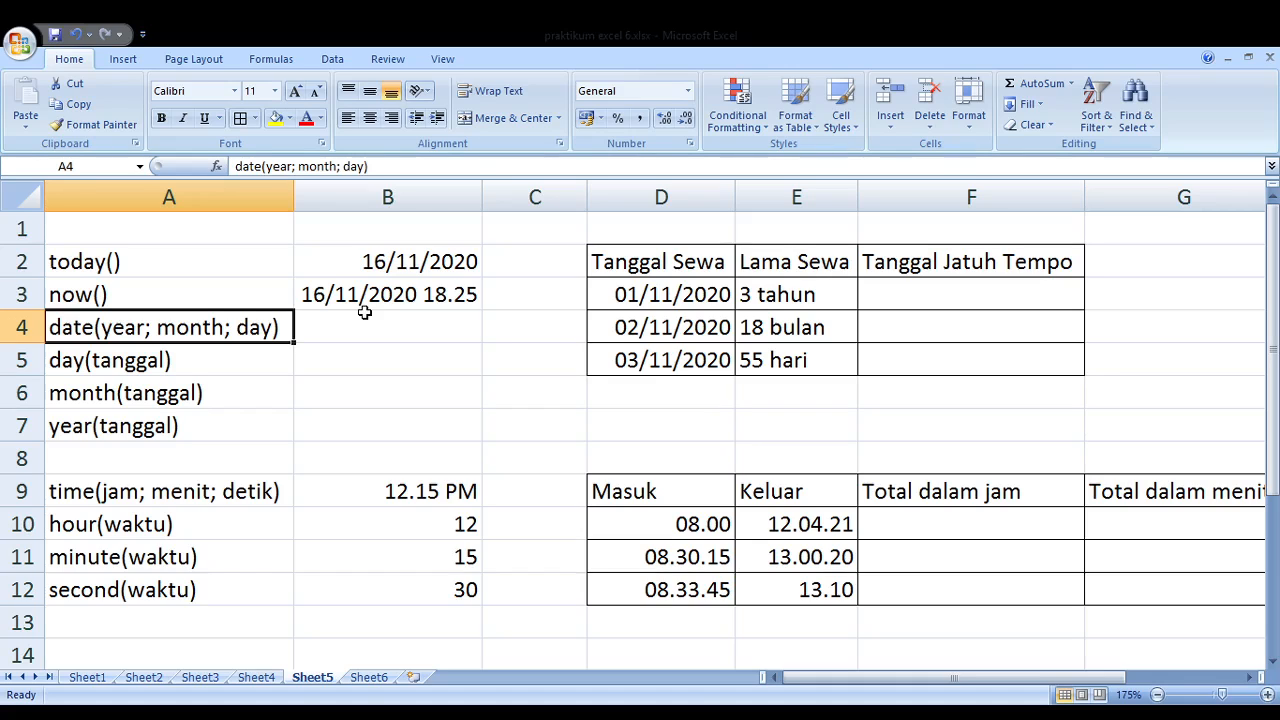
pyautogui.press('Right')
pyautogui.press('Left')
pyautogui.press('Right')
pyautogui.press('Left')
pyautogui.click(366, 314)
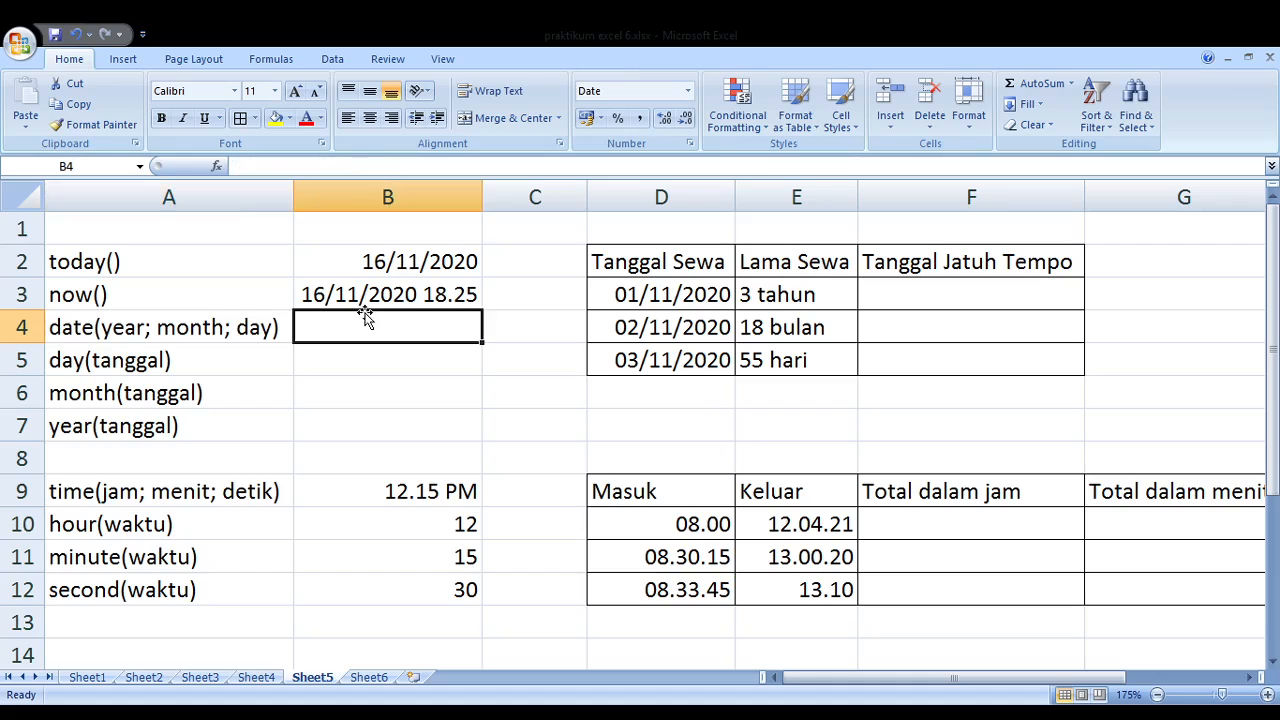
pyautogui.write('=date')
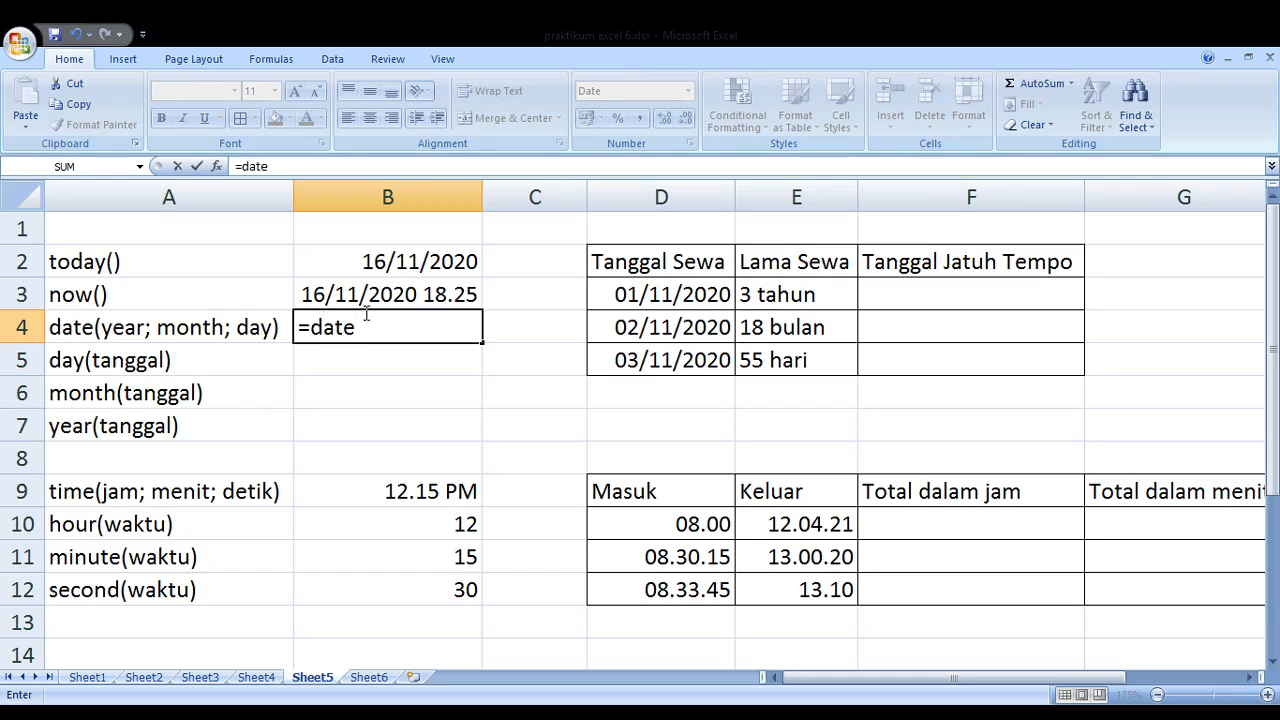
pyautogui.write('(2020;')
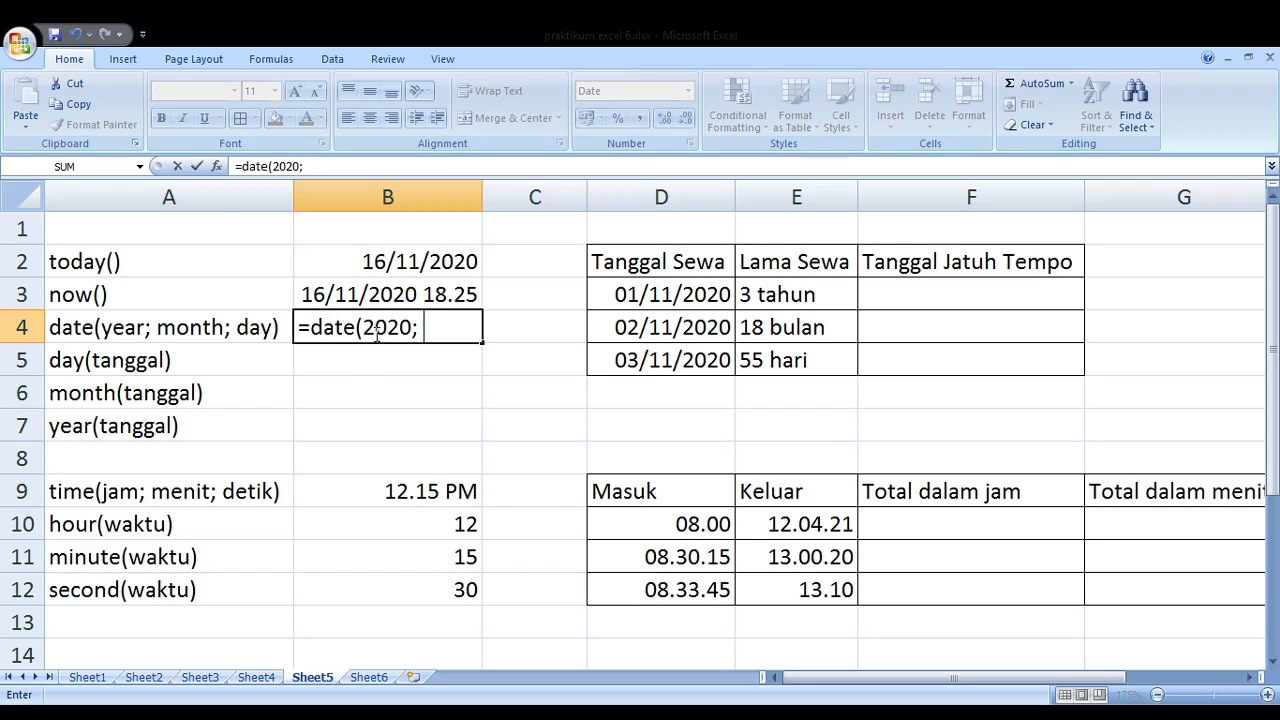
pyautogui.write(' 11;')
pyautogui.write('16)')
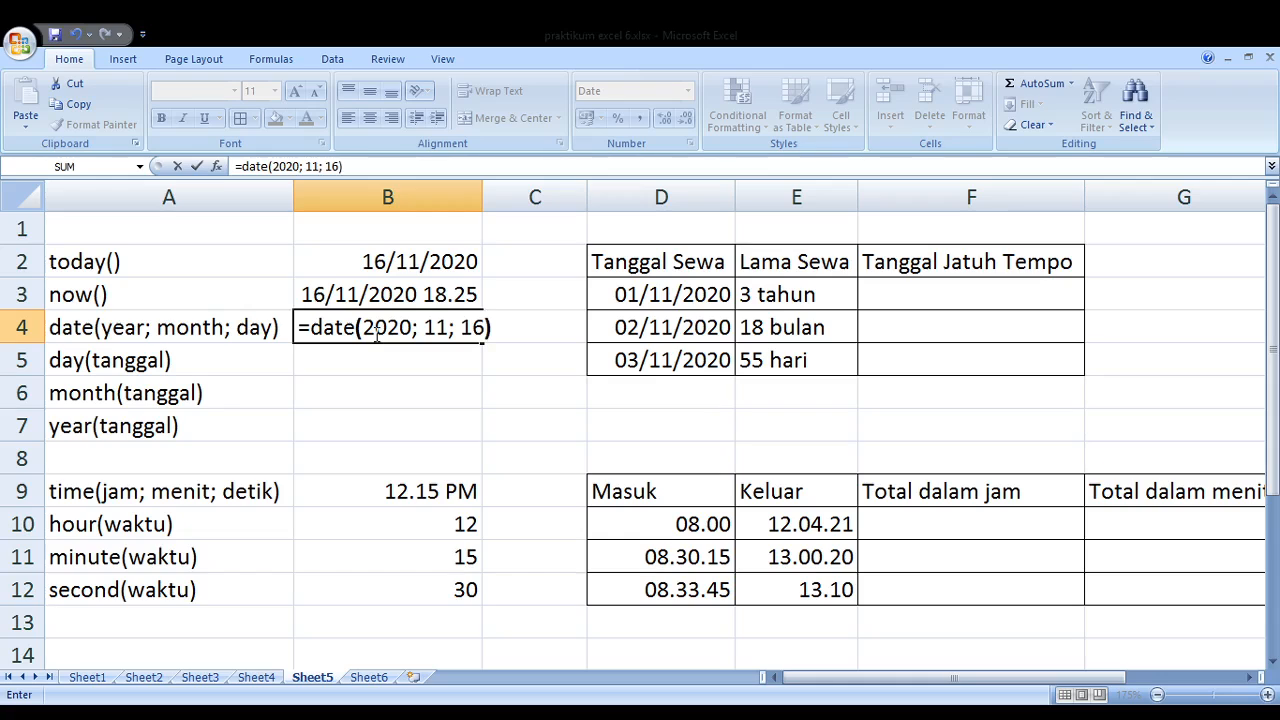
pyautogui.press('Return')
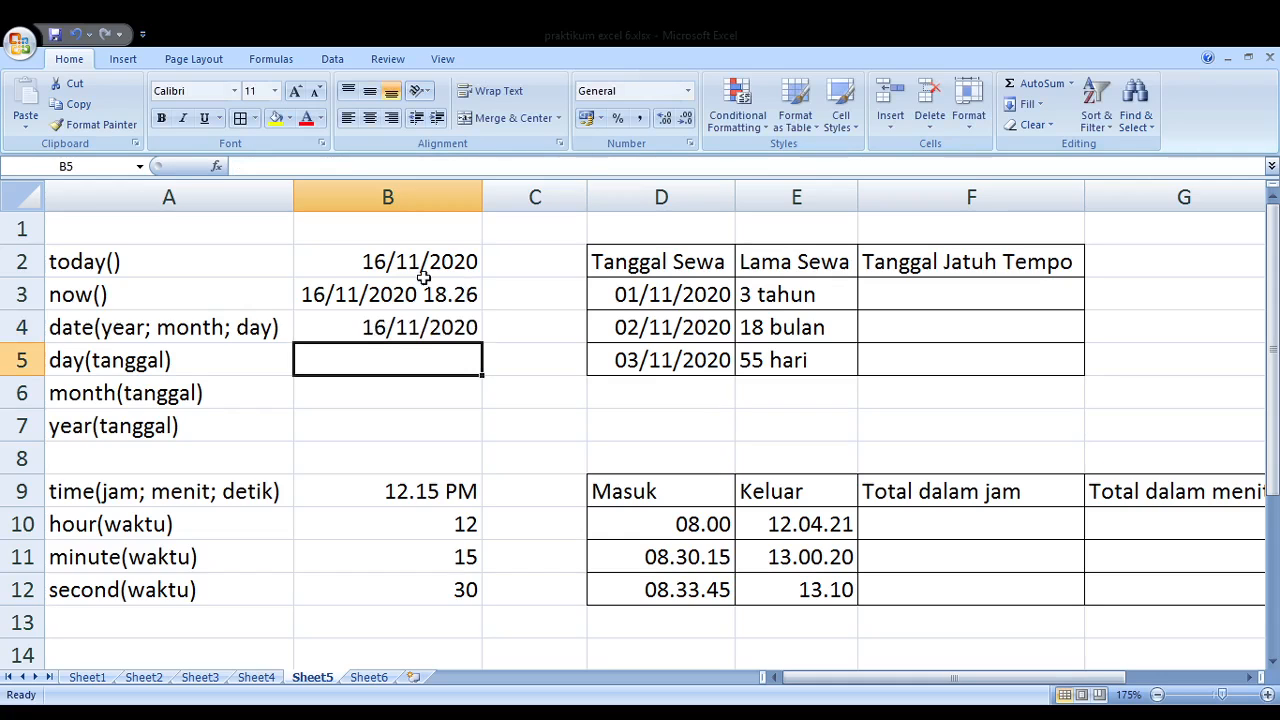
pyautogui.click(400, 265)
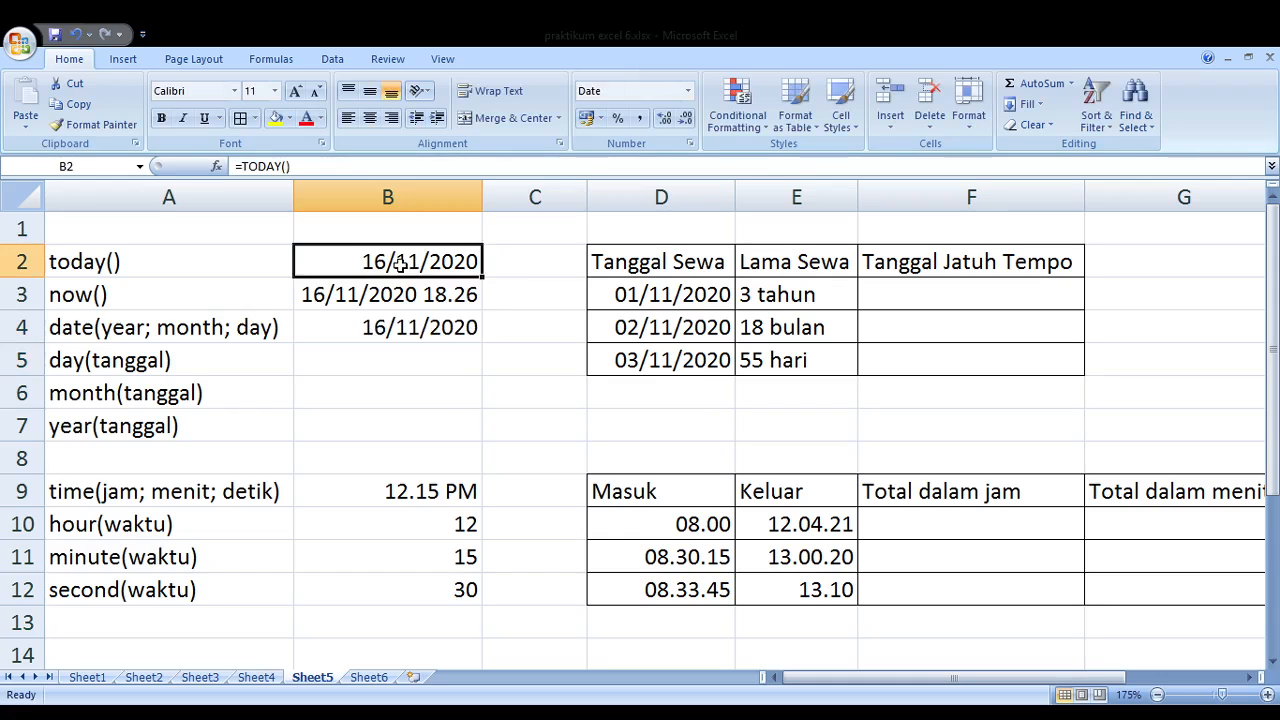
pyautogui.click(403, 360)
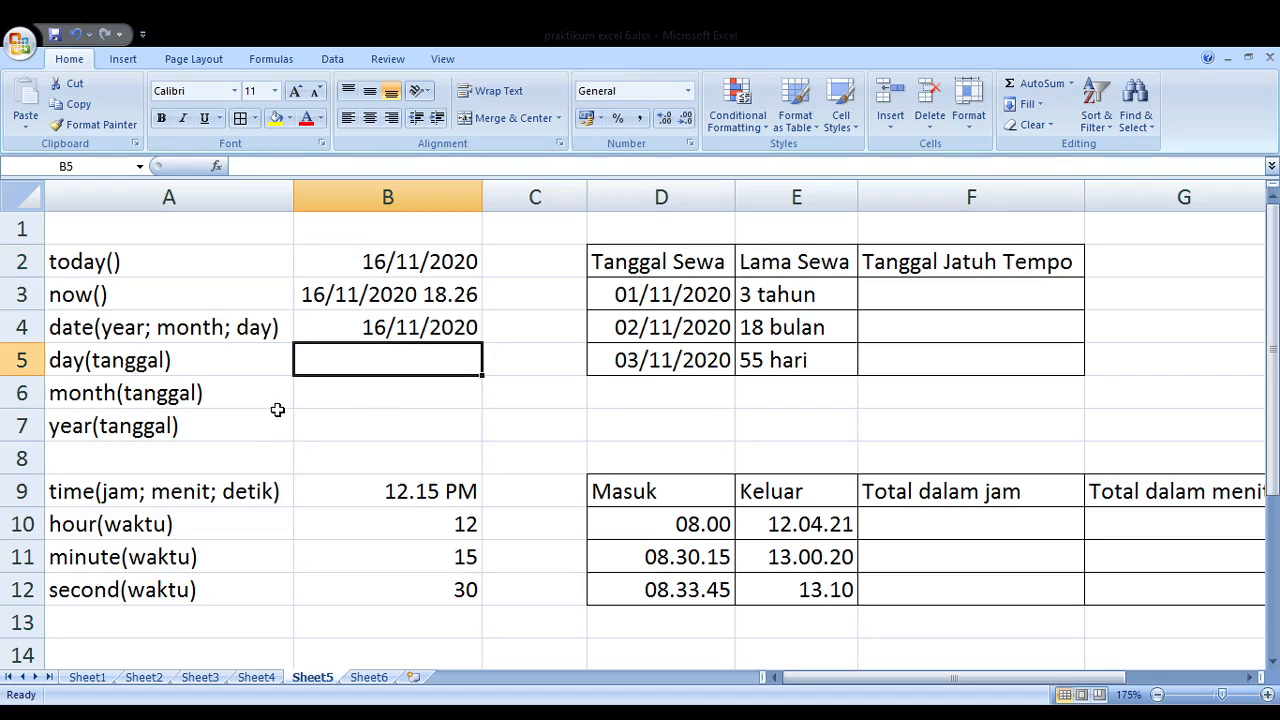
# Enter the formula =day(B4) in cell B5 beside the day(tanggal) label
pyautogui.press('Left')
pyautogui.press('Right')
pyautogui.write('=day(')
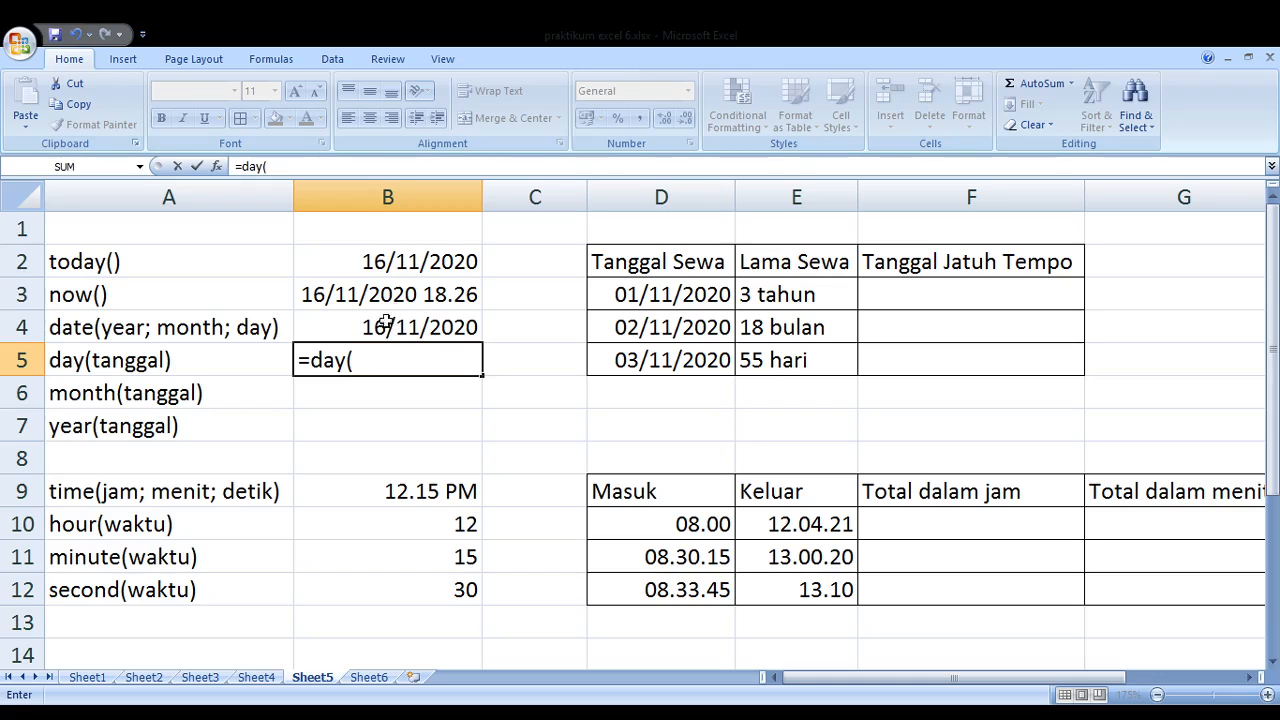
pyautogui.click(384, 326)
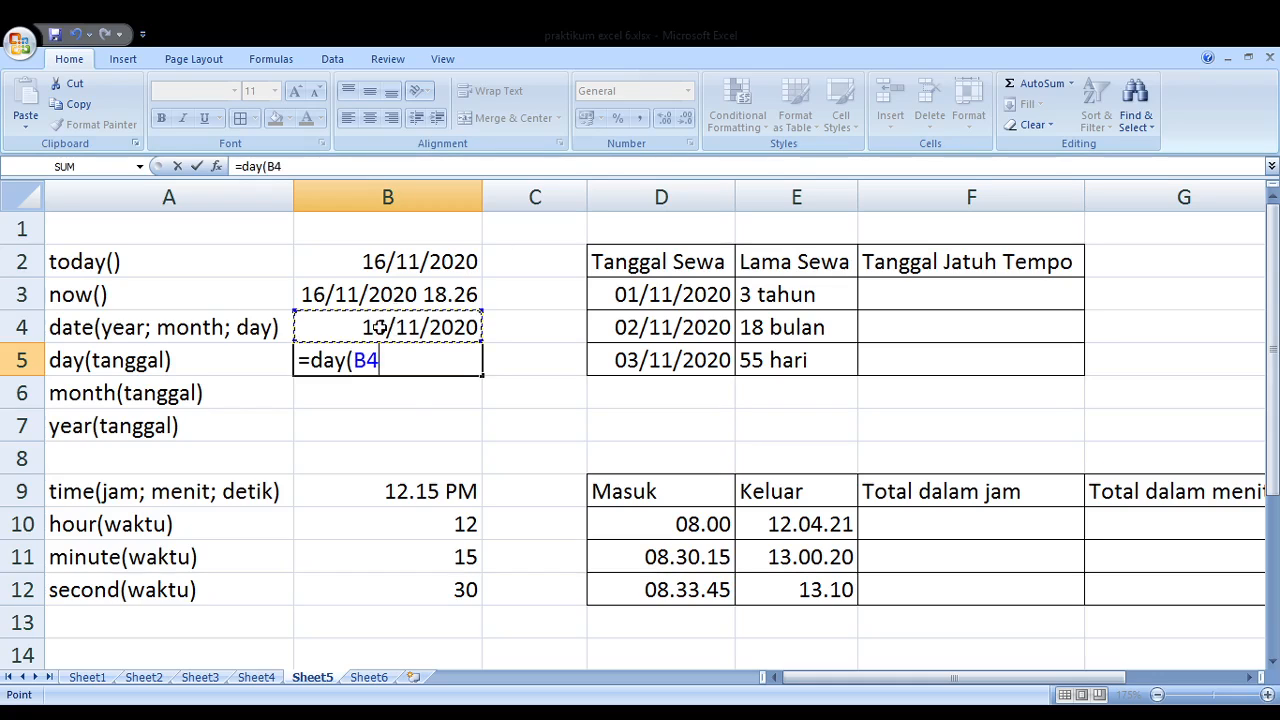
pyautogui.write(')')
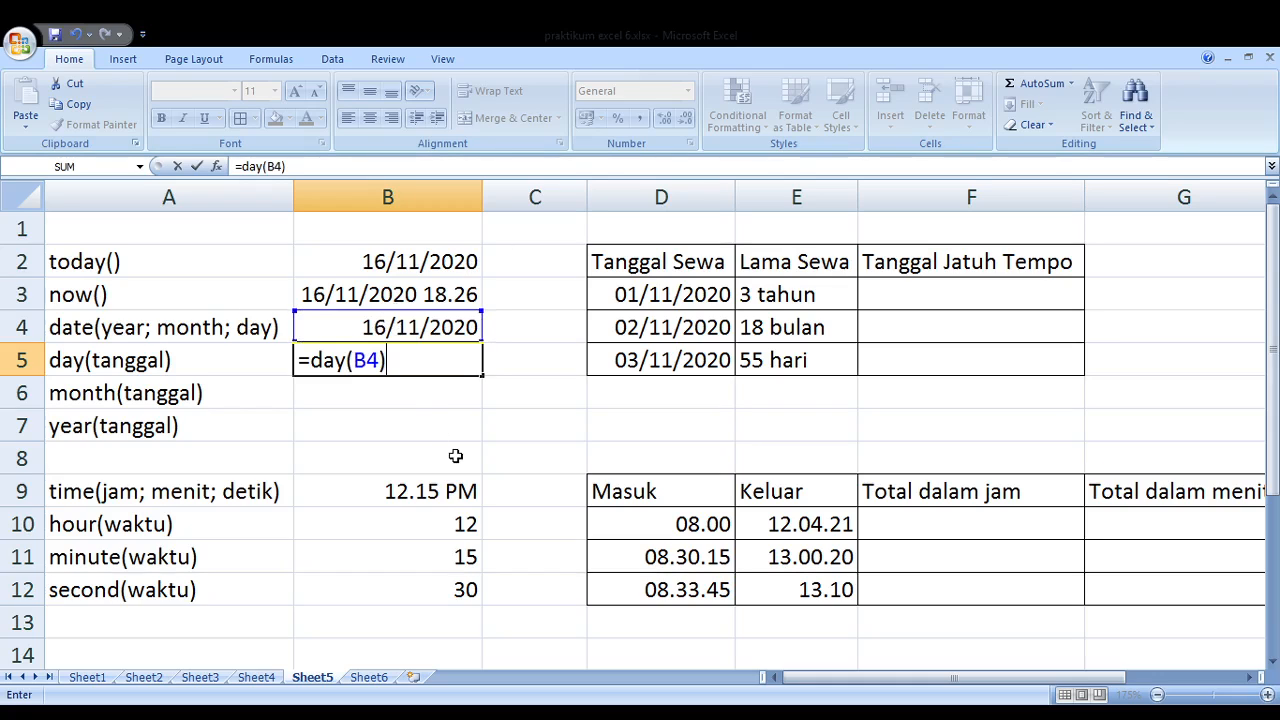
pyautogui.press('Up')
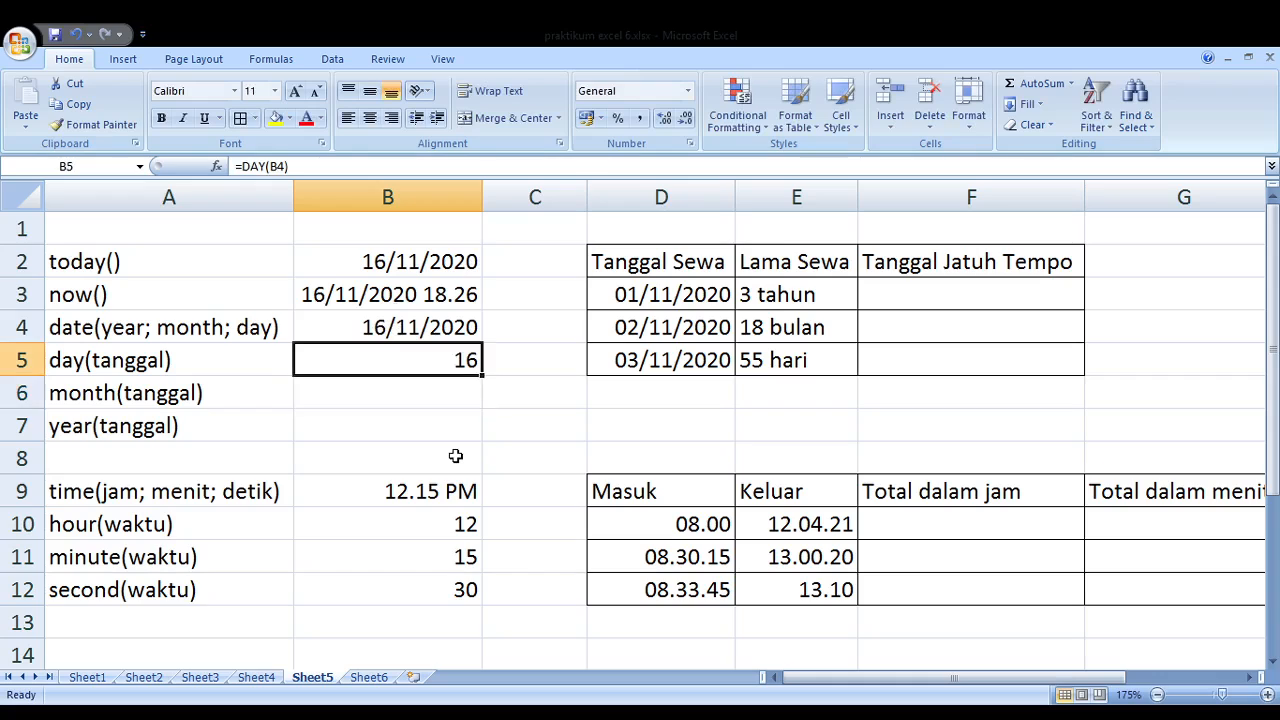
# Enter the formula =month(B4) in cell B6 beside the month(tanggal) label
pyautogui.press('Down')
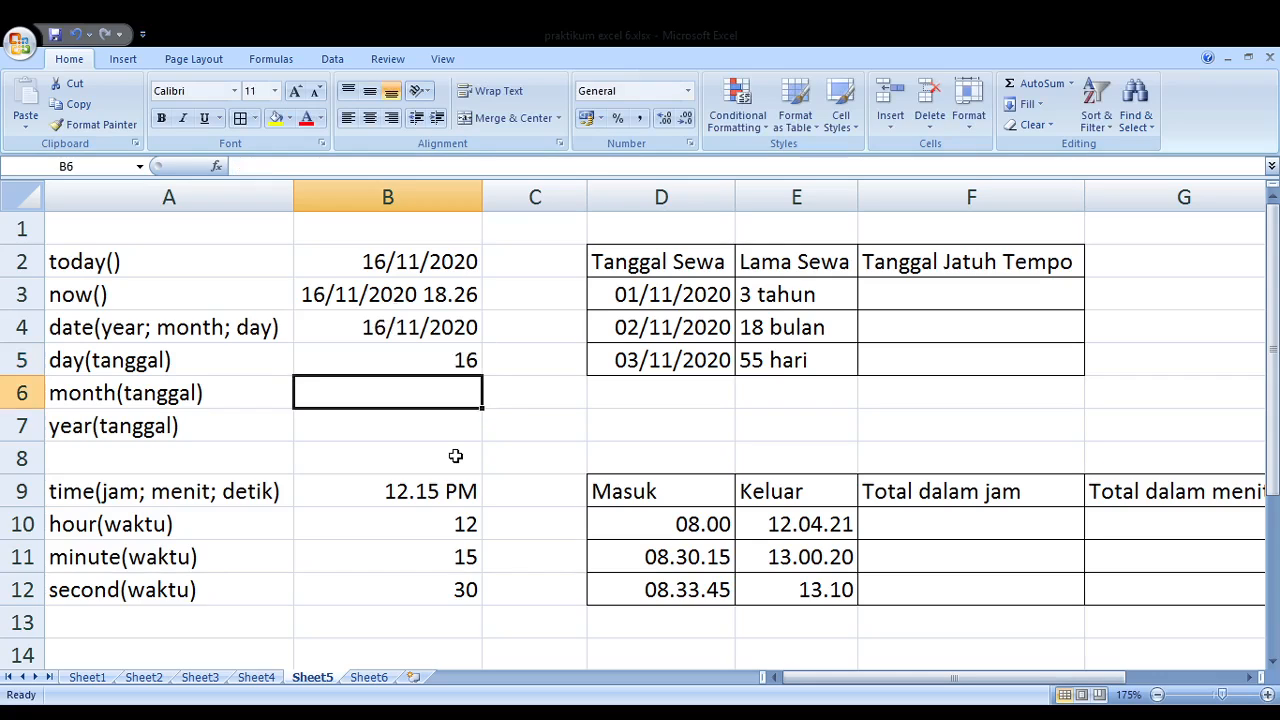
pyautogui.write('=mon')
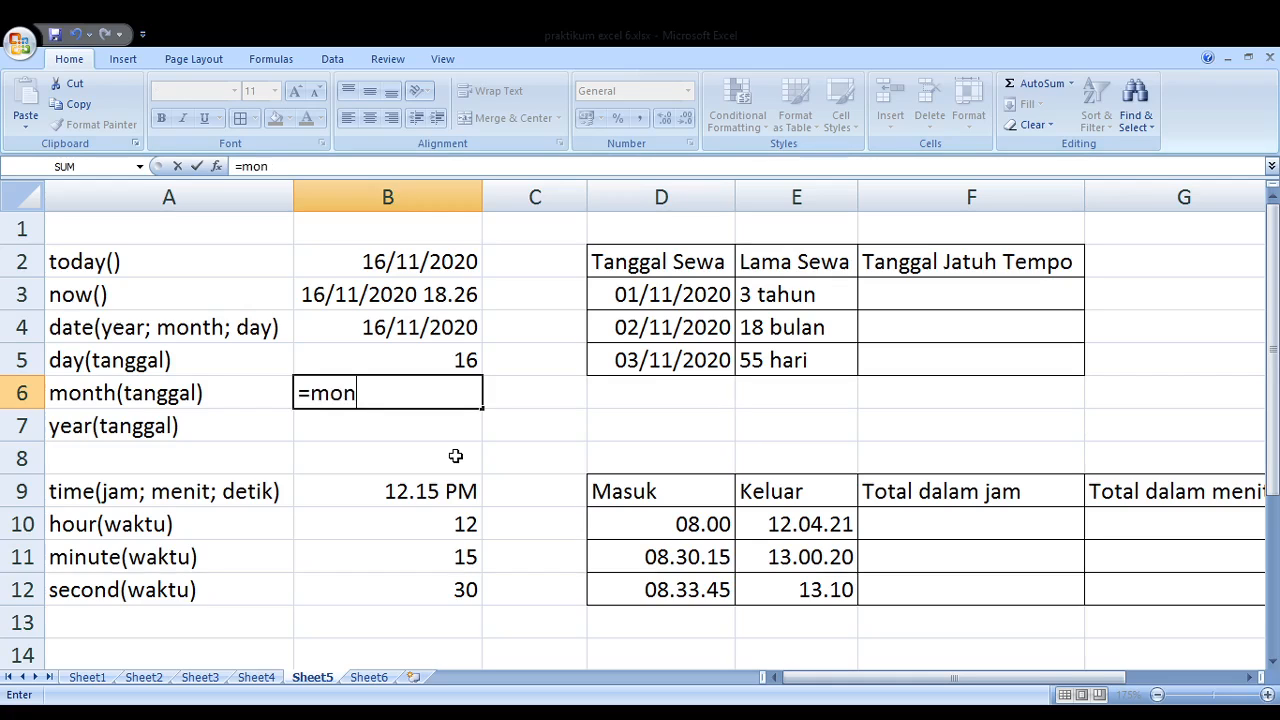
pyautogui.write('th(')
pyautogui.click(387, 328)
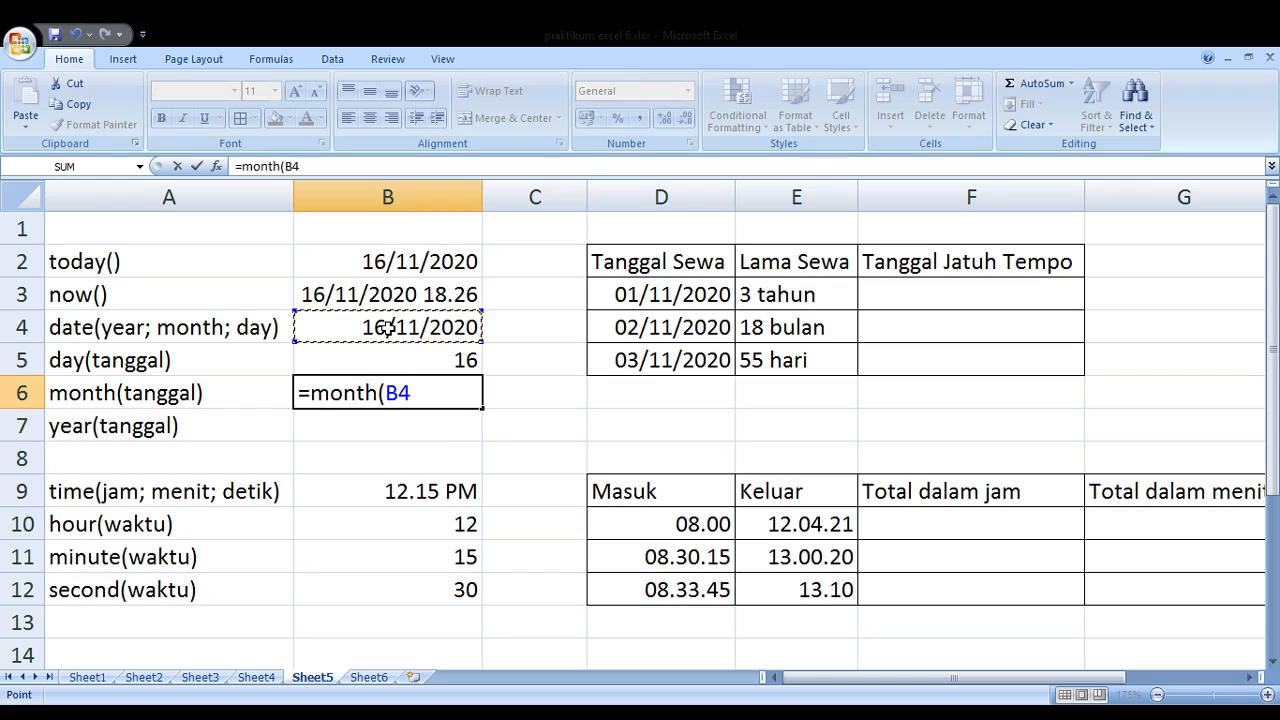
pyautogui.write(')')
pyautogui.press('Return')
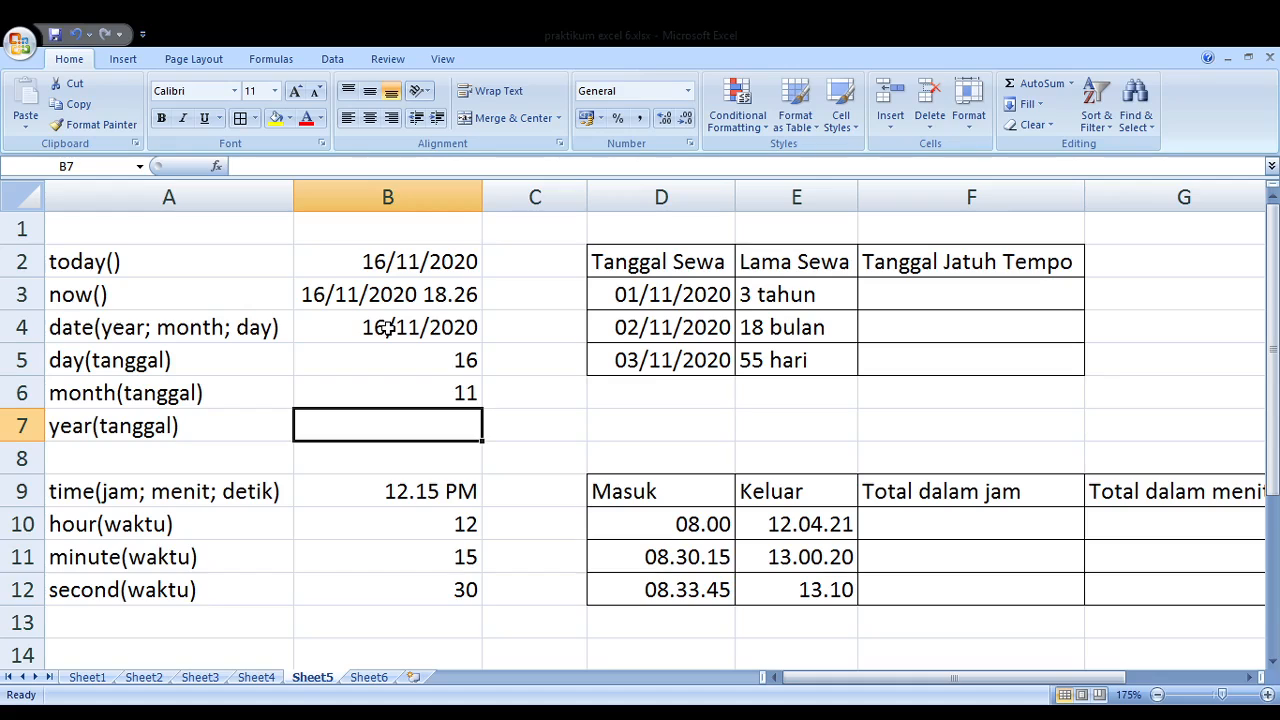
# Enter the formula =year(B4) in cell B7 and review the day and month formulas in B5 and B6
pyautogui.write('=year')
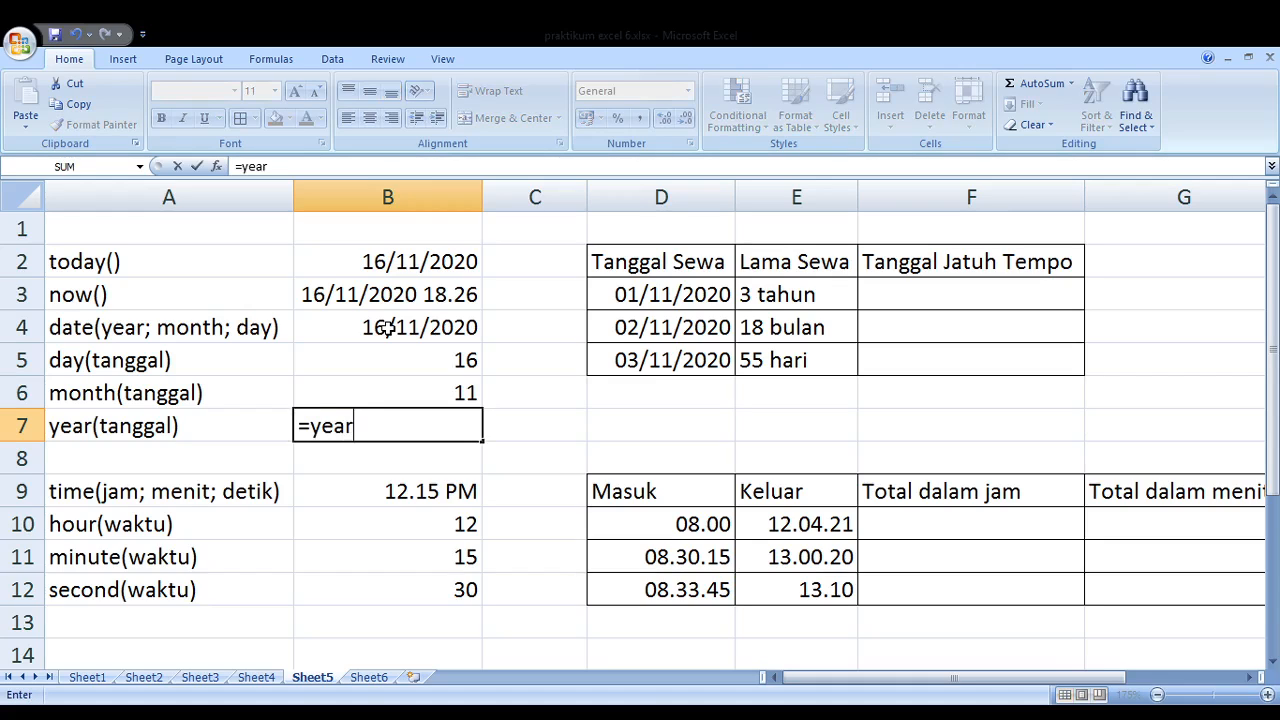
pyautogui.write('(')
pyautogui.click(397, 326)
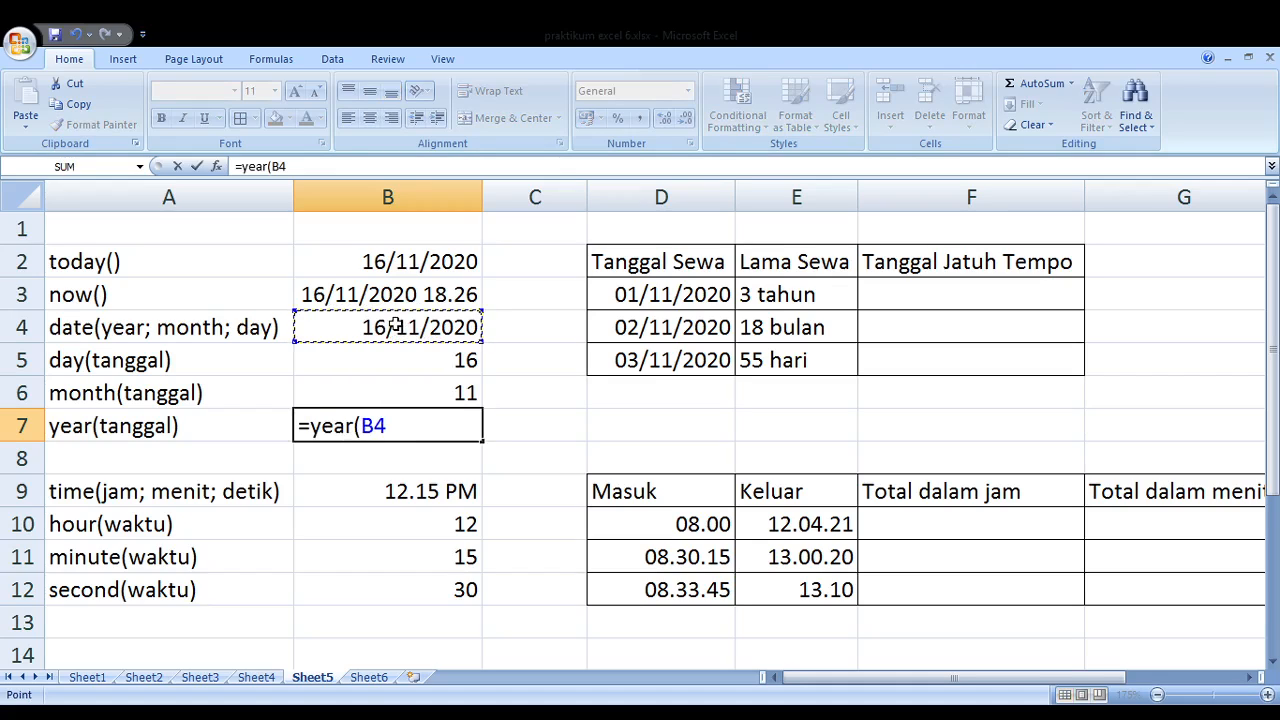
pyautogui.write(')')
pyautogui.press('Return')
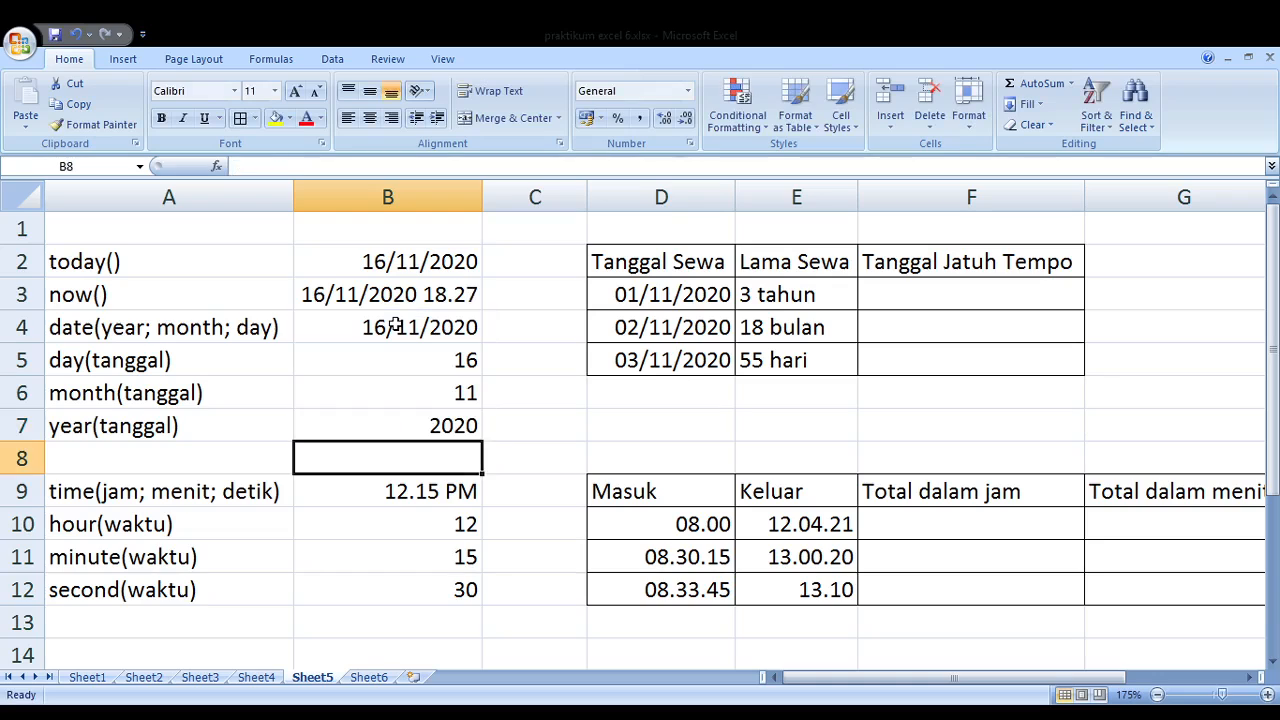
pyautogui.press('Up')
pyautogui.press('Up')
pyautogui.press('Up')
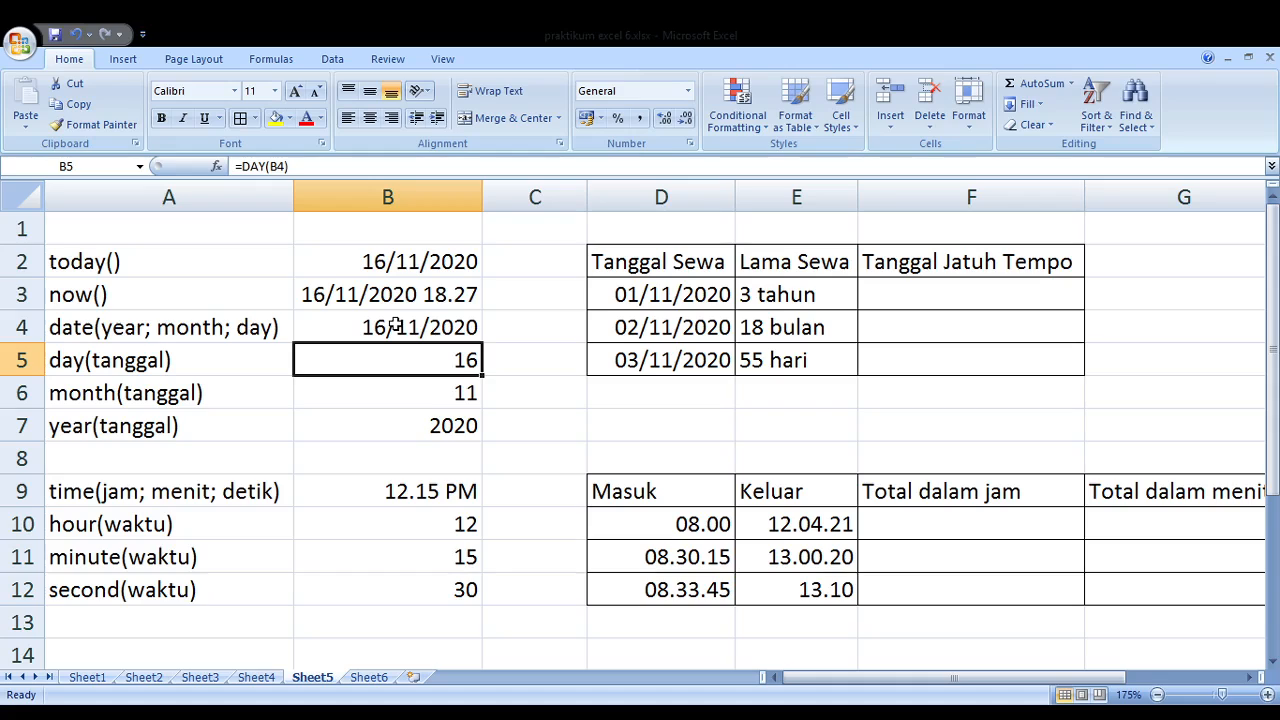
pyautogui.press('Down')
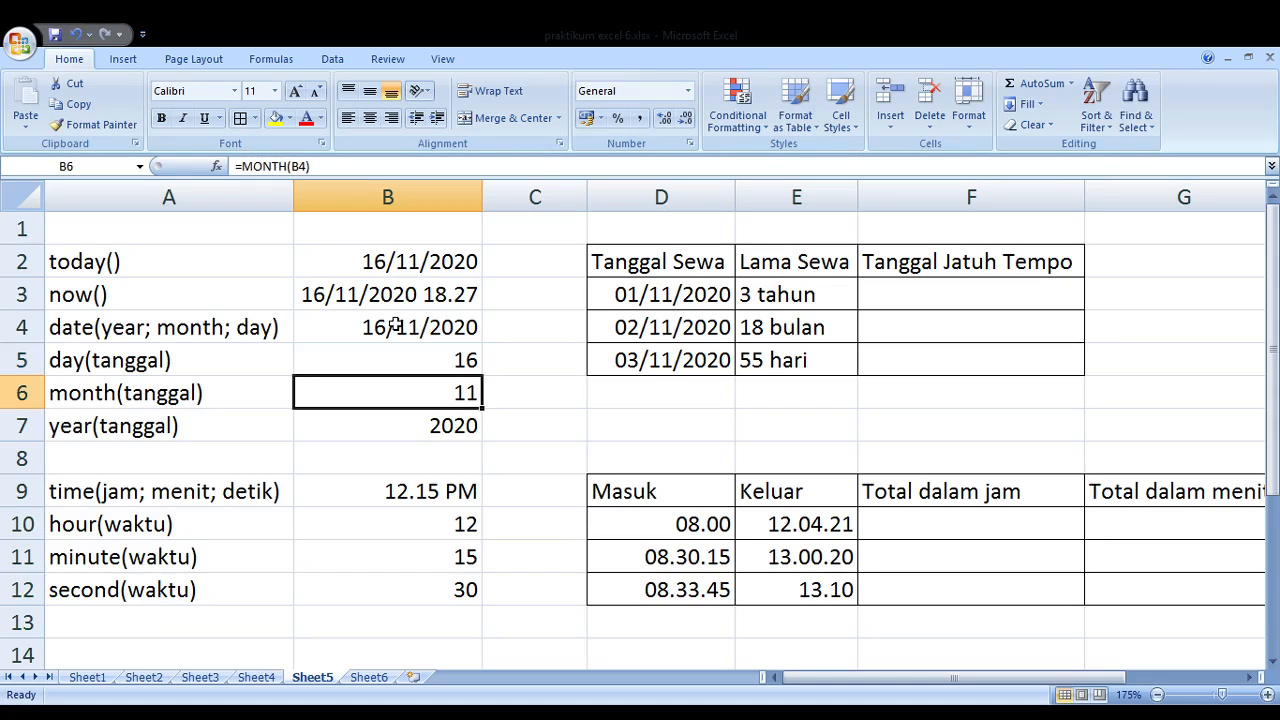
pyautogui.hotkey('ctrl', 'b')
pyautogui.hotkey('ctrl', 'i')
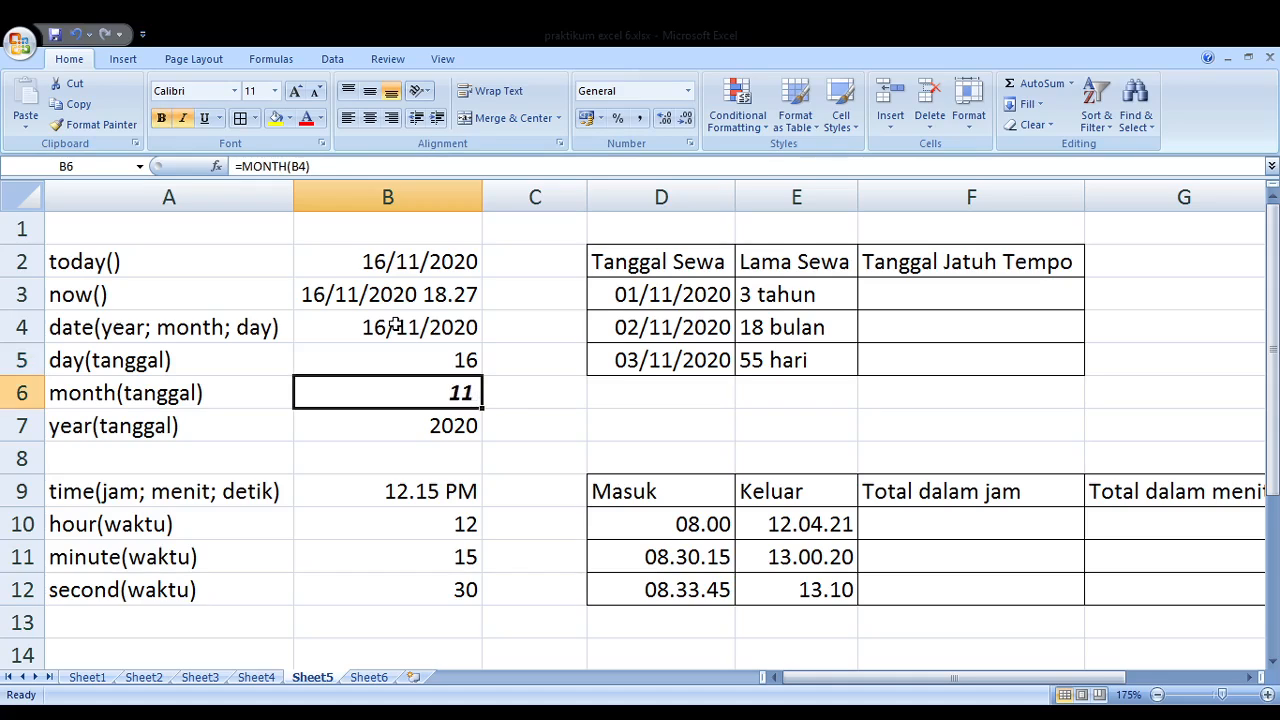
pyautogui.hotkey('alt', 'Tab')
pyautogui.hotkey('alt', 'Tab')
pyautogui.hotkey('ctrl', 'b')
pyautogui.hotkey('ctrl', 'i')
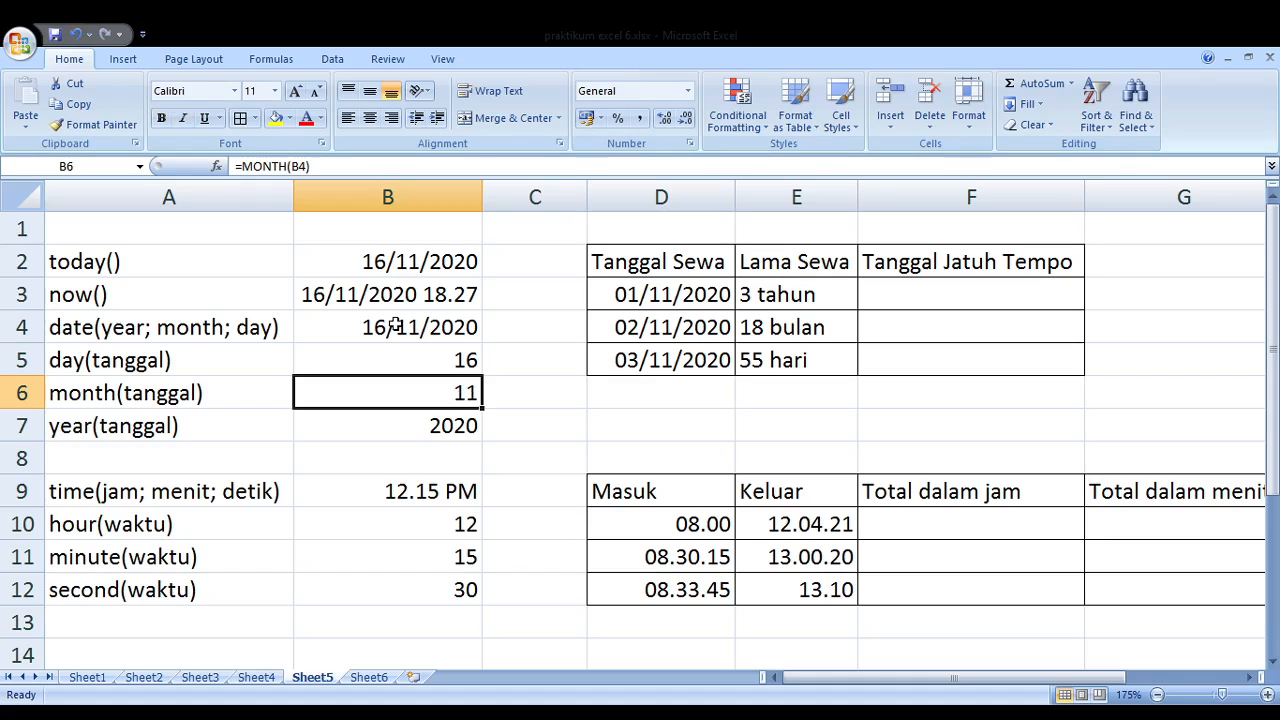
# Examine the rental table's Tanggal Sewa, Lama Sewa and Tanggal Jatuh Tempo columns
pyautogui.press('Right')
pyautogui.press('Right')
pyautogui.press('Right')
pyautogui.press('Up')
pyautogui.press('Up')
pyautogui.press('Up')
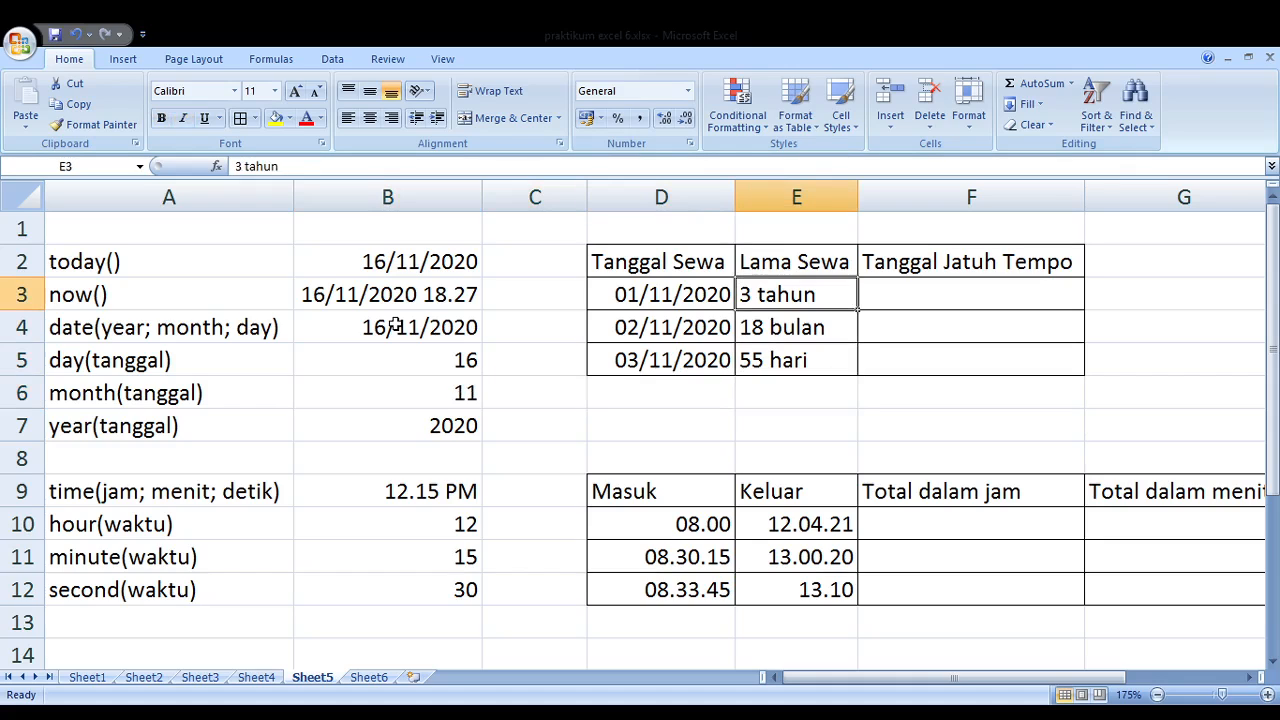
pyautogui.press('Left')
pyautogui.press('Right')
pyautogui.press('Left')
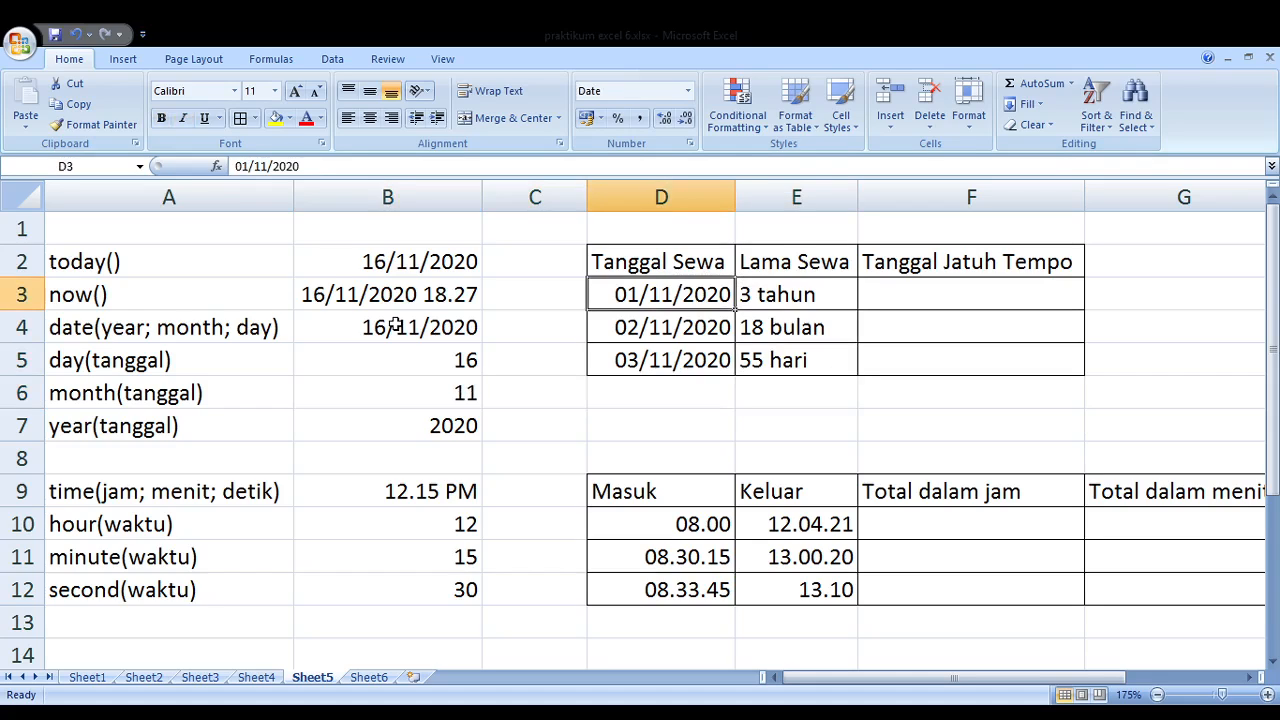
pyautogui.press('Right')
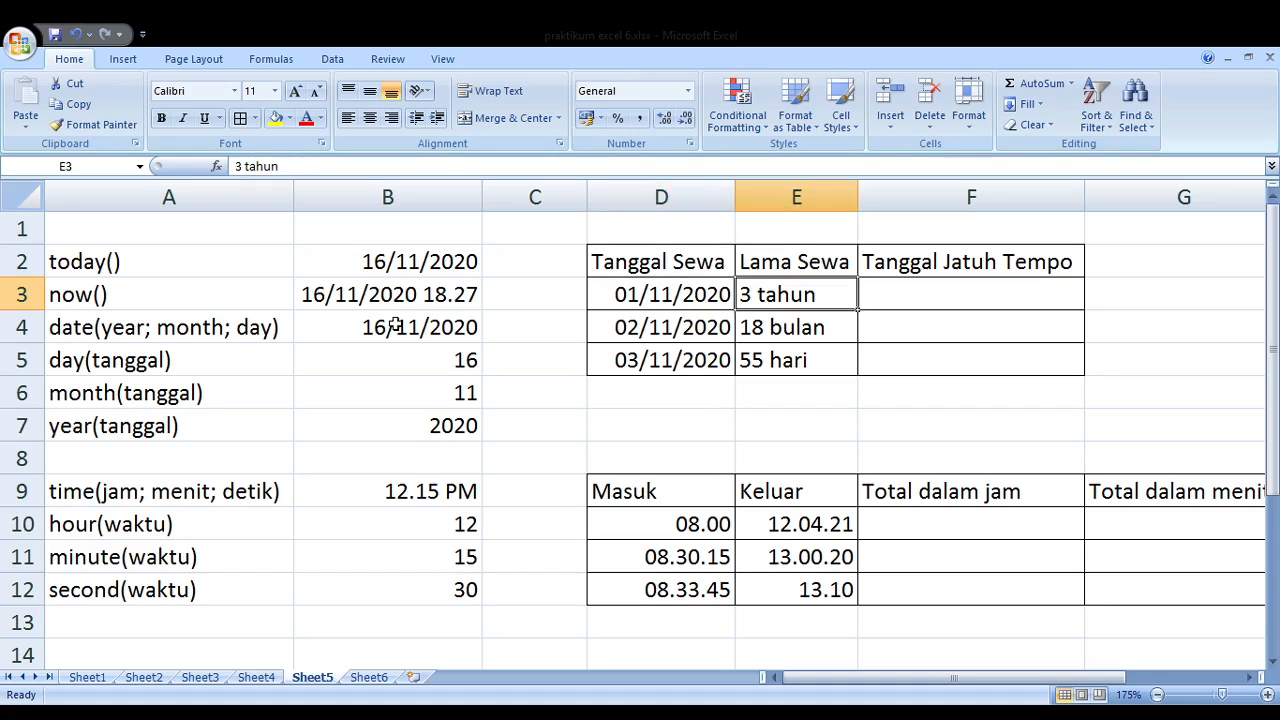
pyautogui.press('Left')
pyautogui.press('Up')
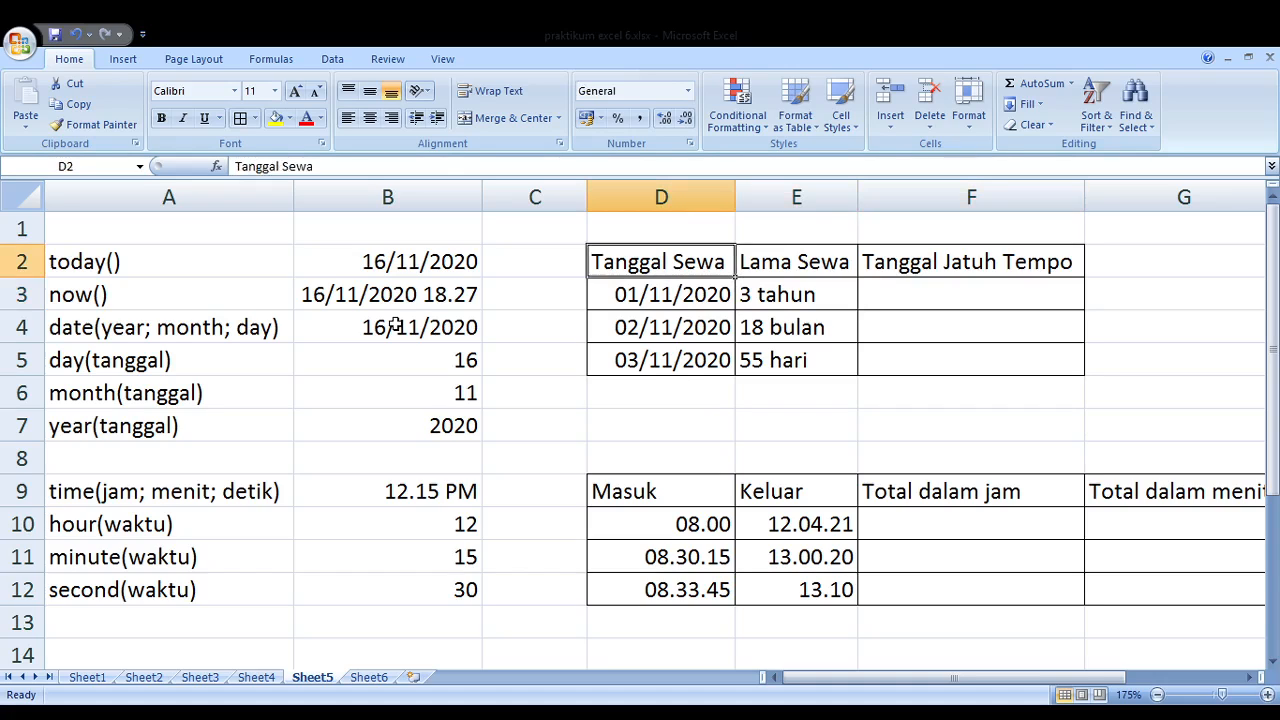
pyautogui.press('Up')
pyautogui.press('Down')
pyautogui.press('Down')
pyautogui.press('Up')
pyautogui.press('Up')
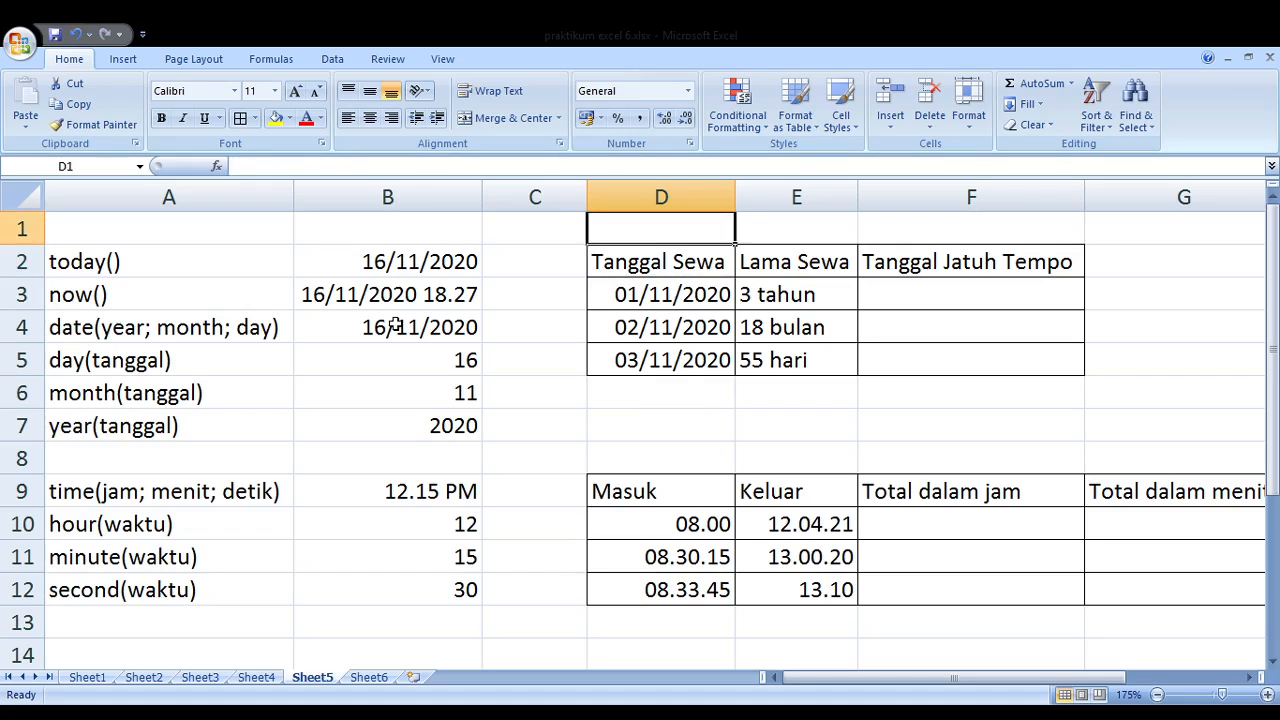
pyautogui.press('Down')
pyautogui.press('Right')
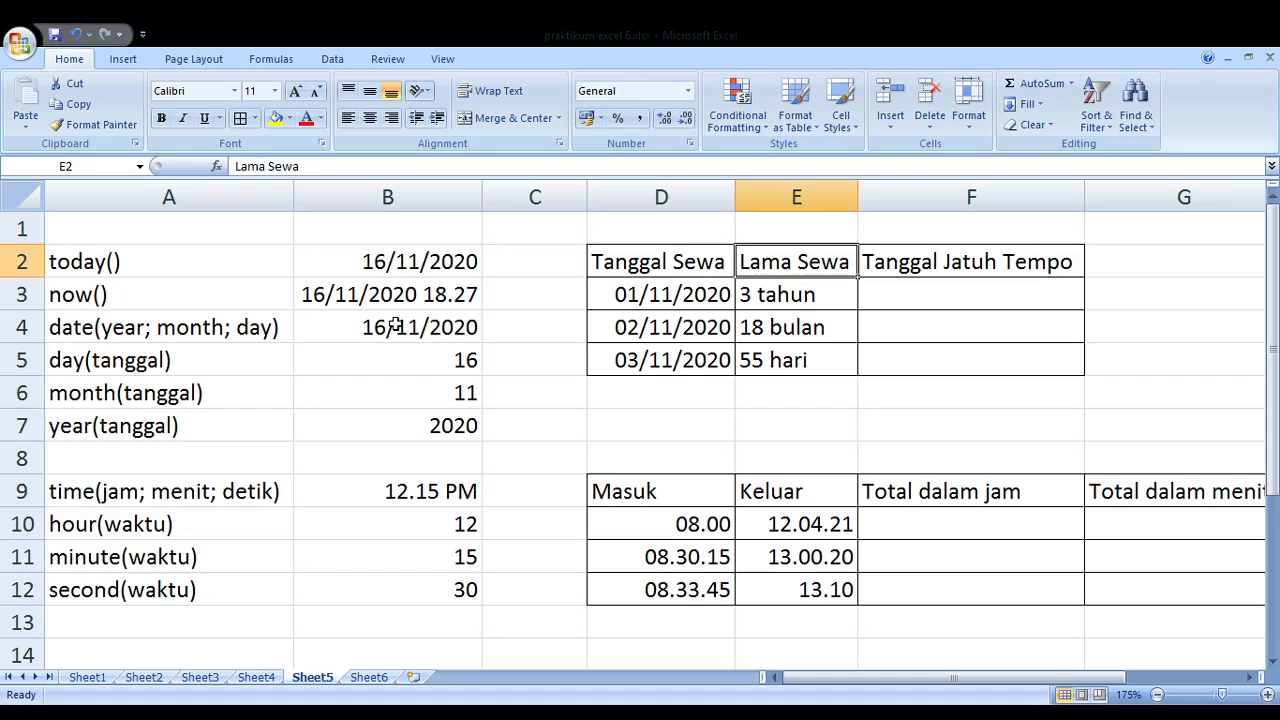
pyautogui.press('Right')
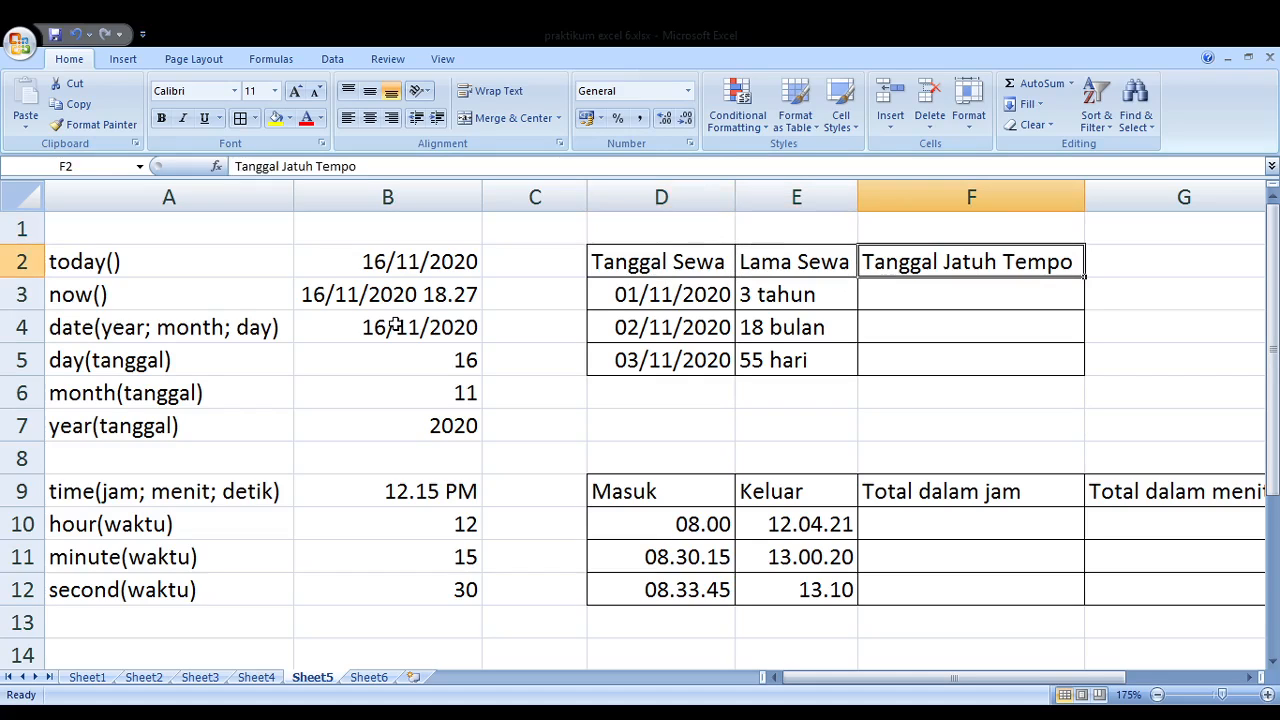
# Review each rental date in D3:D5 together with its rental duration in E3:E5
pyautogui.press('Down')
pyautogui.press('Left')
pyautogui.press('Left')
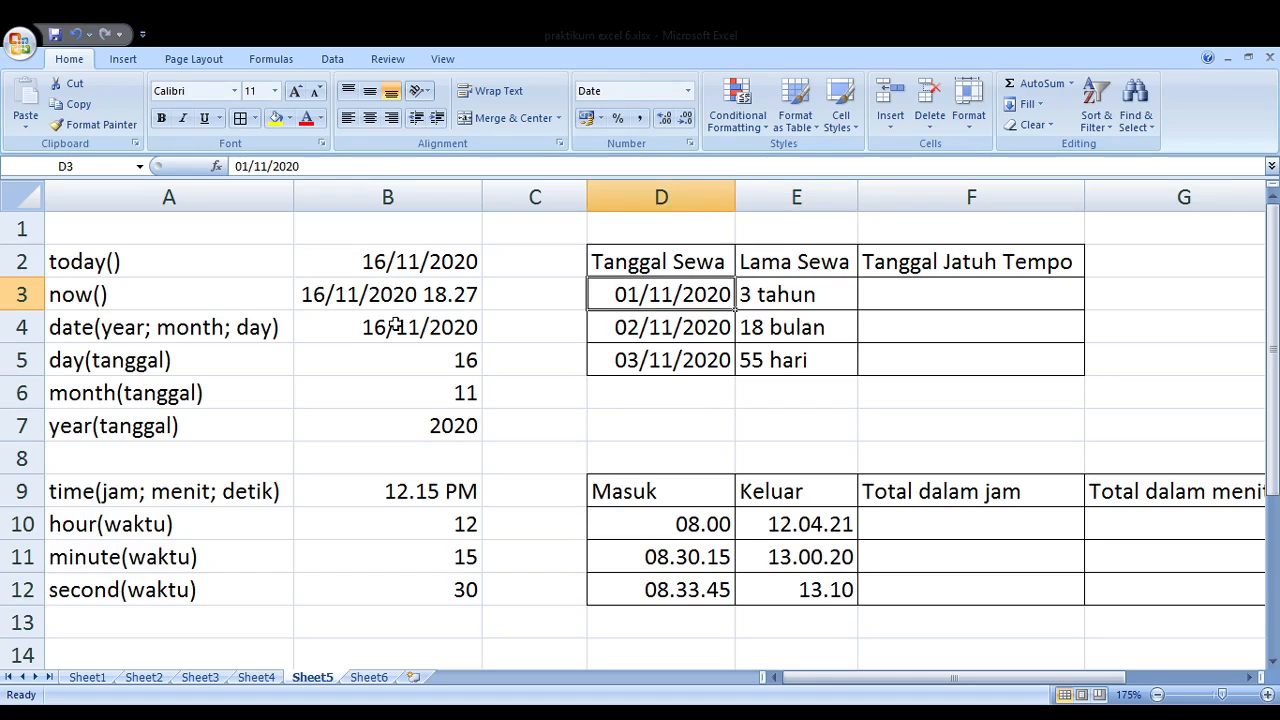
pyautogui.press('Right')
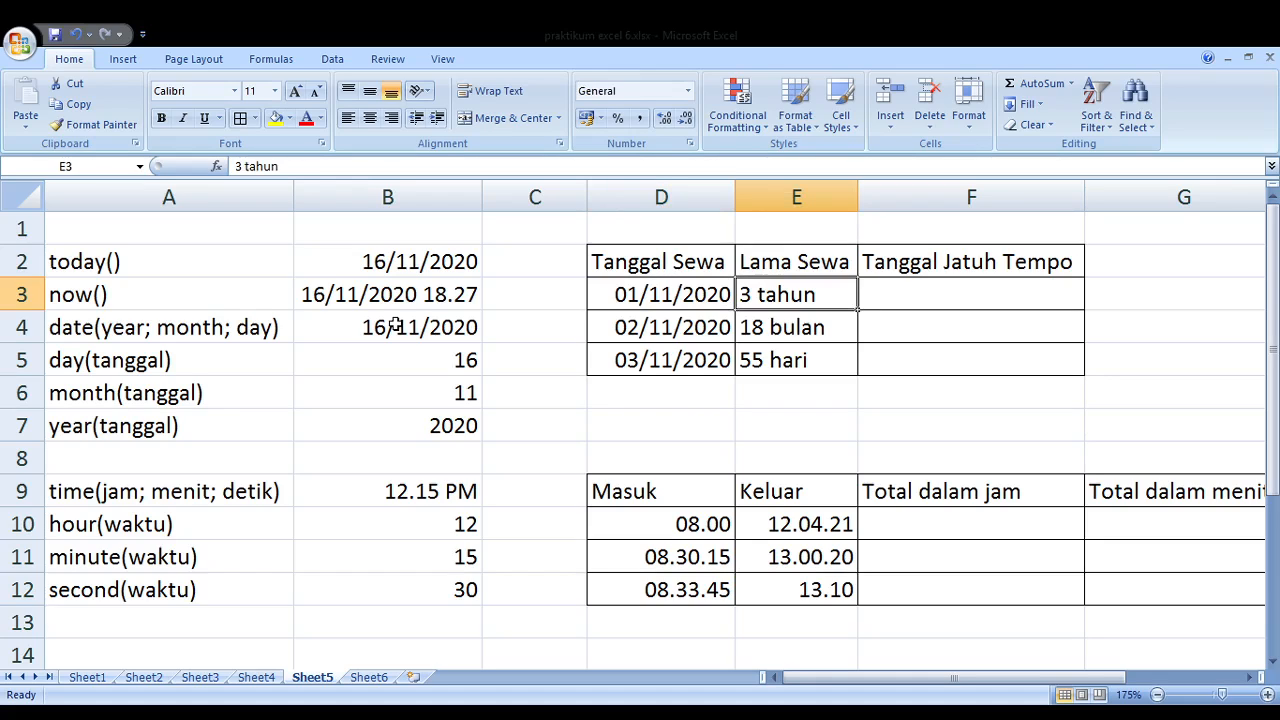
pyautogui.press('Down')
pyautogui.press('Left')
pyautogui.press('Right')
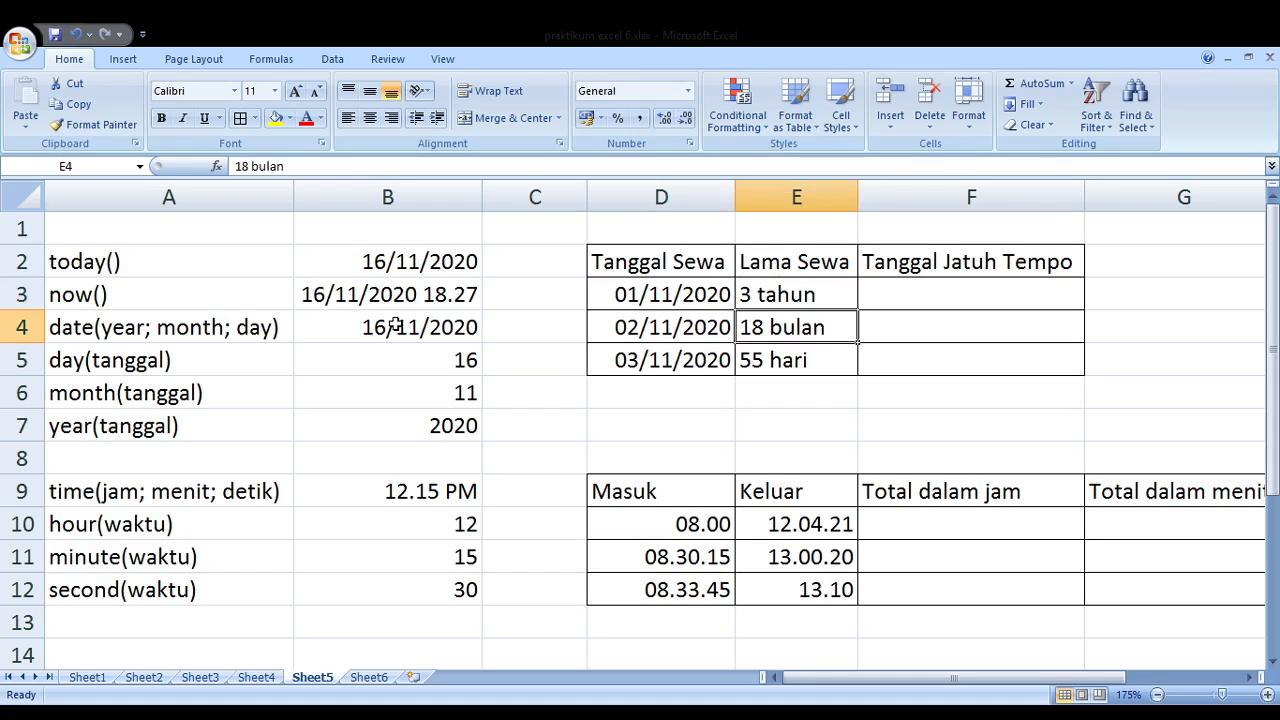
pyautogui.press('Down')
pyautogui.press('Left')
pyautogui.press('Right')
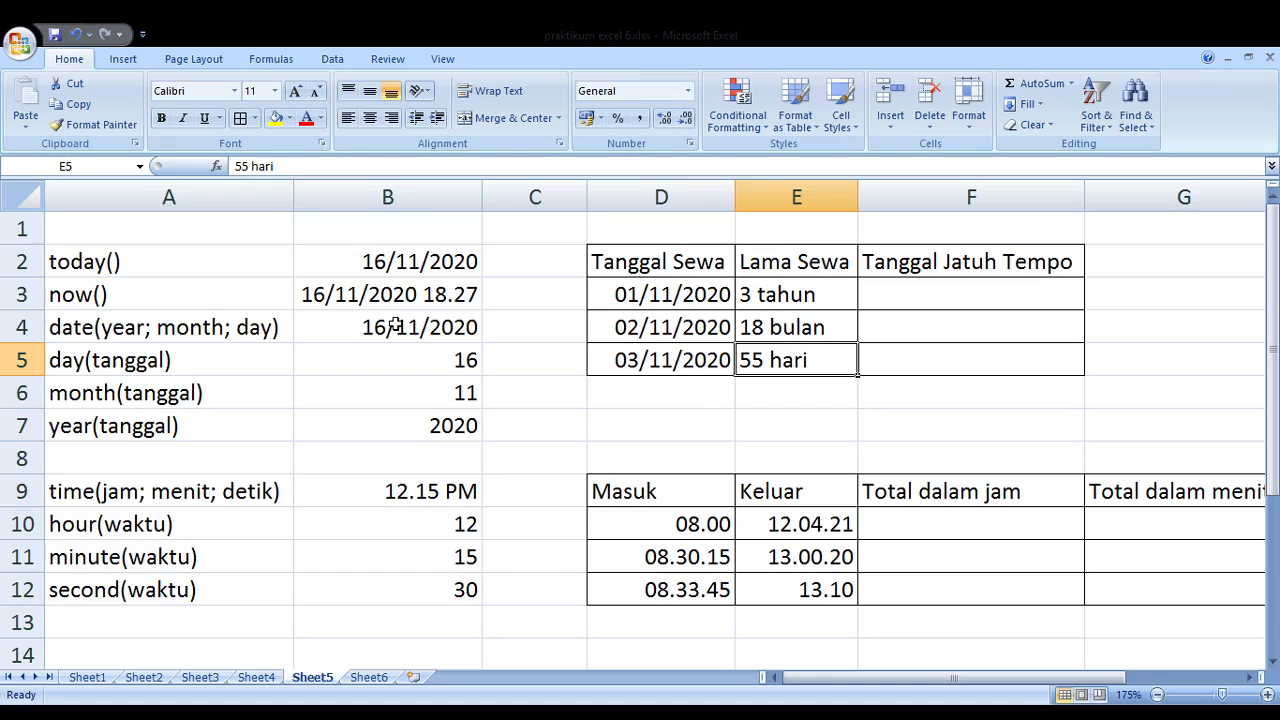
# Begin a DATE formula in cell F3 under Tanggal Jatuh Tempo, with year(D3)+3 as its year argument
pyautogui.press('Right')
pyautogui.press('Up')
pyautogui.press('Up')
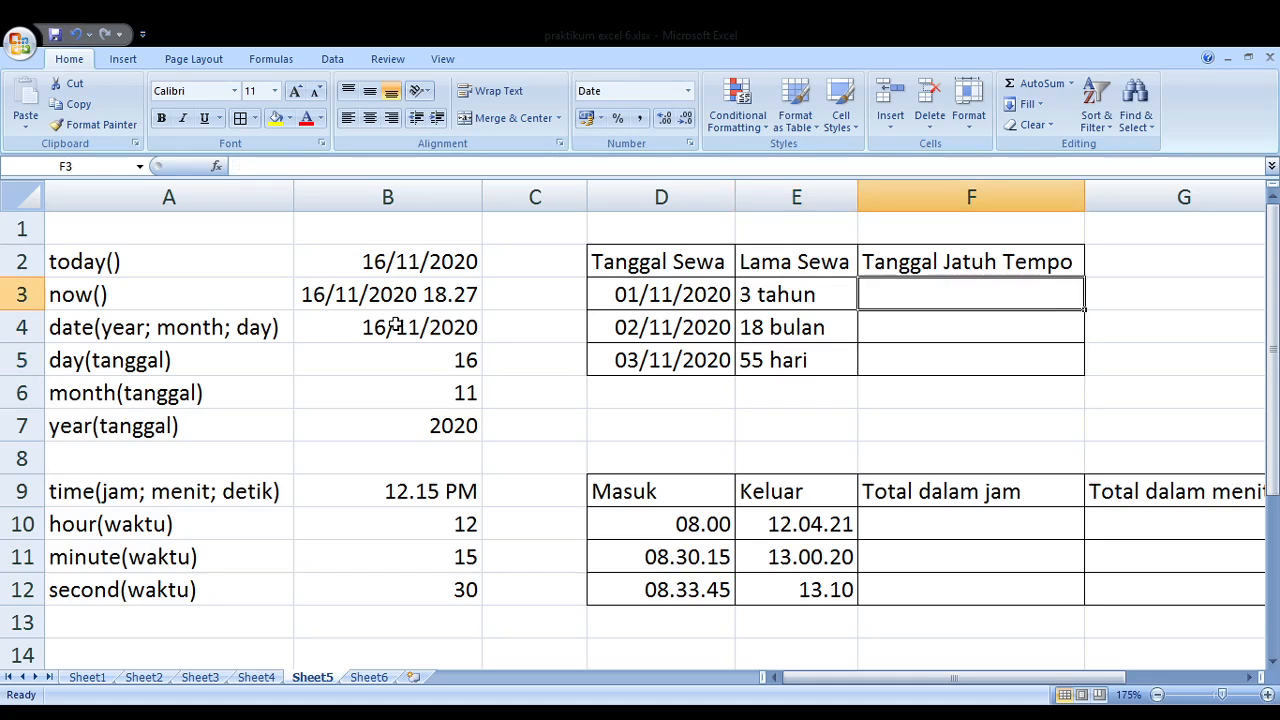
pyautogui.write('=date')
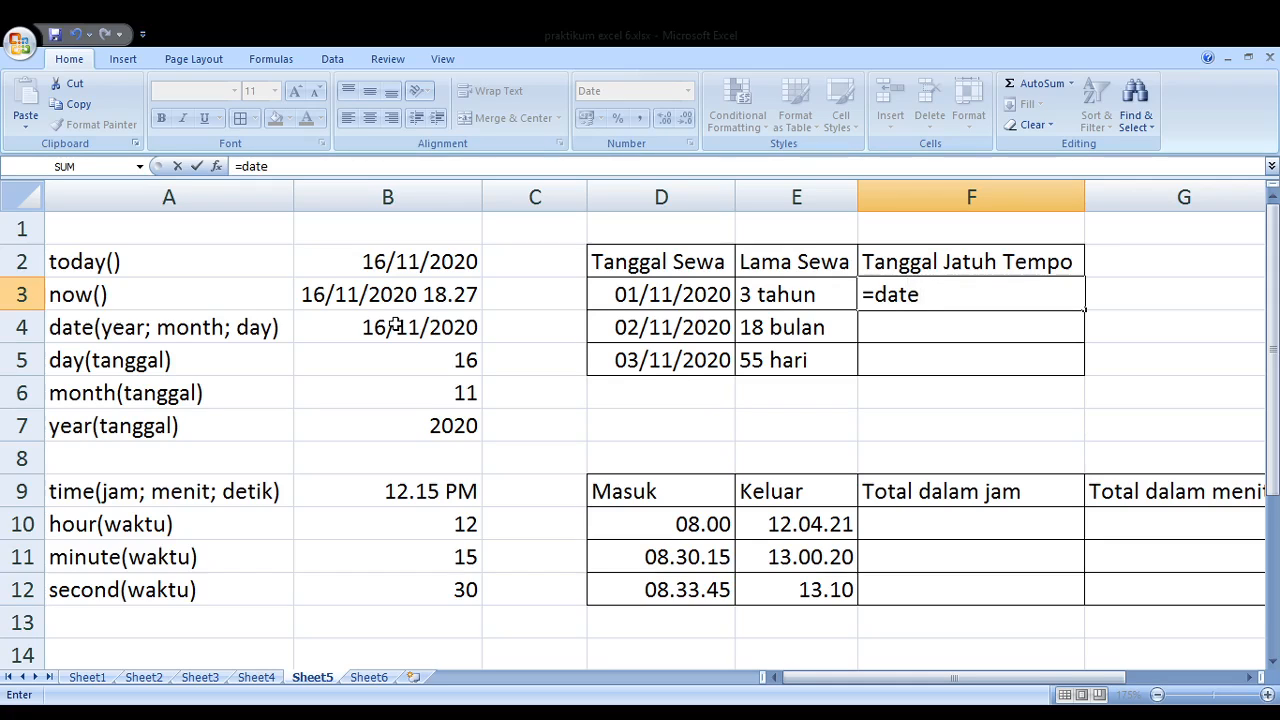
pyautogui.write('(year')
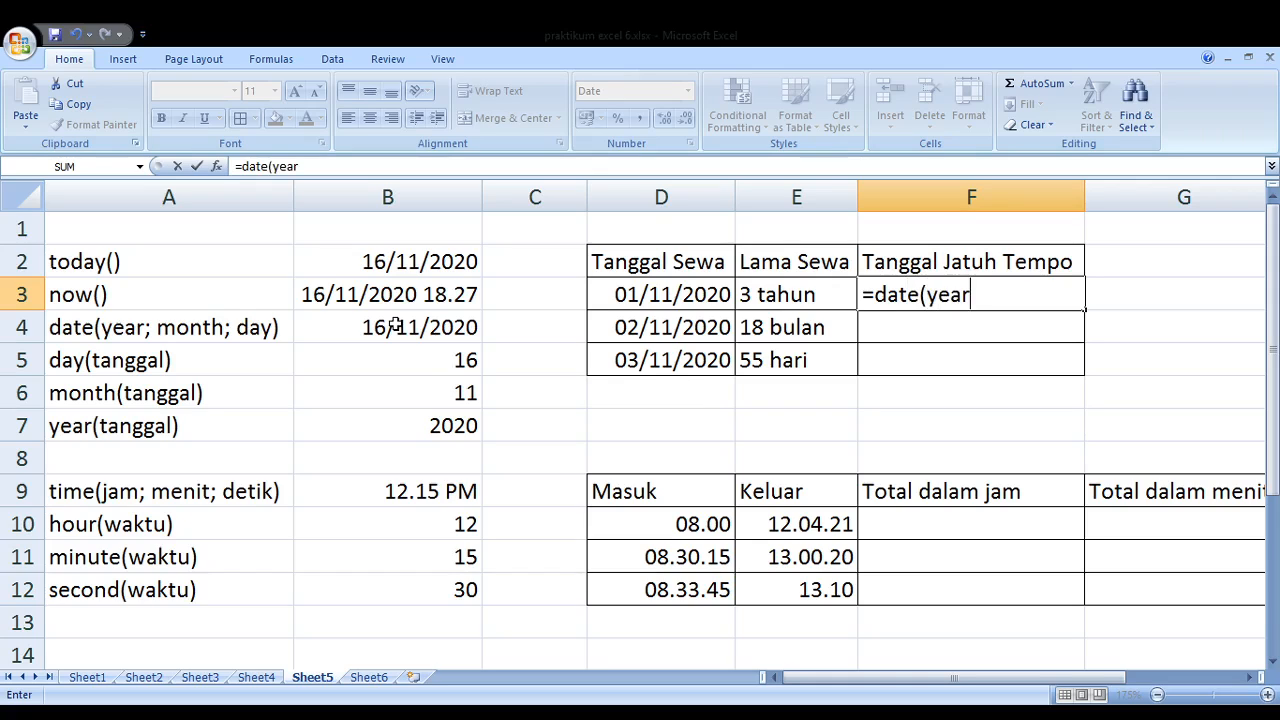
pyautogui.write('(')
pyautogui.click(645, 295)
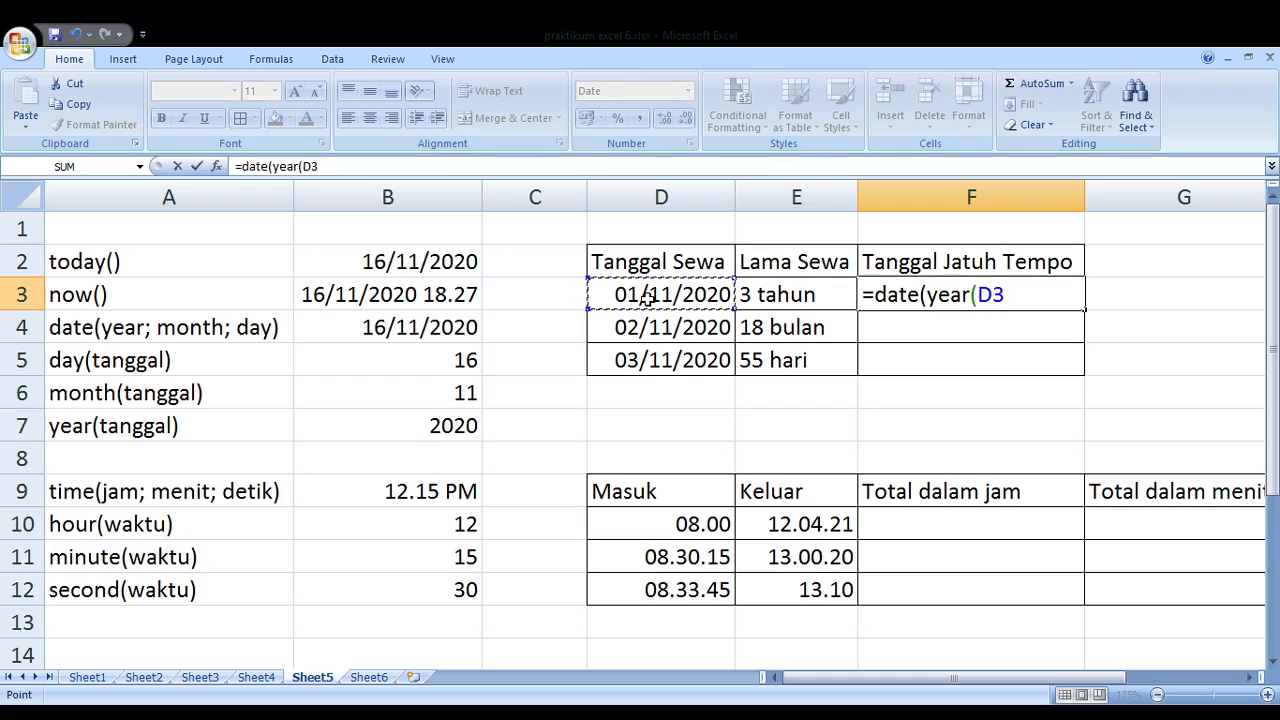
pyautogui.write(')')
pyautogui.write('+3')
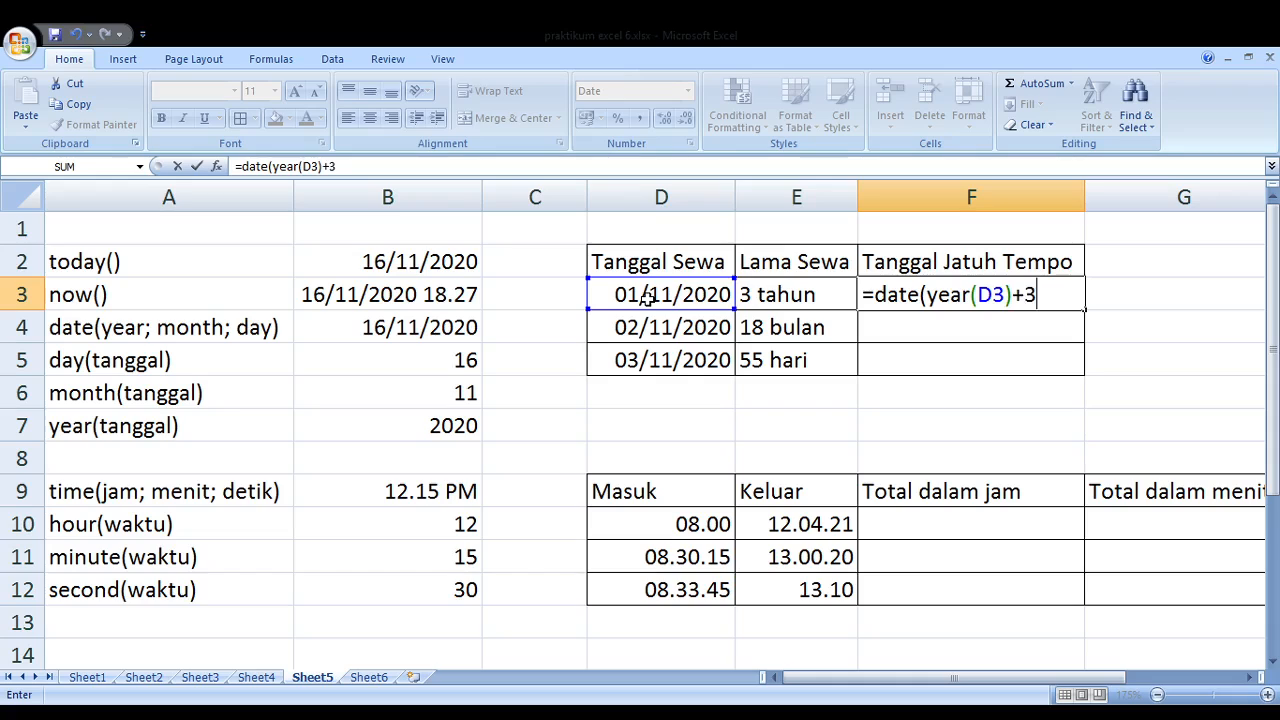
# Add month(D3) as the month argument of the DATE formula in F3
pyautogui.write(';moth')
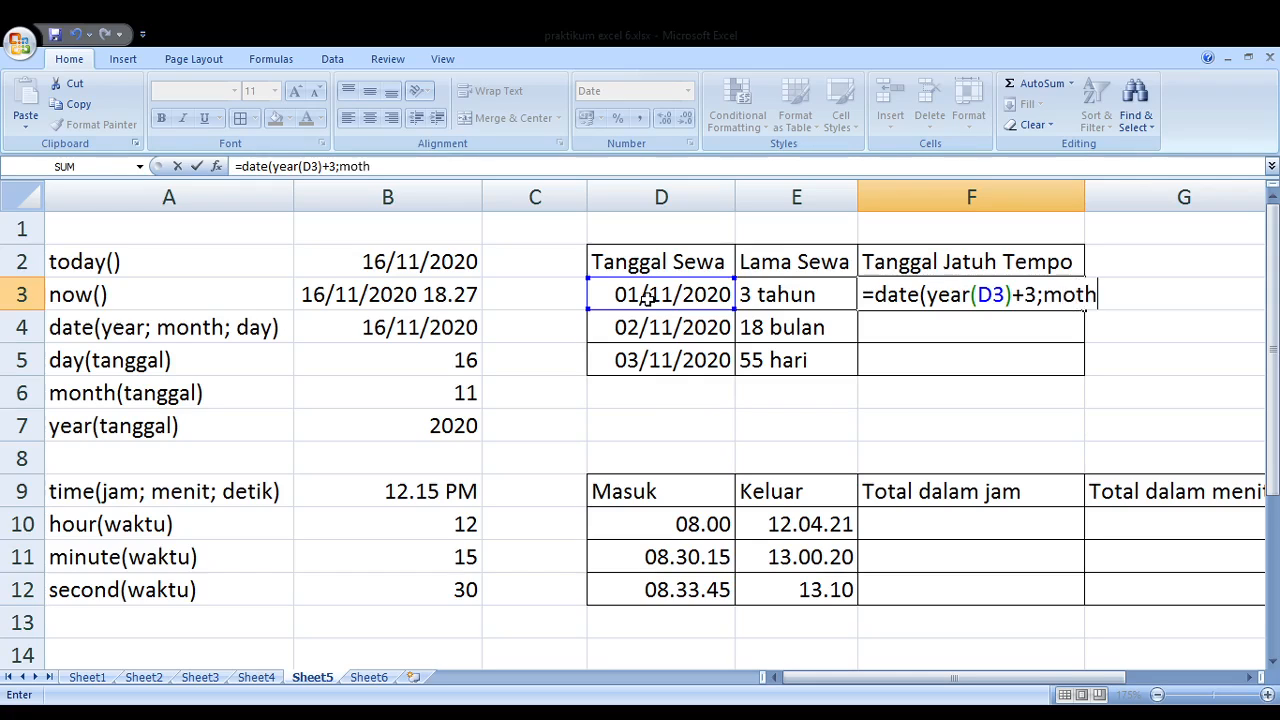
pyautogui.press('BackSpace')
pyautogui.press('BackSpace')
pyautogui.write('nth(')
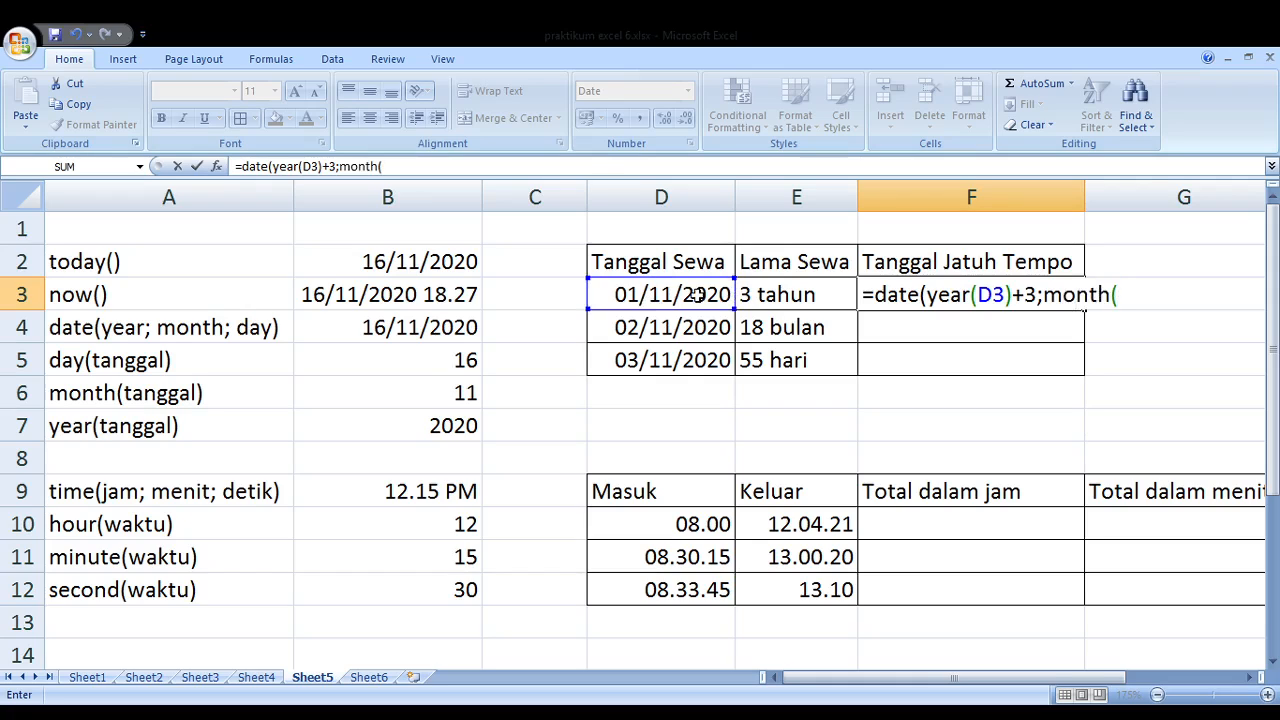
pyautogui.click(695, 295)
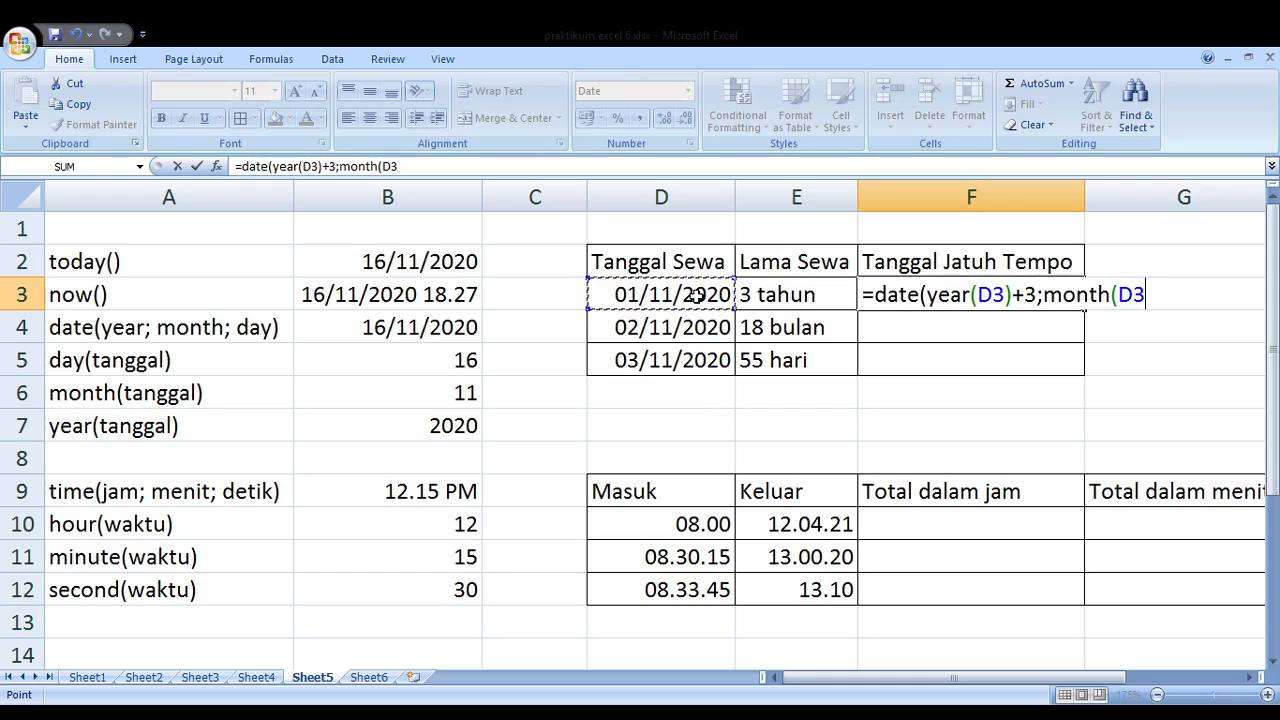
pyautogui.write(');')
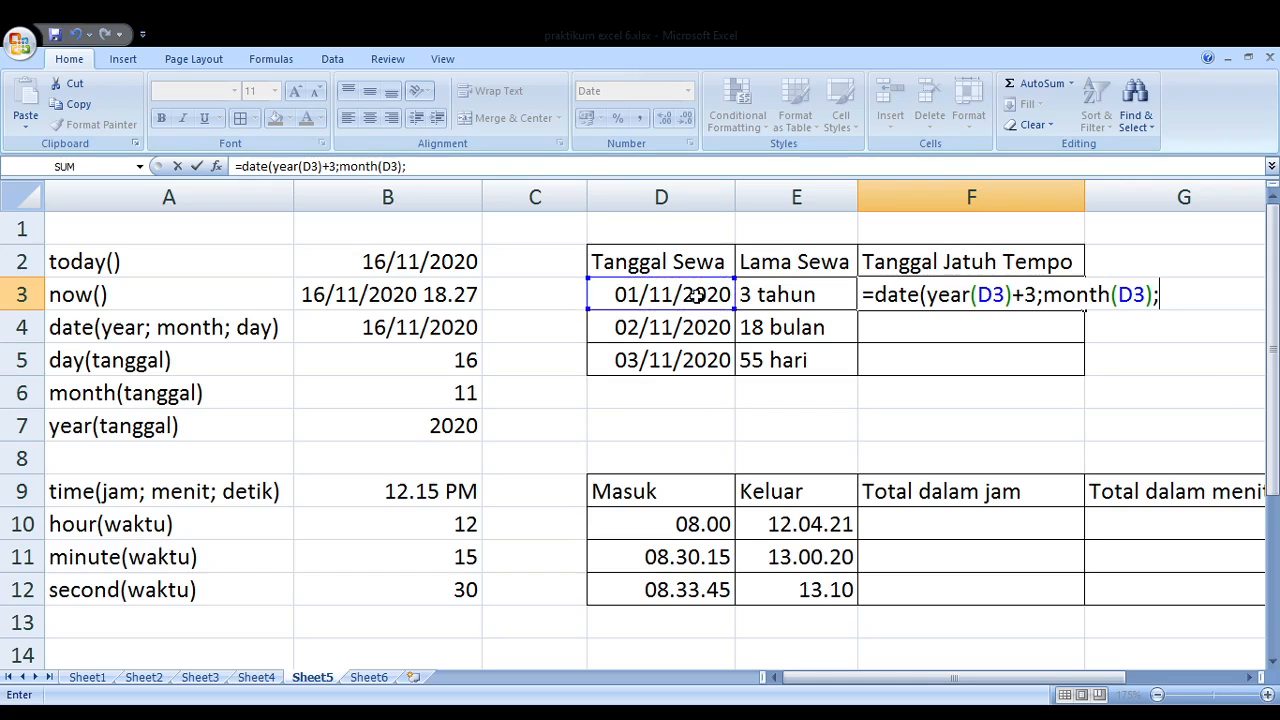
# Complete the DATE formula in F3 with day(D3) as its day argument and enter it
pyautogui.write('day(')
pyautogui.click(660, 297)
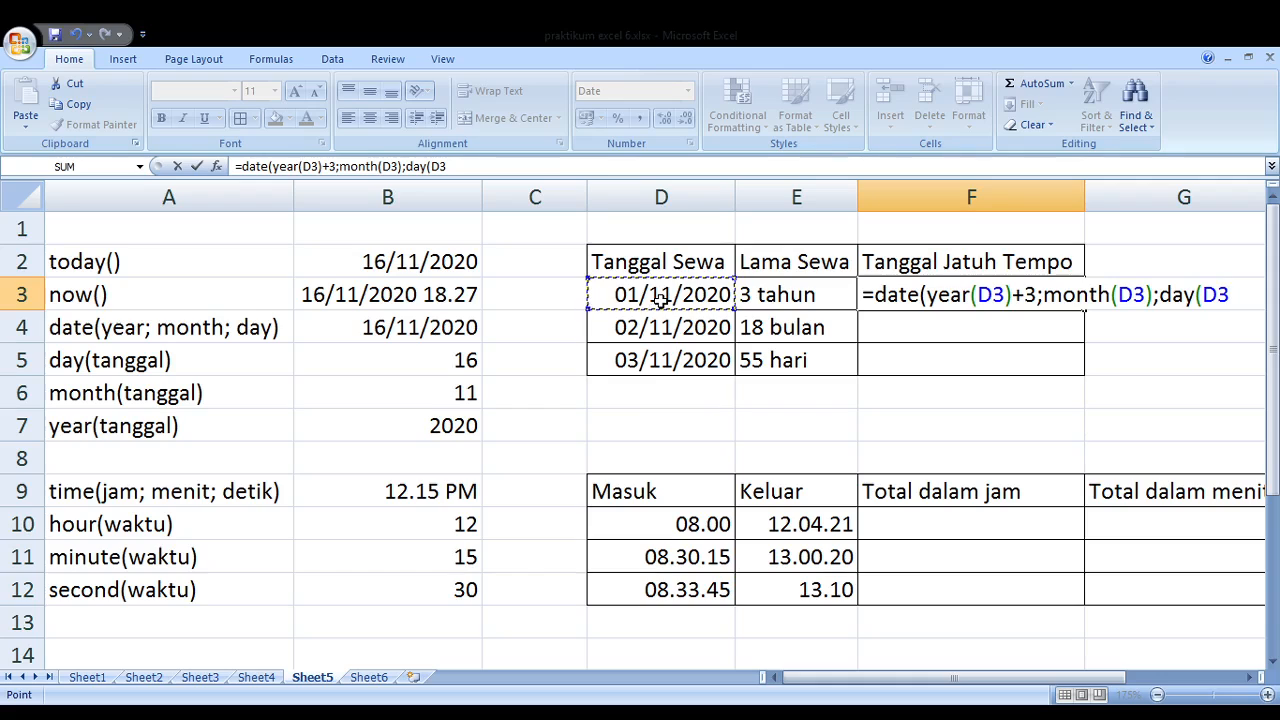
pyautogui.write(')')
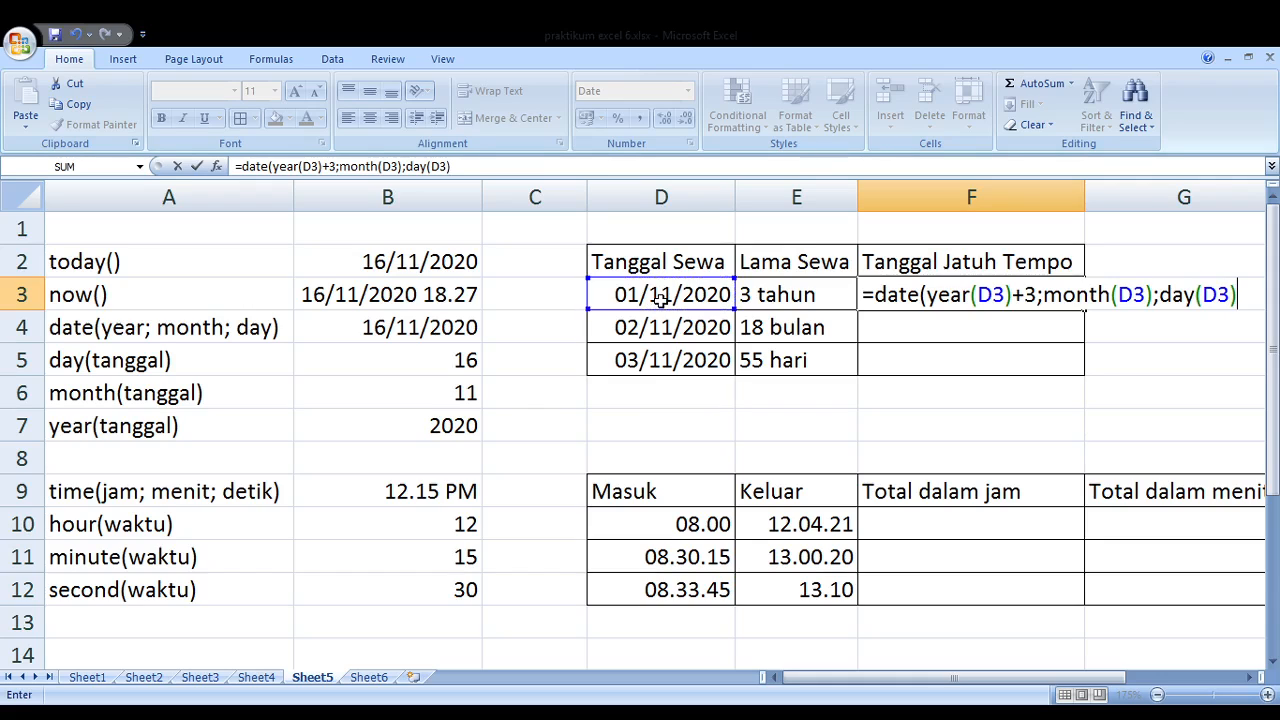
pyautogui.write(')')
pyautogui.press('Return')
pyautogui.press('Up')
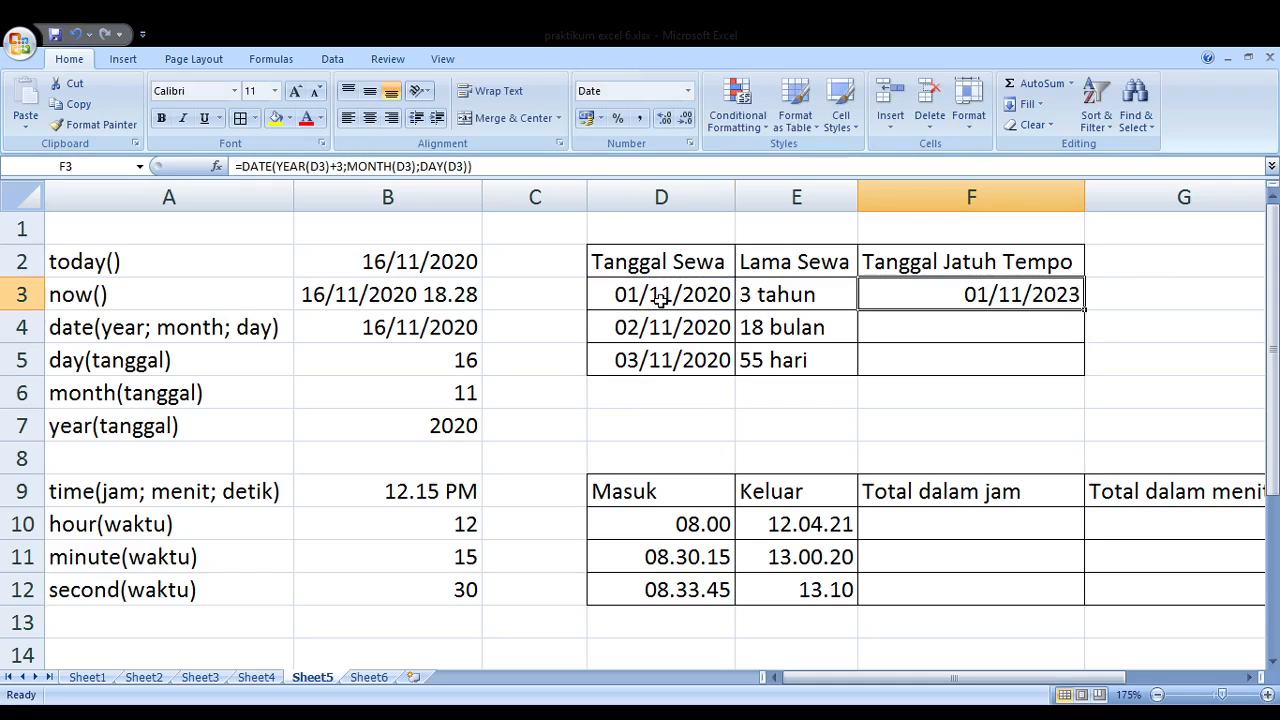
# Compare the rental date in D3 and the duration in E3 with the due date in F3
pyautogui.press('Left')
pyautogui.press('Left')
pyautogui.press('Right')
pyautogui.press('Right')
pyautogui.press('Left')
pyautogui.press('Left')
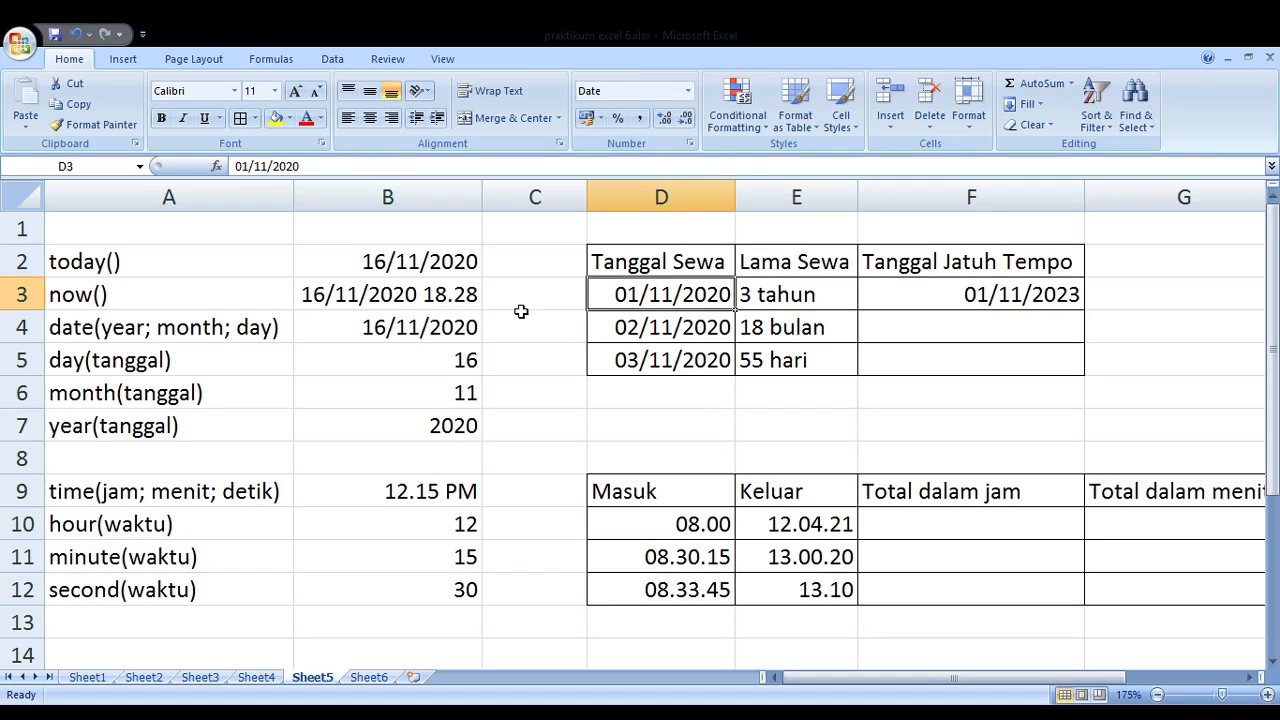
pyautogui.press('Right')
pyautogui.press('Right')
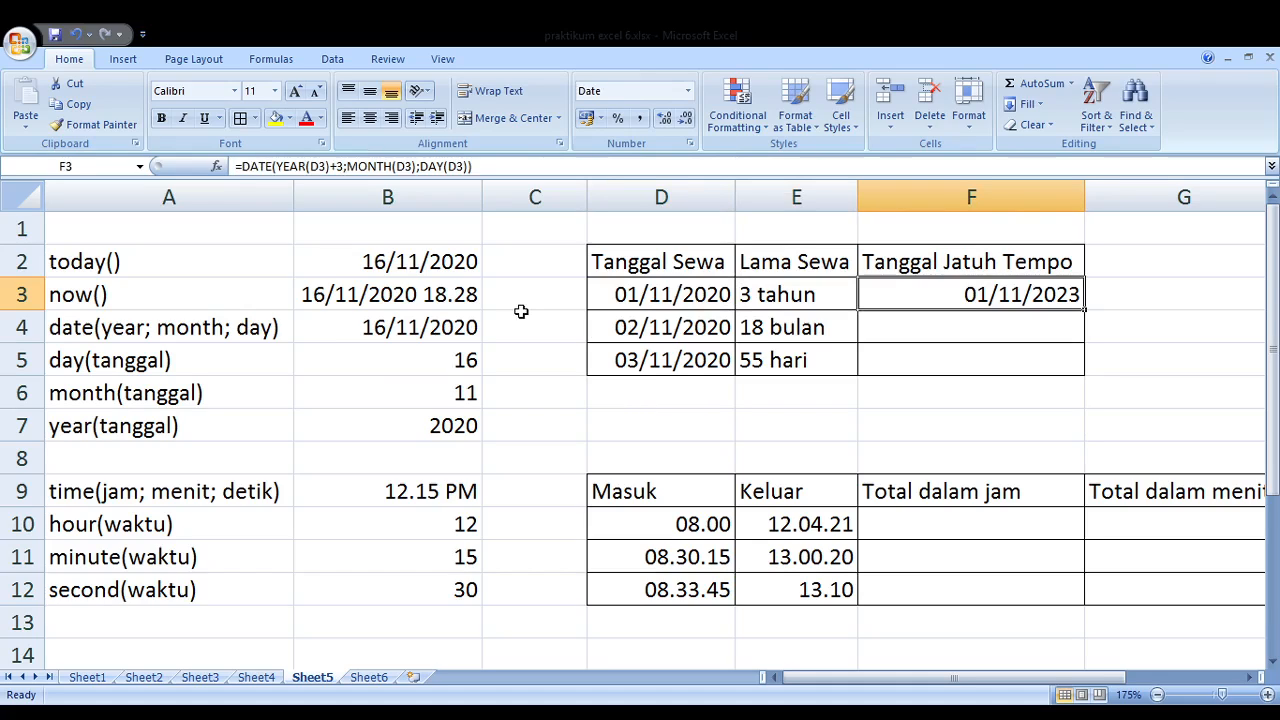
pyautogui.press('Right')
pyautogui.press('Left')
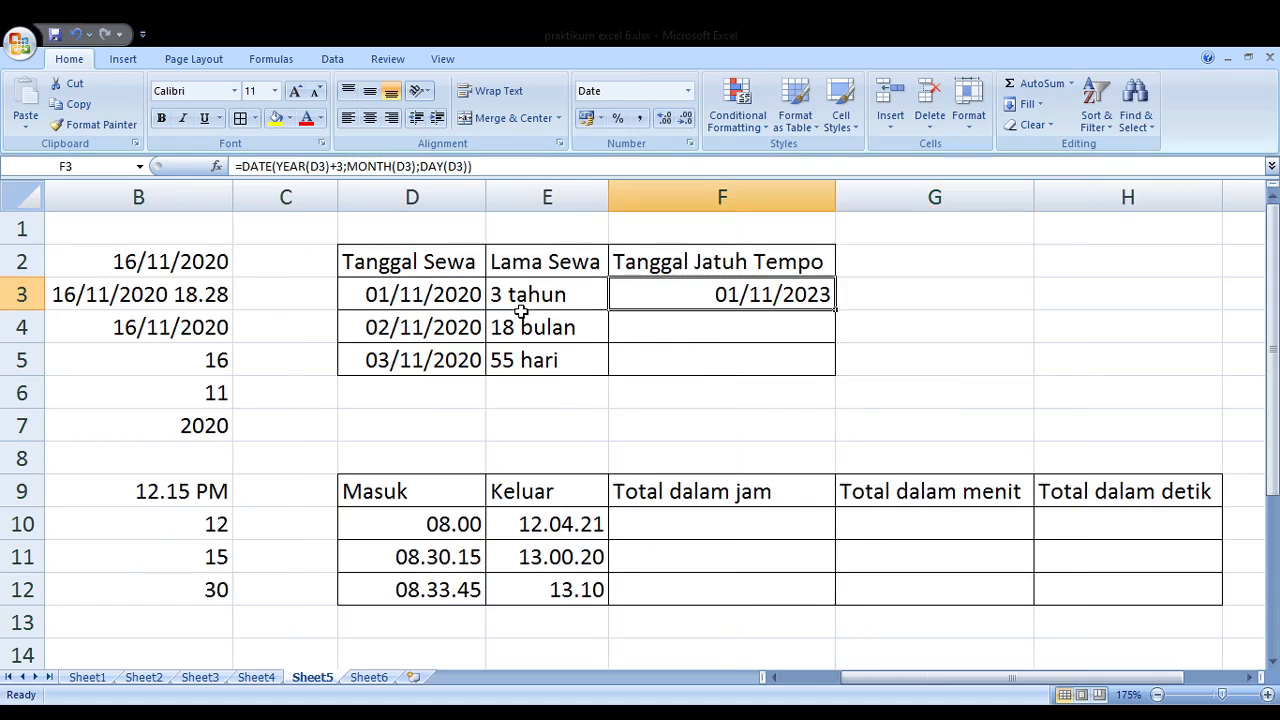
pyautogui.press('Left')
pyautogui.press('Left')
pyautogui.press('Left')
pyautogui.press('Left')
pyautogui.press('Left')
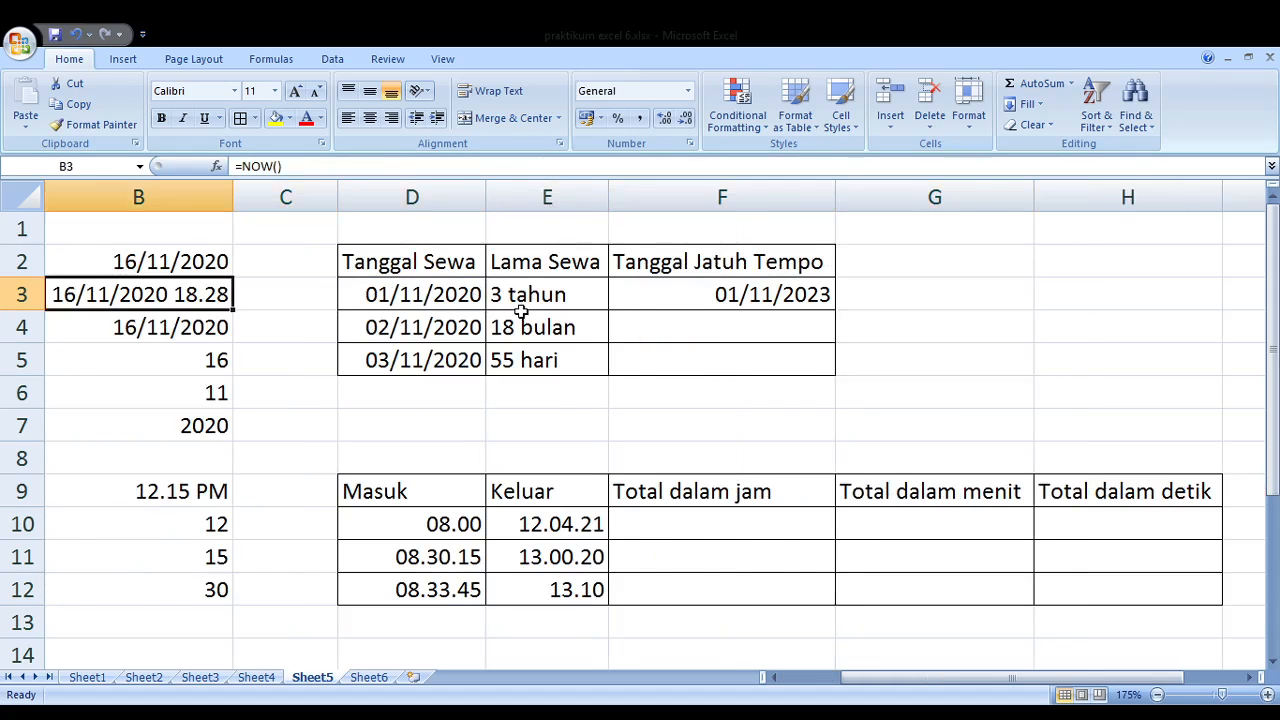
pyautogui.press('Down')
pyautogui.press('Right')
pyautogui.press('Right')
pyautogui.press('Right')
pyautogui.press('Right')
pyautogui.press('Right')
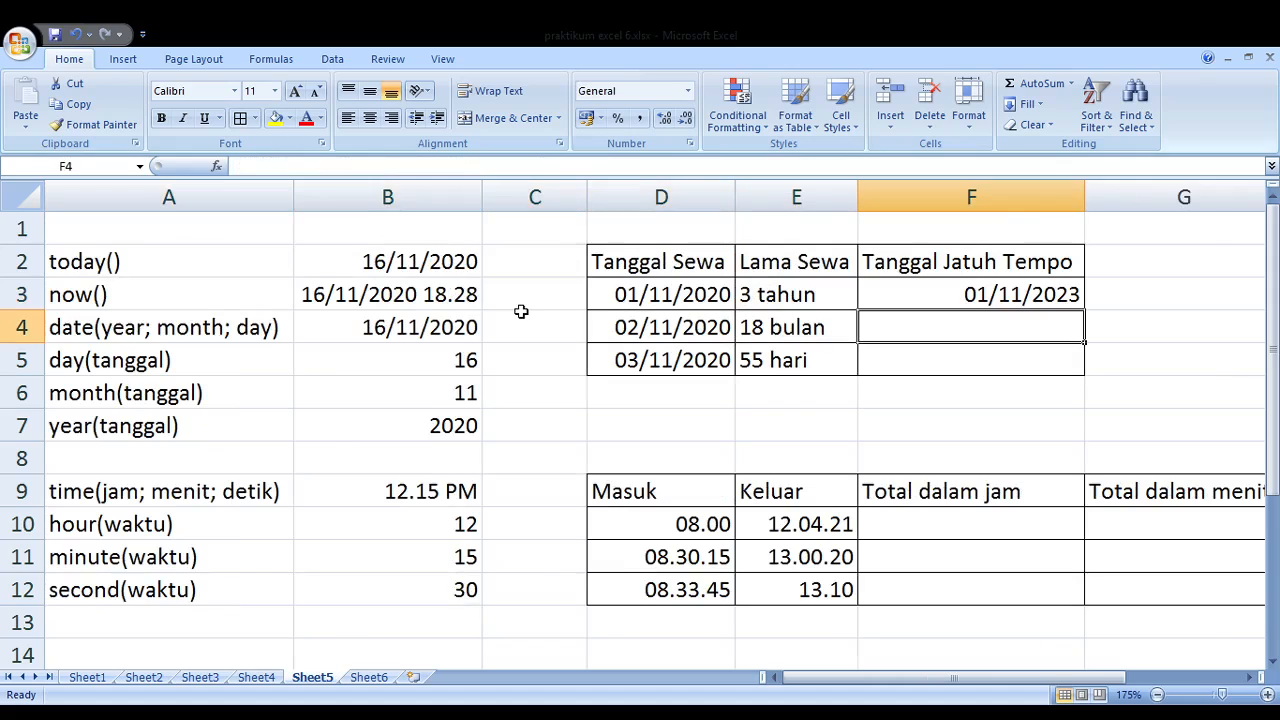
pyautogui.write('=')
pyautogui.press('Escape')
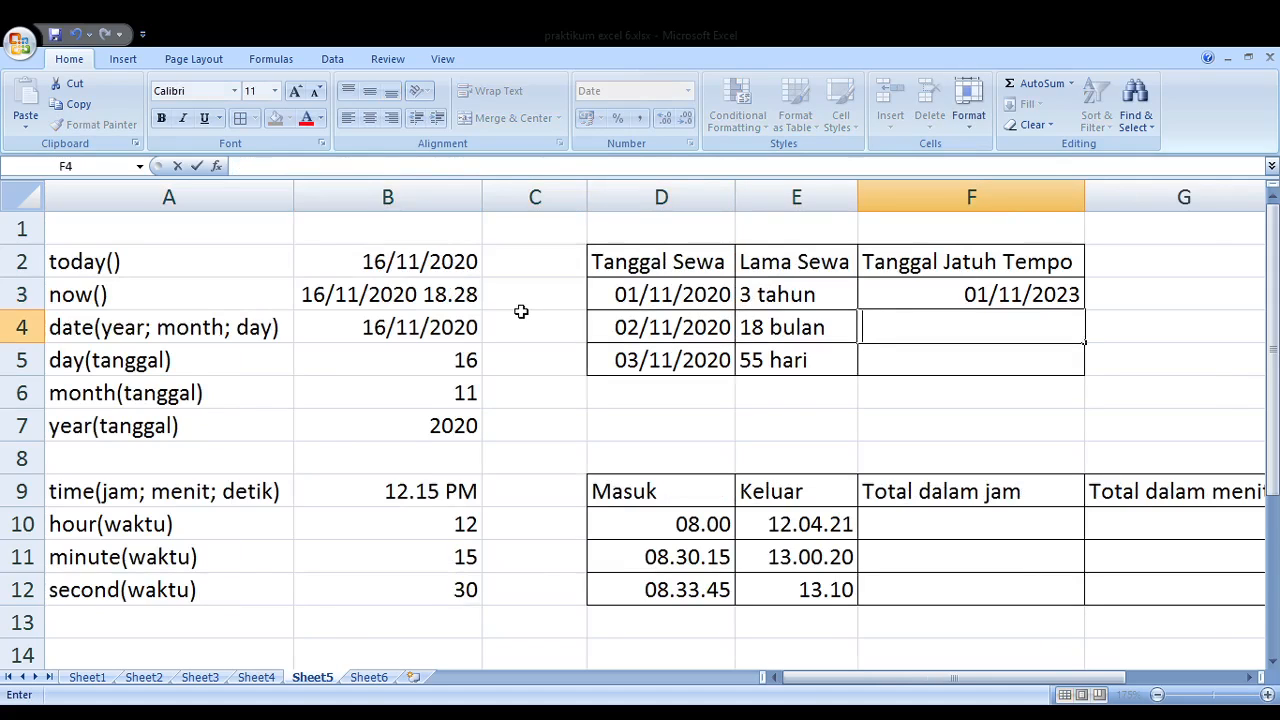
# Fill the due-date formula from F3 down into F4, keeping the cell's regular, non-bold font
pyautogui.press('Up')
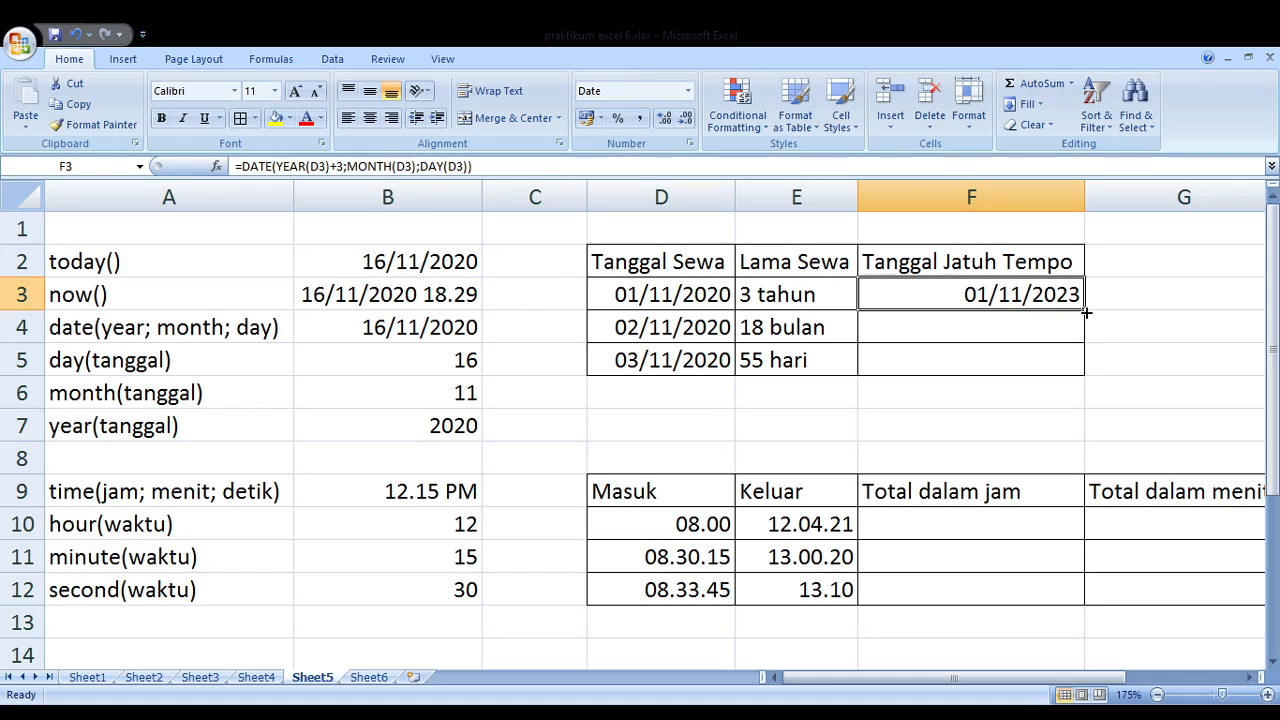
pyautogui.moveTo(1084, 311); pyautogui.dragTo(1082, 342)
pyautogui.click(969, 327)
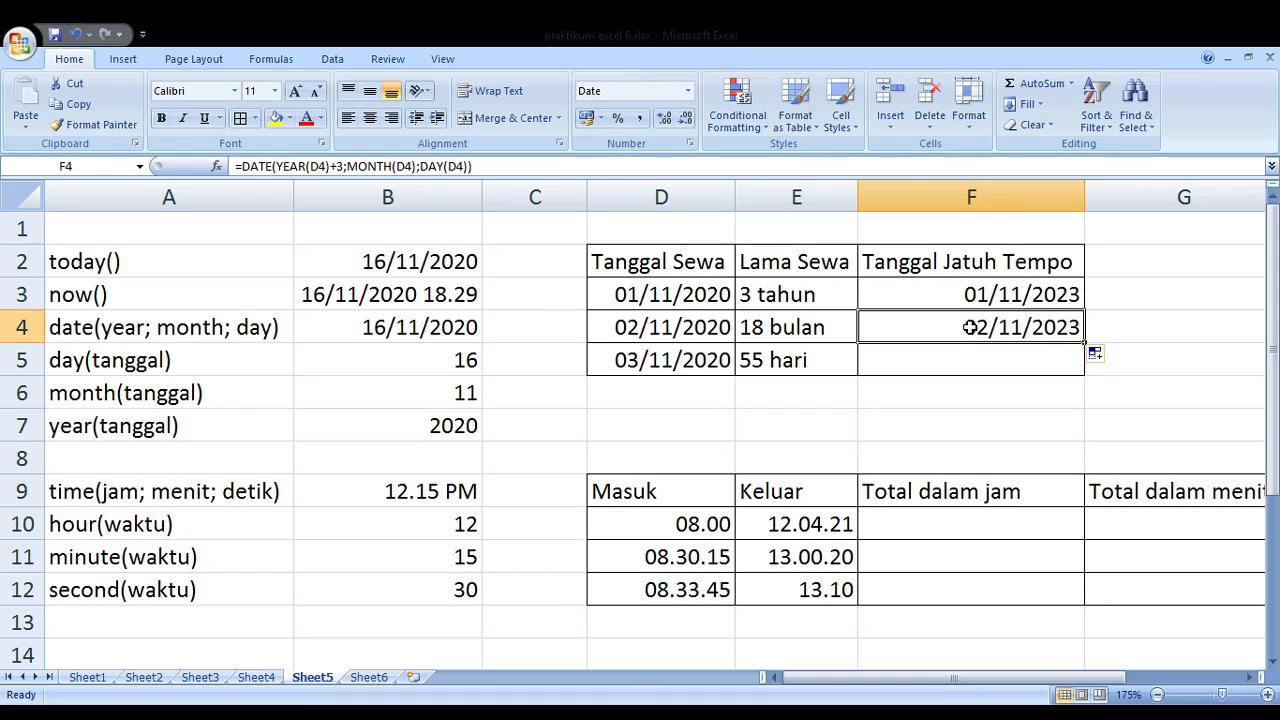
pyautogui.hotkey('ctrl', 'b')
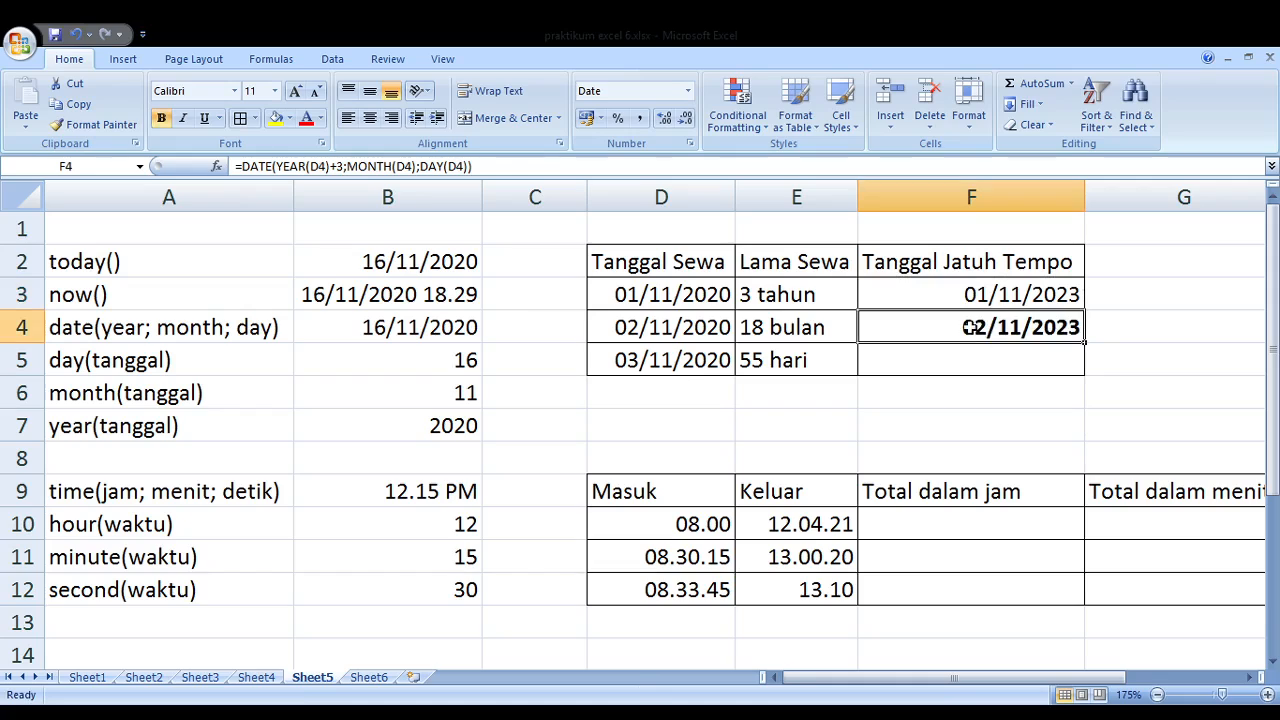
pyautogui.hotkey('ctrl', 'b')
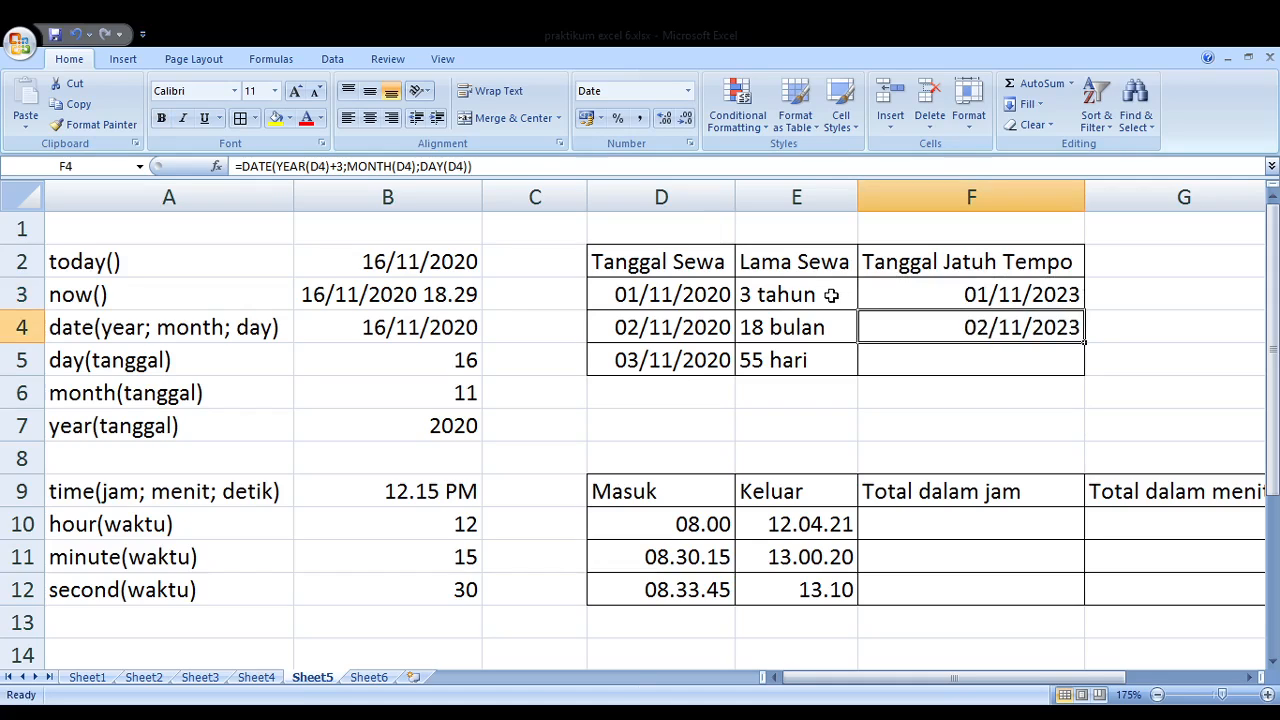
# Remove the +3 from the year argument of the DATE formula in F4
pyautogui.doubleClick(993, 326)
pyautogui.click(1029, 327)
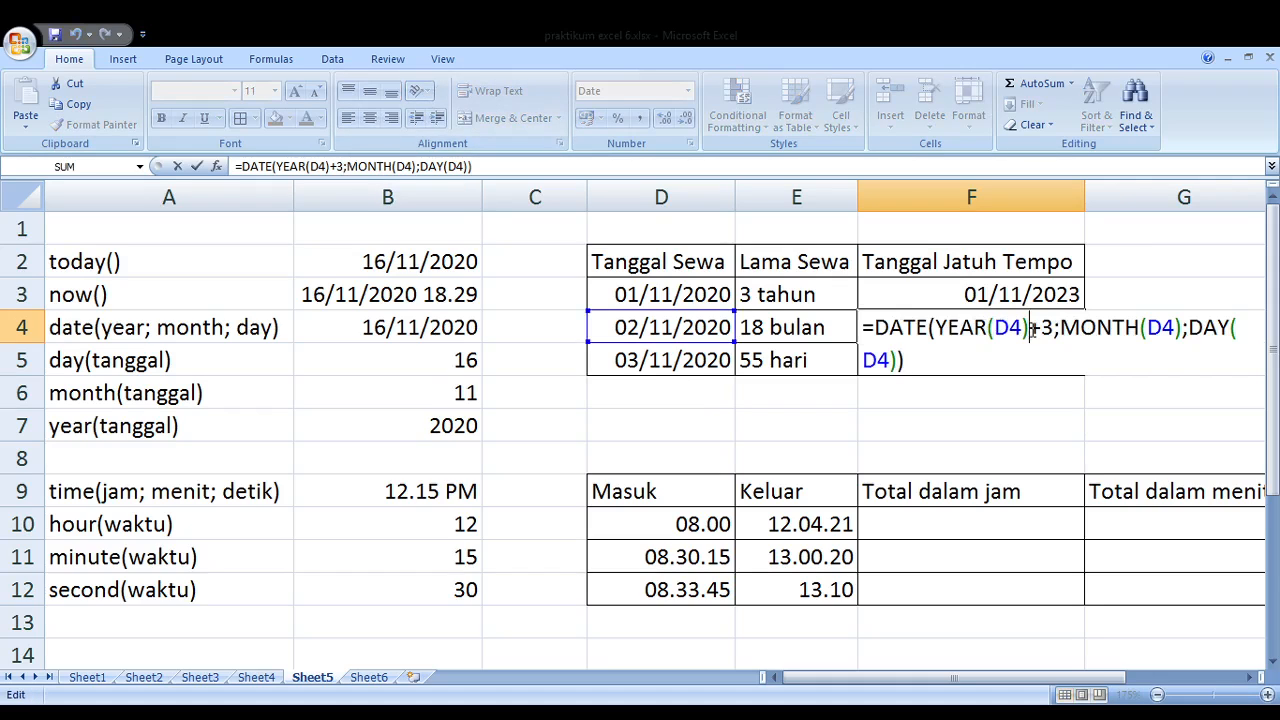
pyautogui.hotkey('shift', 'Right')
pyautogui.hotkey('shift', 'Right')
pyautogui.press('Delete')
# Add +18 to the month argument MONTH(D4) of the F4 formula and enter it
pyautogui.press('Right')
pyautogui.press('Right')
pyautogui.press('Right')
pyautogui.press('Right')
pyautogui.press('Right')
pyautogui.press('Right')
pyautogui.press('Right')
pyautogui.press('Right')
pyautogui.press('Right')
pyautogui.press('Right')
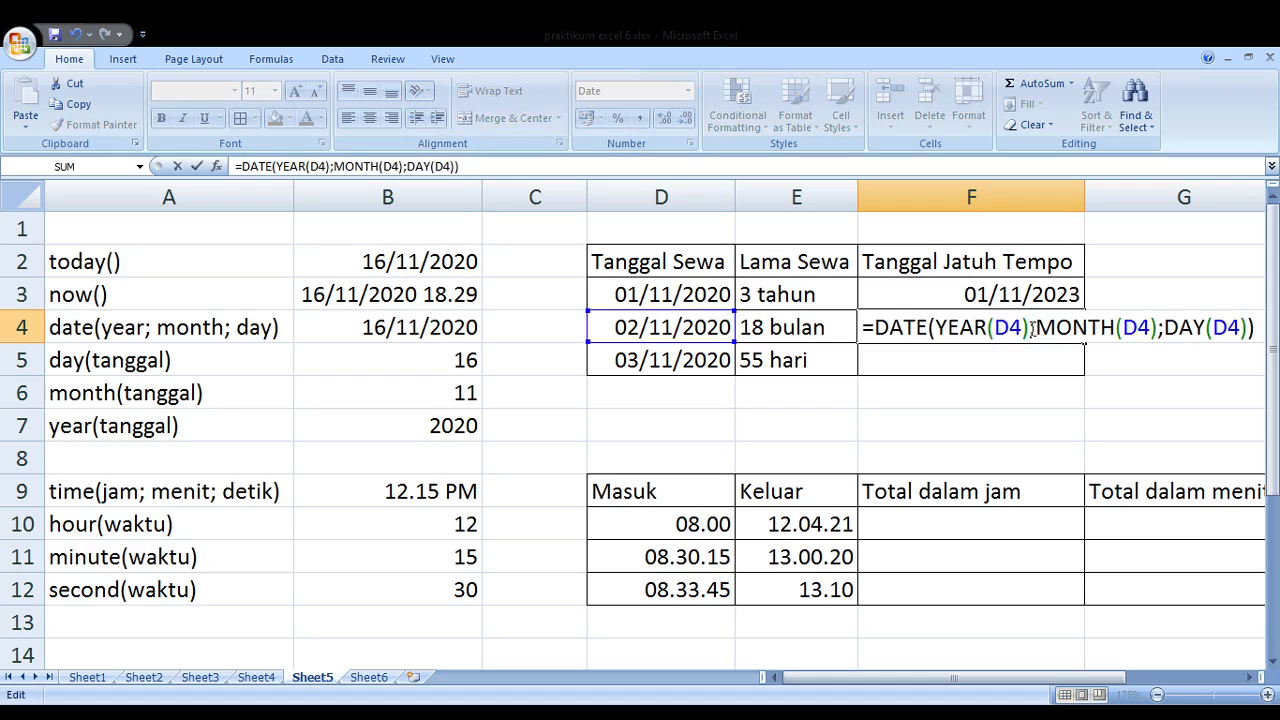
pyautogui.press('Right')
pyautogui.press('Right')
pyautogui.press('Right')
pyautogui.write('+1')
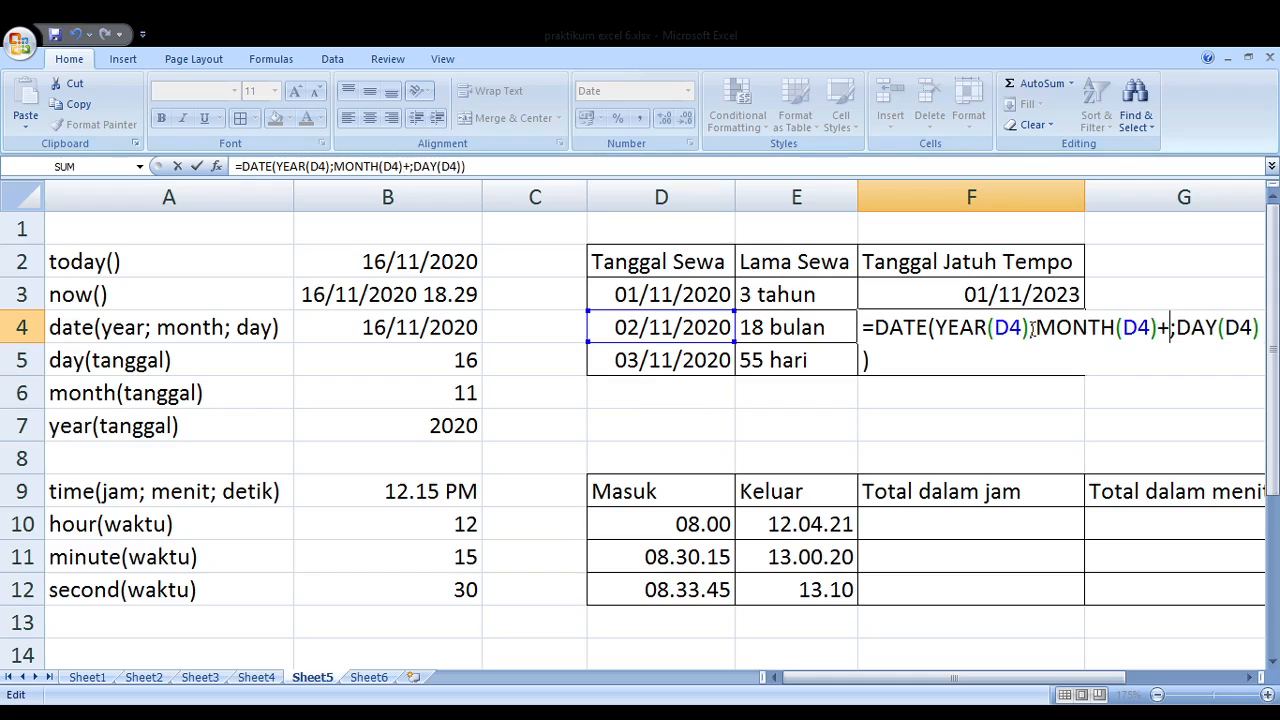
pyautogui.write('8')
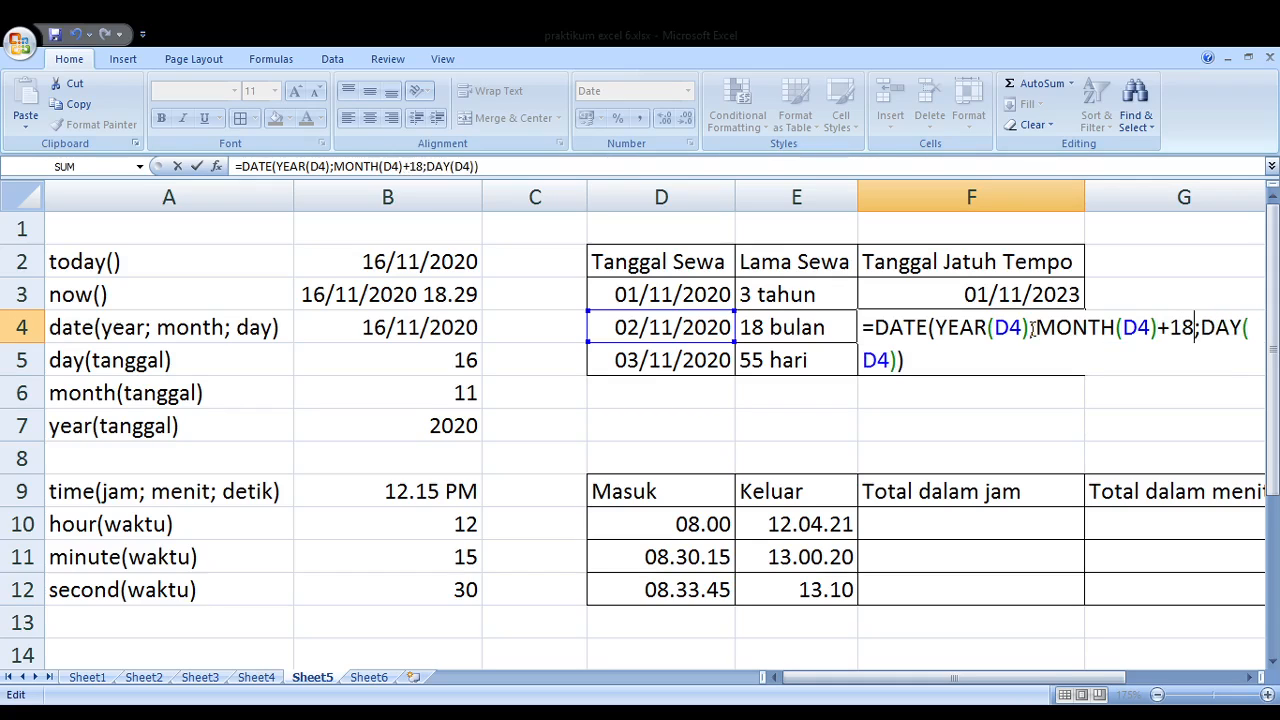
pyautogui.press('Return')
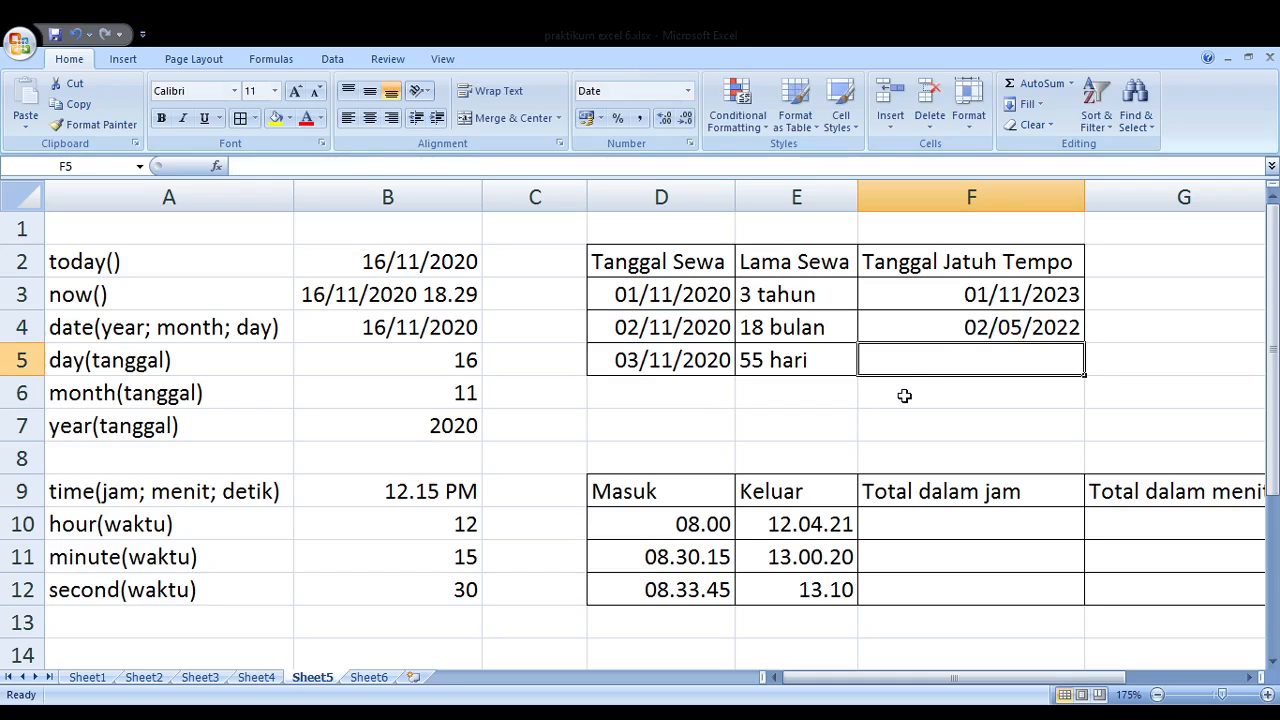
# Compare the rental date in D4 and the duration in E4 with the due date in F4
pyautogui.press('Up')
pyautogui.press('Left')
pyautogui.press('Left')
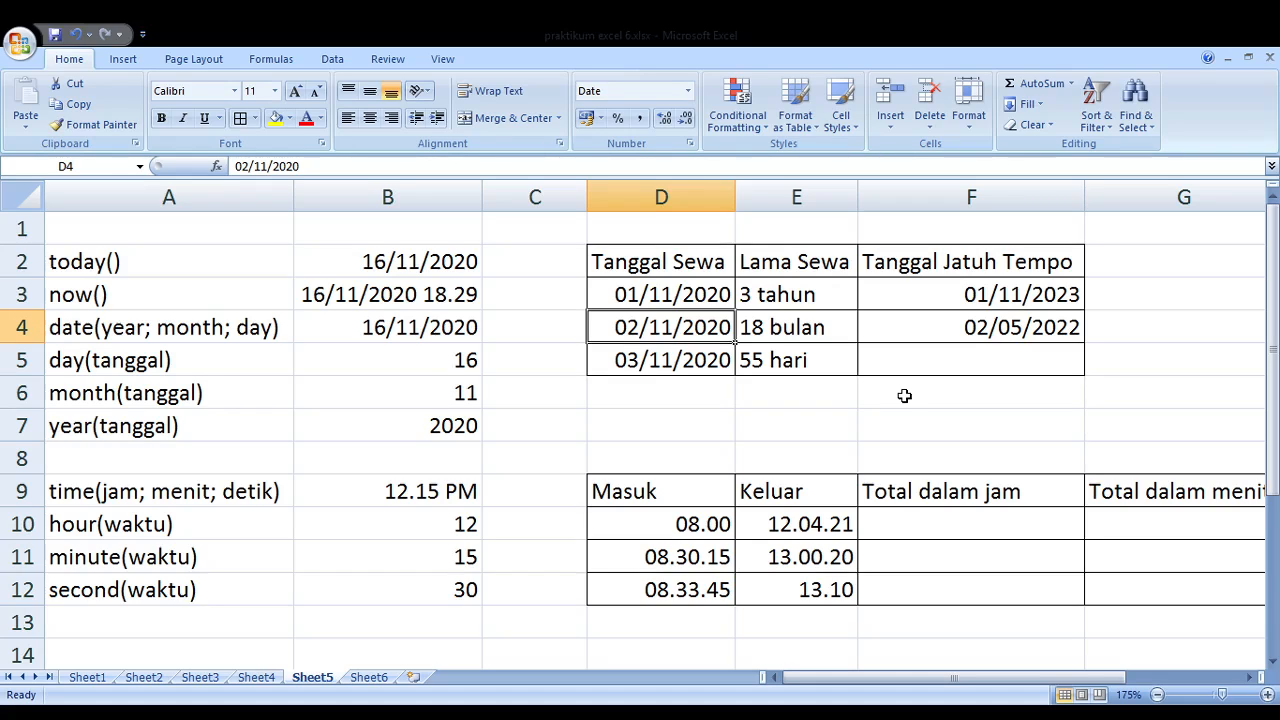
pyautogui.press('Right')
pyautogui.press('Right')
pyautogui.press('Right')
pyautogui.press('Left')
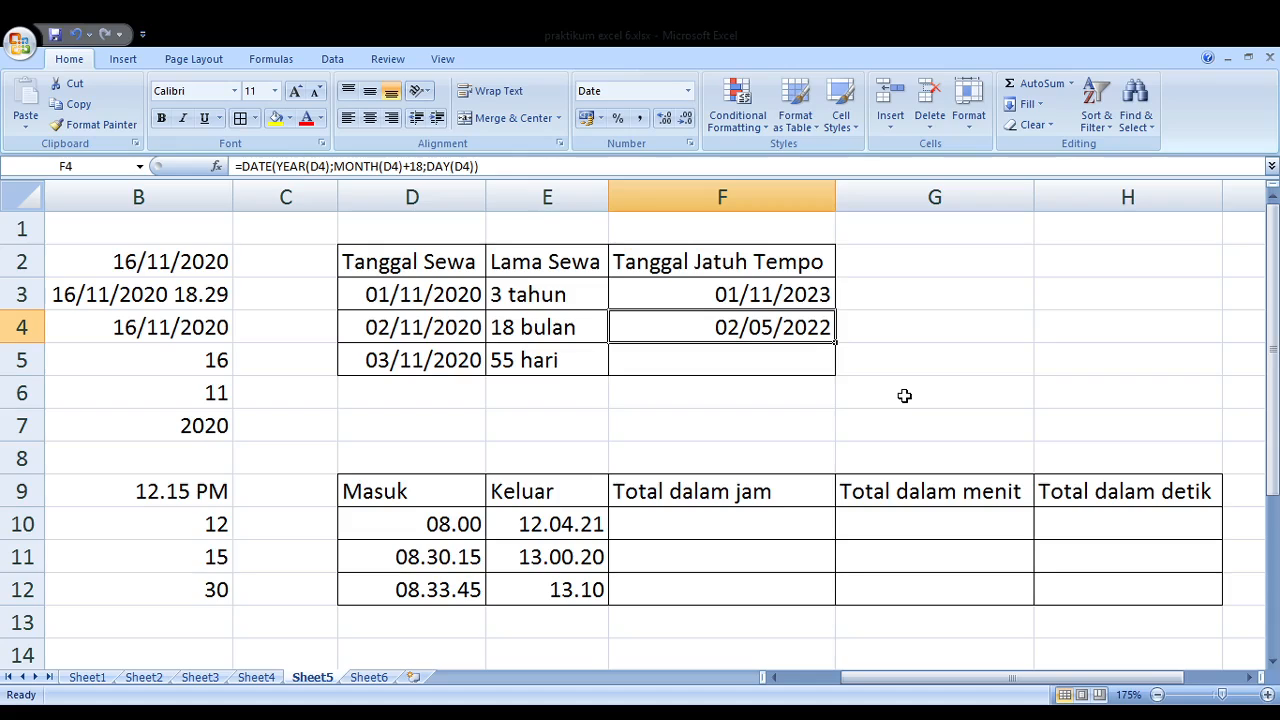
pyautogui.press('Left')
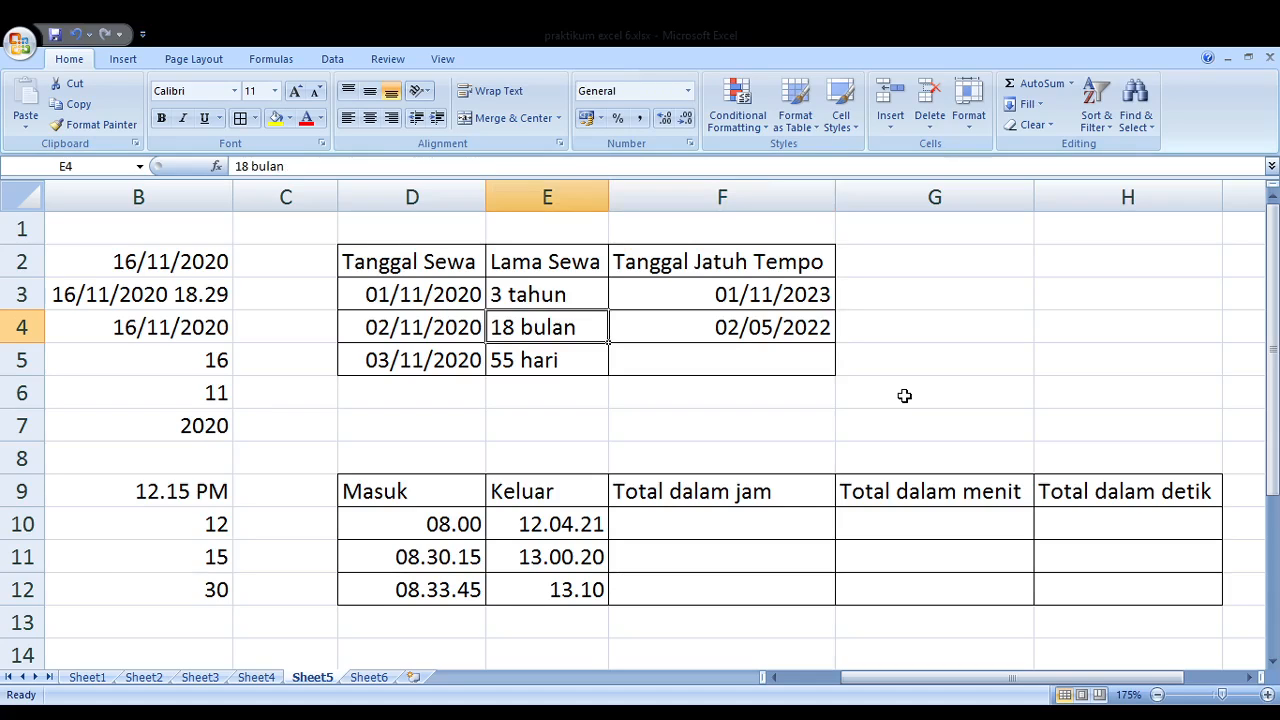
pyautogui.press('Right')
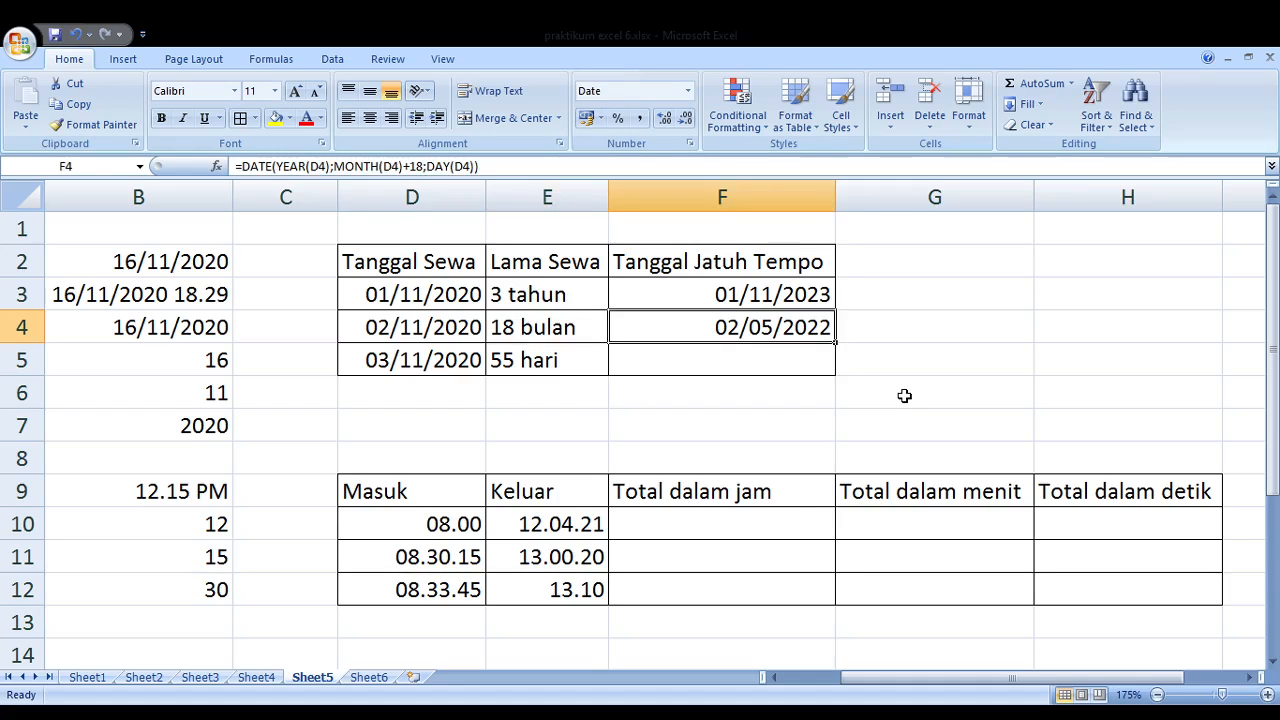
# Review the rental date in D5, and fill the due-date formula from F4 down into F5
pyautogui.press('Down')
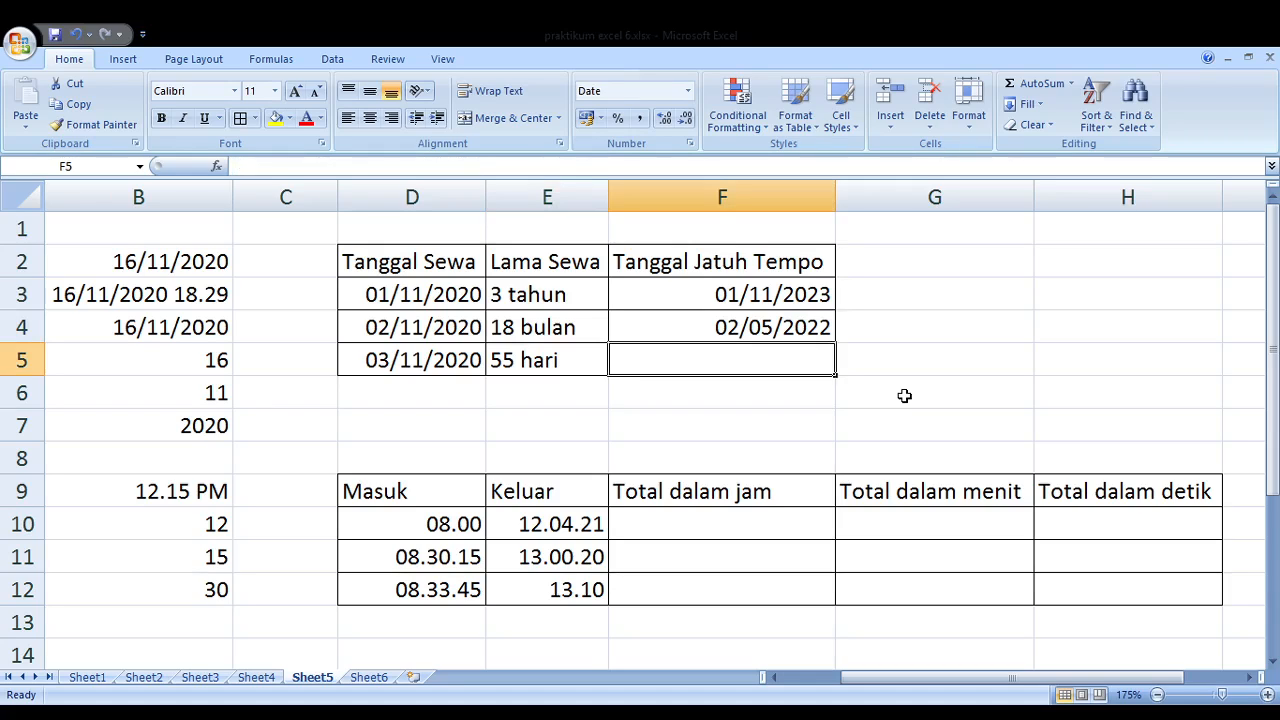
pyautogui.press('Left')
pyautogui.press('Left')
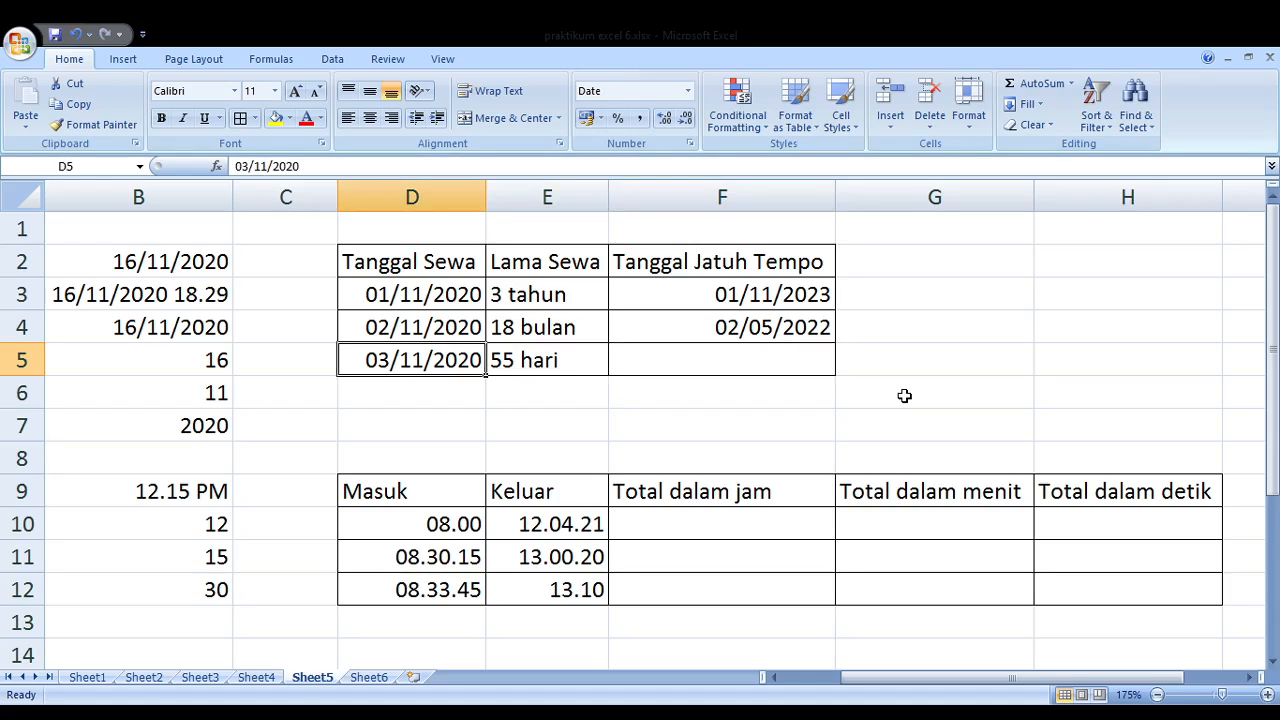
pyautogui.press('Right')
pyautogui.press('Right')
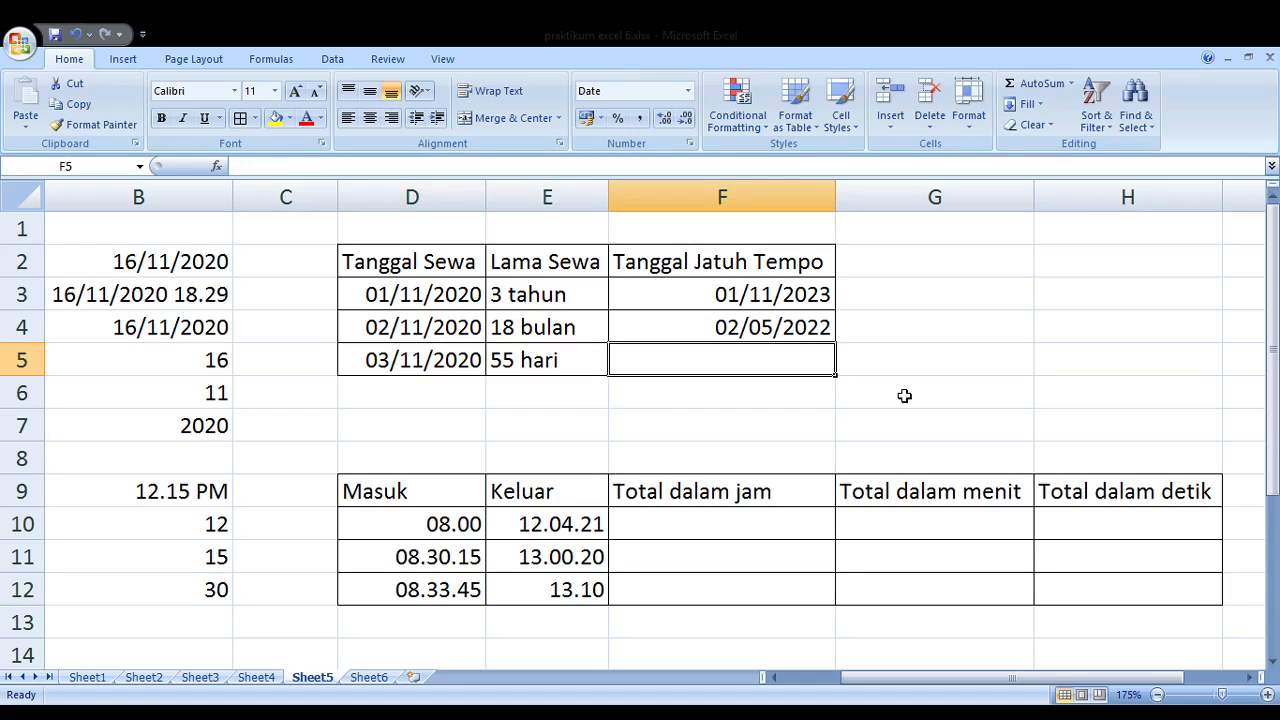
pyautogui.press('Up')
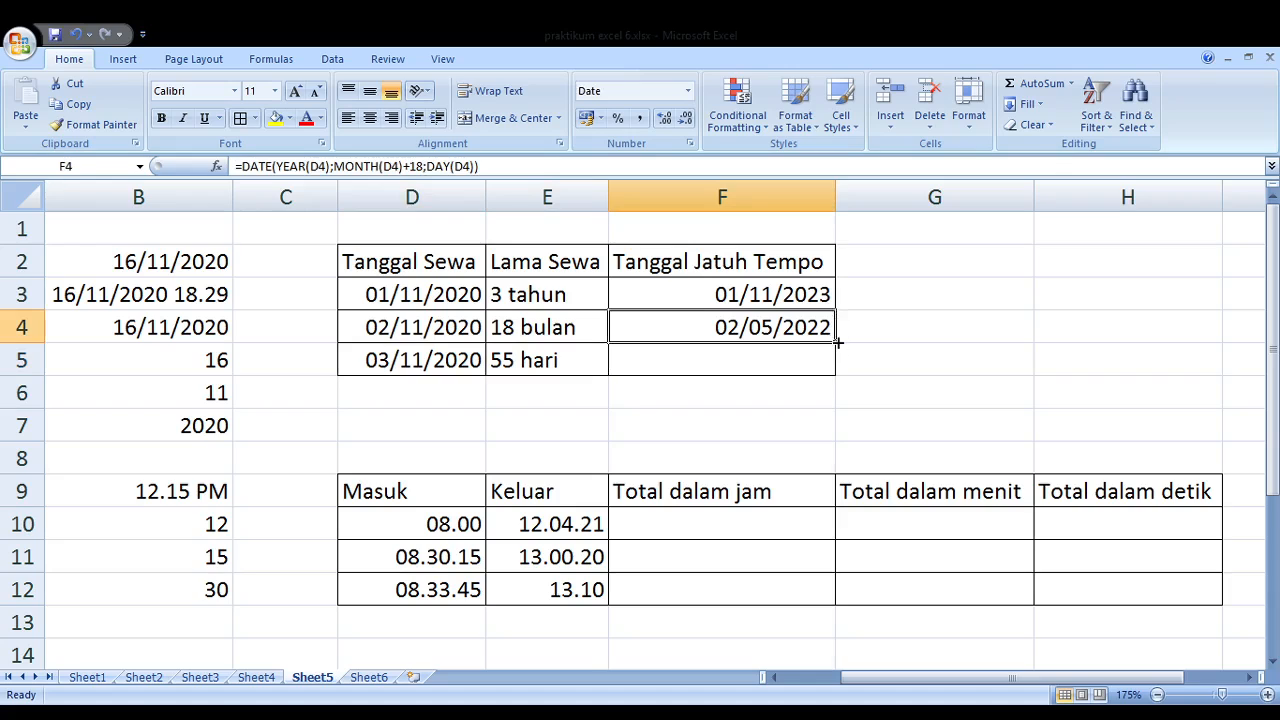
pyautogui.moveTo(836, 338); pyautogui.dragTo(838, 366)
pyautogui.click(802, 369)
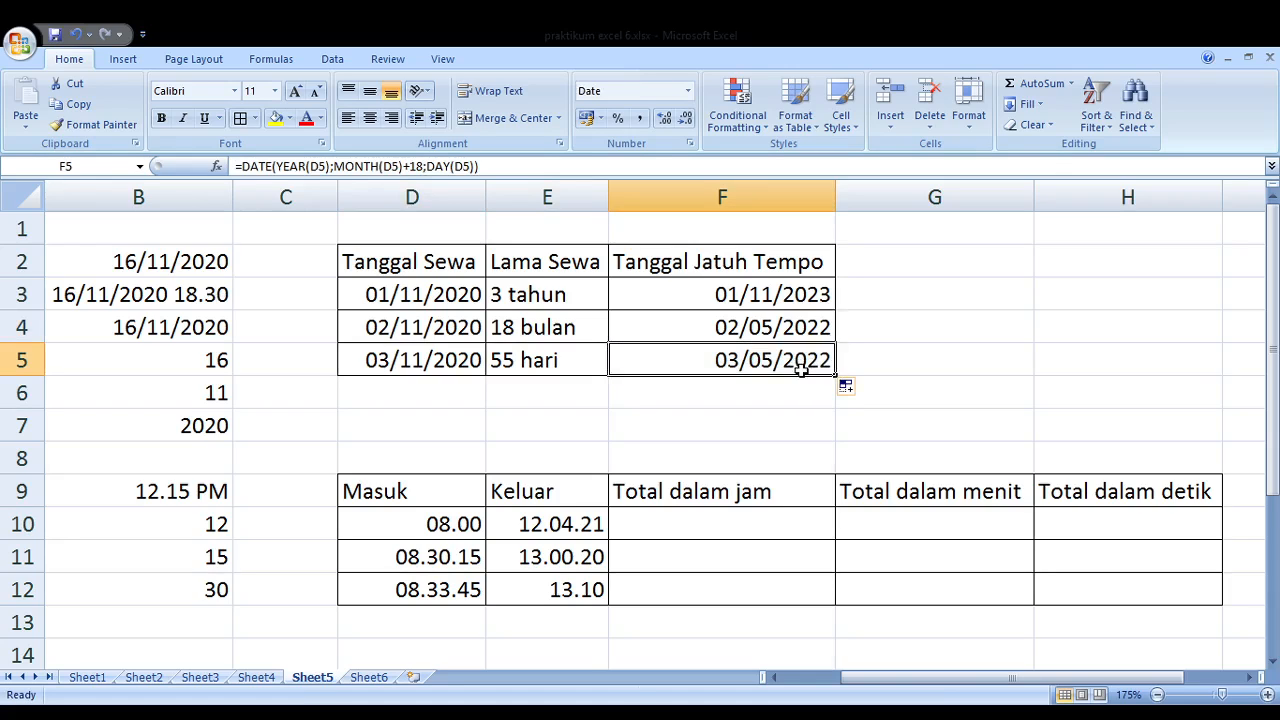
# Open the F5 formula for editing and select the +18 after MONTH(D5)
pyautogui.doubleClick(802, 369)
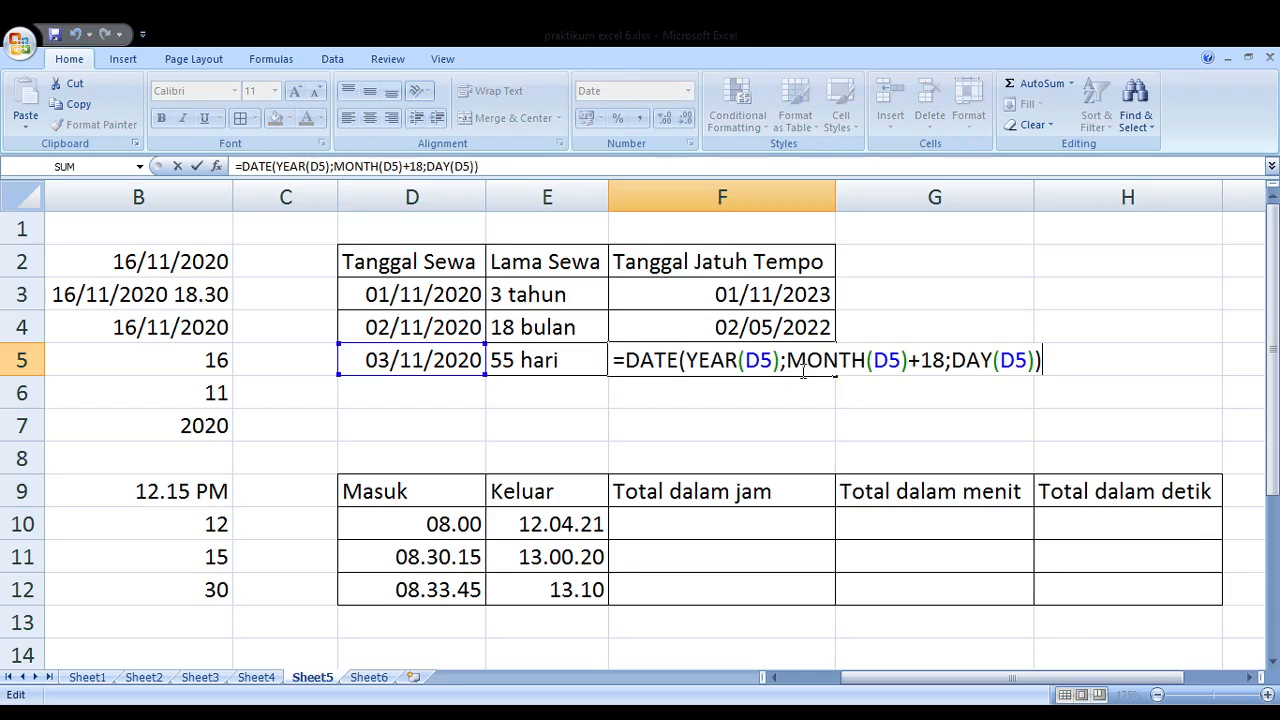
pyautogui.press('Left')
pyautogui.press('Left')
pyautogui.press('Left')
pyautogui.press('Left')
pyautogui.press('Left')
pyautogui.press('Left')
pyautogui.press('Left')
pyautogui.press('Left')
pyautogui.press('Left')
pyautogui.press('Left')
pyautogui.press('Right')
pyautogui.hotkey('shift', 'Left')
pyautogui.hotkey('shift', 'Left')
pyautogui.hotkey('shift', 'Left')
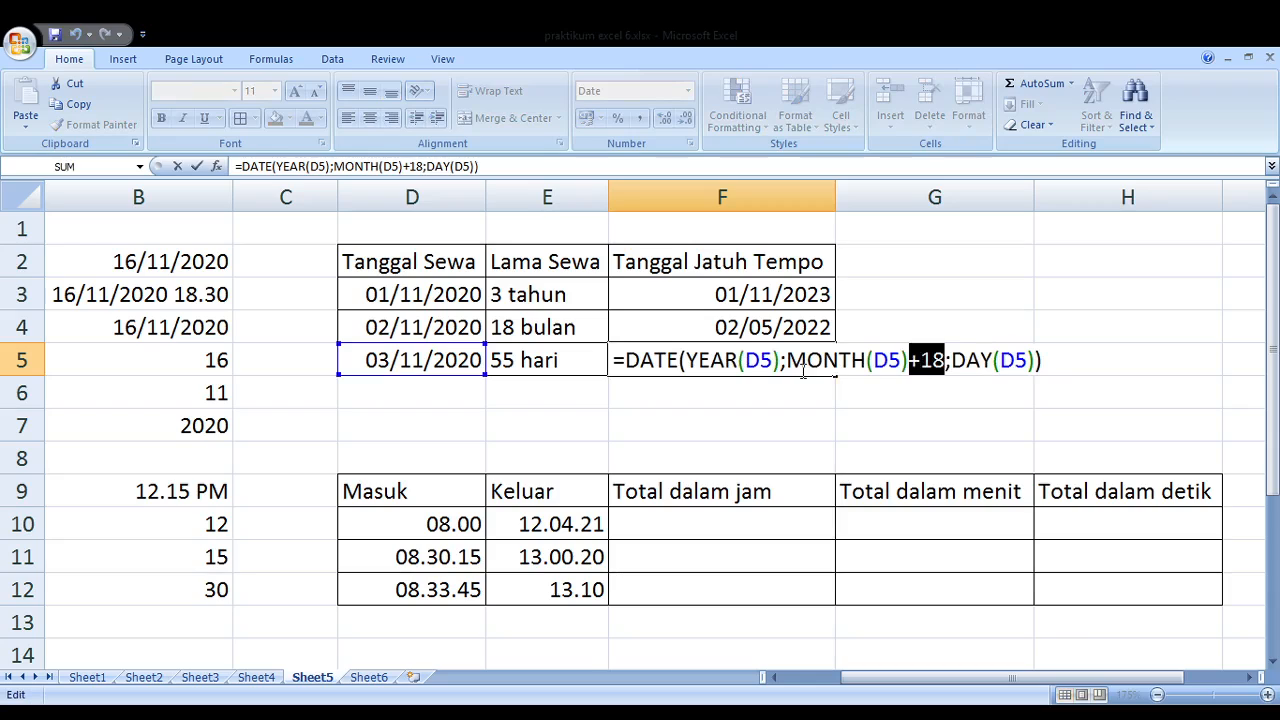
# Change the due-date formula in F5 to add 55 days instead of 18 months: =DATE(YEAR(D5);MONTH(D5);DAY(D5)+55)
pyautogui.press('BackSpace')
pyautogui.press('Right')
pyautogui.press('Right')
pyautogui.press('Right')
pyautogui.press('Right')
pyautogui.press('Right')
pyautogui.press('Right')
pyautogui.press('Right')
pyautogui.press('Right')
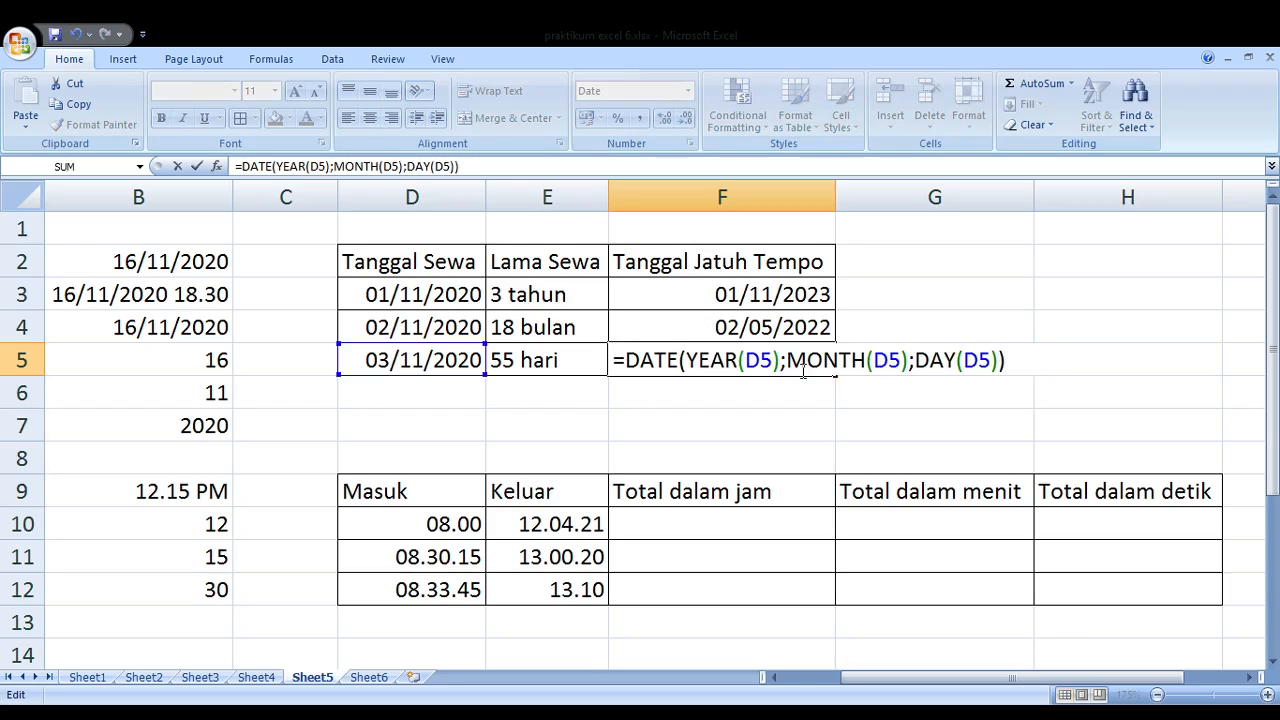
pyautogui.write('+55')
pyautogui.press('Return')
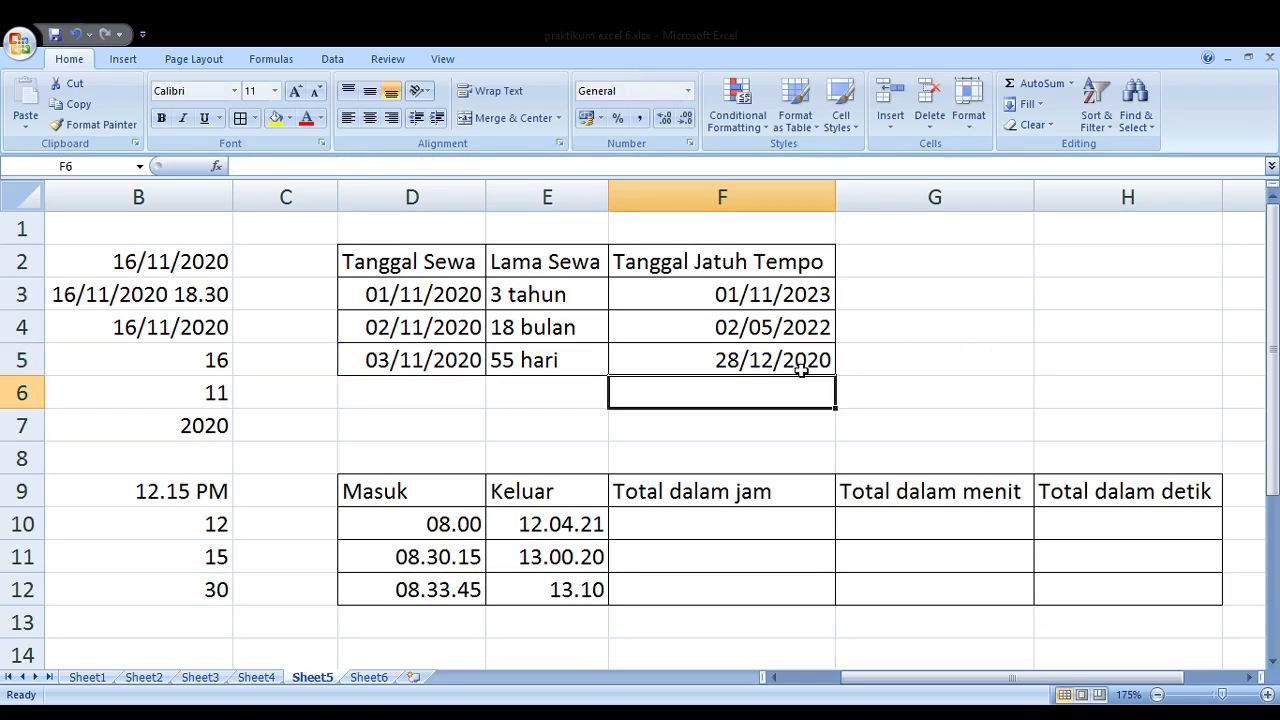
# Review the rental dates, rental durations and due dates in the table D2:F5
pyautogui.press('Up')
pyautogui.press('Left')
pyautogui.press('Left')
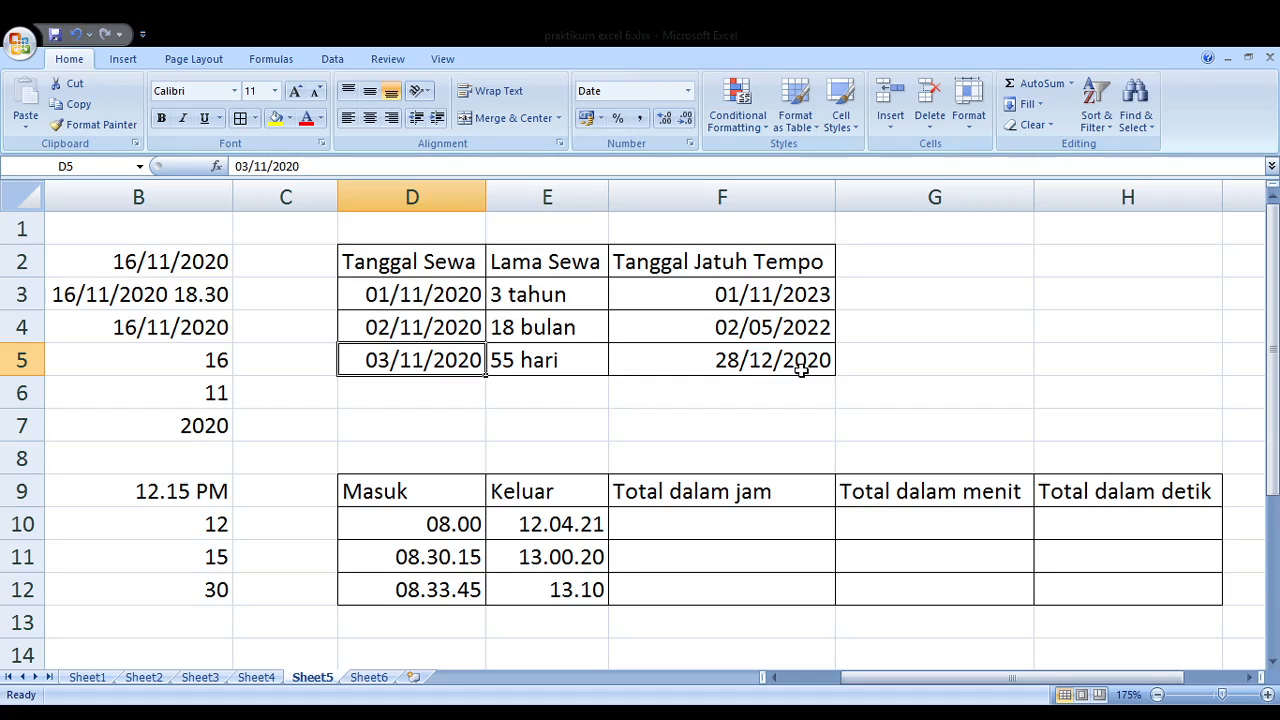
pyautogui.press('Up')
pyautogui.press('Up')
pyautogui.press('Up')
pyautogui.hotkey('shift', 'Down')
pyautogui.hotkey('shift', 'Down')
pyautogui.hotkey('shift', 'Down')
pyautogui.hotkey('shift', 'Right')
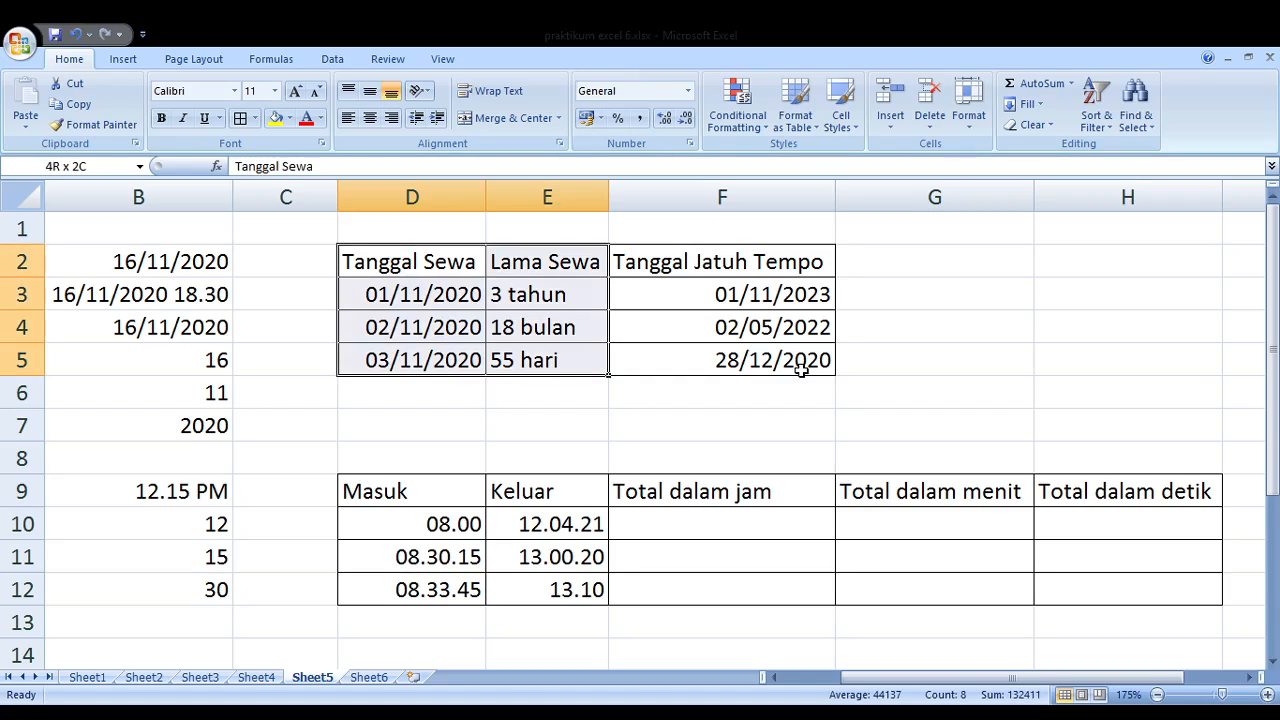
pyautogui.hotkey('shift', 'Right')
pyautogui.hotkey('shift', 'Right')
pyautogui.hotkey('shift', 'Left')
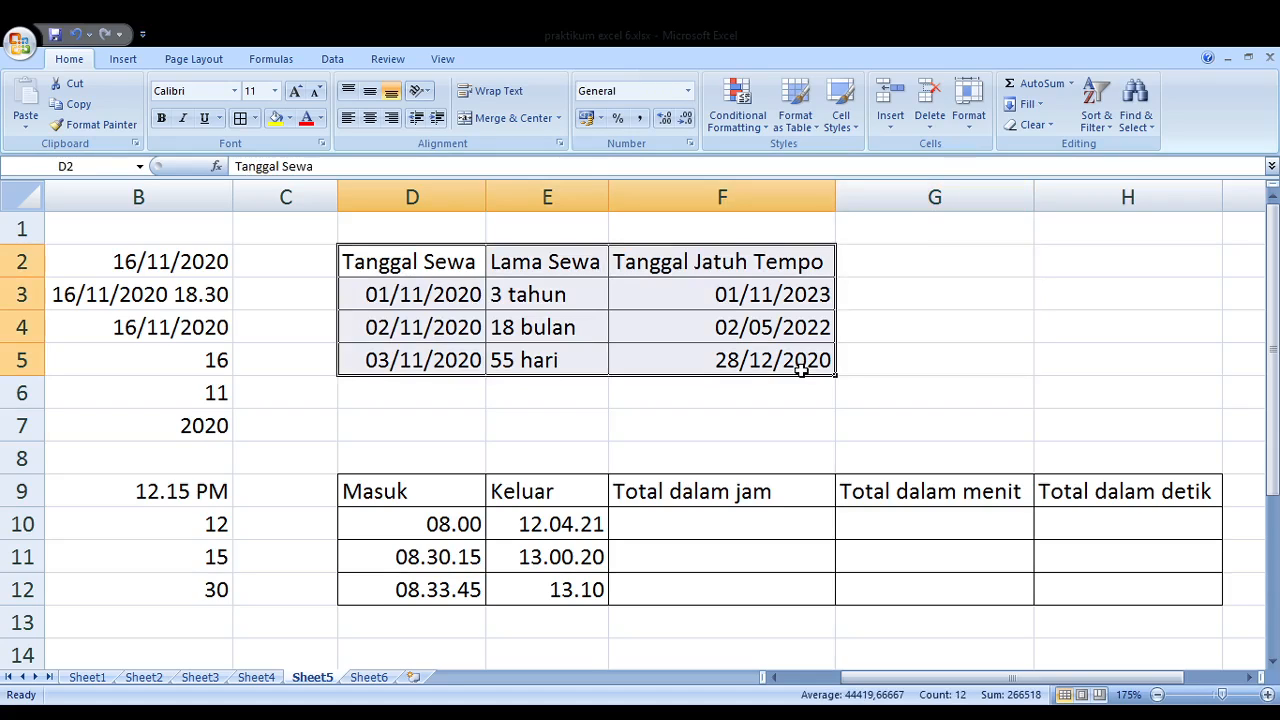
# Clear the existing time, hour, minute and second results in B9:B12
pyautogui.press('Left')
pyautogui.press('Left')
pyautogui.press('Left')
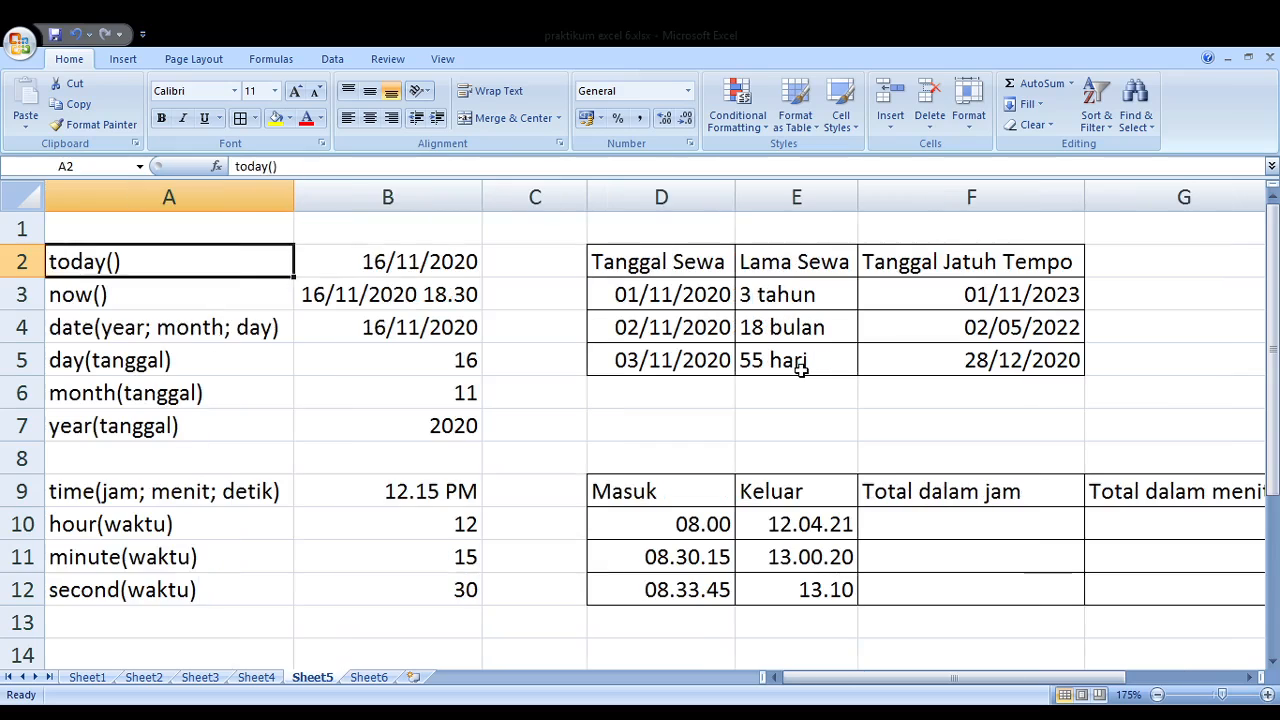
pyautogui.press('Down')
pyautogui.press('Down')
pyautogui.press('Down')
pyautogui.press('Down')
pyautogui.press('Down')
pyautogui.press('Down')
pyautogui.press('Down')
pyautogui.press('Right')
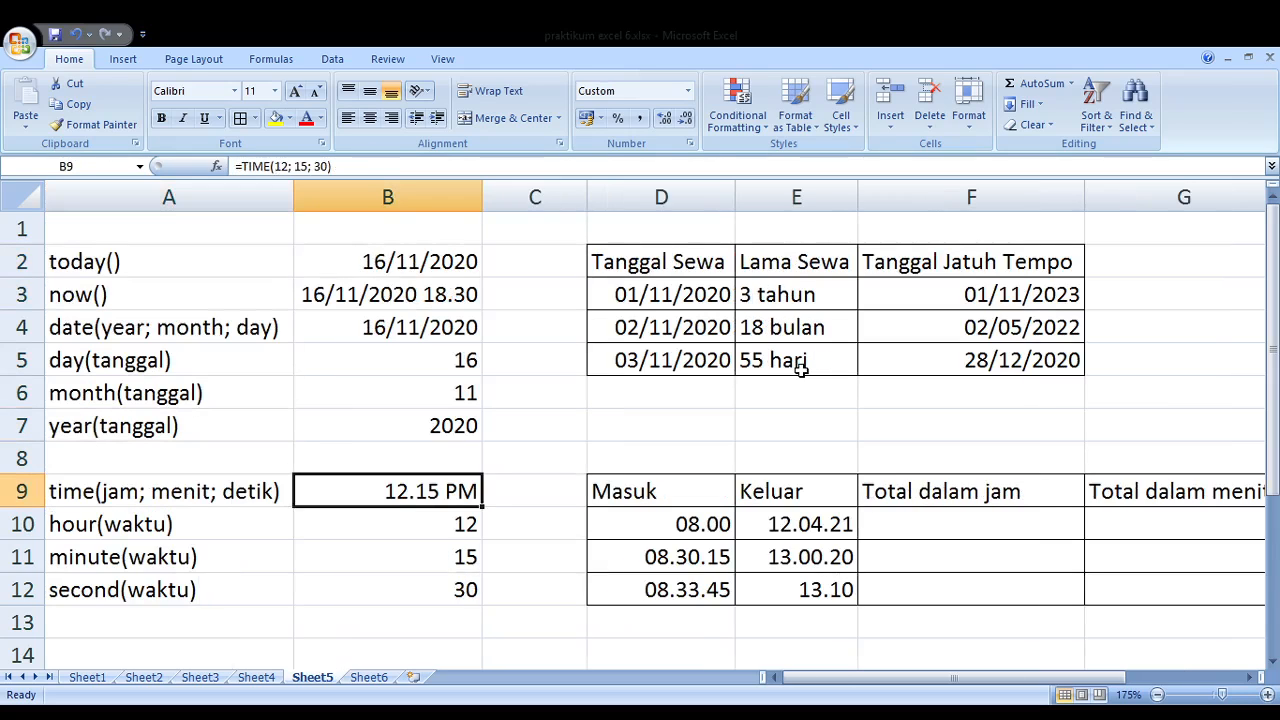
pyautogui.hotkey('shift', 'Down')
pyautogui.hotkey('shift', 'Down')
pyautogui.hotkey('shift', 'Down')
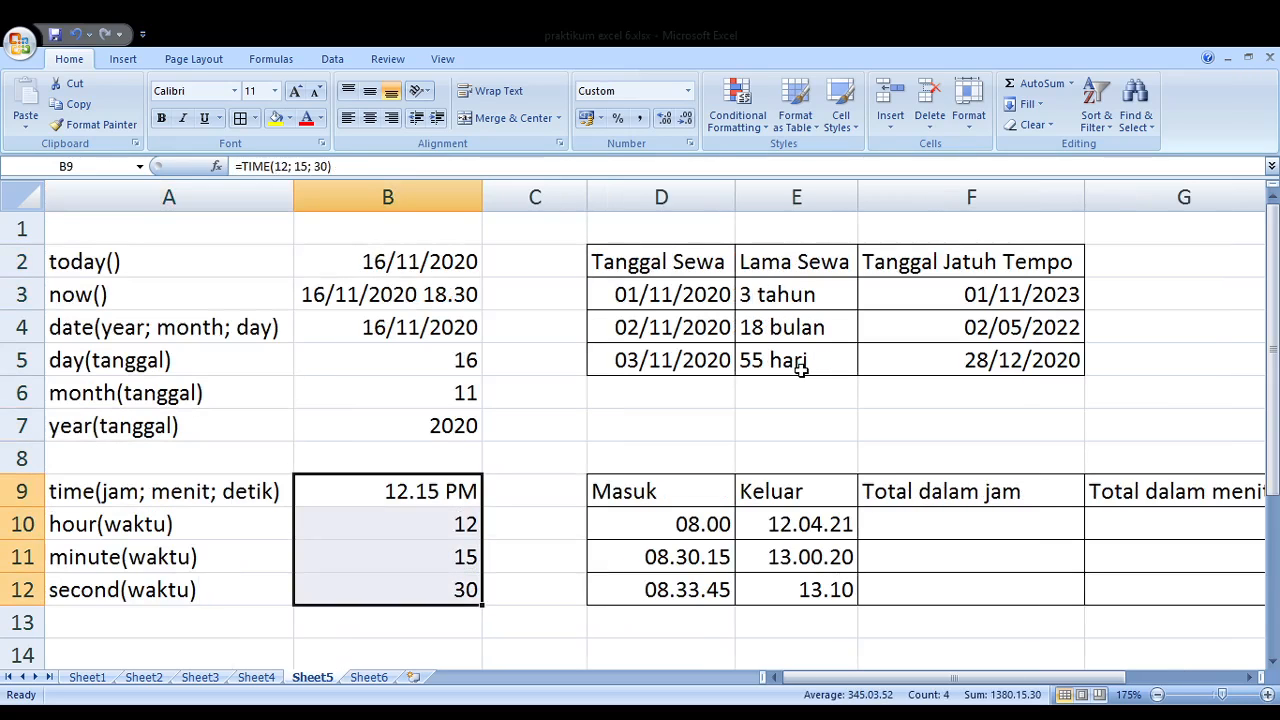
pyautogui.press('Delete')
# Enter =TIME(14; 15; 45) in B9 beside the time(jam; menit; detik) label
pyautogui.press('Up')
pyautogui.press('Down')
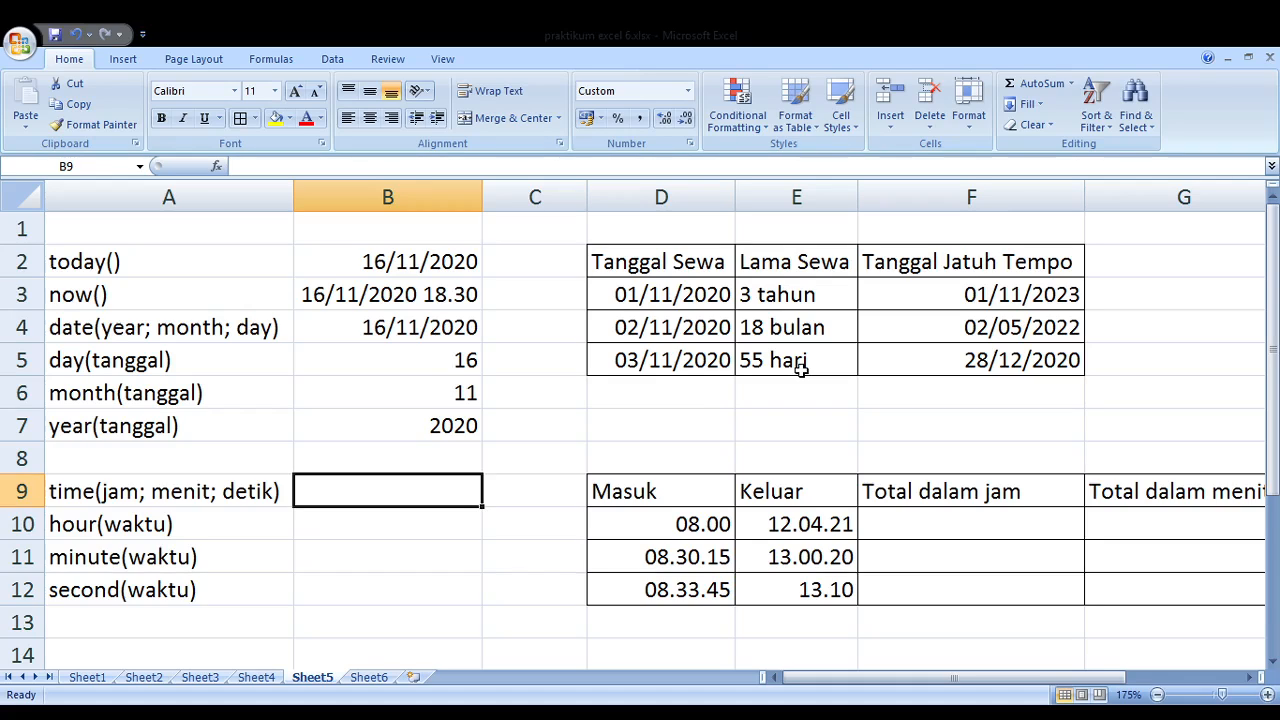
pyautogui.write('=time')
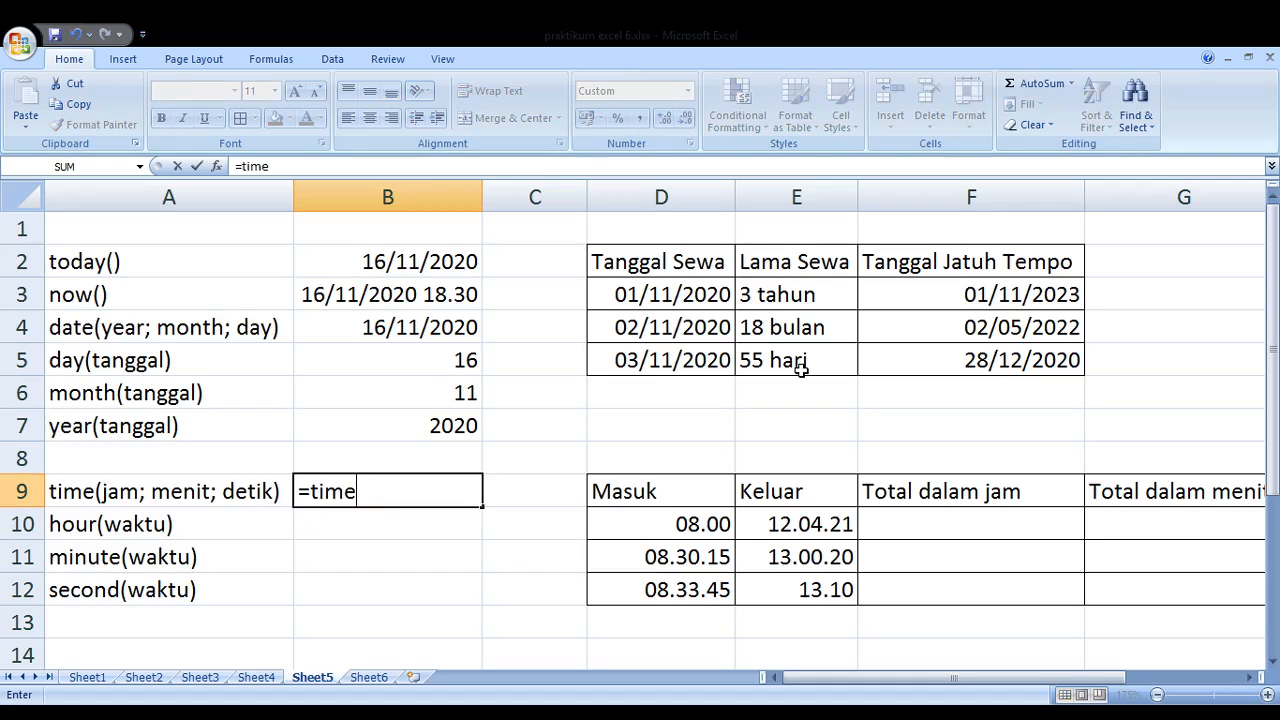
pyautogui.write('(14; 1')
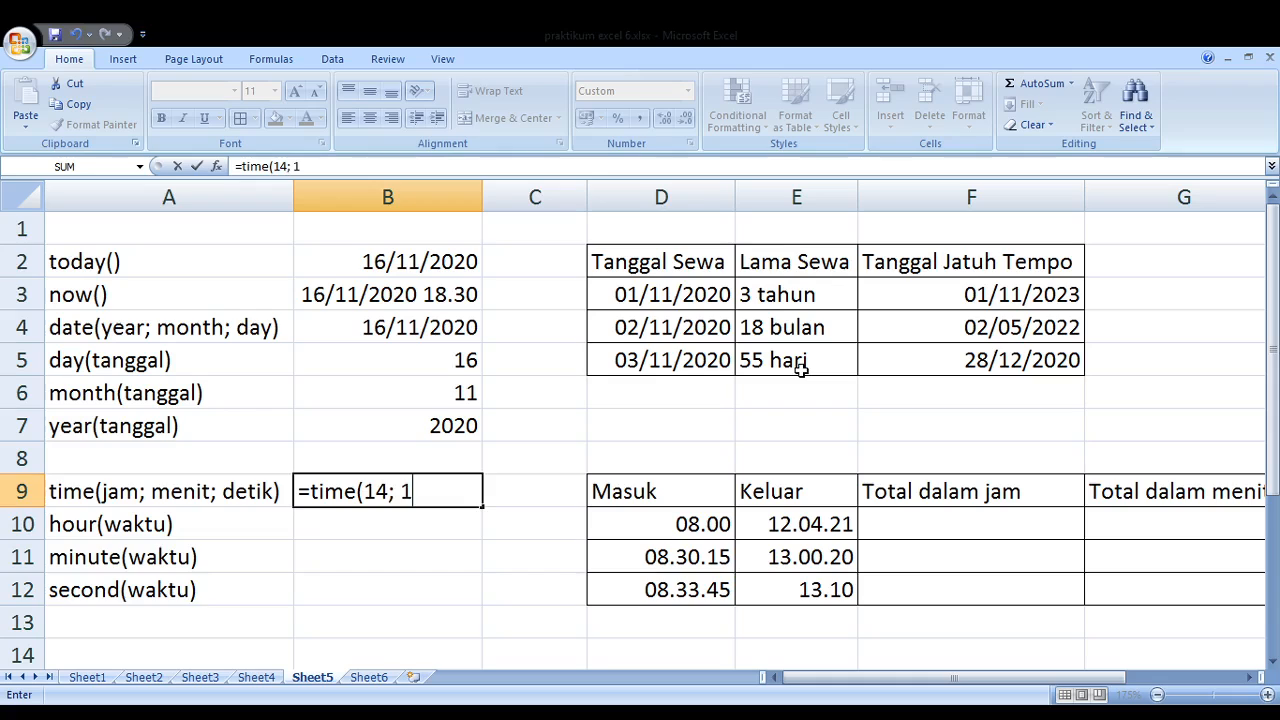
pyautogui.write('5;')
pyautogui.write('45)')
pyautogui.press('Return')
pyautogui.press('Up')
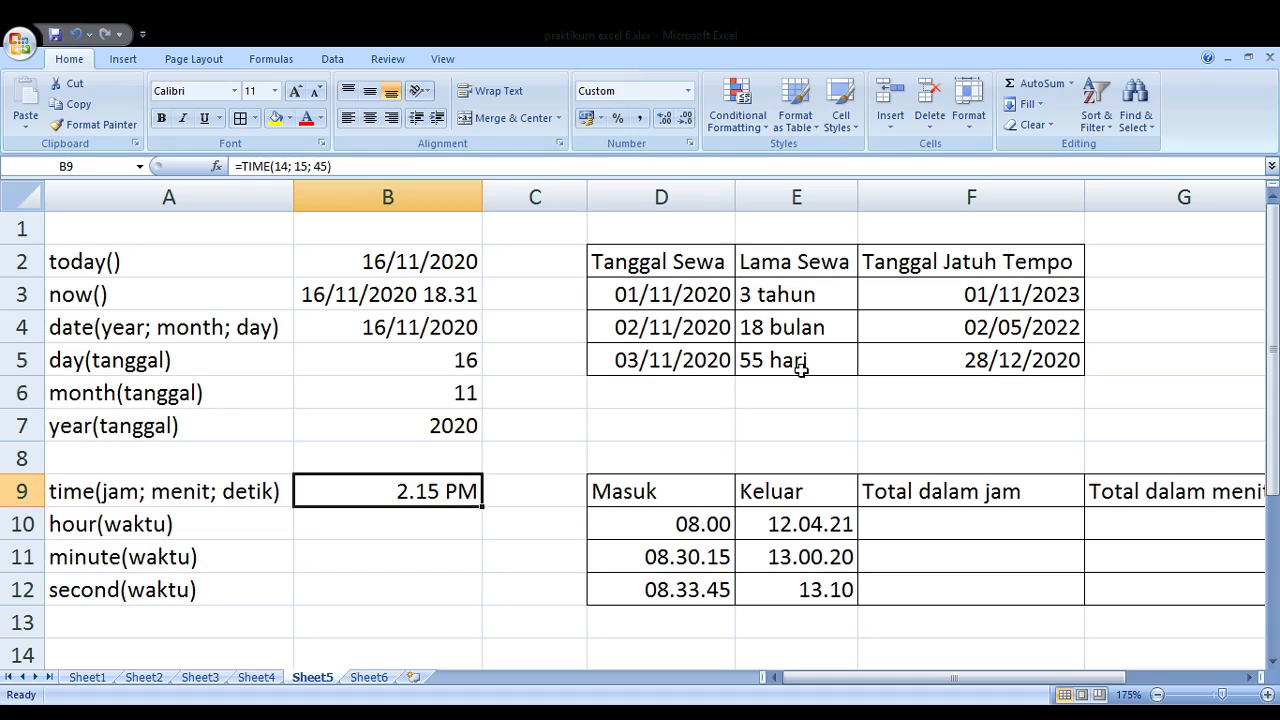
# Enter =HOUR(B9) in B10 to extract the hour from the time in B9
pyautogui.press('Down')
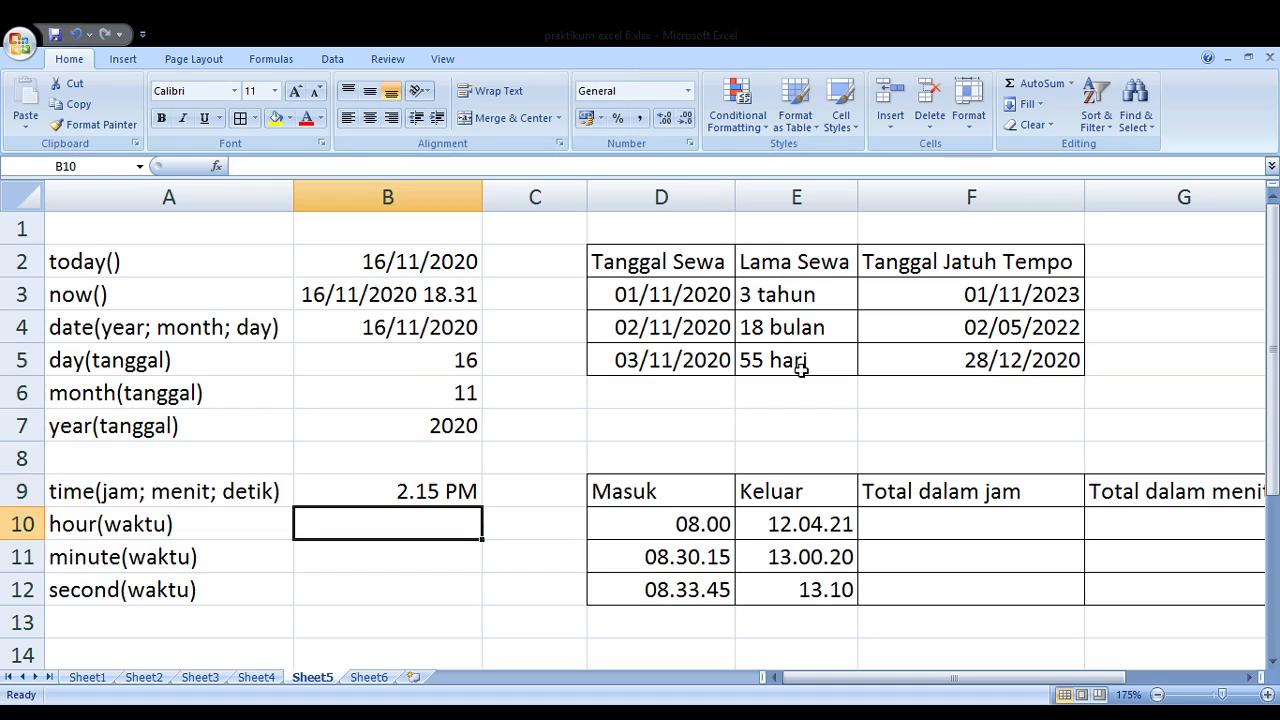
pyautogui.write('=')
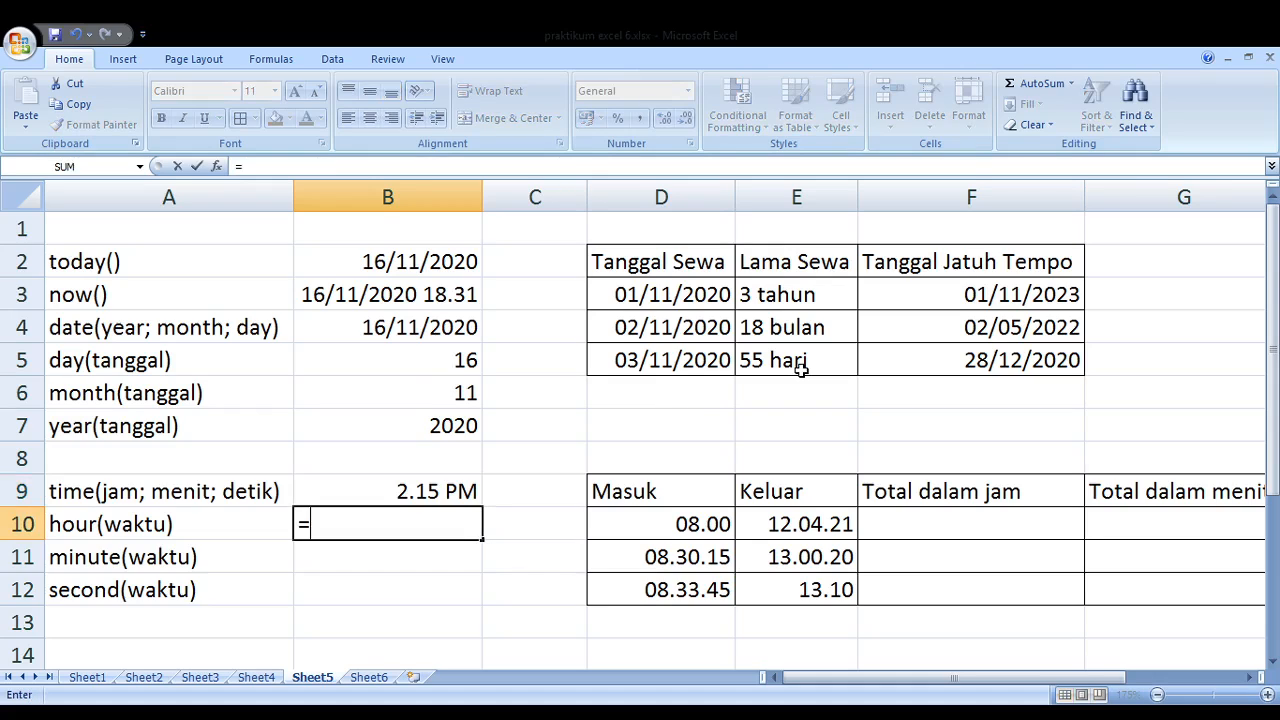
pyautogui.write('hour(')
pyautogui.click(392, 491)
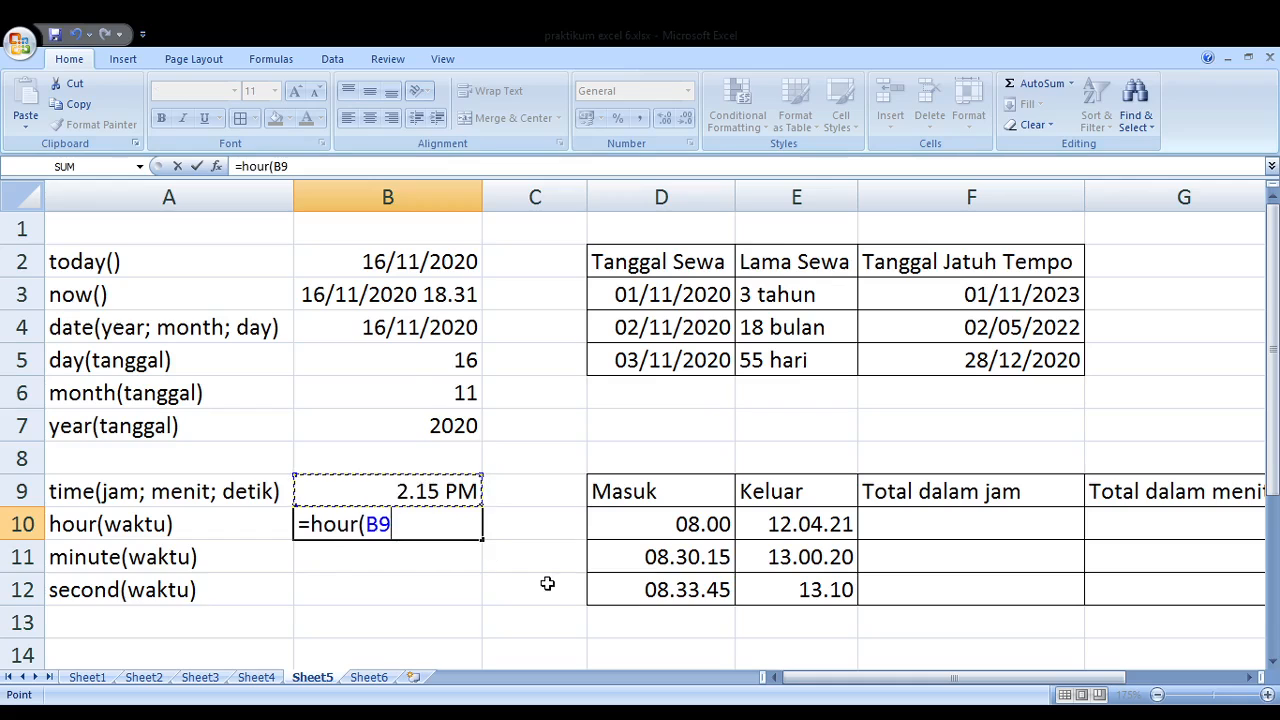
pyautogui.write(')')
pyautogui.press('Return')
pyautogui.press('Up')
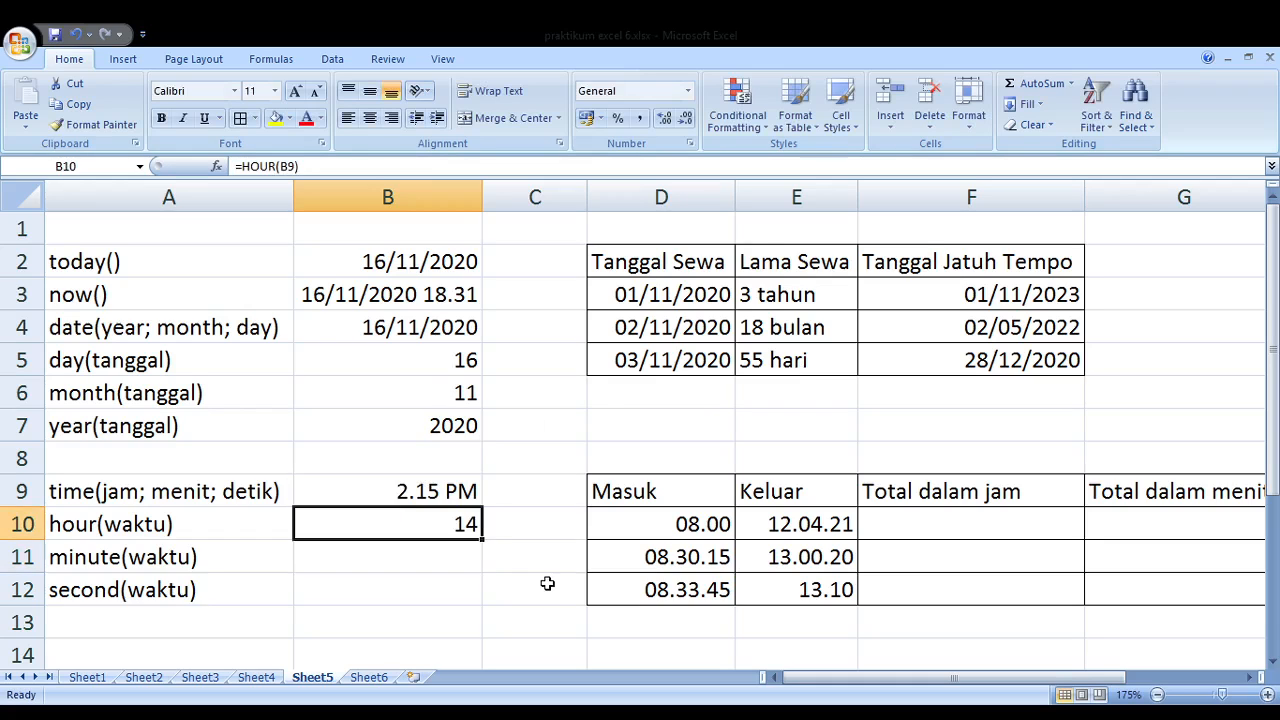
# Enter =MINUTE(B9) in B11 to extract the minutes from the time in B9
pyautogui.press('Down')
pyautogui.press('Up')
pyautogui.press('Down')
pyautogui.press('Up')
pyautogui.press('Down')
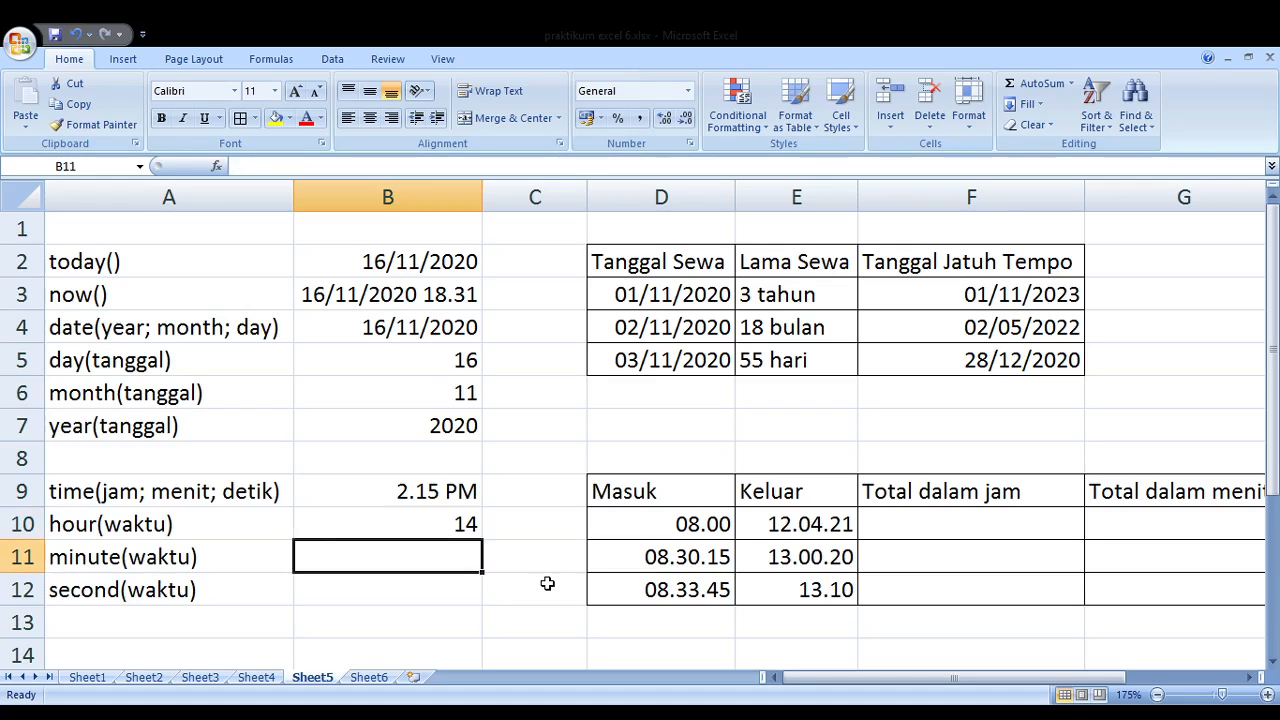
pyautogui.write('=')
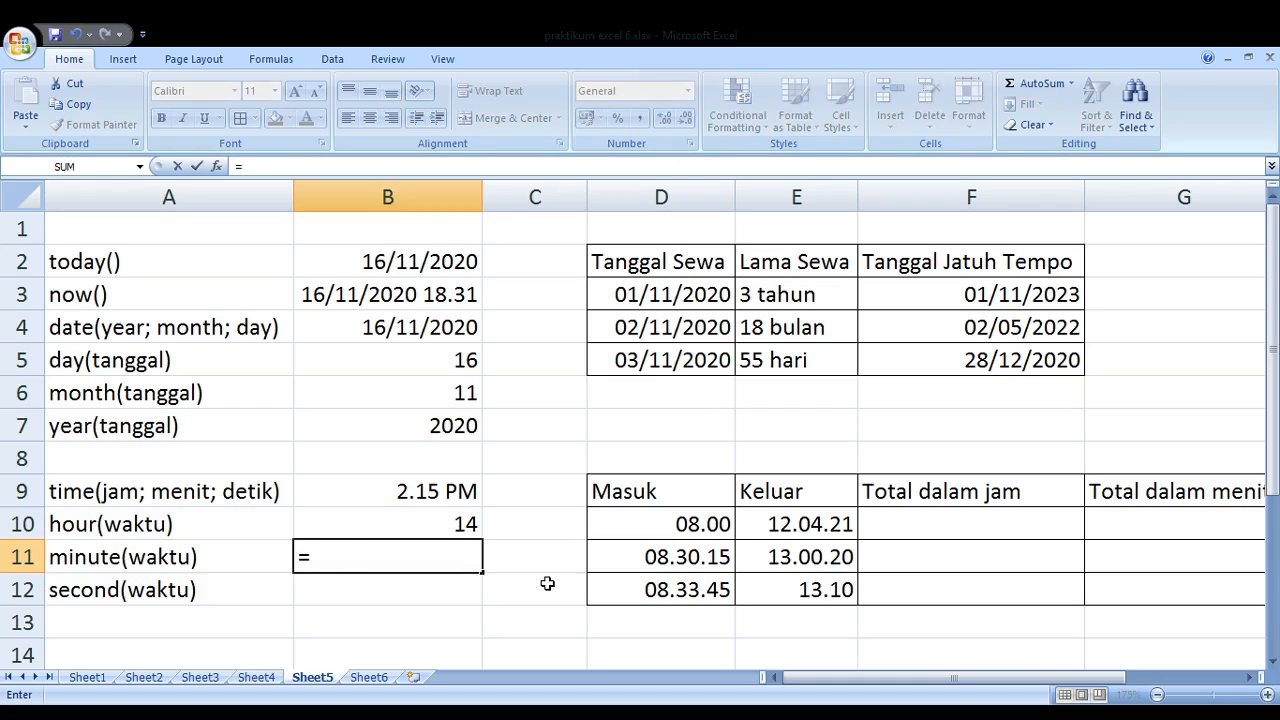
pyautogui.write('minute(')
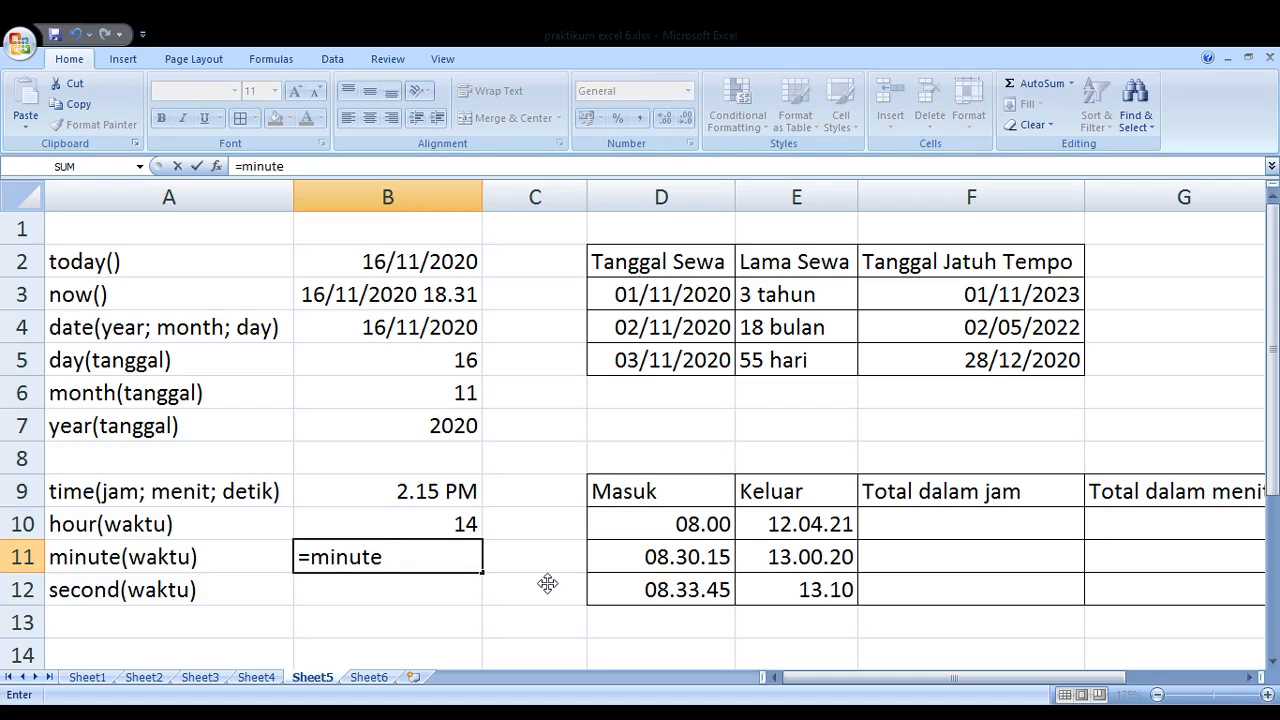
pyautogui.click(414, 497)
pyautogui.write(')')
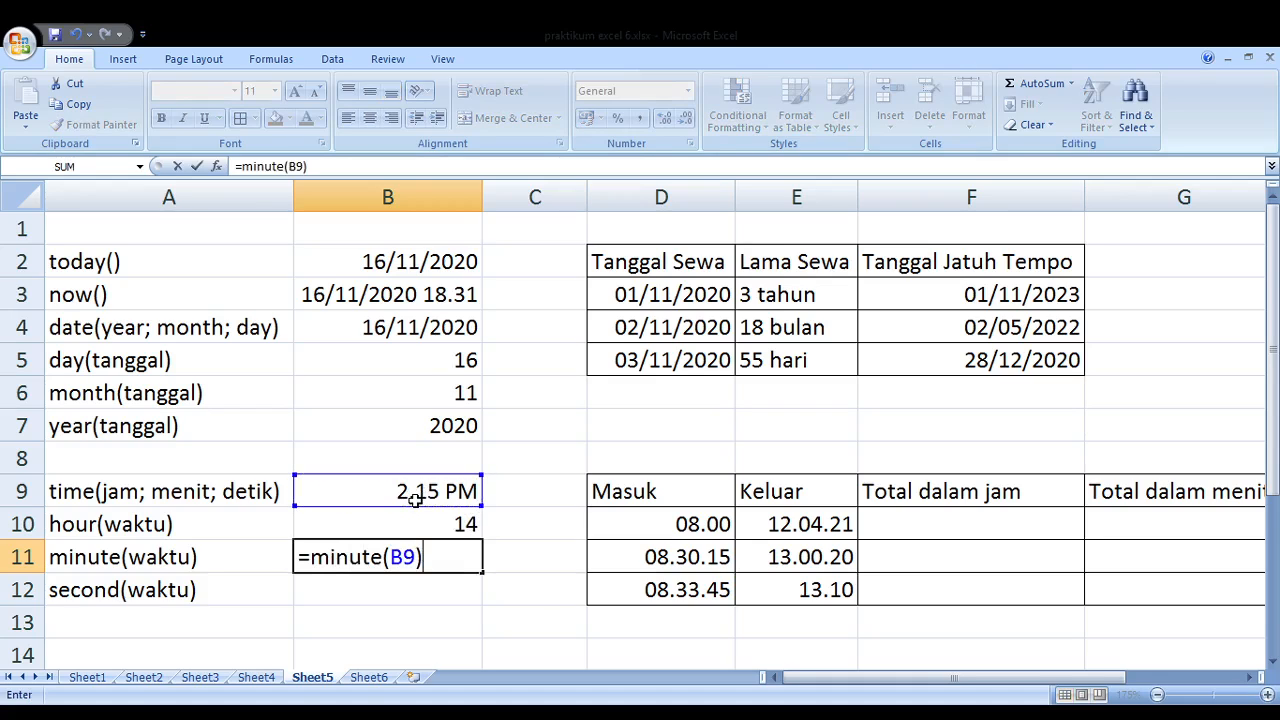
pyautogui.press('Return')
pyautogui.press('Up')
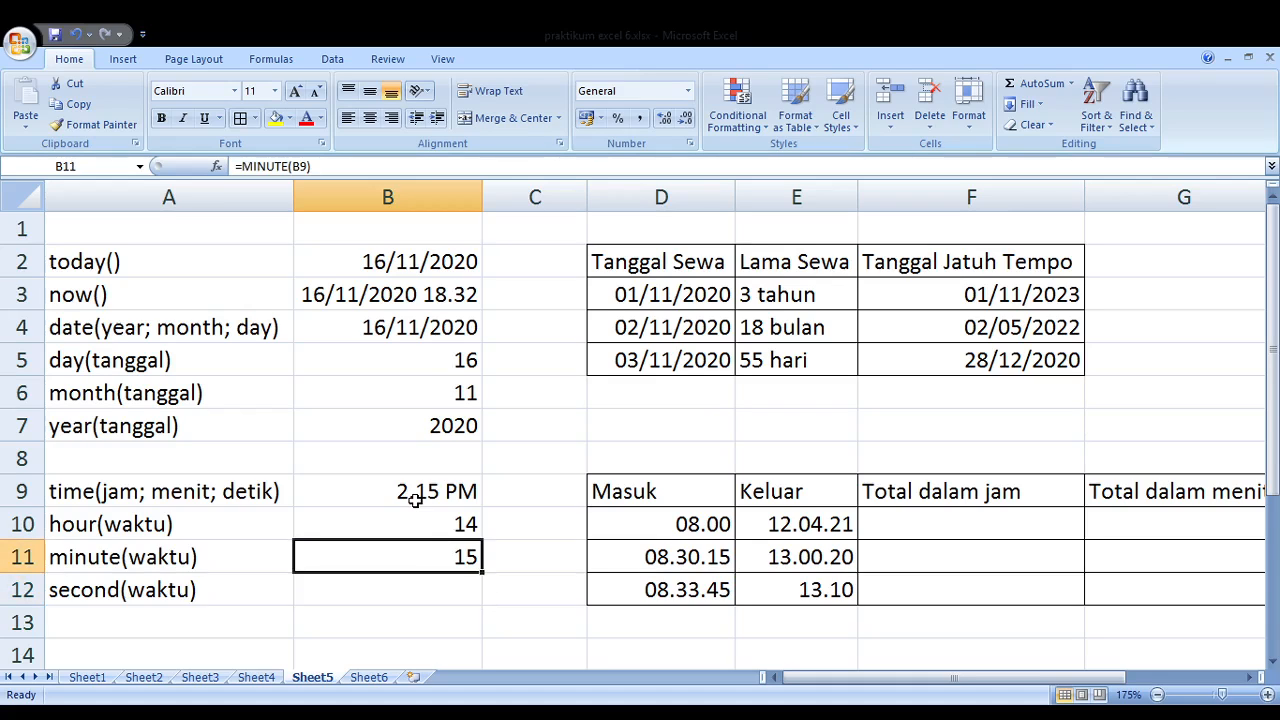
# Enter =SECOND(B9) in B12 to extract the seconds from the time in B9
pyautogui.press('Down')
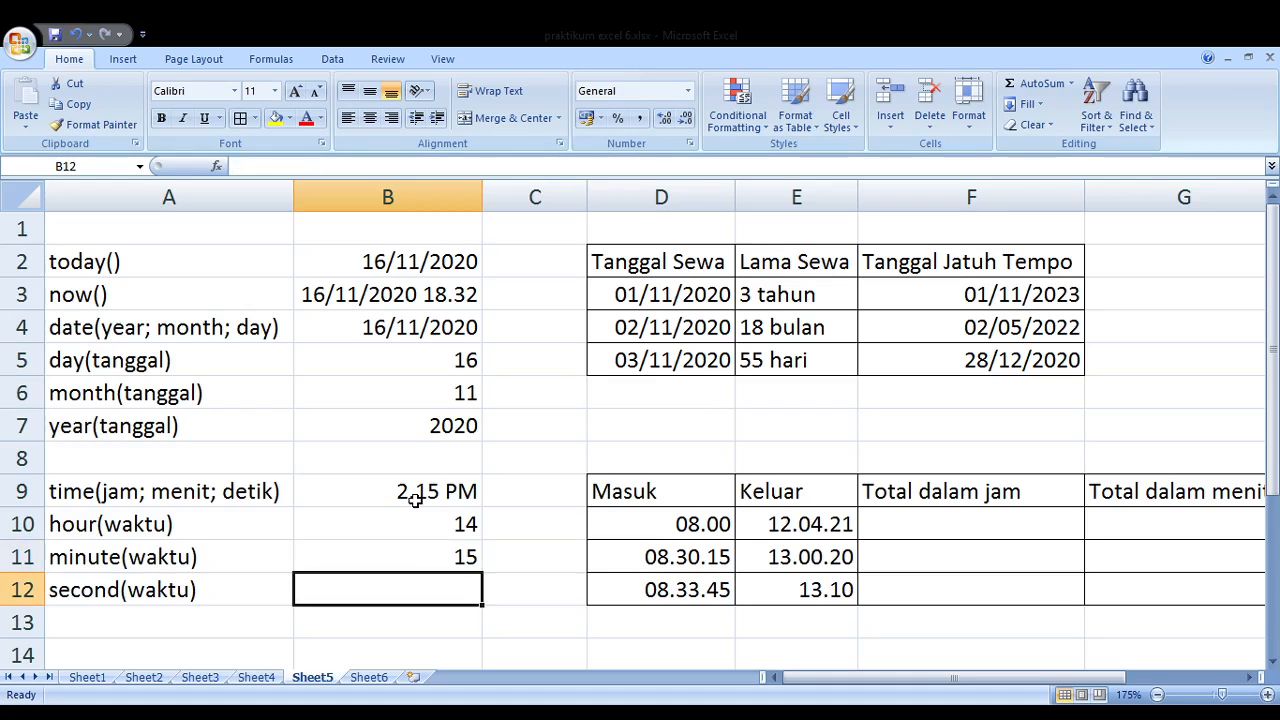
pyautogui.write('=so')
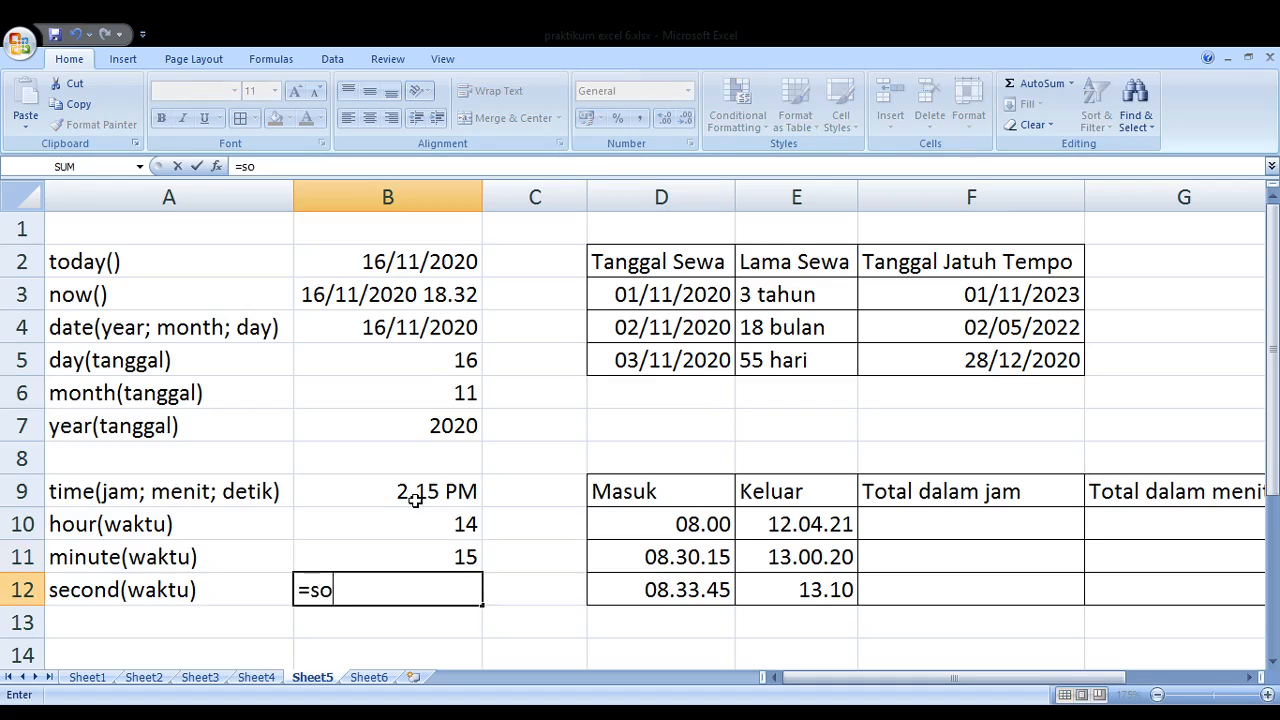
pyautogui.press('BackSpace')
pyautogui.write('econd(')
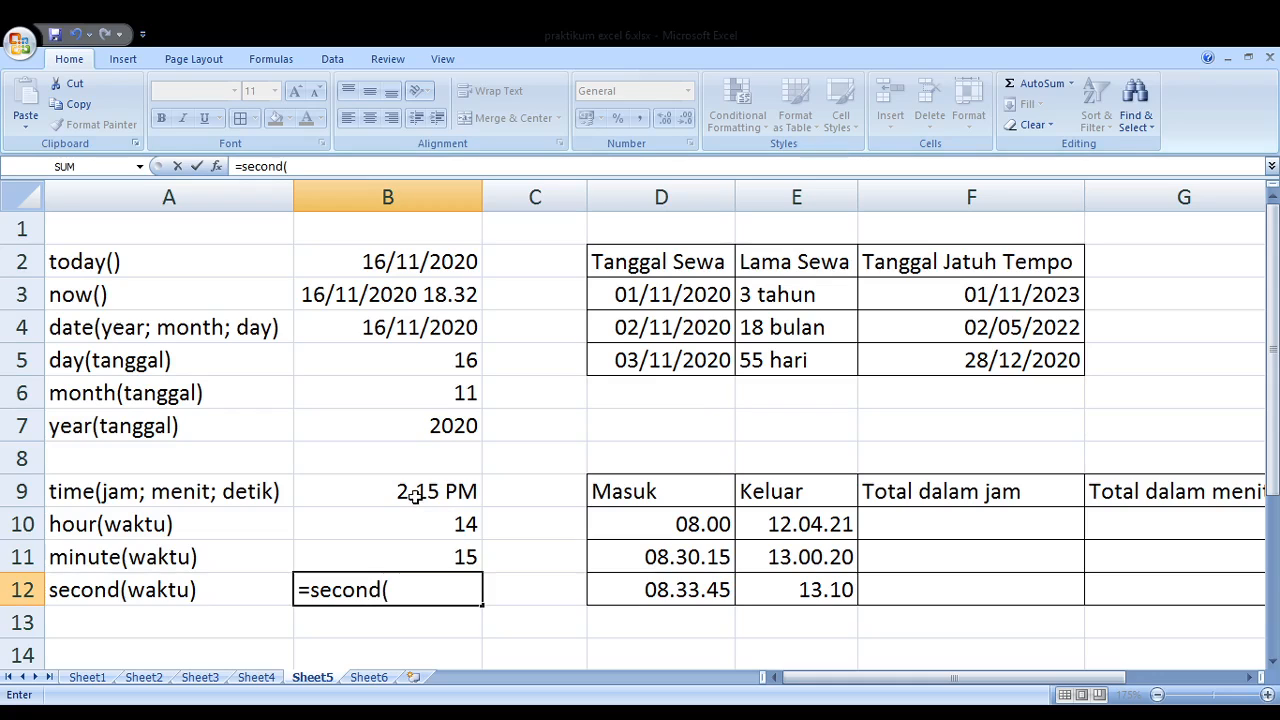
pyautogui.click(415, 500)
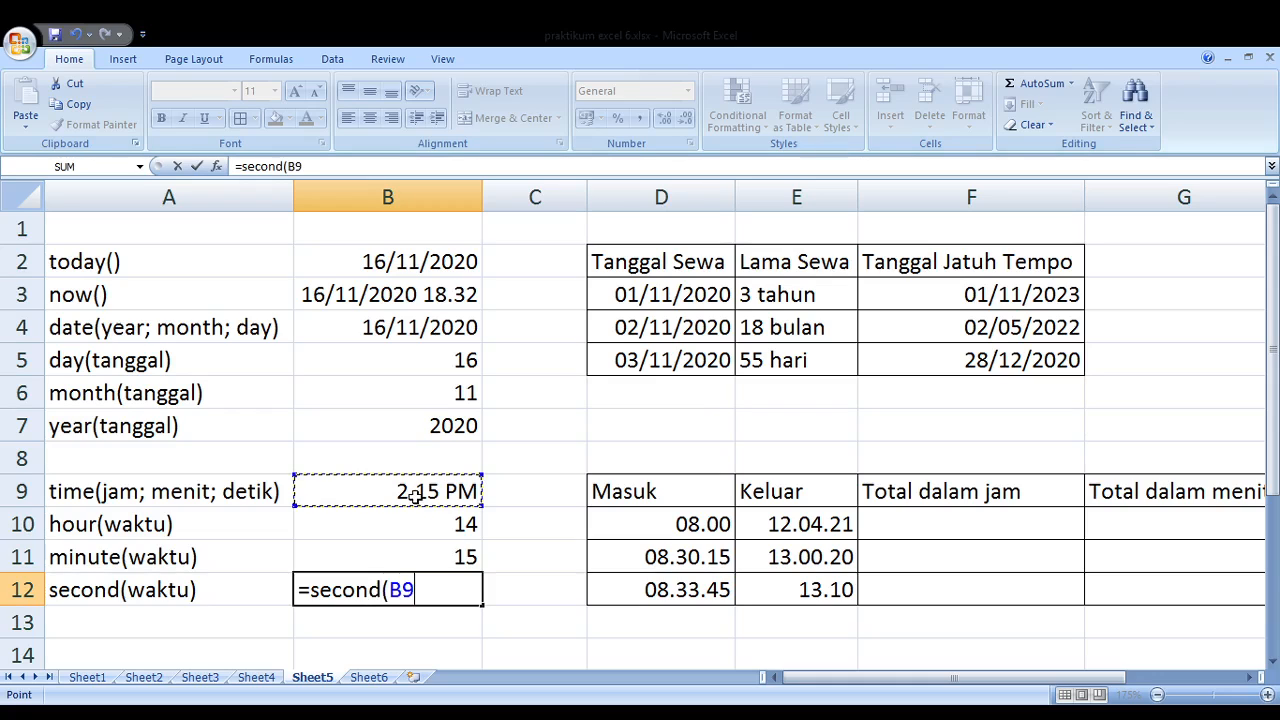
pyautogui.write(')')
pyautogui.press('Return')
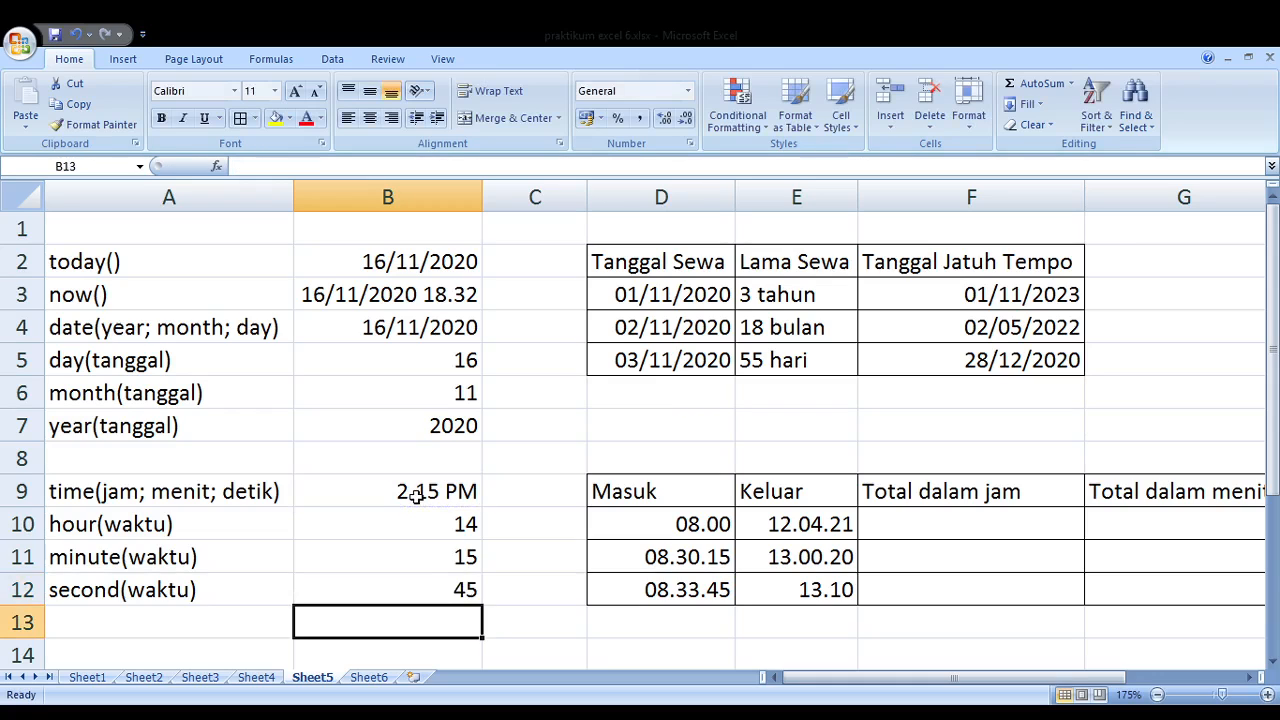
pyautogui.press('Up')
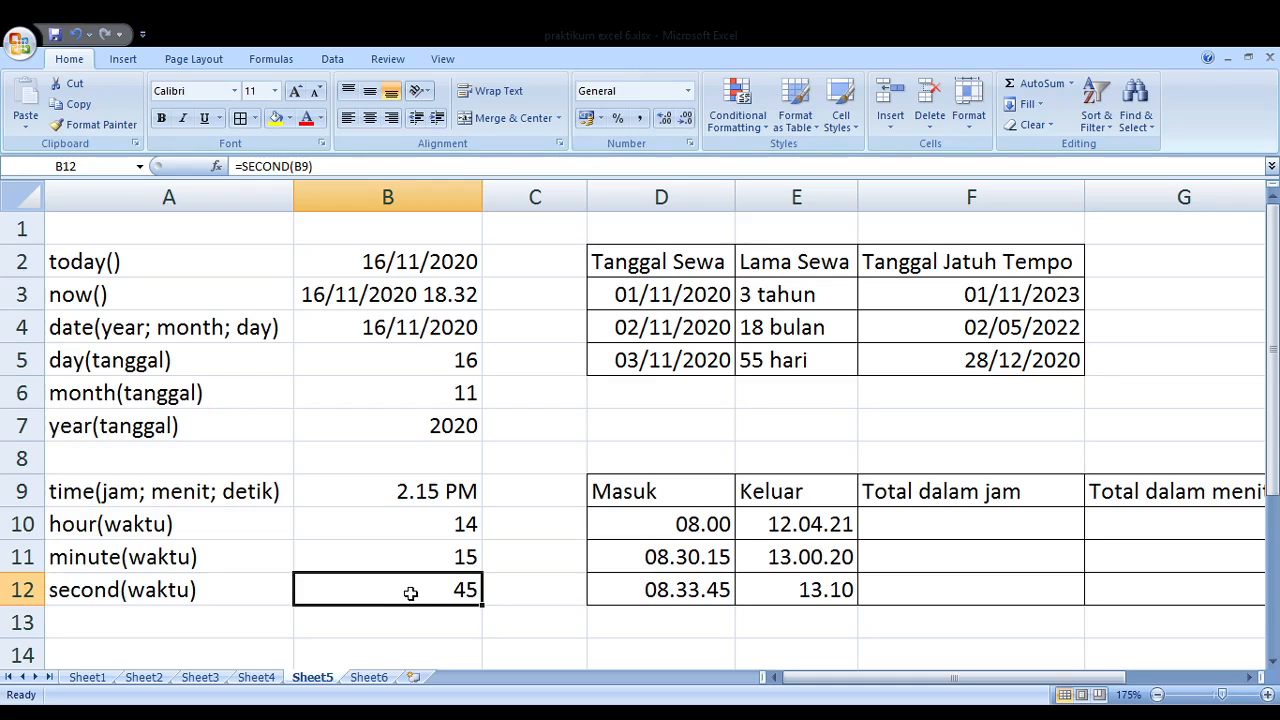
# Examine the Masuk and Keluar times and the empty total columns for hours, minutes and seconds in D9:H12
pyautogui.press('Right')
pyautogui.press('Right')
pyautogui.press('Right')
pyautogui.press('Right')
pyautogui.press('Right')
pyautogui.press('Right')
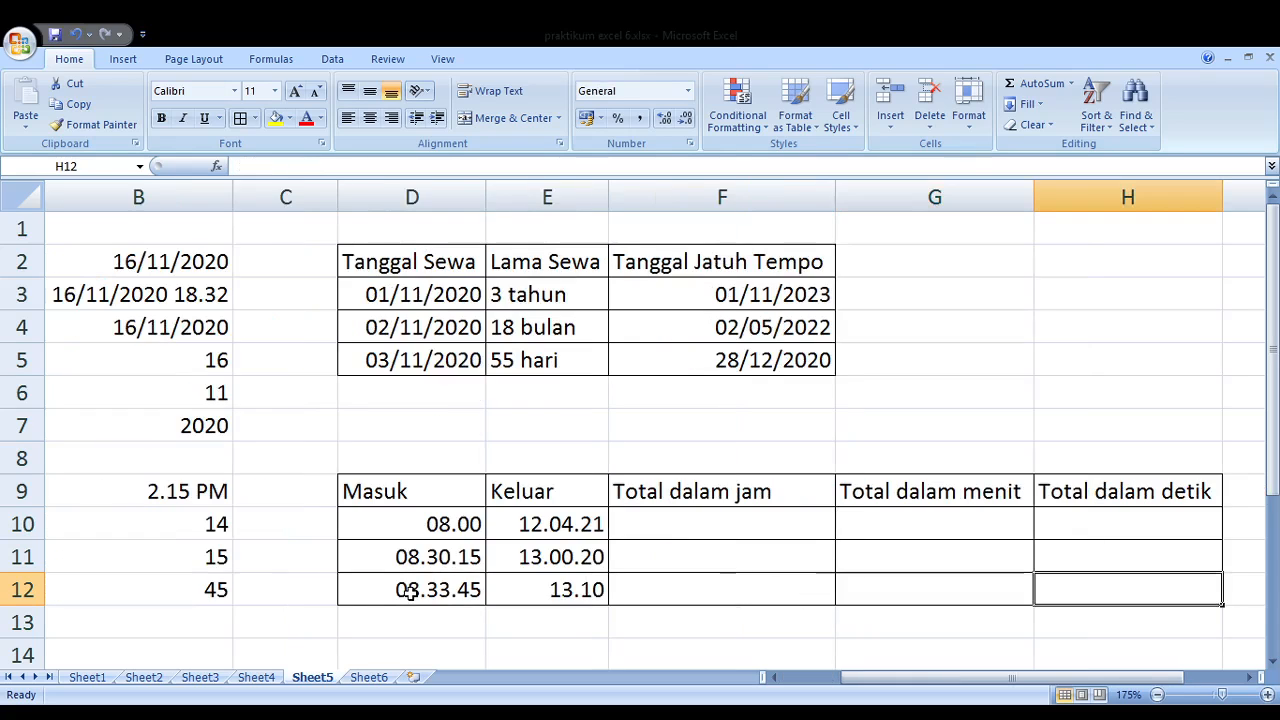
pyautogui.press('Right')
pyautogui.press('Left')
pyautogui.press('Left')
pyautogui.press('Left')
pyautogui.press('Left')
pyautogui.press('Left')
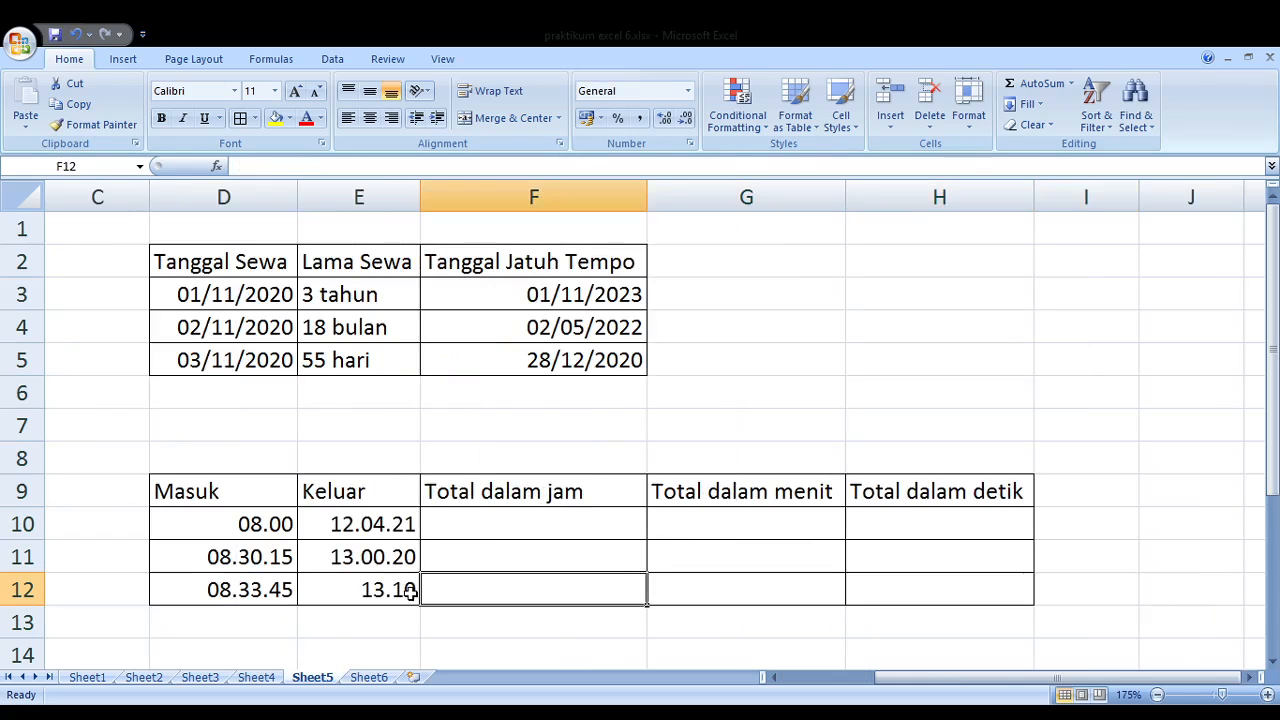
pyautogui.press('Up')
pyautogui.press('Up')
pyautogui.press('Up')
pyautogui.press('Up')
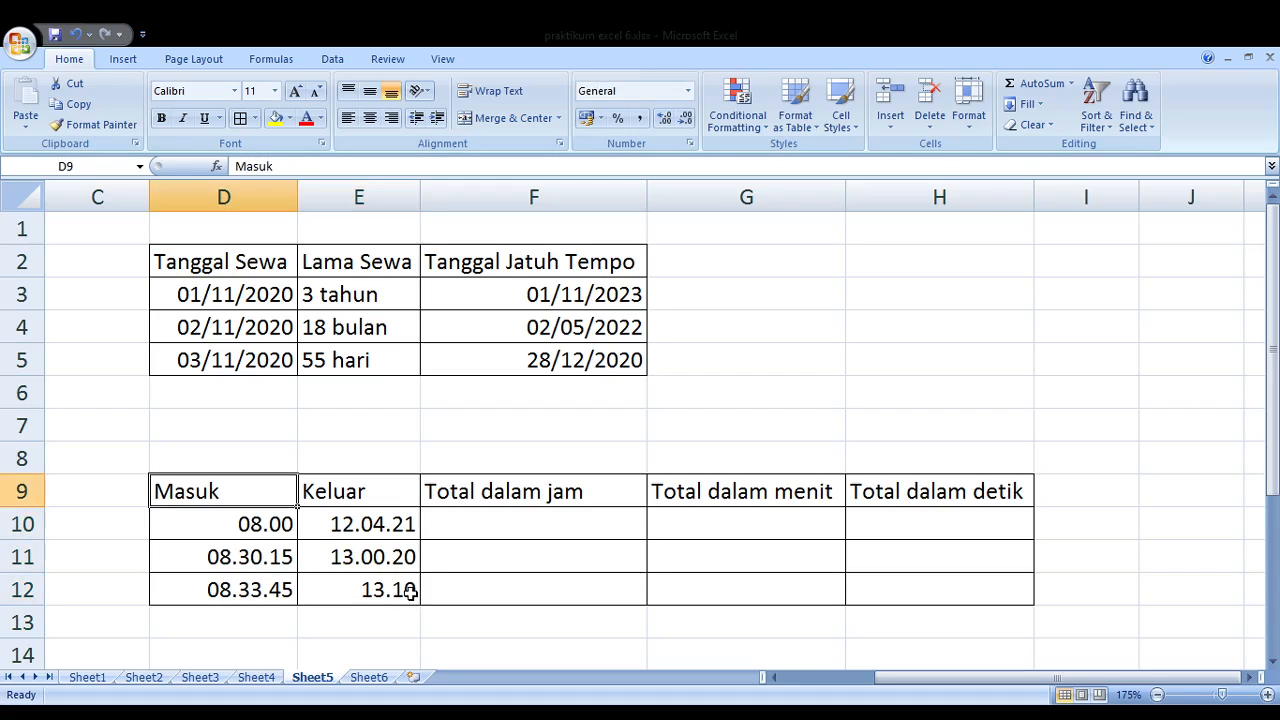
pyautogui.press('Right')
pyautogui.press('Right')
pyautogui.press('Right')
pyautogui.press('Right')
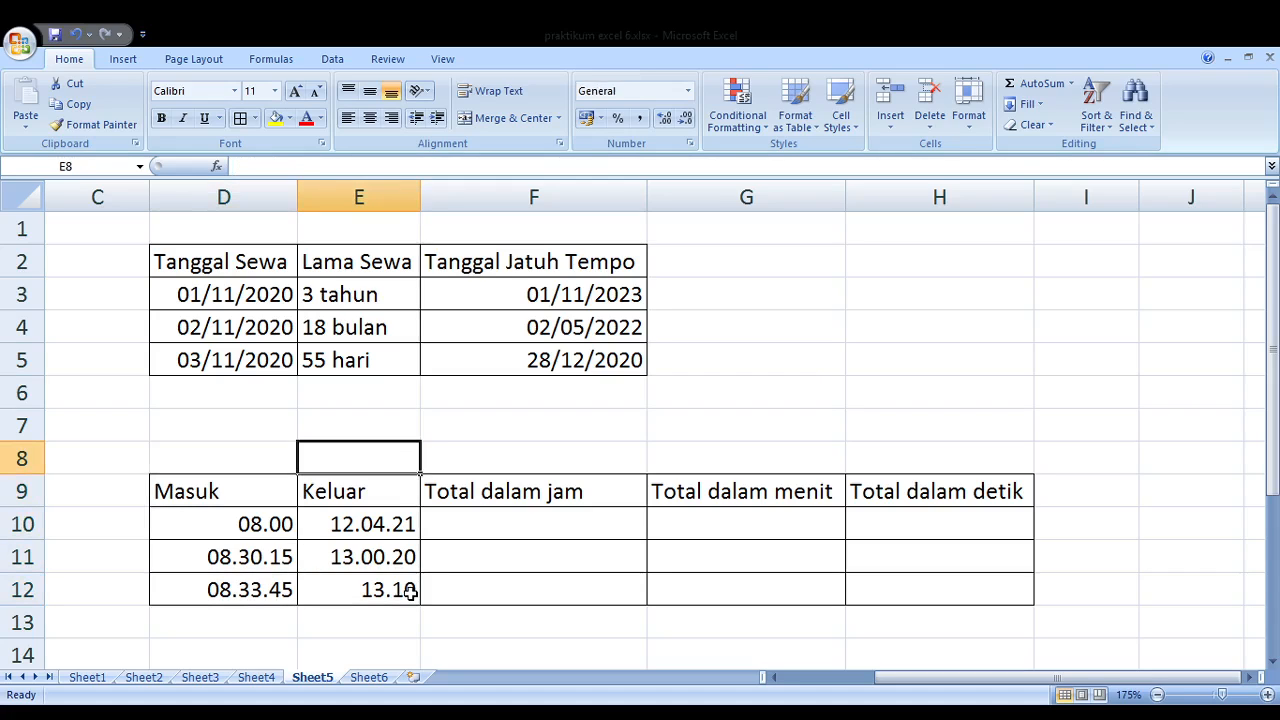
pyautogui.press('Left')
pyautogui.press('Left')
pyautogui.press('Left')
pyautogui.press('Left')
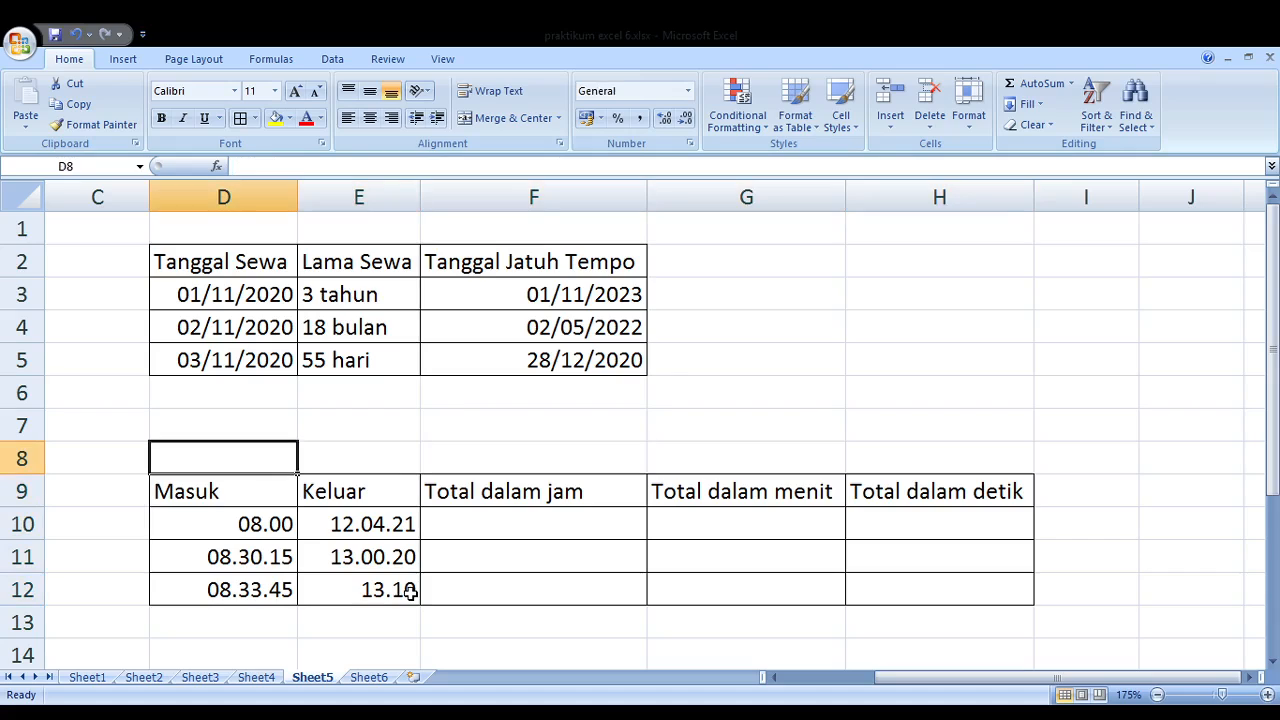
pyautogui.press('Up')
pyautogui.press('Down')
pyautogui.press('Down')
pyautogui.press('Down')
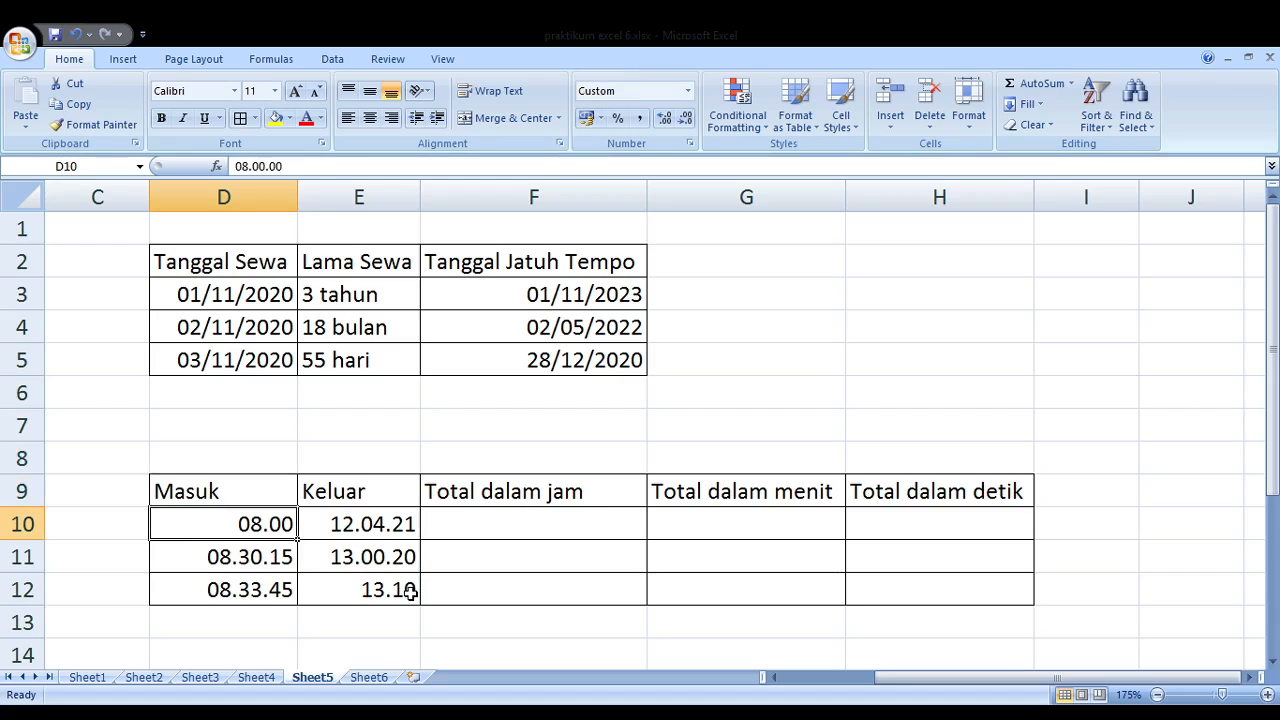
# Change the header in E9 to "Pulang"
pyautogui.press('Right')
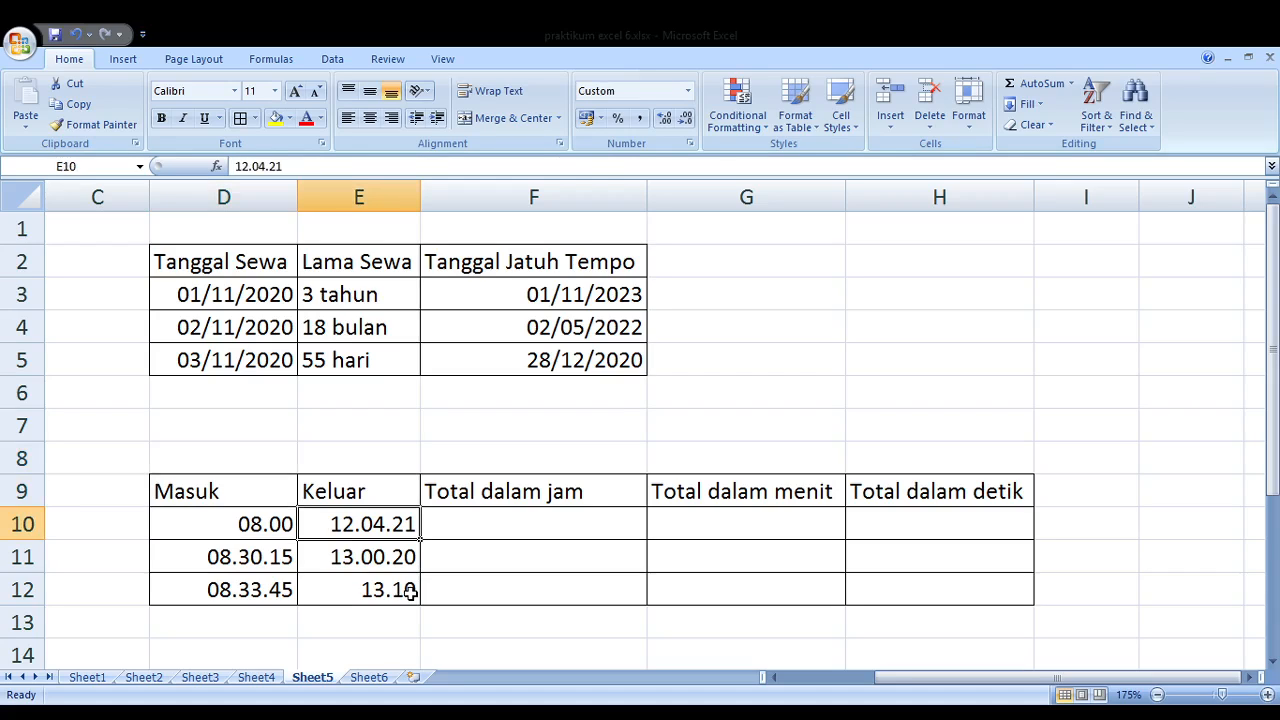
pyautogui.press('Up')
pyautogui.write('Pulang')
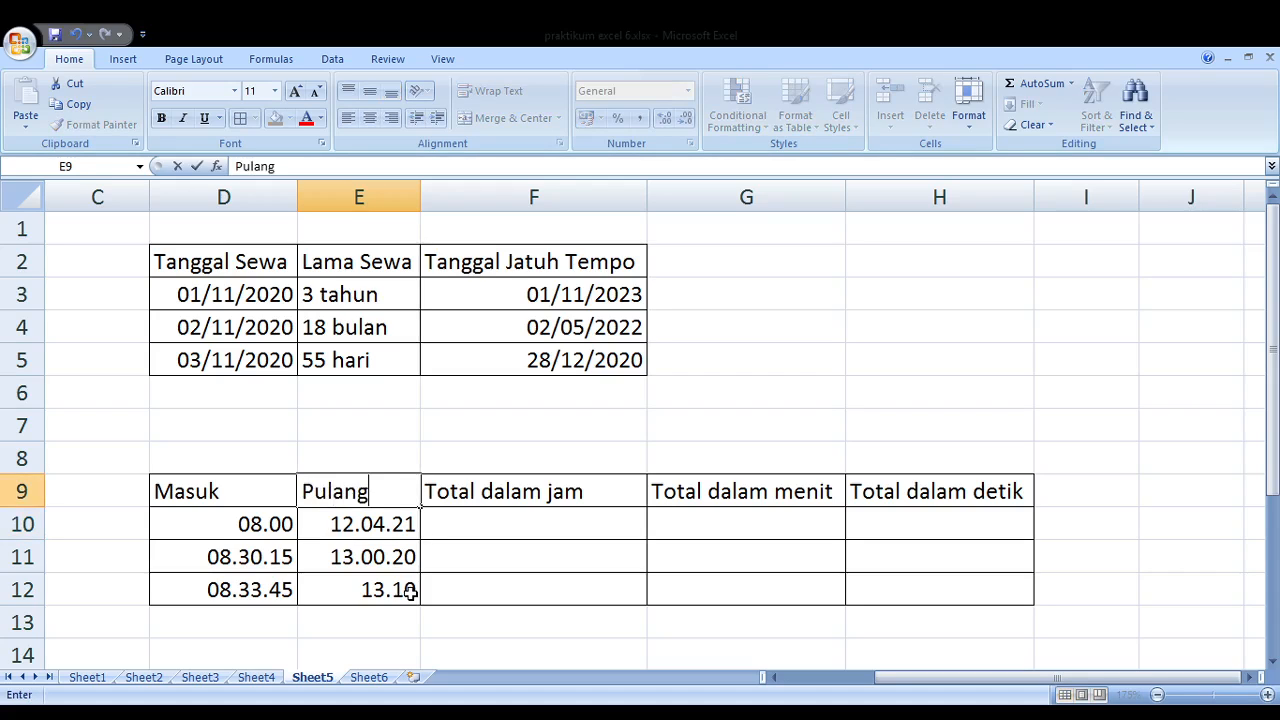
pyautogui.press('Return')
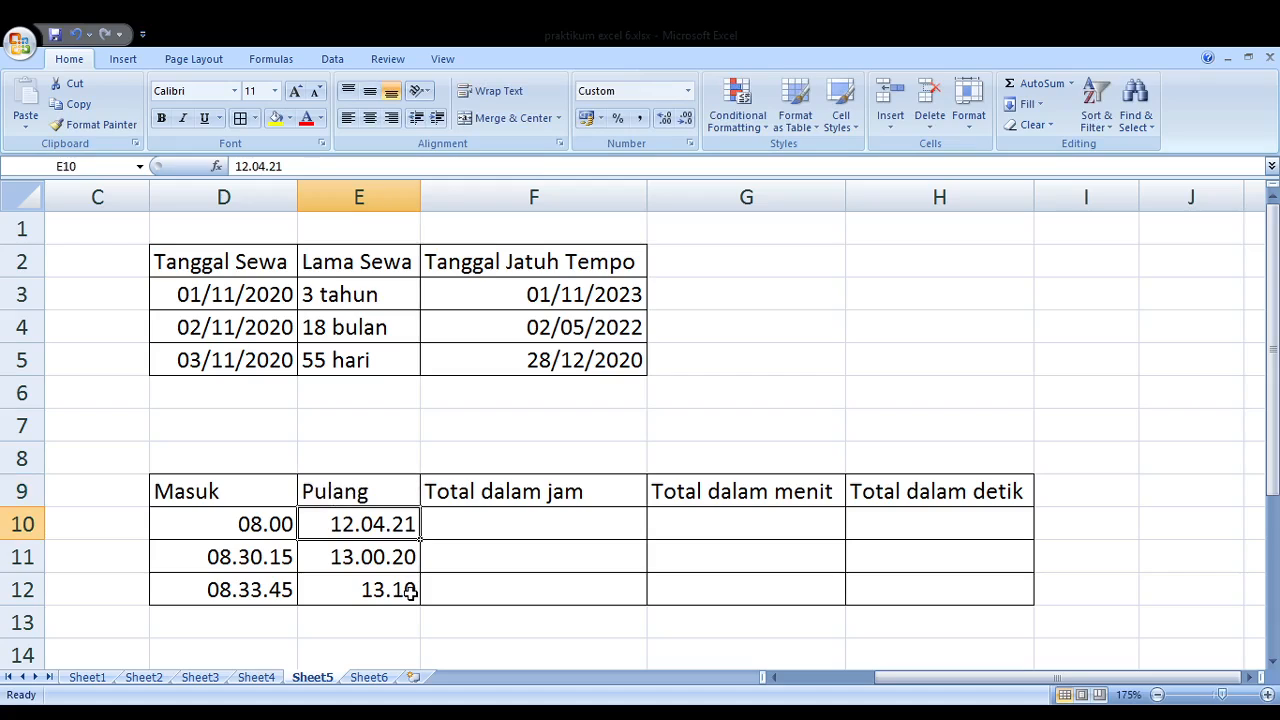
# Examine the Masuk and Pulang times in D10:E12, including the full time stored in E12
pyautogui.press('Down')
pyautogui.press('Left')
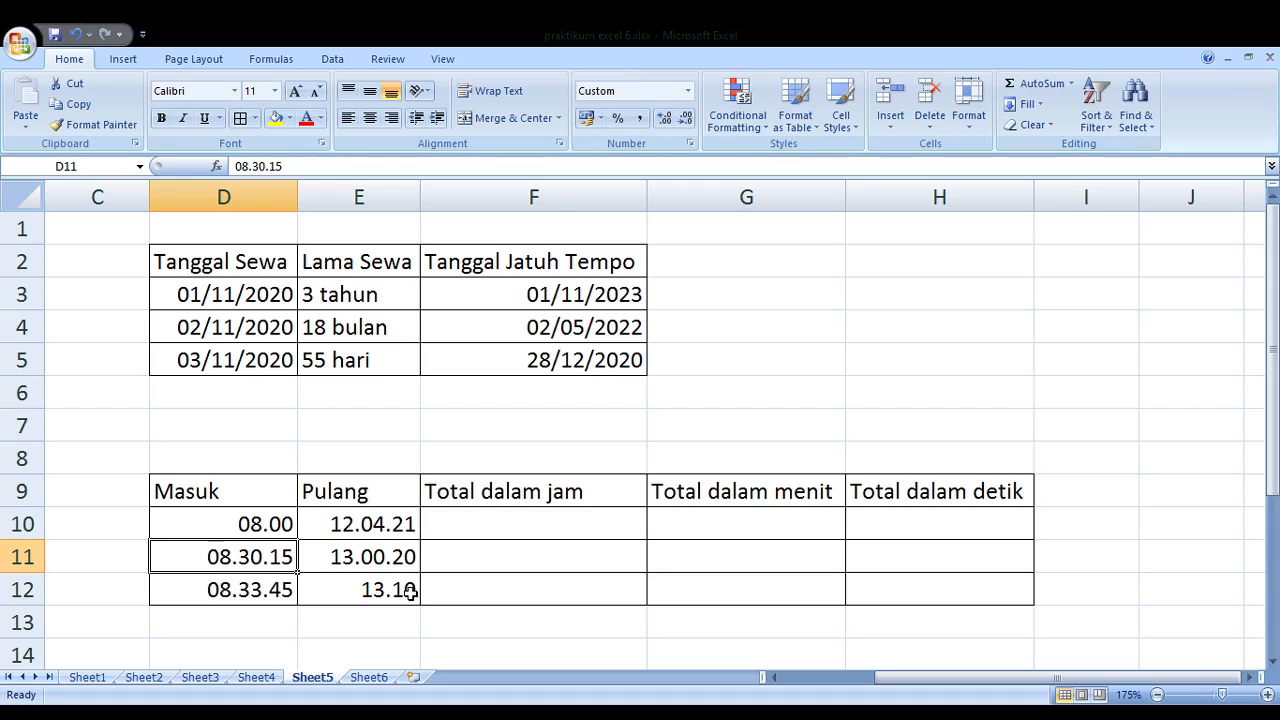
pyautogui.press('Right')
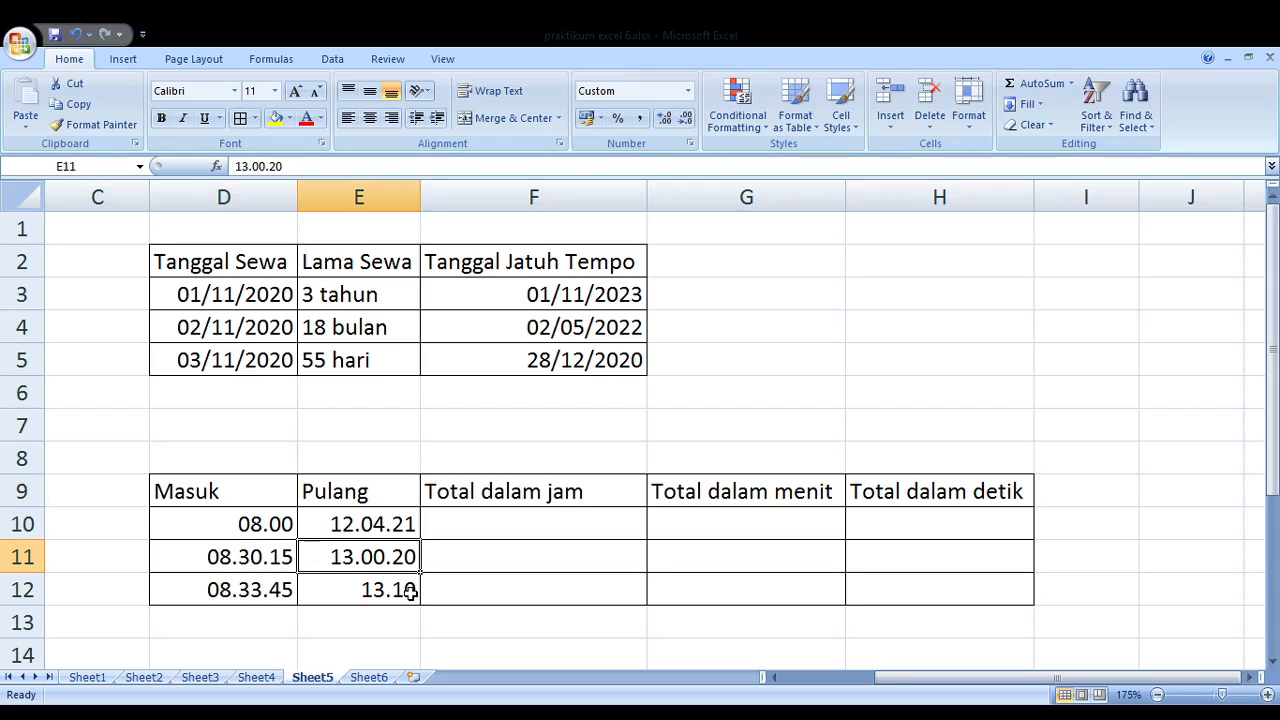
pyautogui.press('Down')
pyautogui.press('Left')
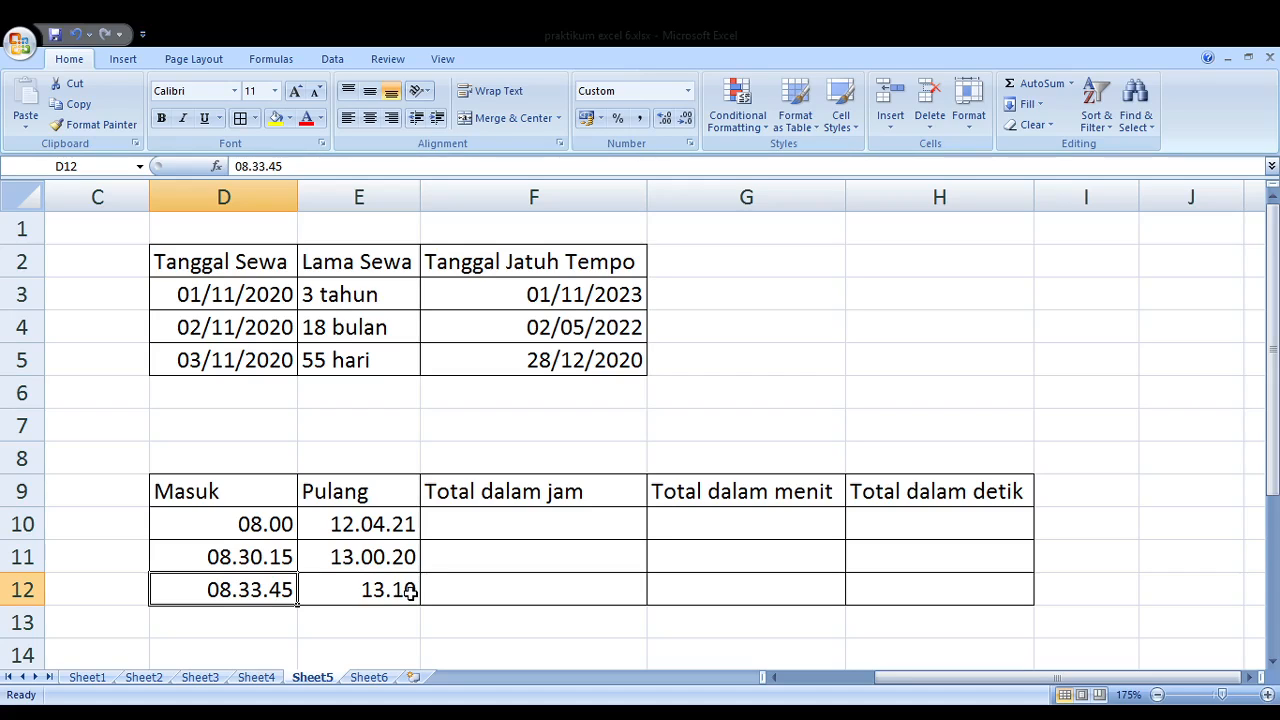
pyautogui.click(410, 592)
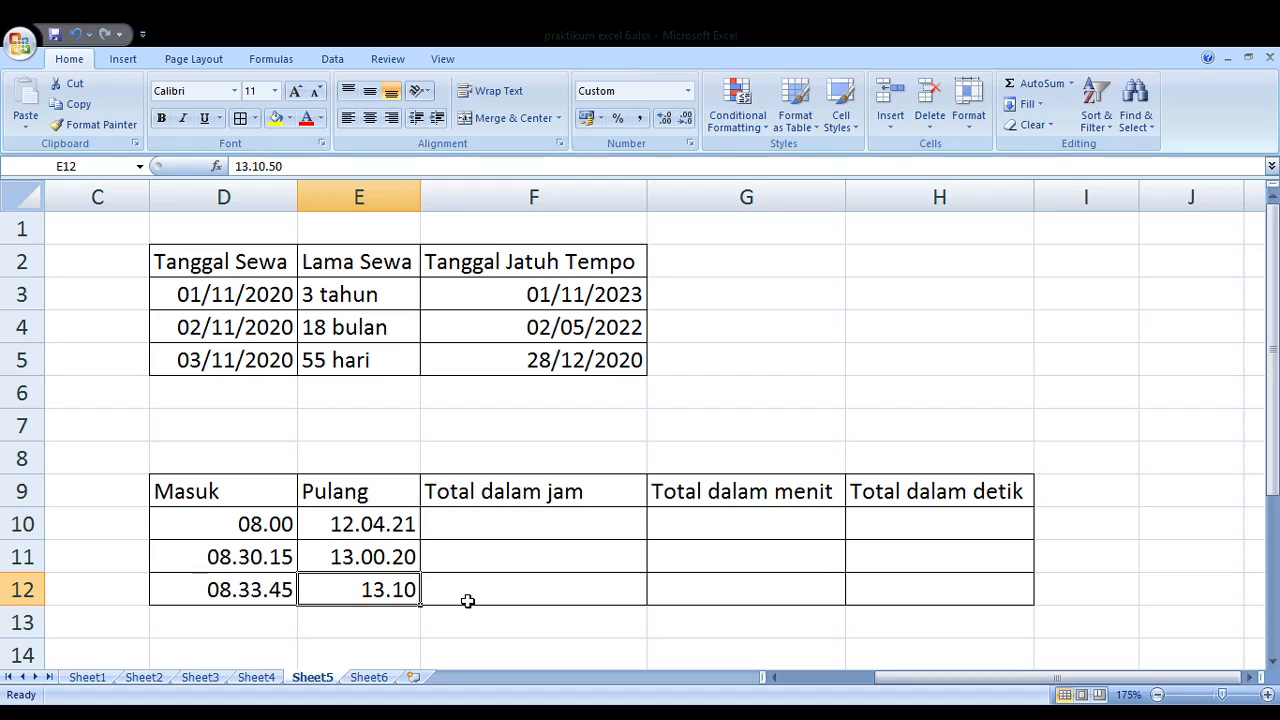
pyautogui.press('F2')
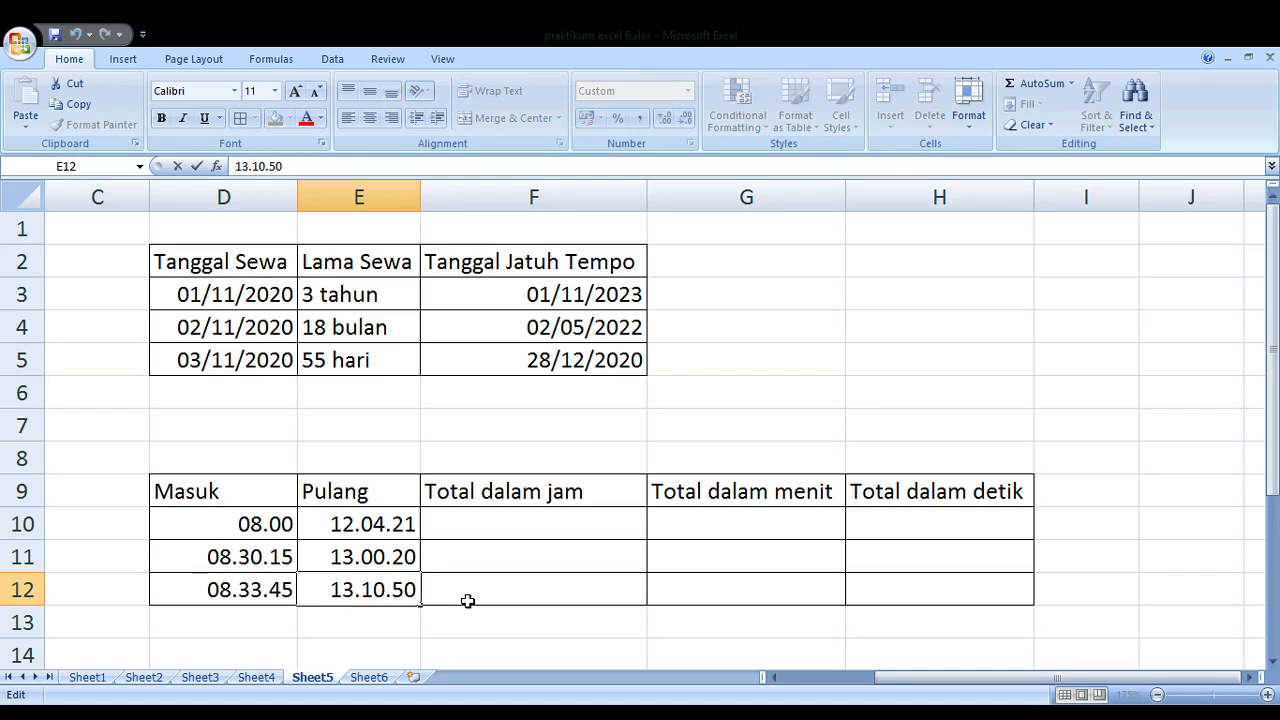
pyautogui.press('Return')
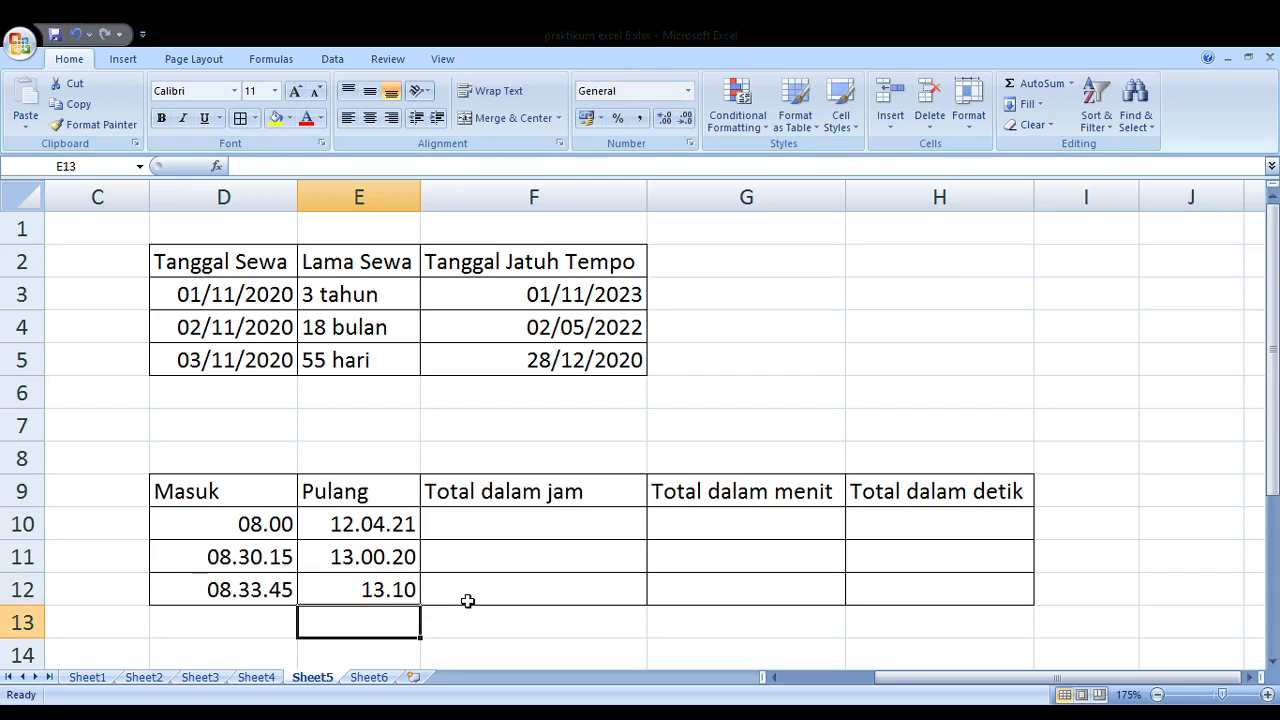
pyautogui.press('Up')
pyautogui.press('Right')
pyautogui.press('Up')
pyautogui.press('Up')
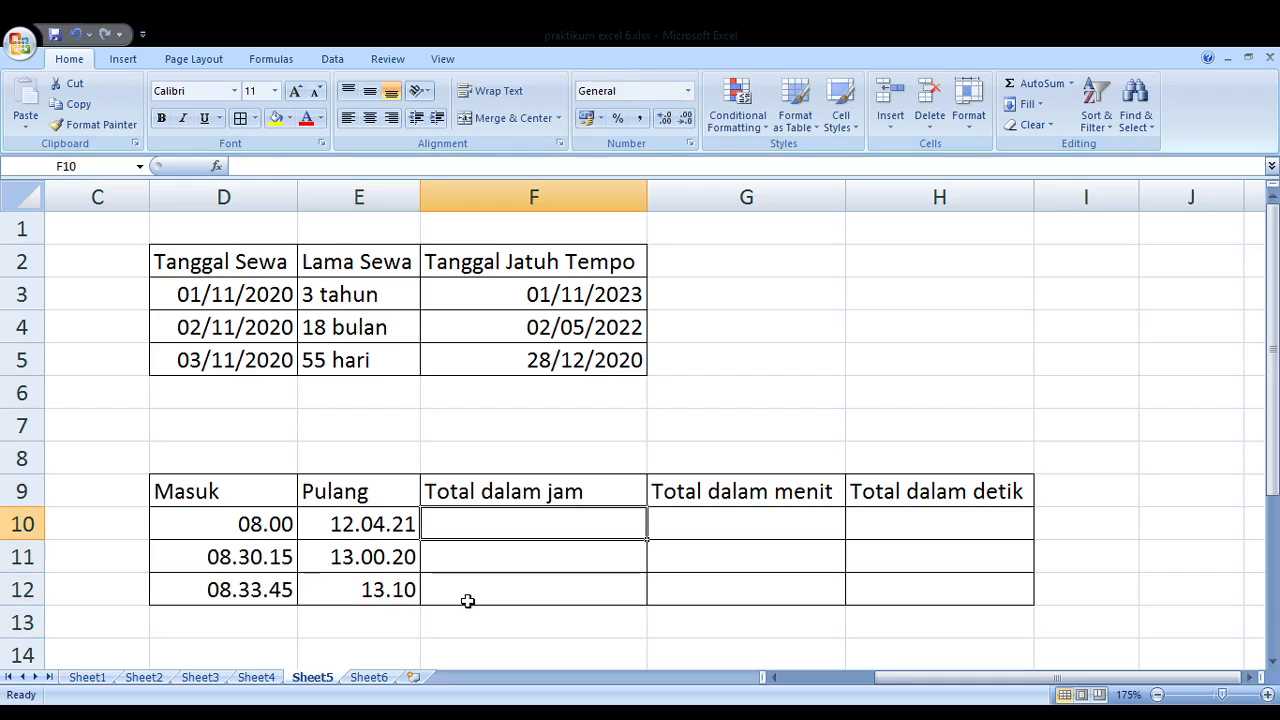
pyautogui.press('Left')
pyautogui.press('Left')
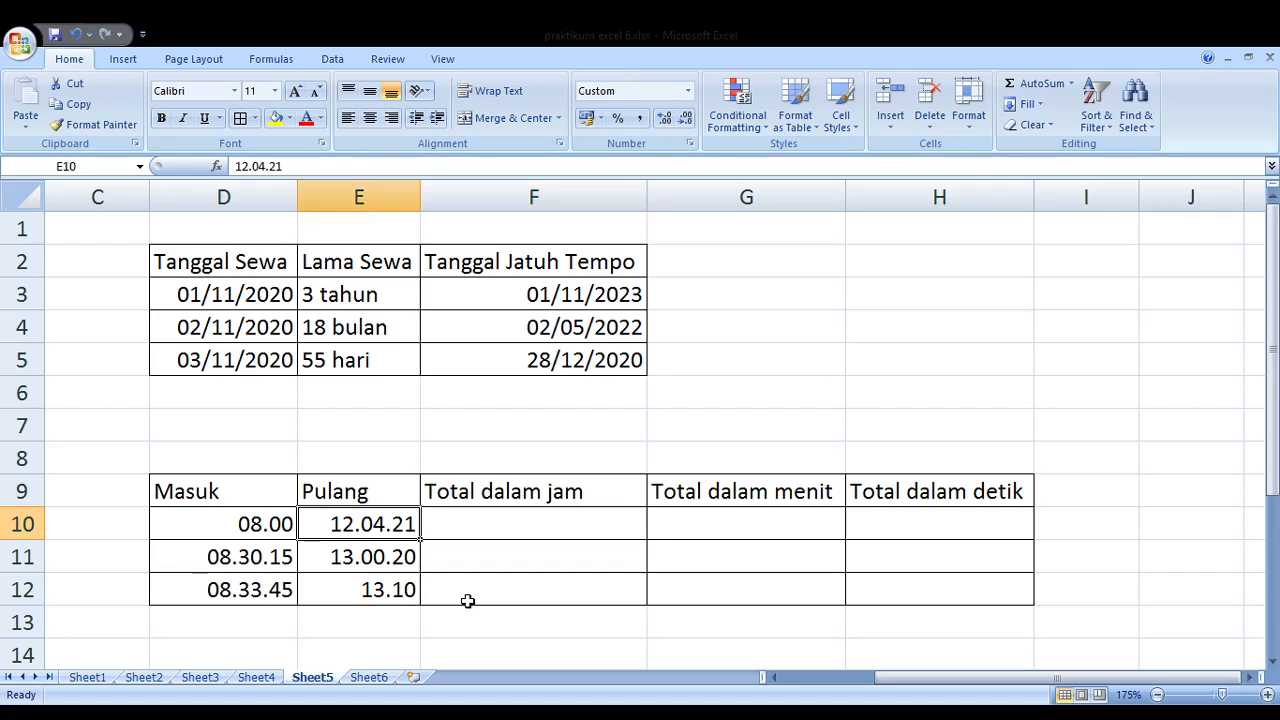
# Enter =E10-D10 in F10 to subtract the Masuk time from the Pulang time
pyautogui.press('Right')
pyautogui.press('Right')
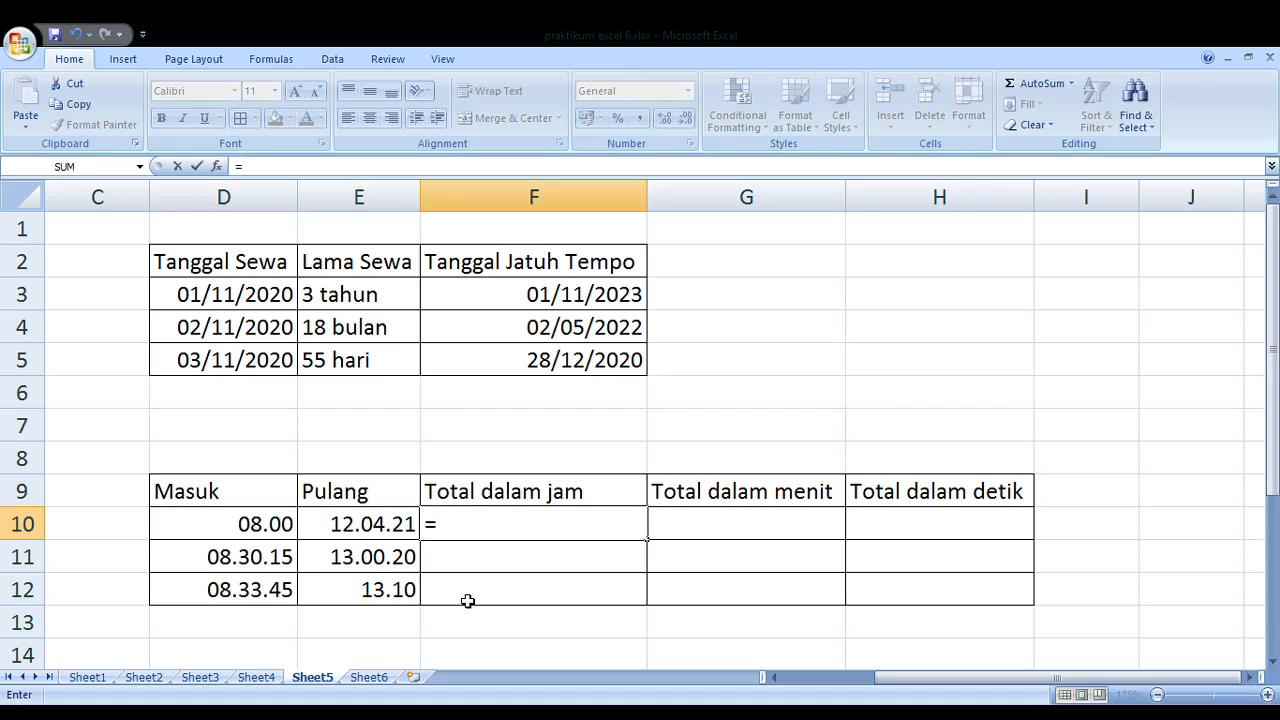
pyautogui.click(370, 528)
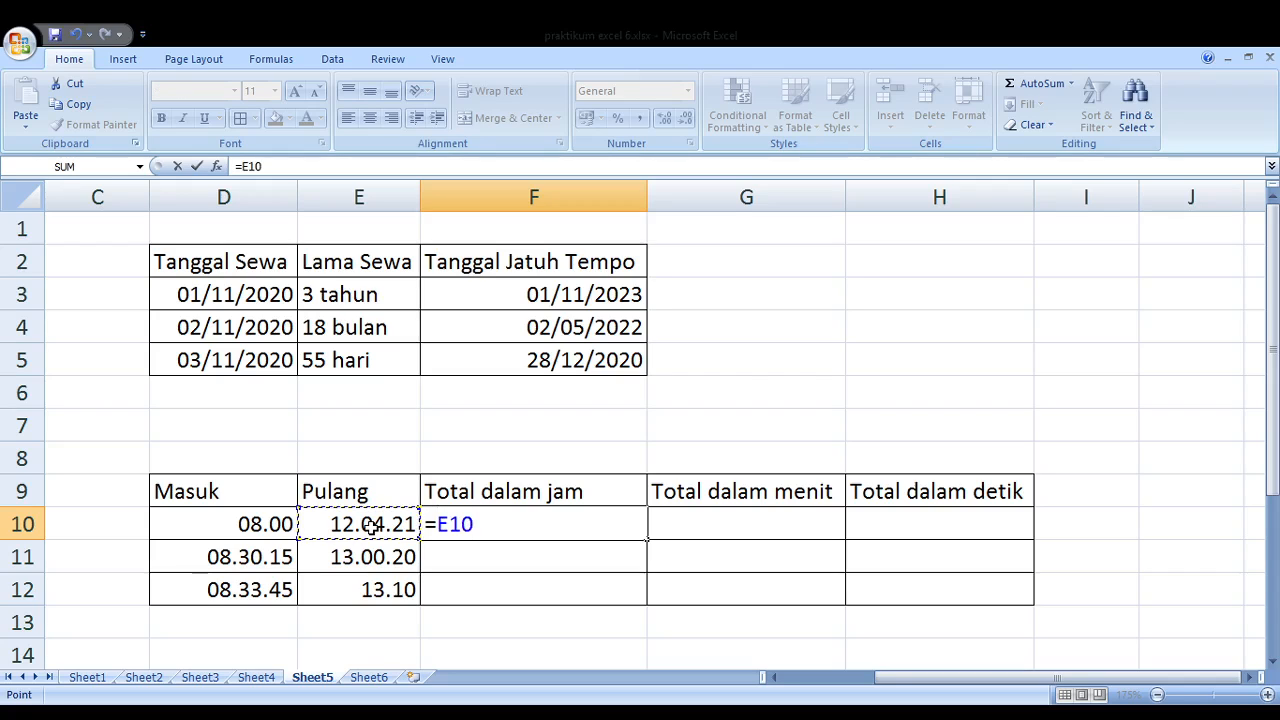
pyautogui.write('-')
pyautogui.click(232, 527)
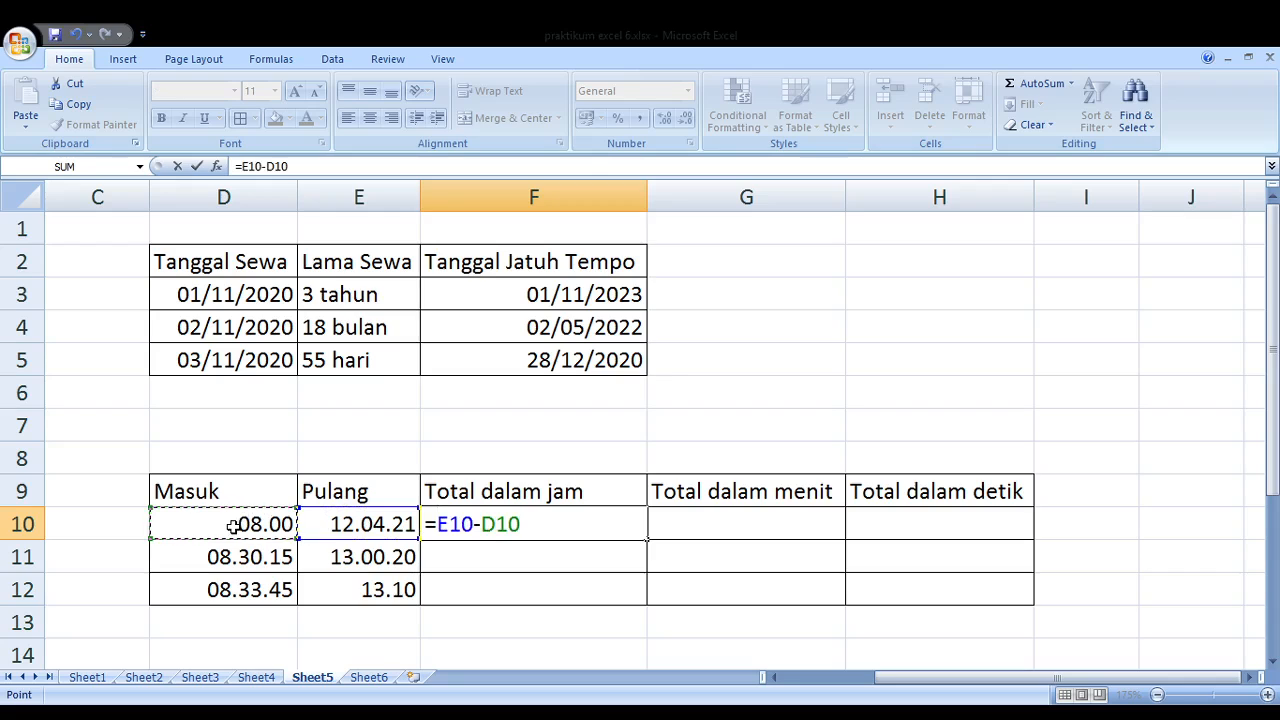
pyautogui.press('Return')
pyautogui.press('Up')
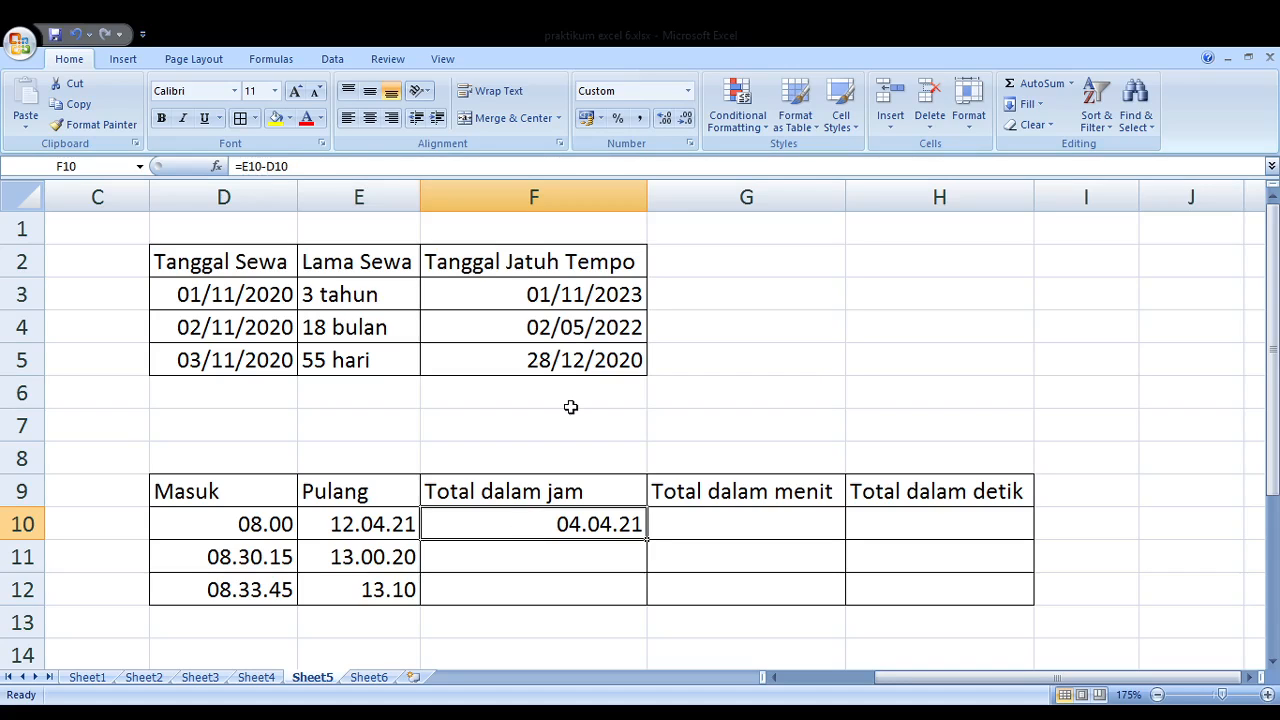
# Change the formula in F10 to =(E10-D10)*24 to convert the time difference to hours
pyautogui.press('F2')
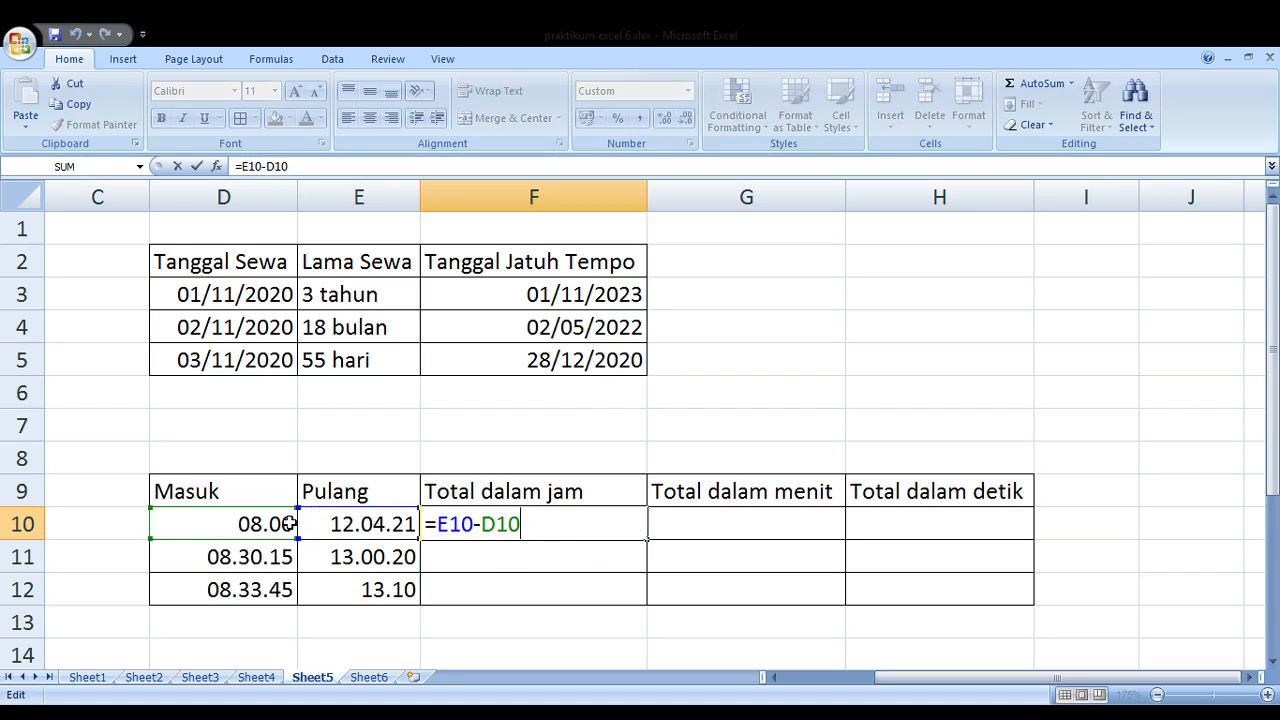
pyautogui.press('Return')
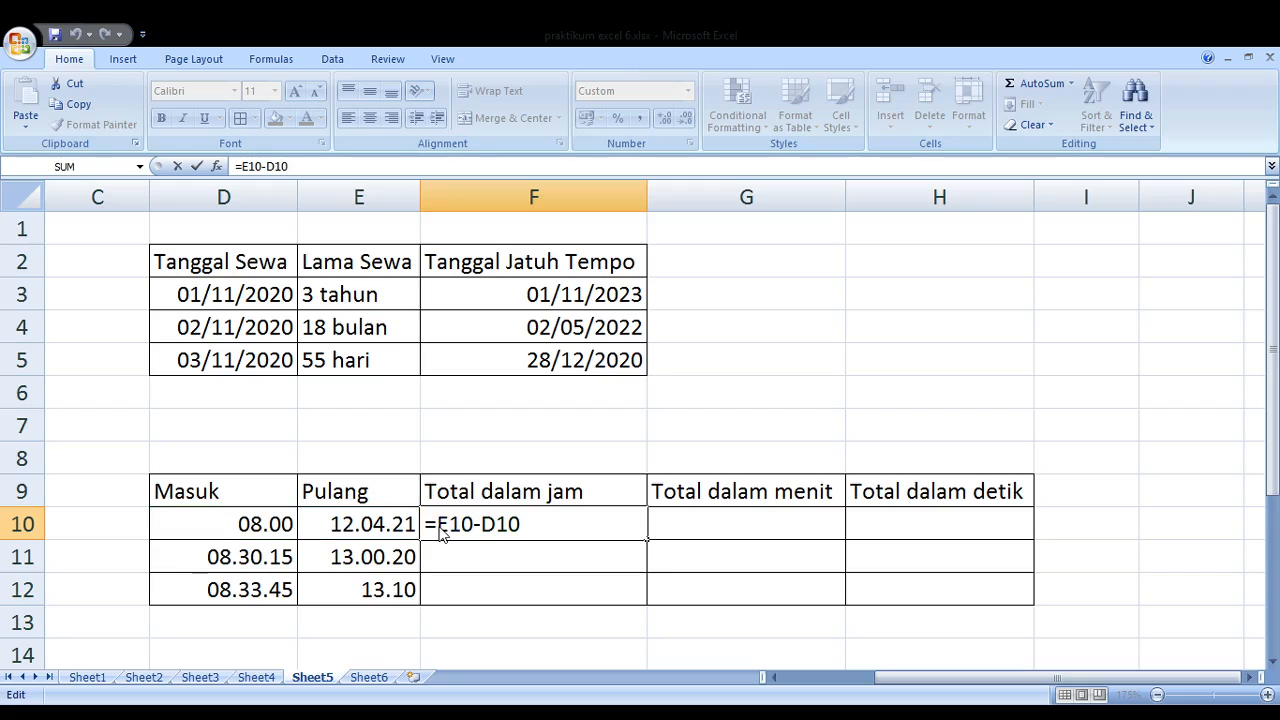
pyautogui.click(440, 530)
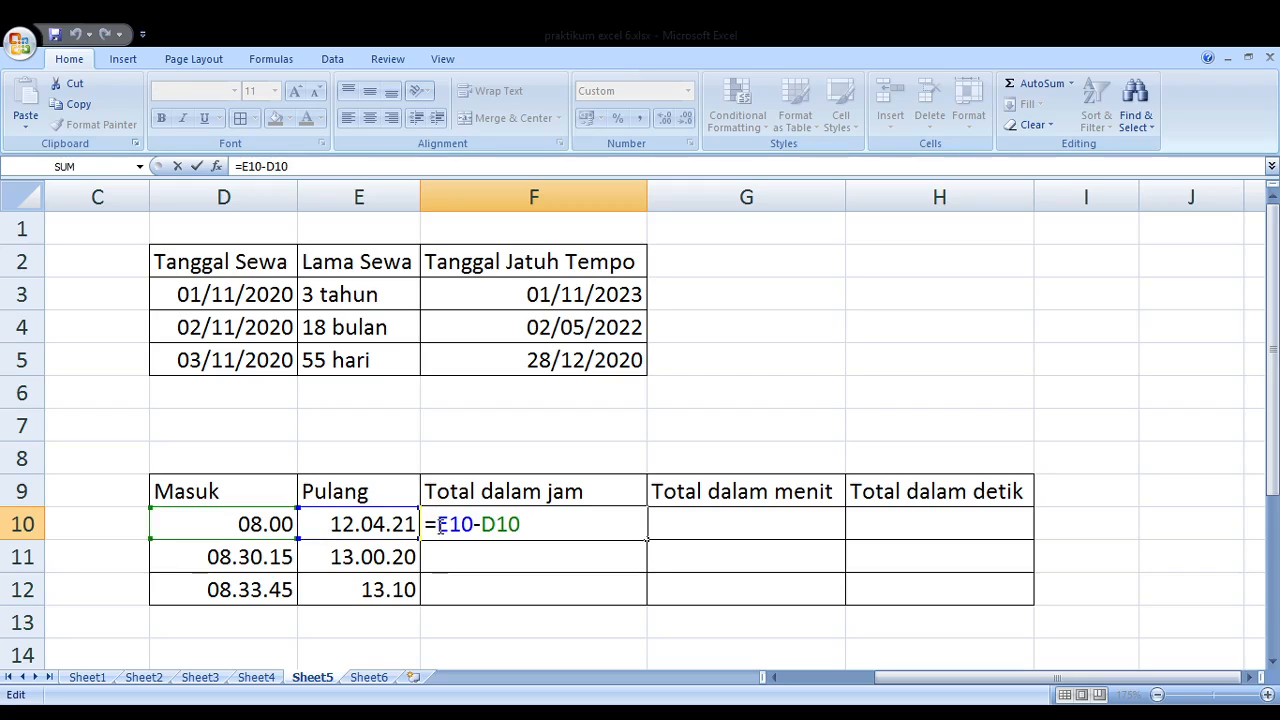
pyautogui.write('(')
pyautogui.press('End')
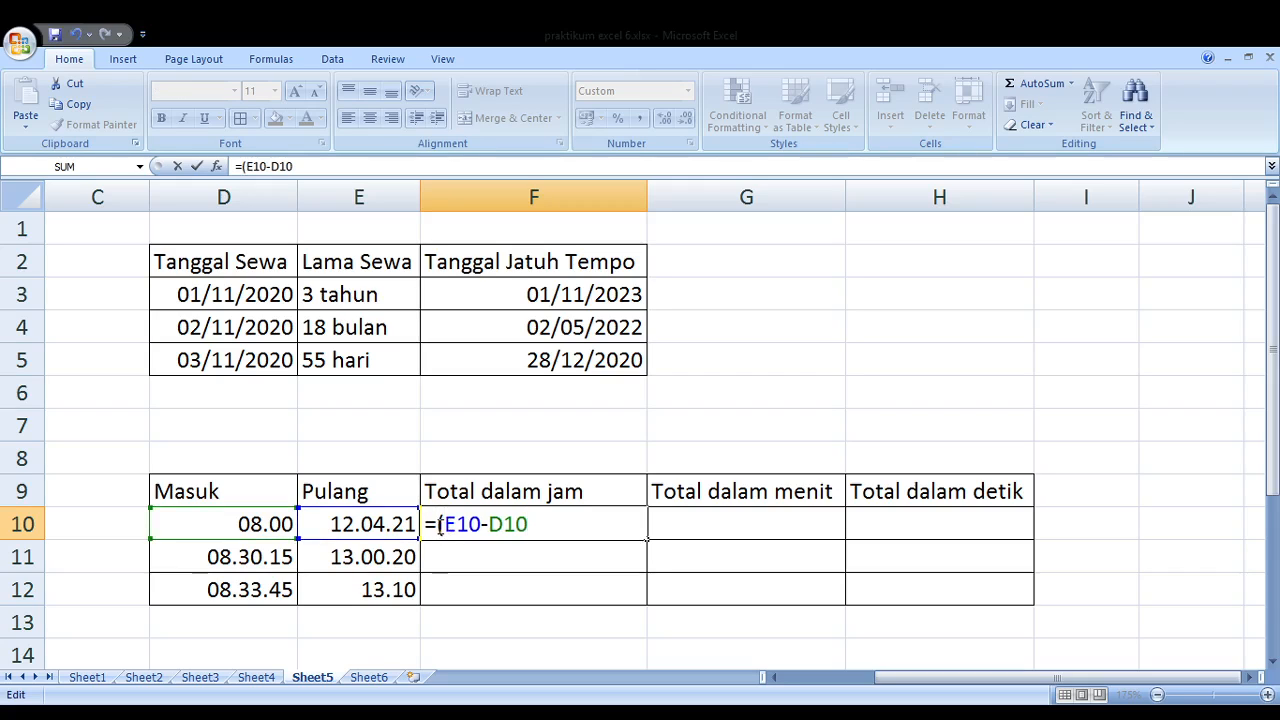
pyautogui.write(')*24')
pyautogui.press('Return')
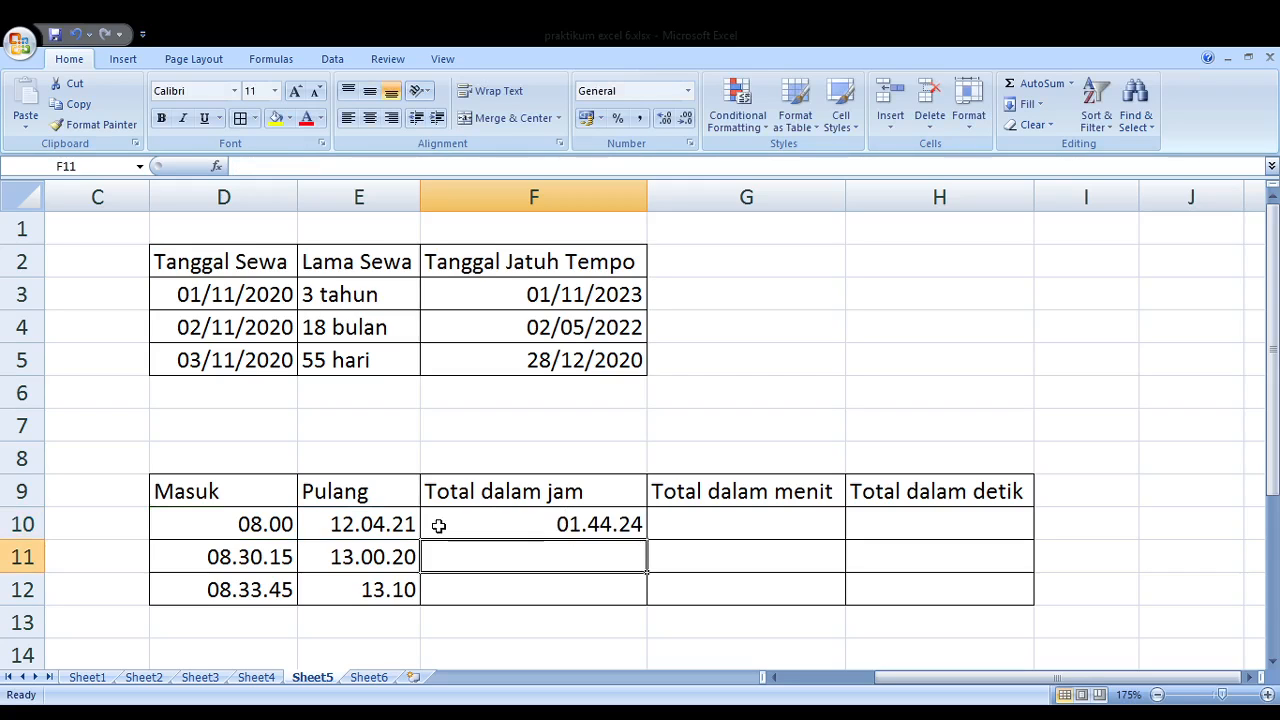
# Set the number format of F10 to General
pyautogui.click(438, 525)
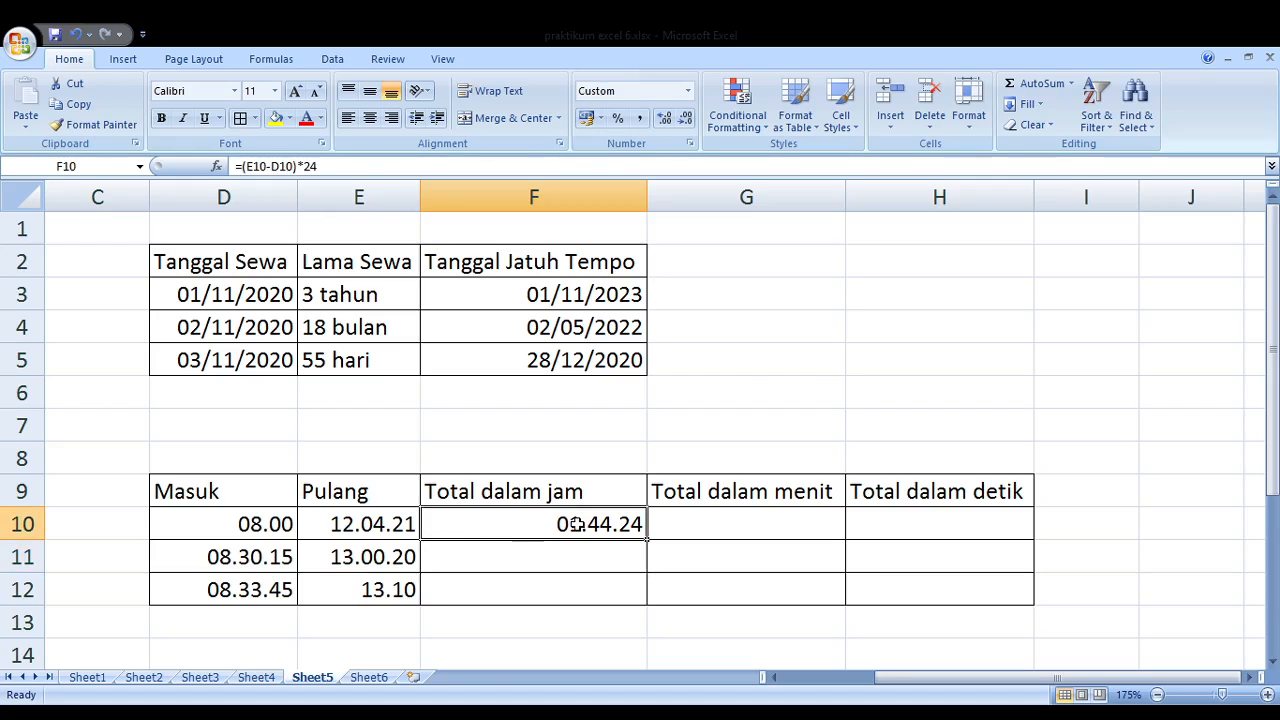
pyautogui.click(688, 91)
pyautogui.write('General')
pyautogui.press('Return')
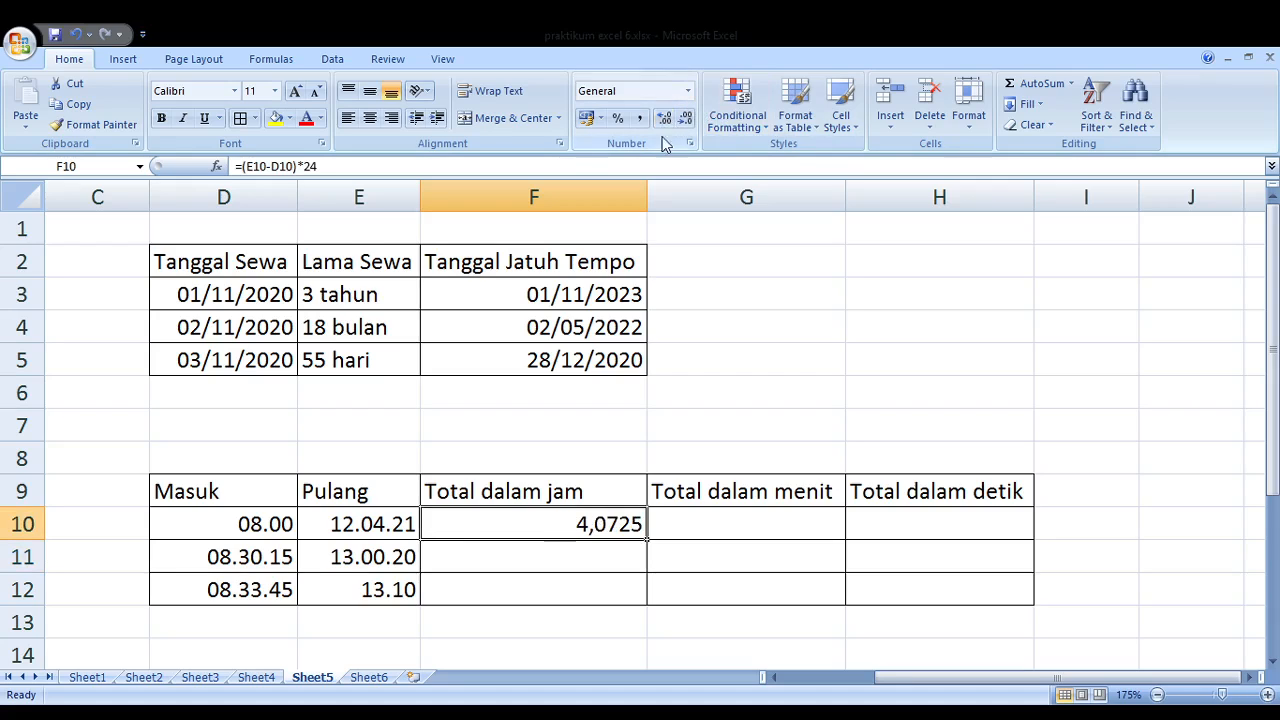
# Fill the hours formula from F10 down to F12 and check the copied formulas in F11 and F12
pyautogui.click(557, 563)
pyautogui.click(535, 529)
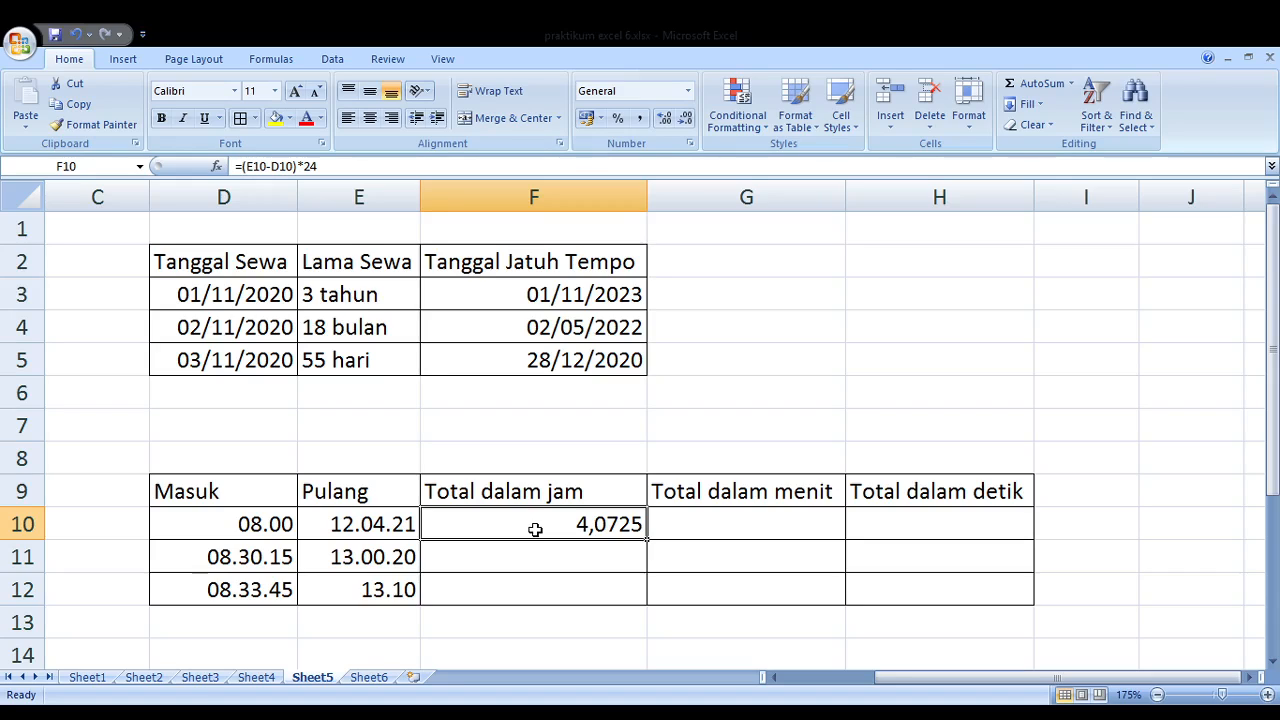
pyautogui.moveTo(645, 541); pyautogui.dragTo(645, 601)
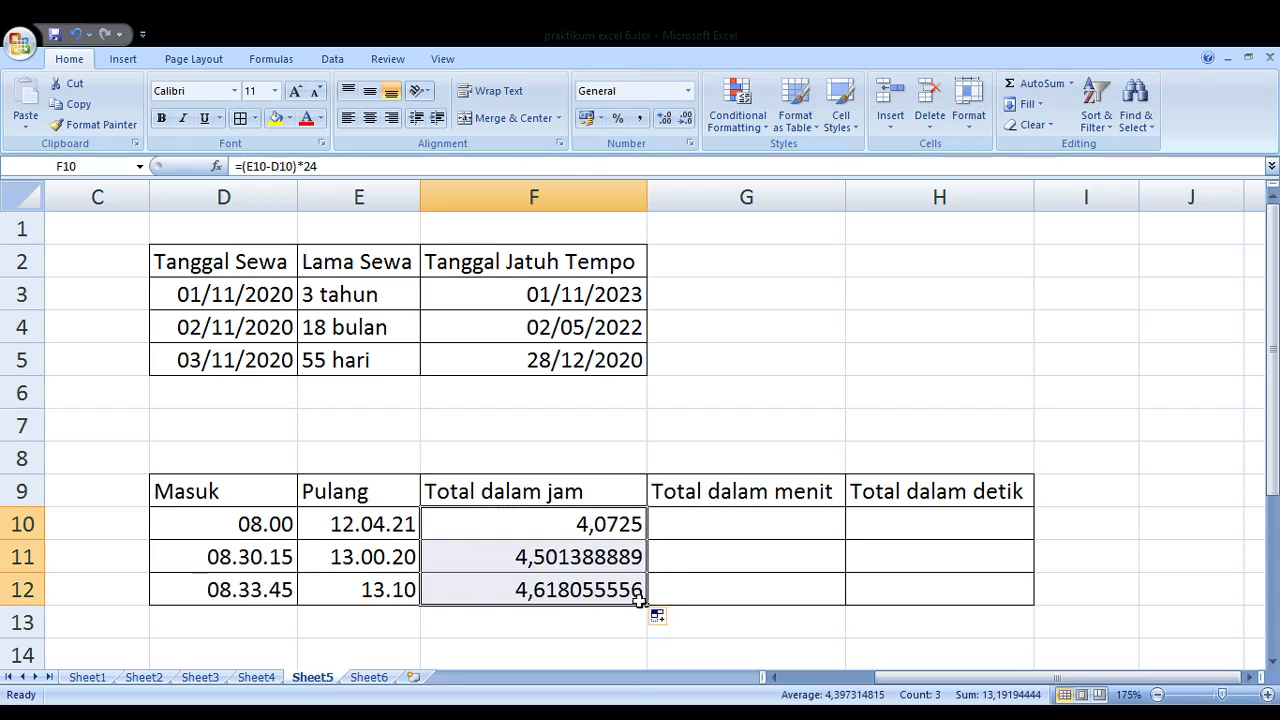
pyautogui.click(507, 558)
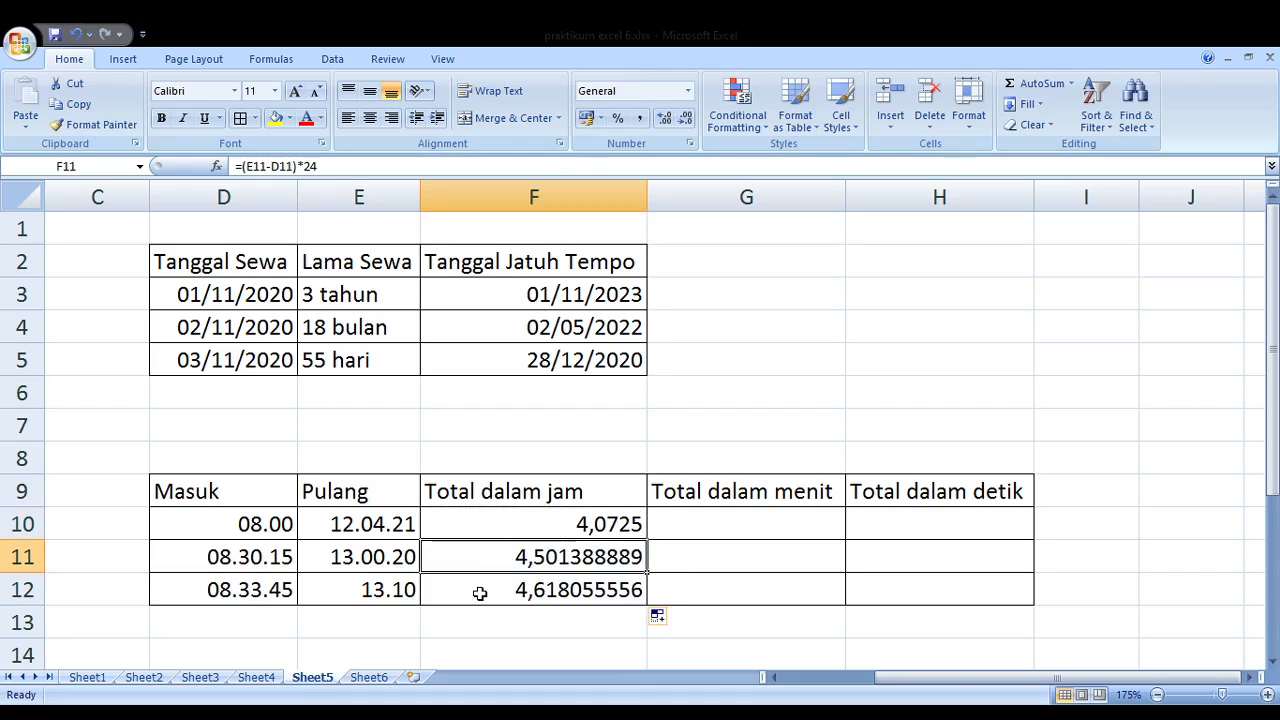
pyautogui.click(500, 595)
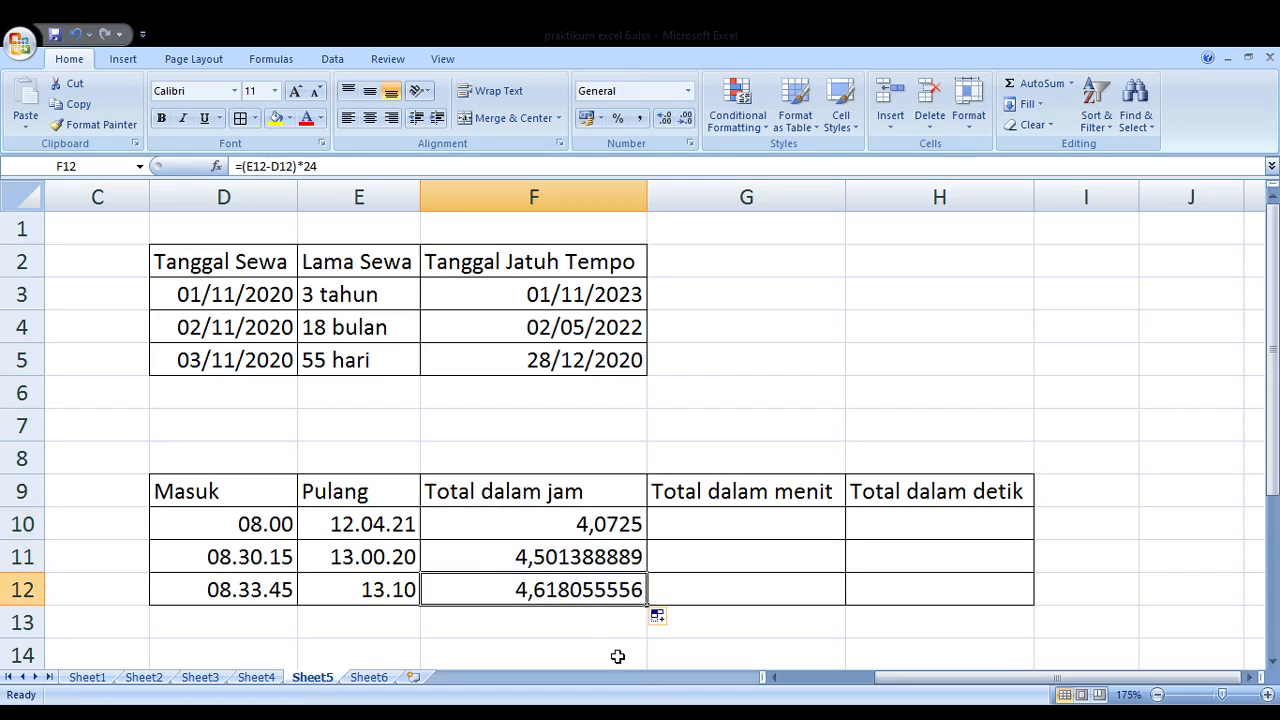
# Enter =(E10-D10)*24*60 in G10 to calculate the total time in minutes
pyautogui.click(785, 523)
pyautogui.write('=')
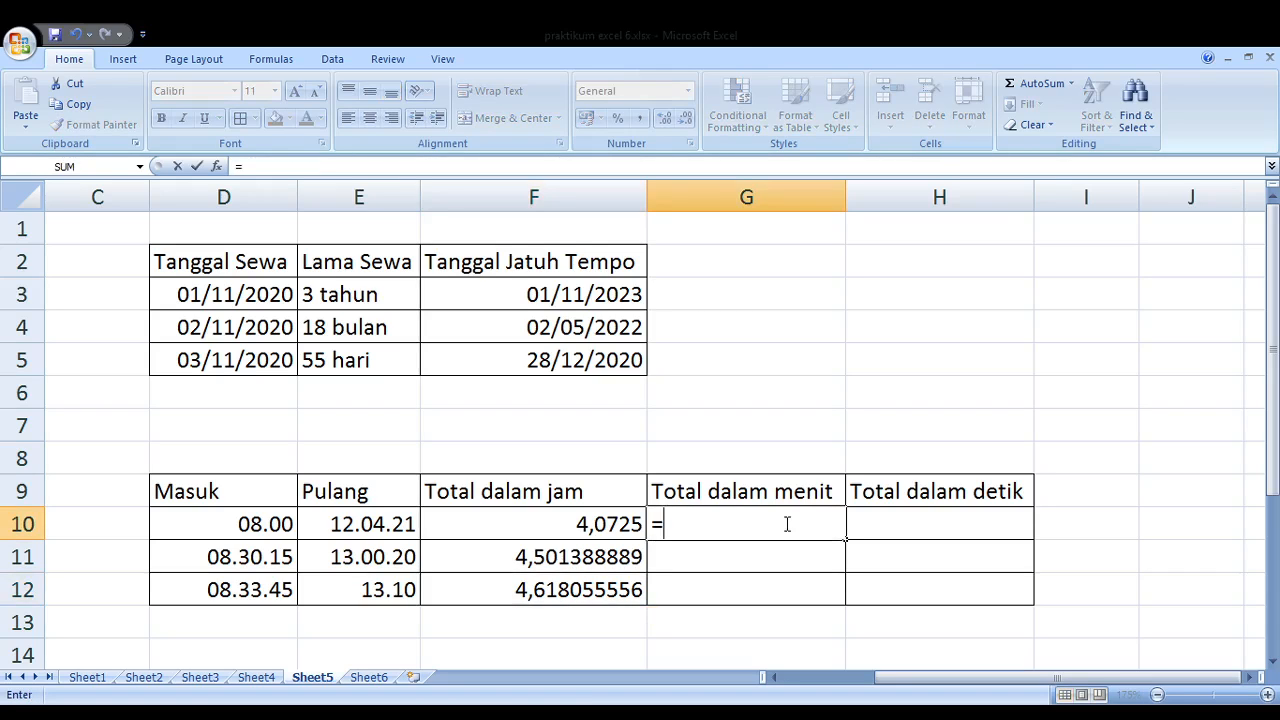
pyautogui.write('(')
pyautogui.click(326, 524)
pyautogui.write('-')
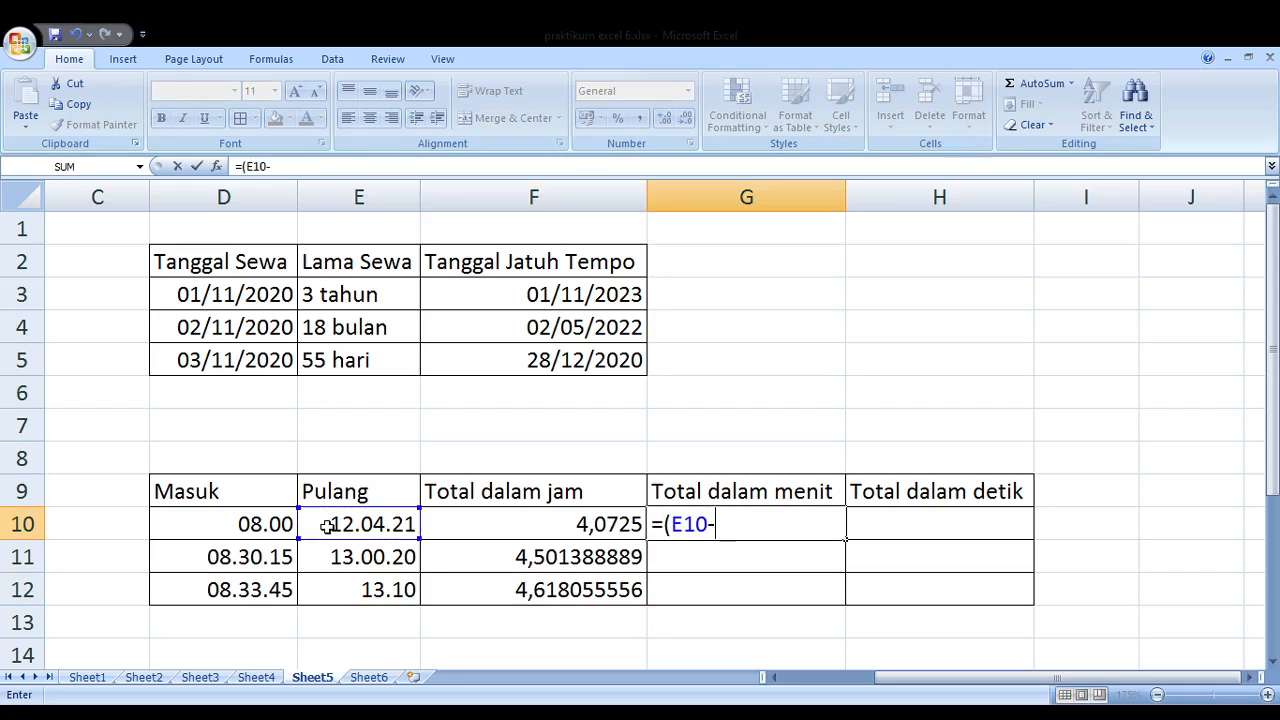
pyautogui.click(191, 530)
pyautogui.write(')*')
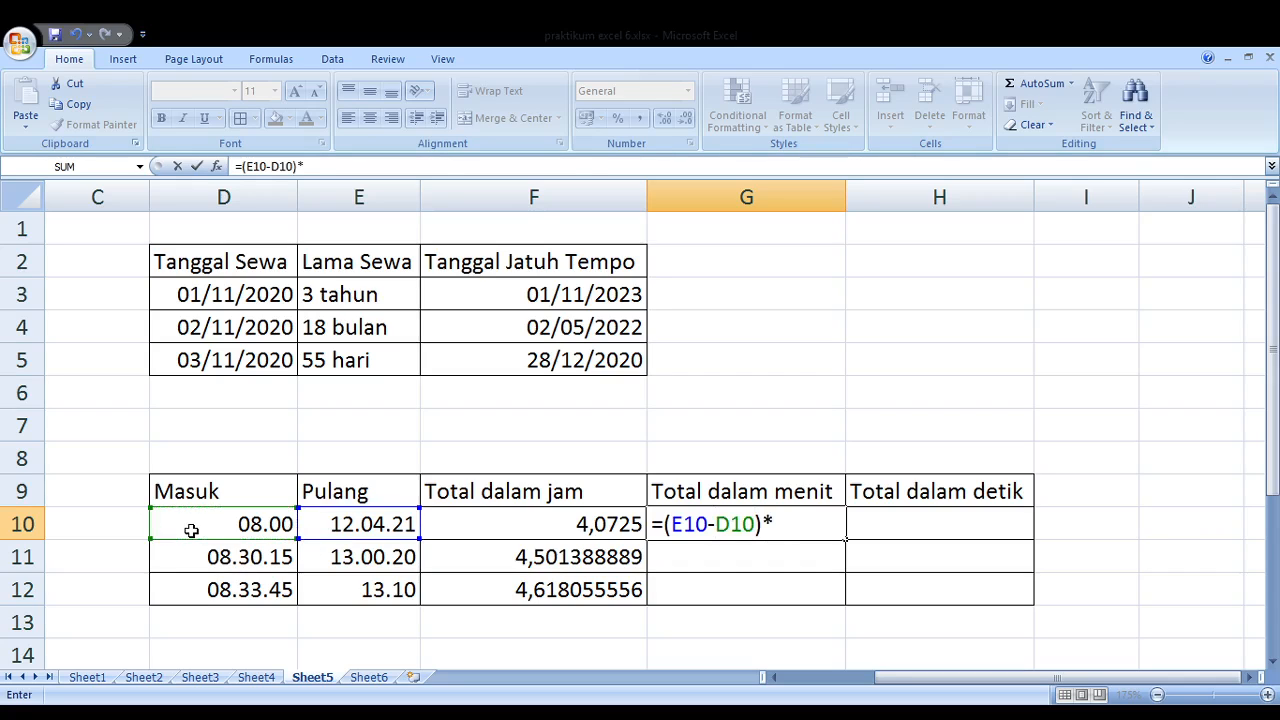
pyautogui.write('24*60')
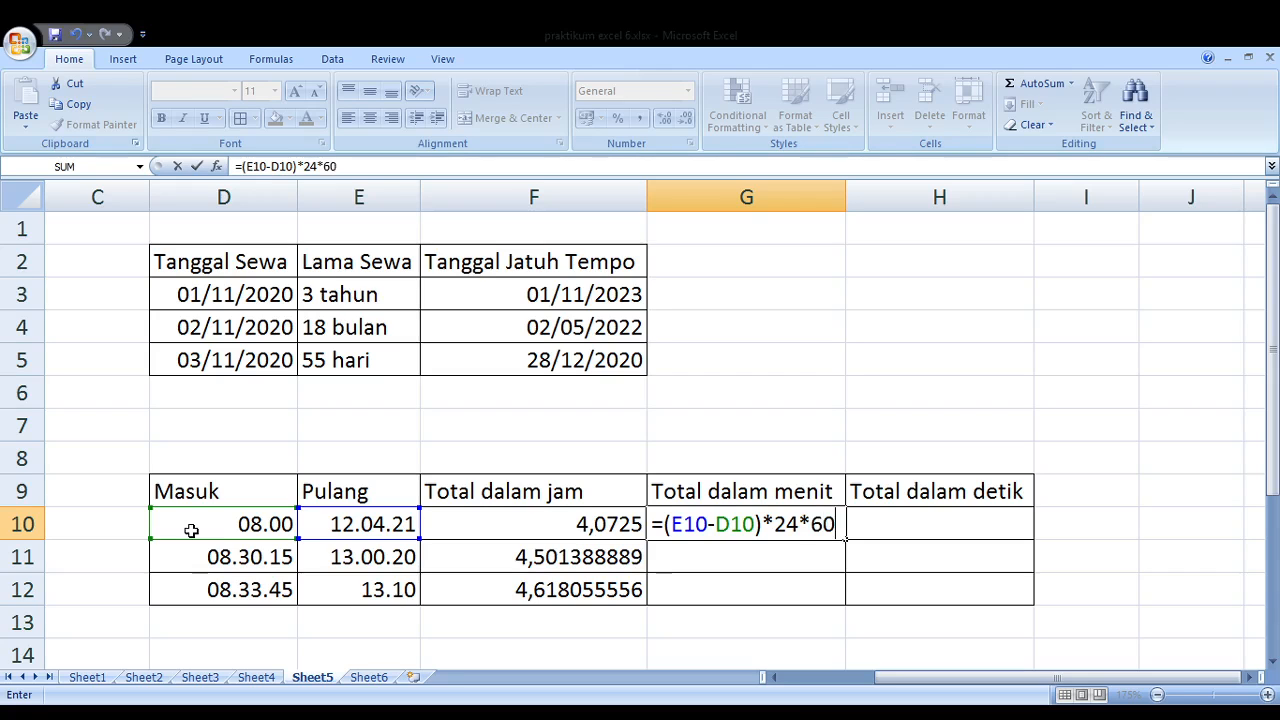
pyautogui.press('Return')
pyautogui.press('Up')
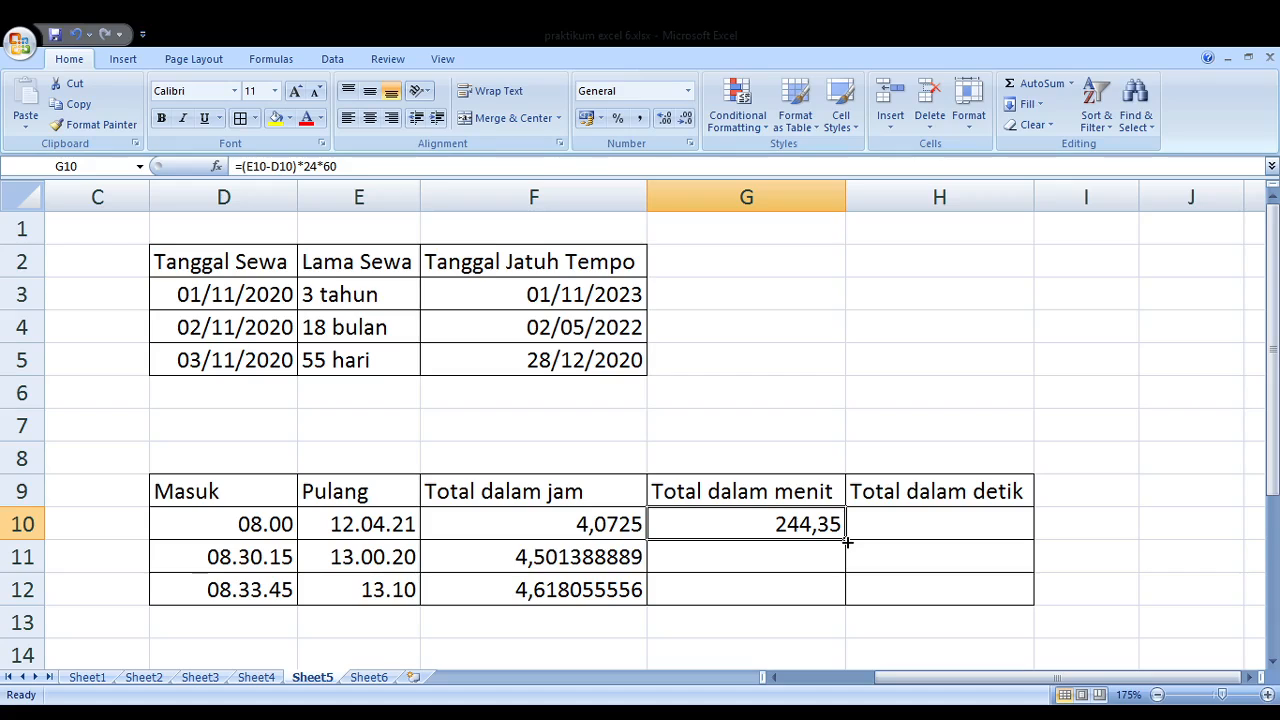
# Fill the minutes formula from G10 down to G12 and compare it with the hours formulas in column F
pyautogui.moveTo(846, 541); pyautogui.dragTo(846, 600)
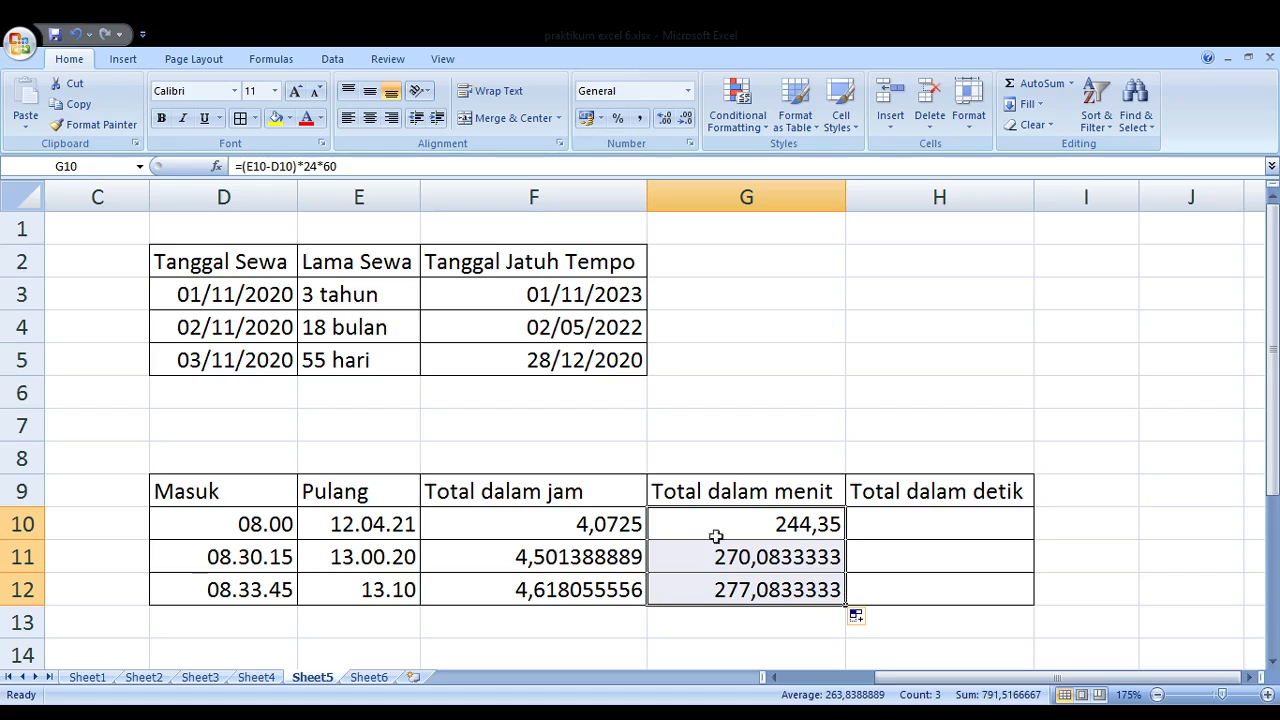
pyautogui.click(694, 557)
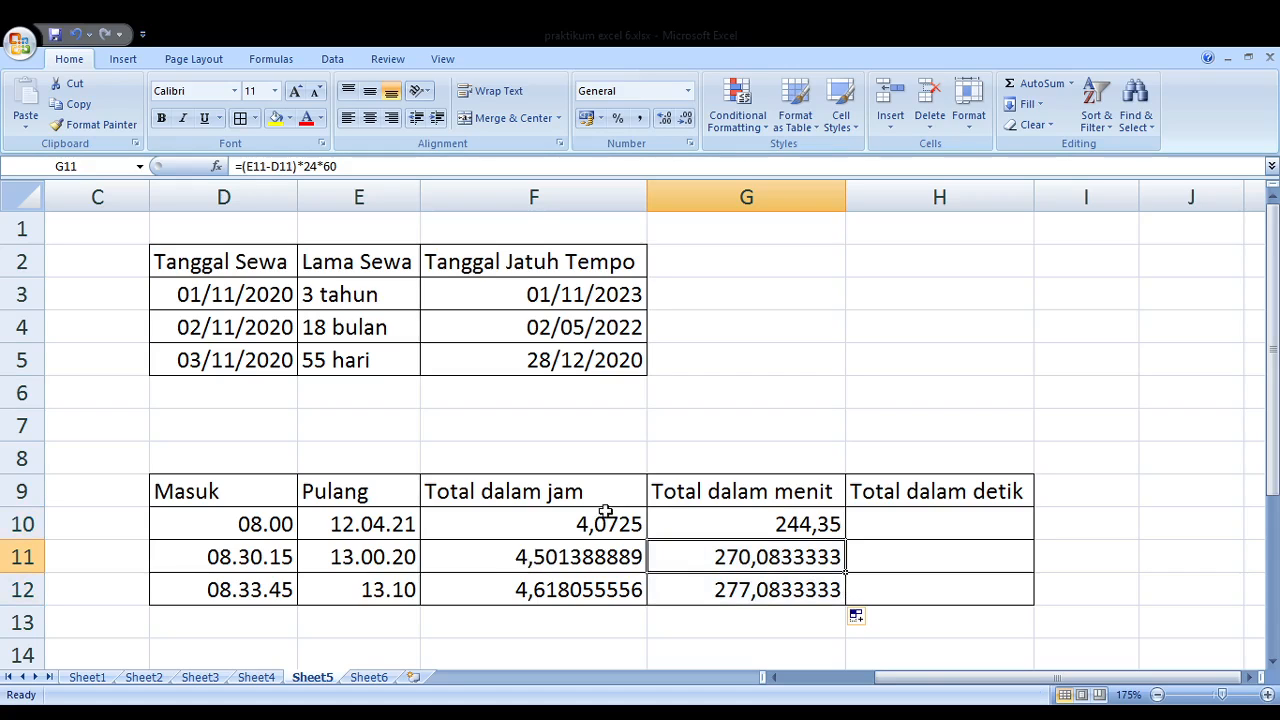
pyautogui.click(543, 526)
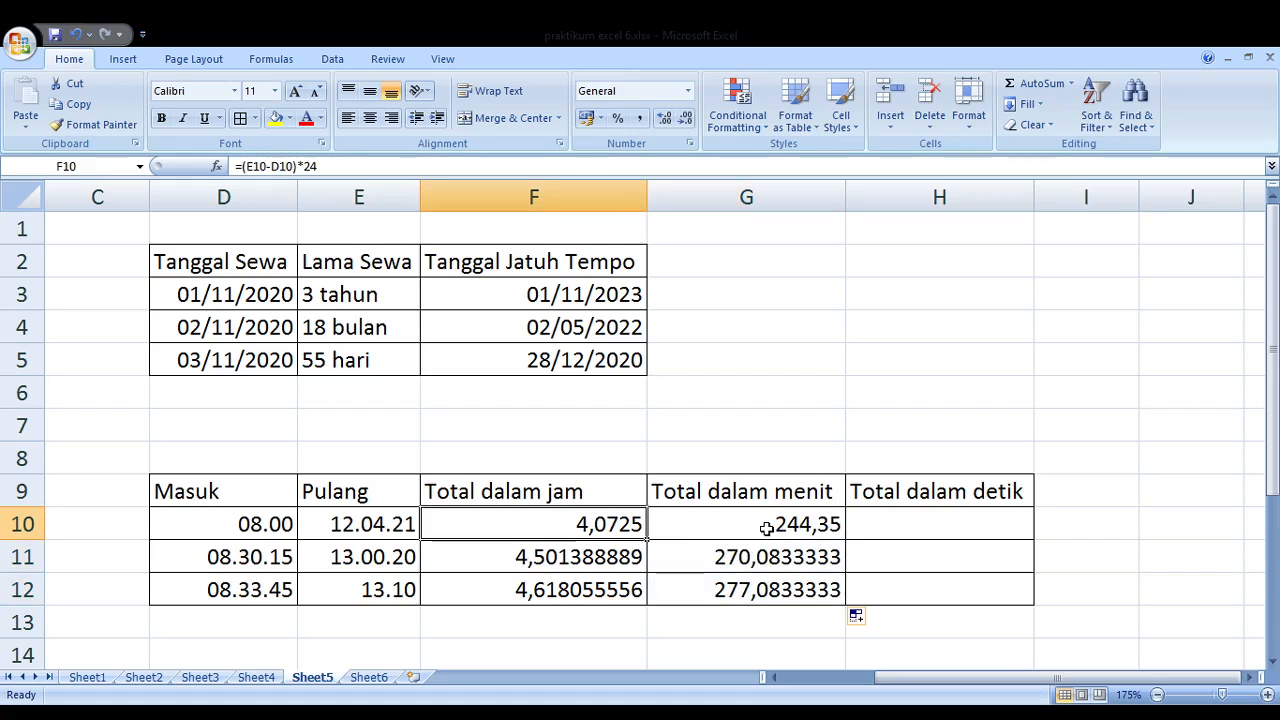
pyautogui.click(454, 568)
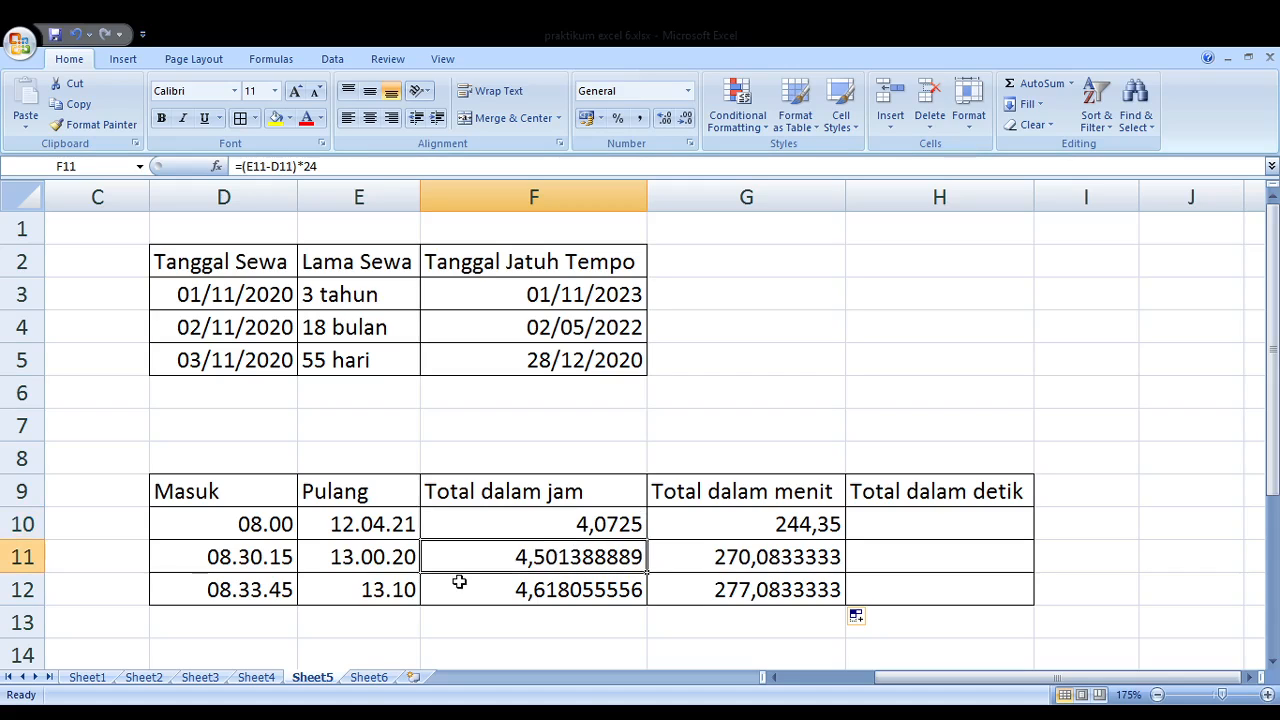
# Compare the minutes formulas in G11 and G12 with the hours formula in F12
pyautogui.click(699, 556)
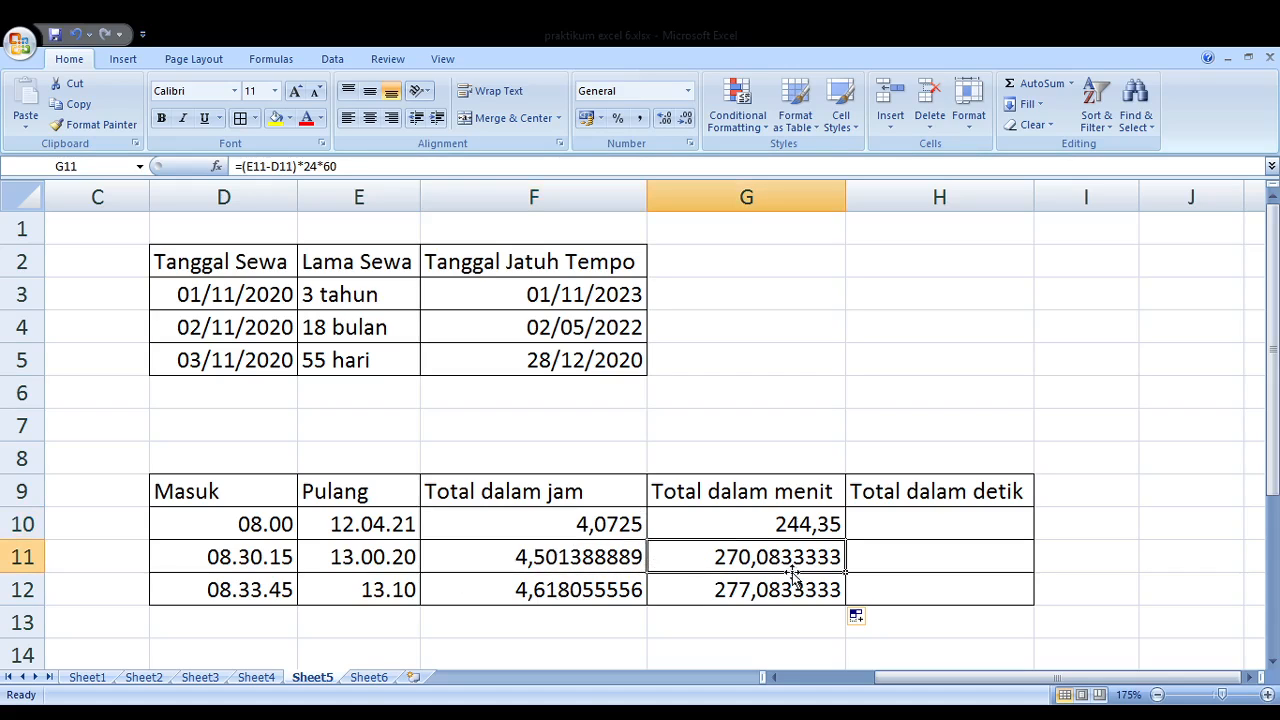
pyautogui.click(462, 597)
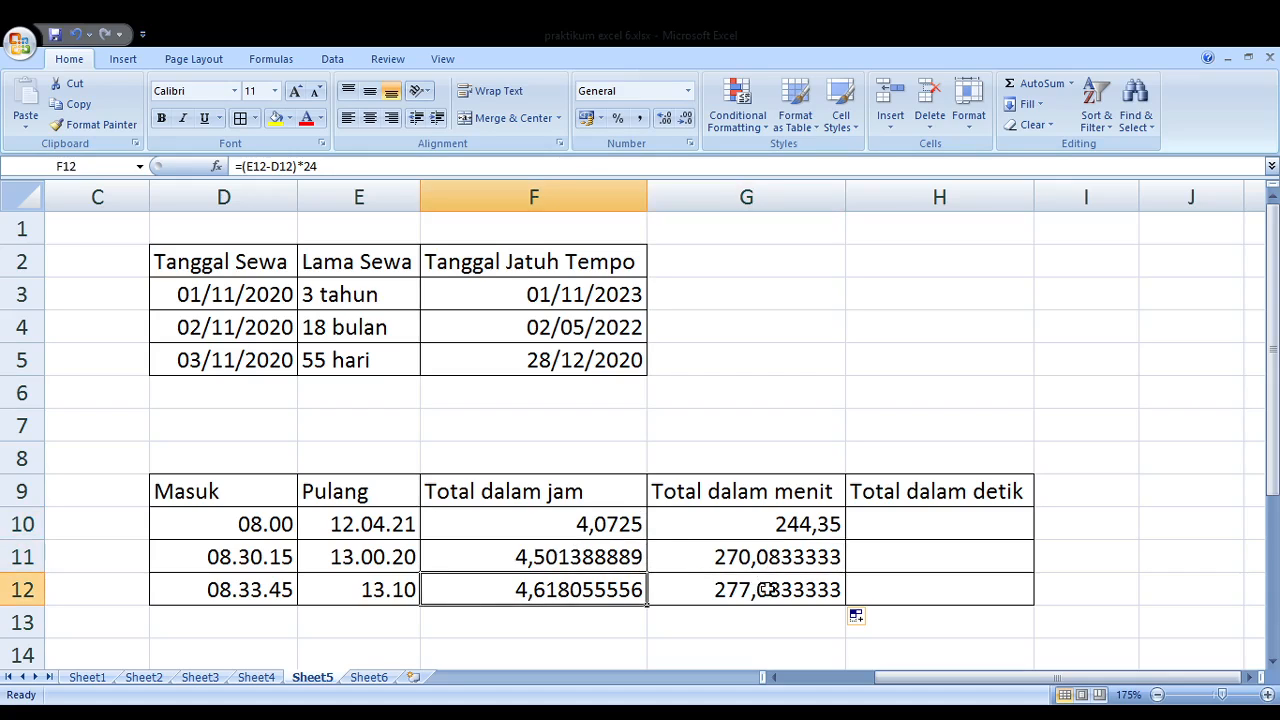
pyautogui.click(703, 597)
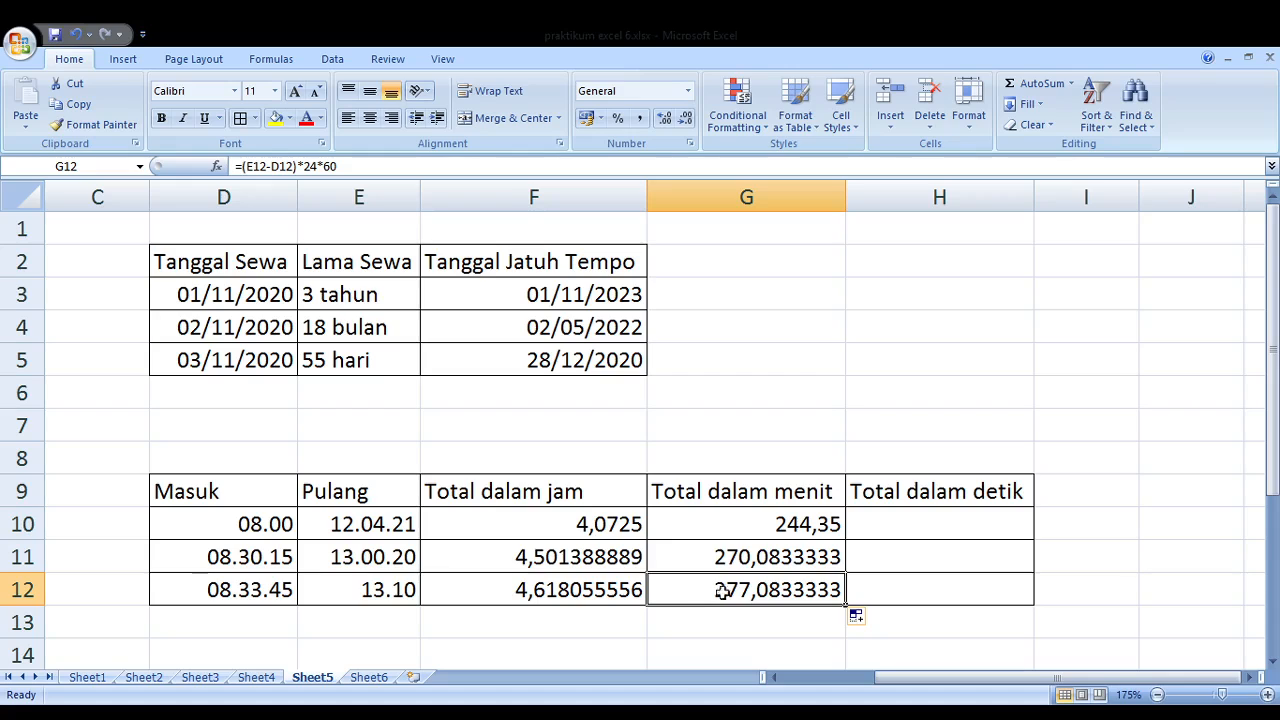
# Enter =(E10-D10)*24*60*60 in H10 to calculate the total time in seconds
pyautogui.click(906, 527)
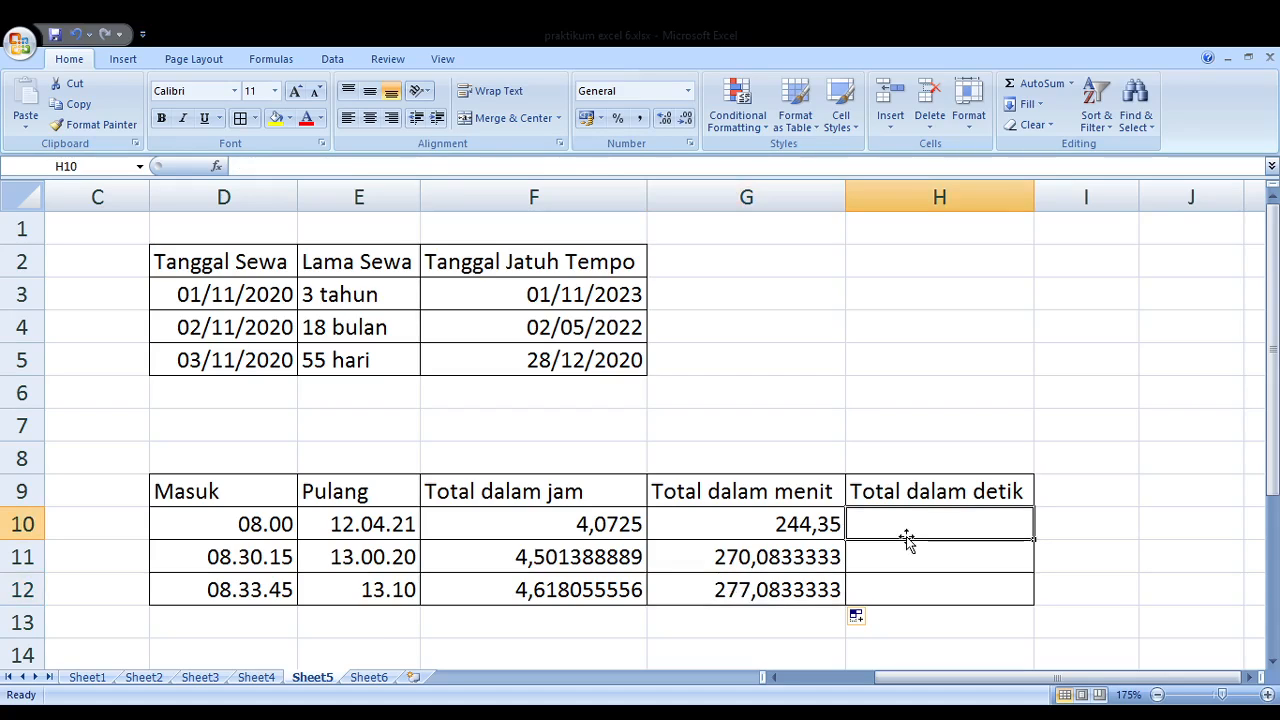
pyautogui.write('=(')
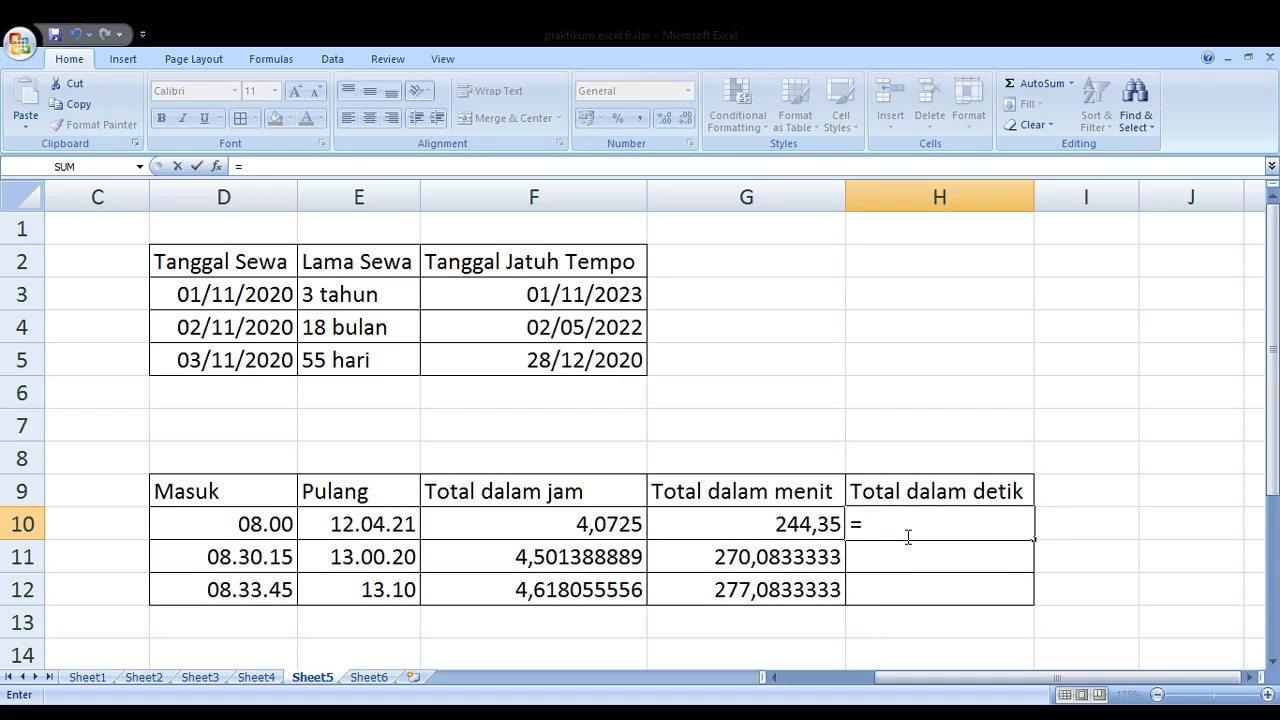
pyautogui.click(347, 526)
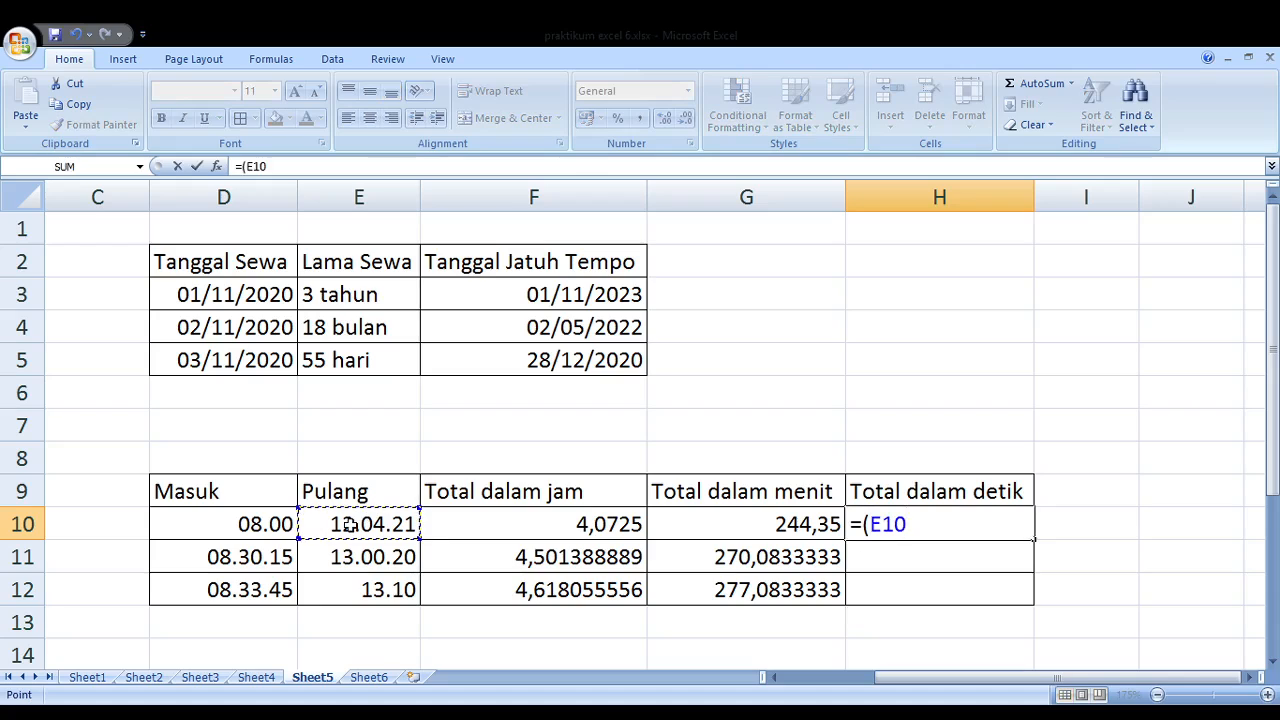
pyautogui.write('-')
pyautogui.click(219, 528)
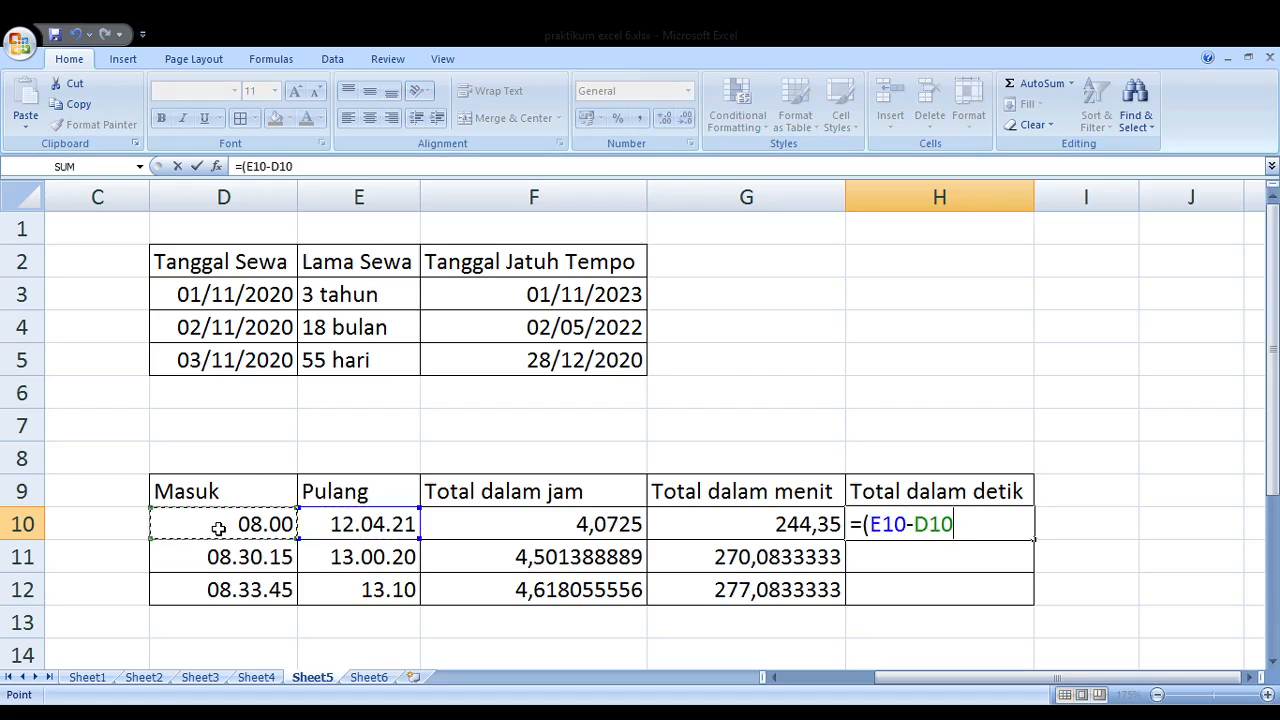
pyautogui.write(')*24')
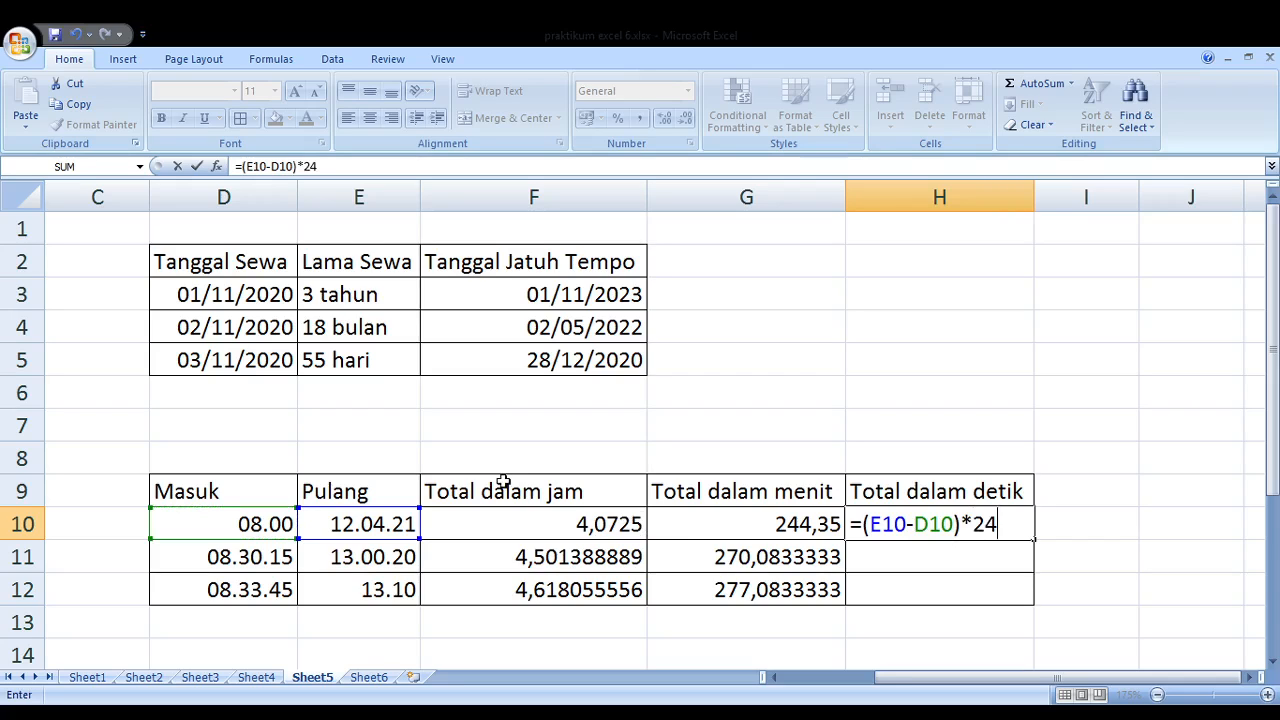
pyautogui.write('*60*60')
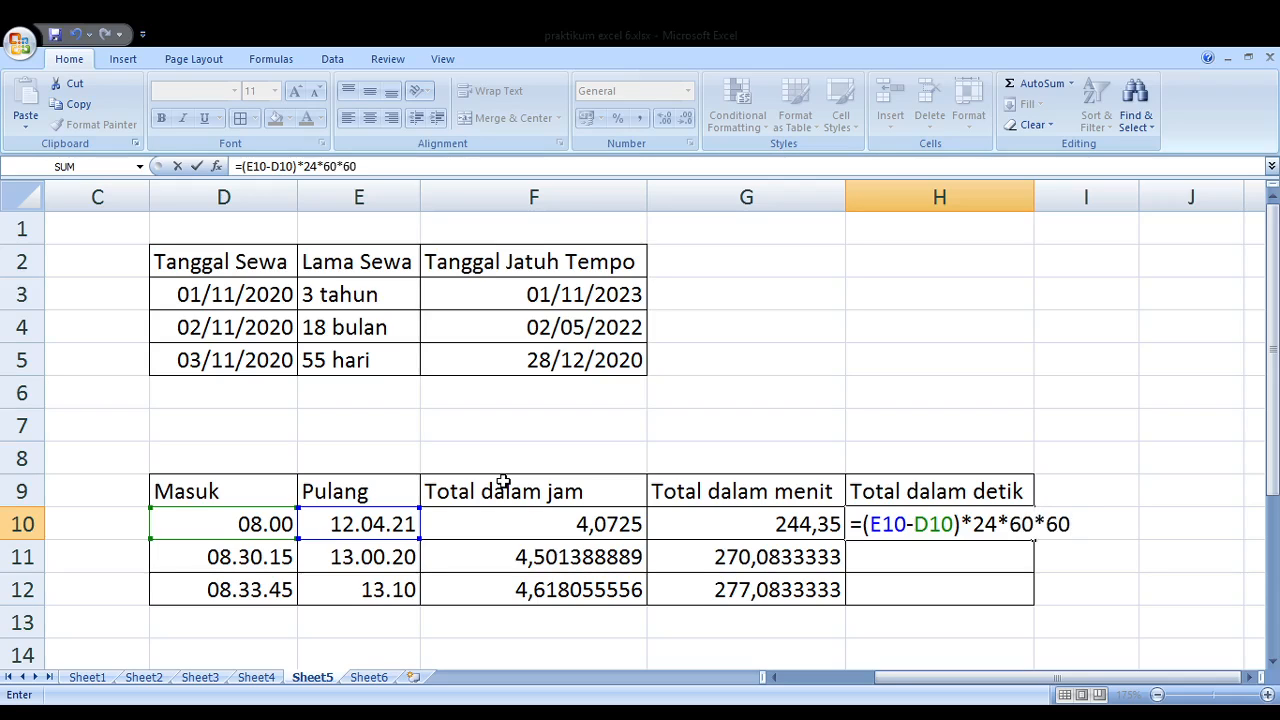
pyautogui.press('Return')
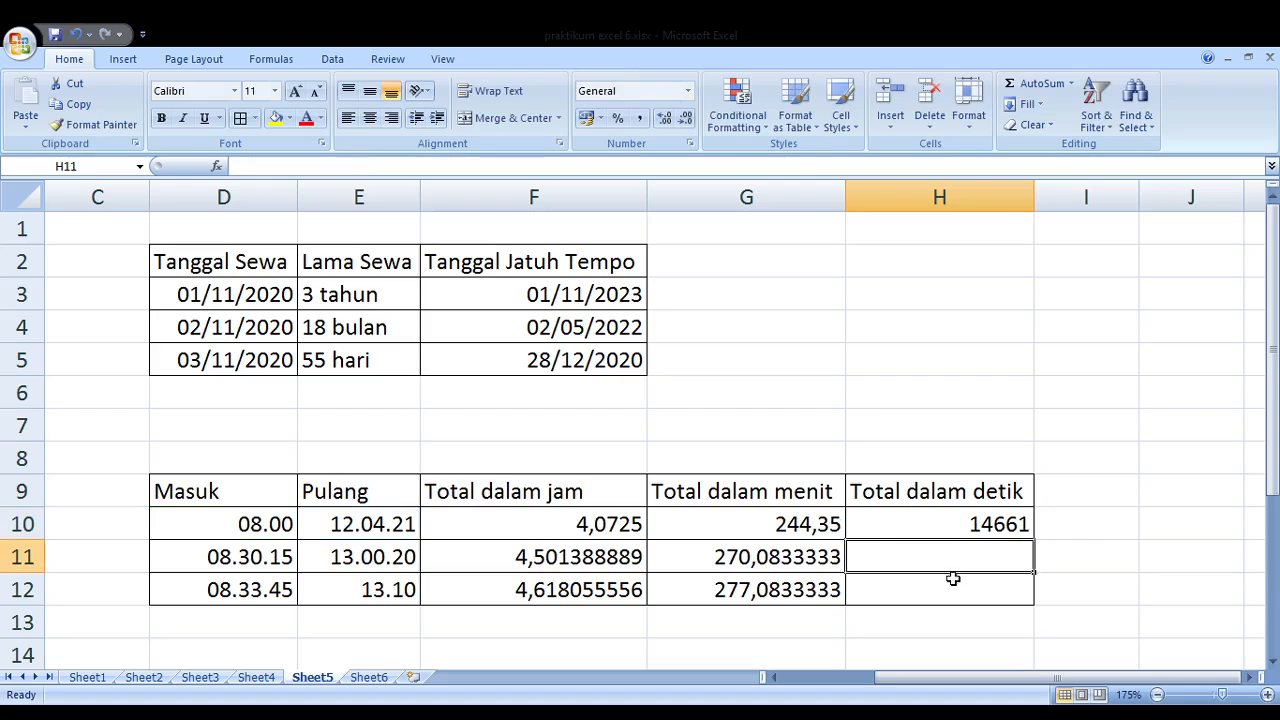
# Fill the seconds formula from H10 down to H12 and check the copied formulas in H11 and H12
pyautogui.click(930, 527)
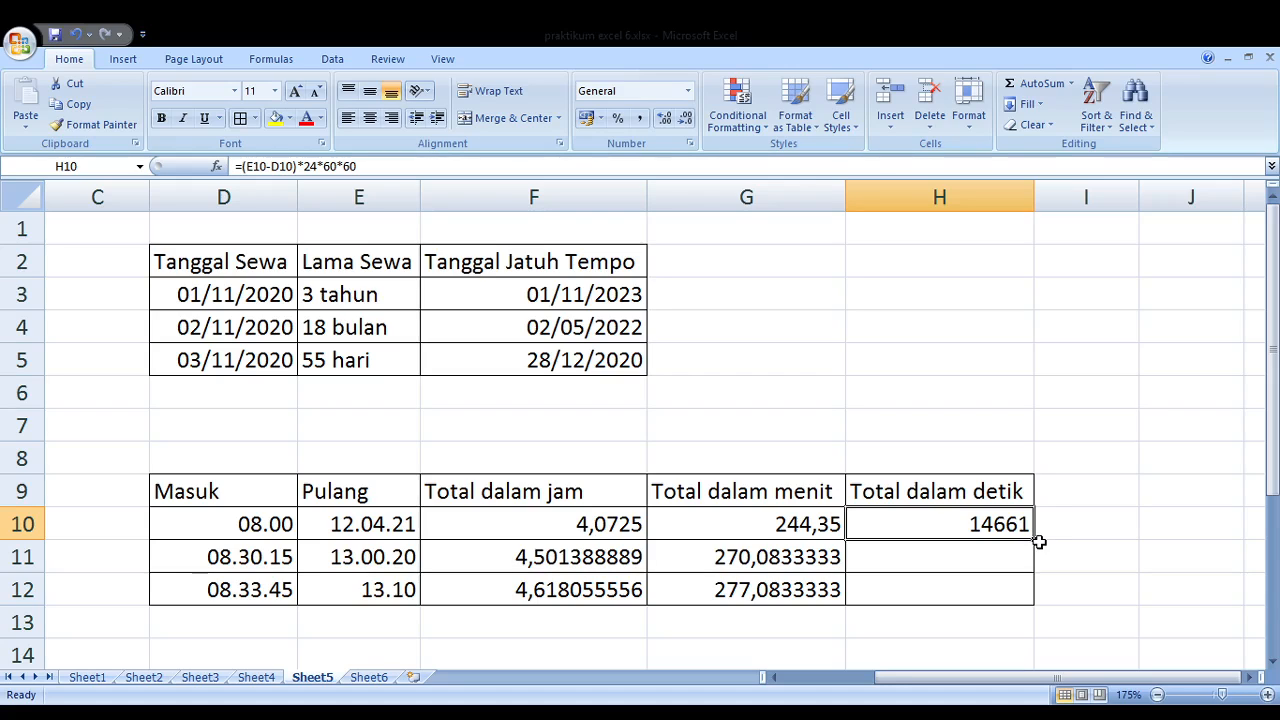
pyautogui.moveTo(1039, 541); pyautogui.dragTo(1028, 594)
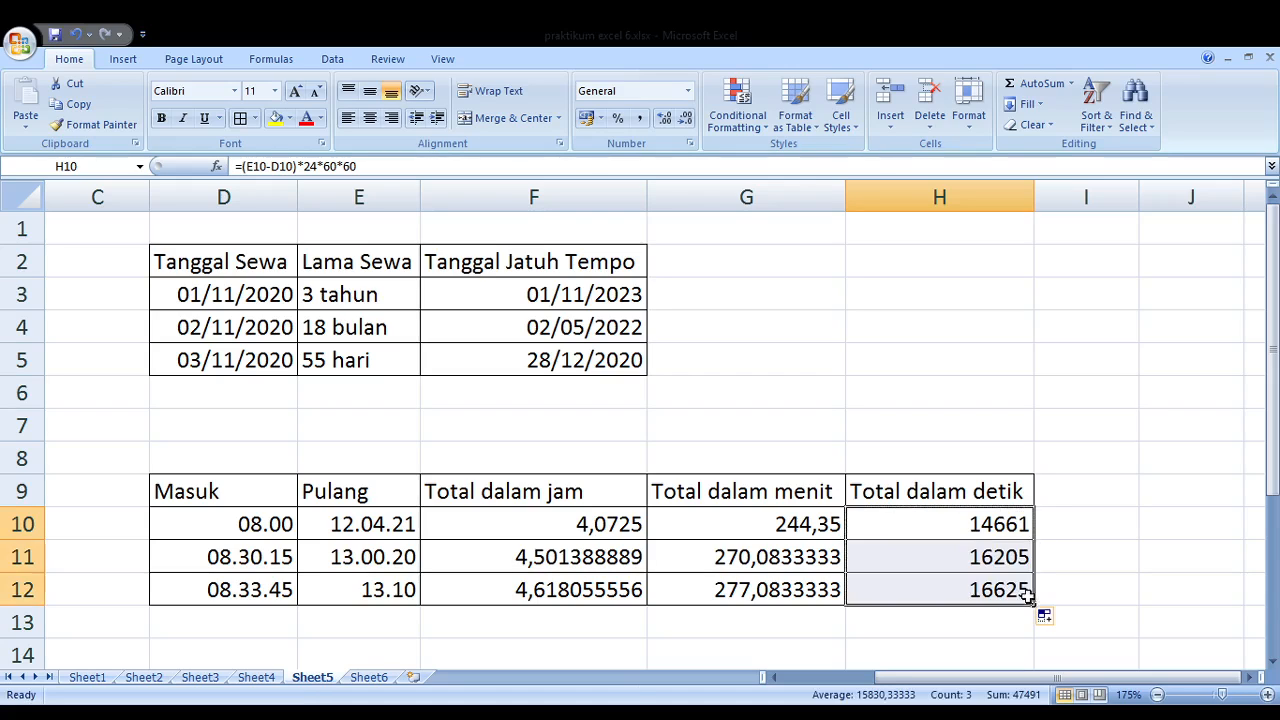
pyautogui.click(965, 562)
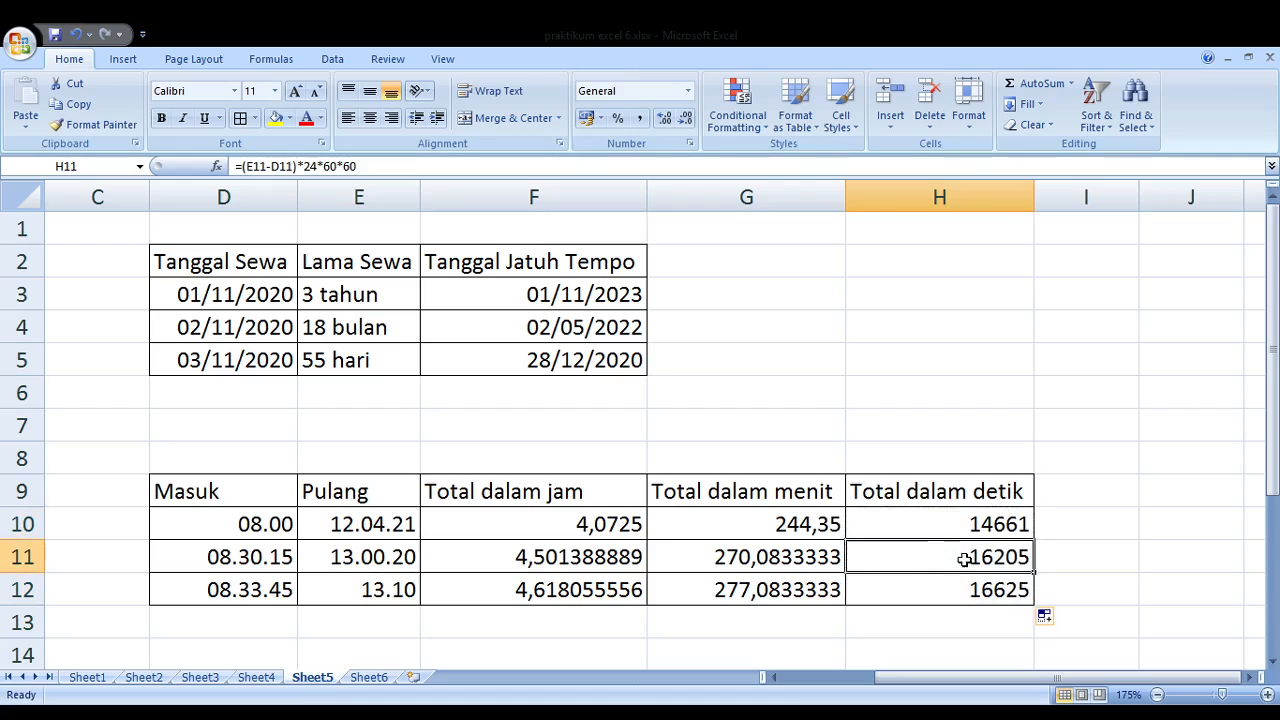
pyautogui.click(901, 578)
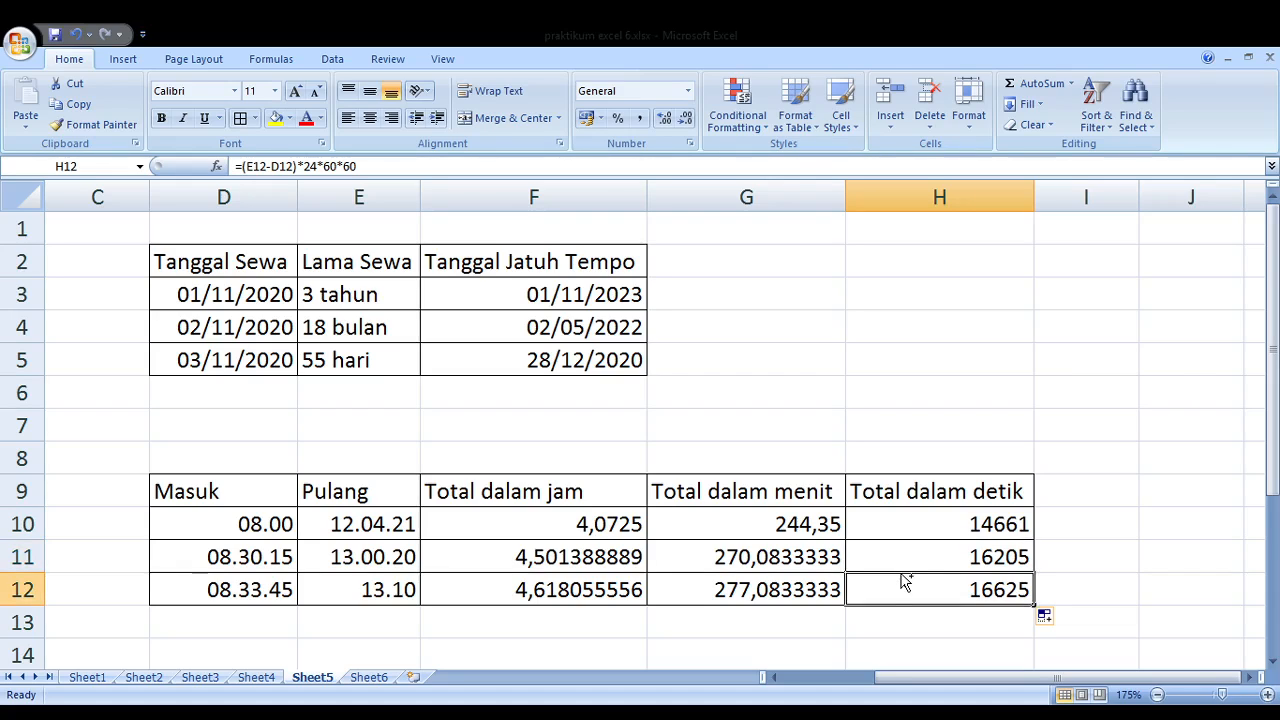
pyautogui.click(161, 118)
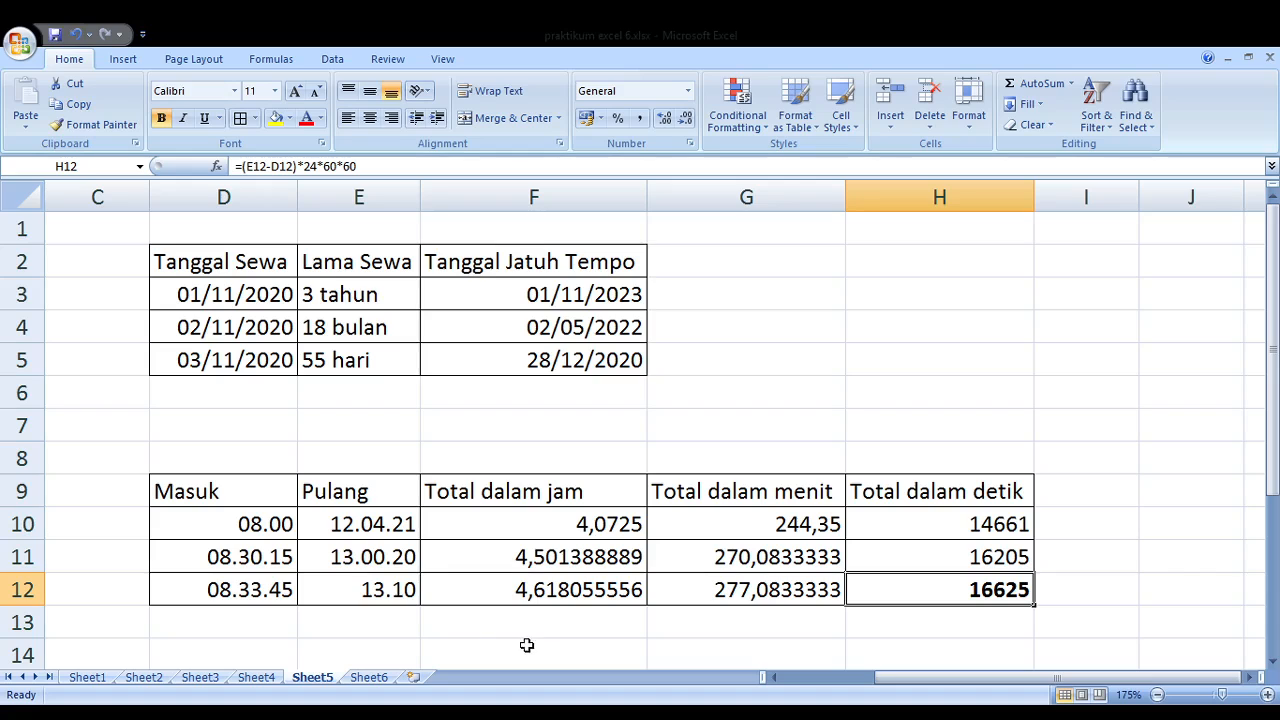
pyautogui.hotkey('ctrl', 'z')
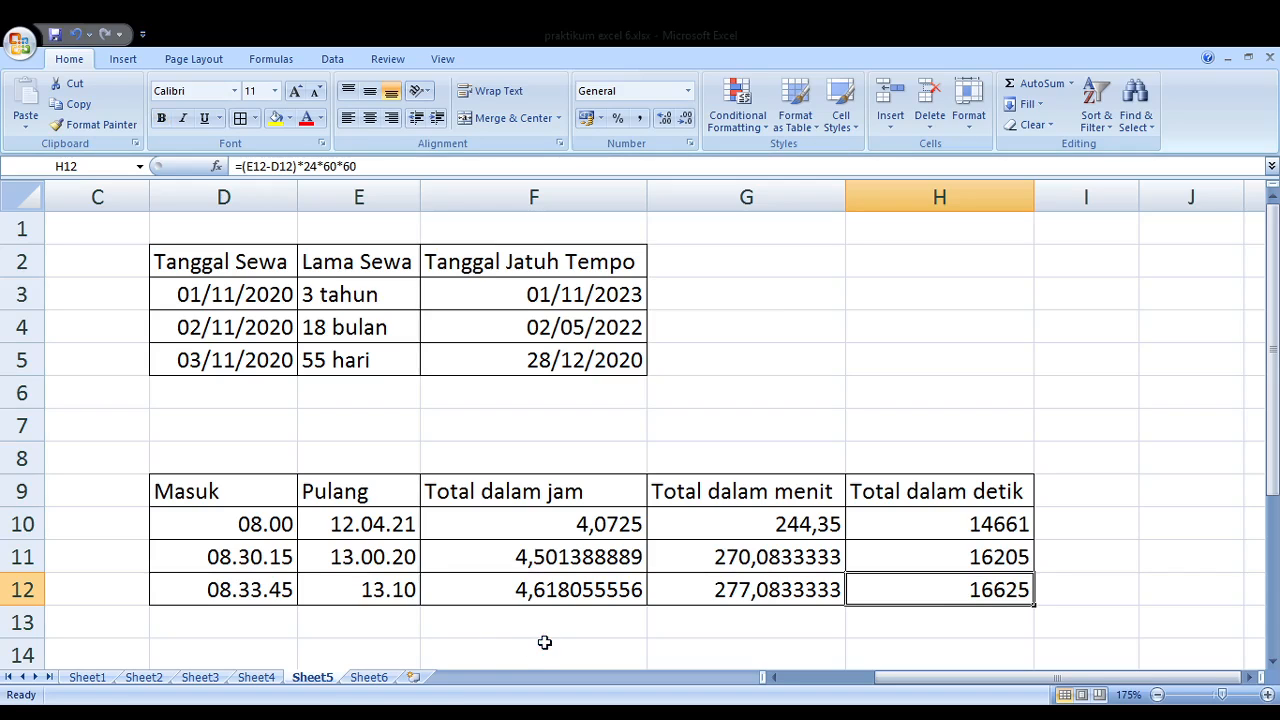
# Open Sheet6 and review the syntax of the int, round, roundup and rounddown functions listed in A2:A5
pyautogui.click(369, 678)
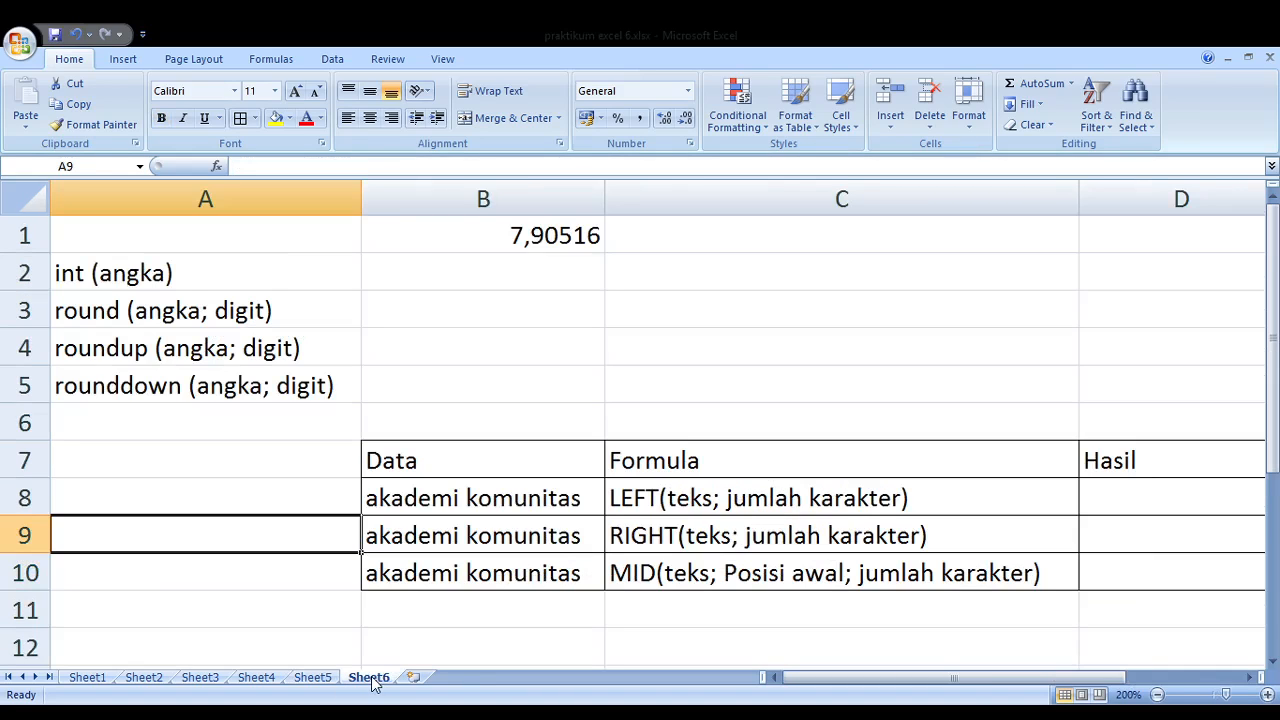
pyautogui.press('Up')
pyautogui.press('Up')
pyautogui.press('Up')
pyautogui.press('Up')
pyautogui.press('Up')
pyautogui.press('Up')
pyautogui.press('Up')
pyautogui.press('Up')
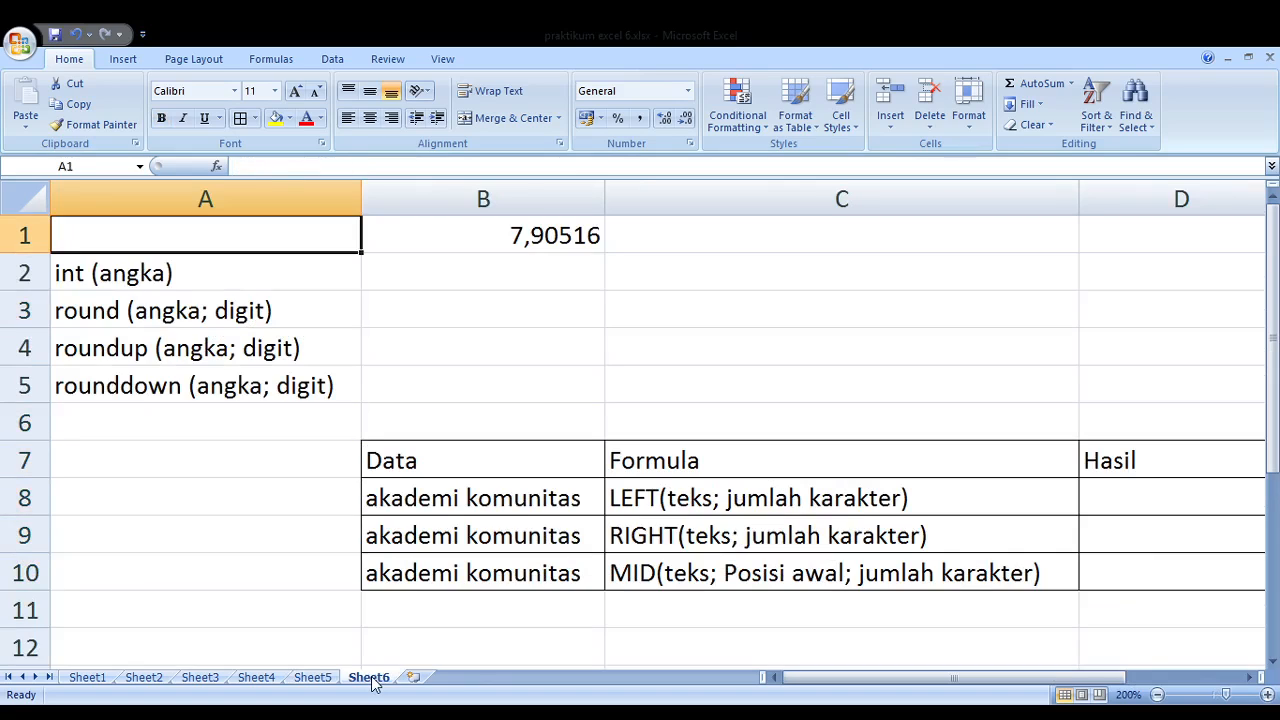
pyautogui.press('Down')
pyautogui.press('Right')
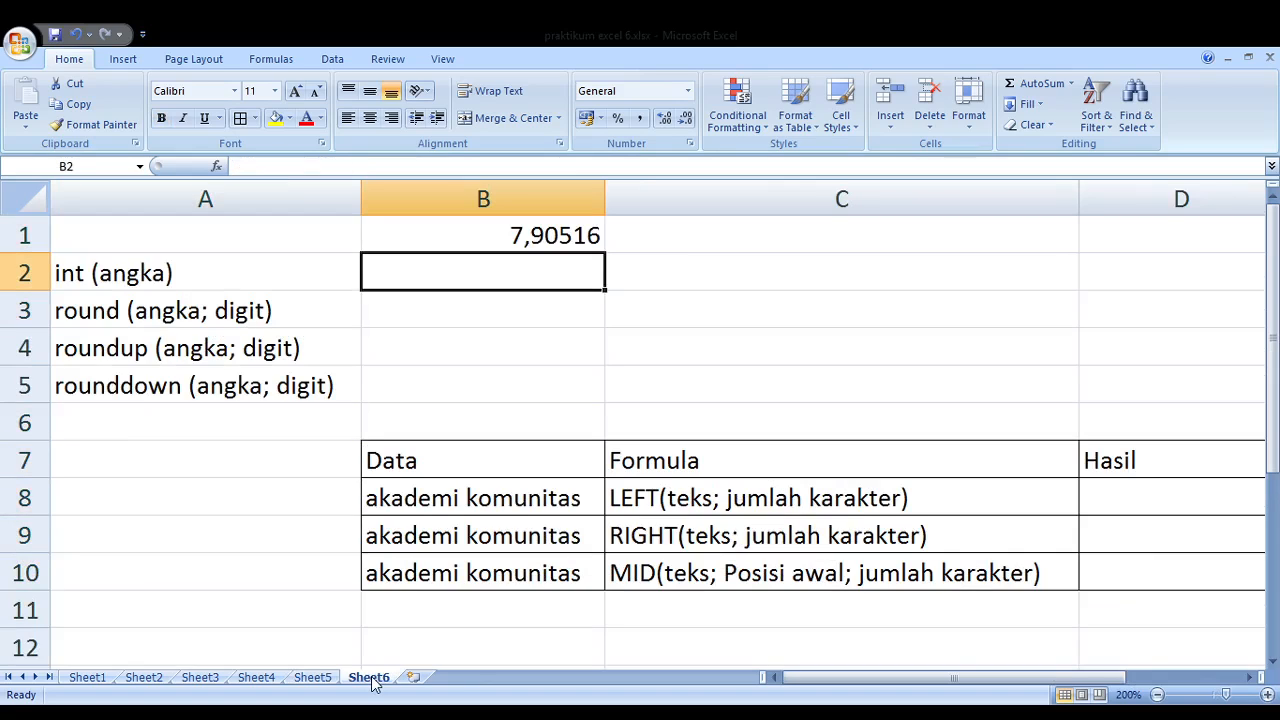
pyautogui.press('Left')
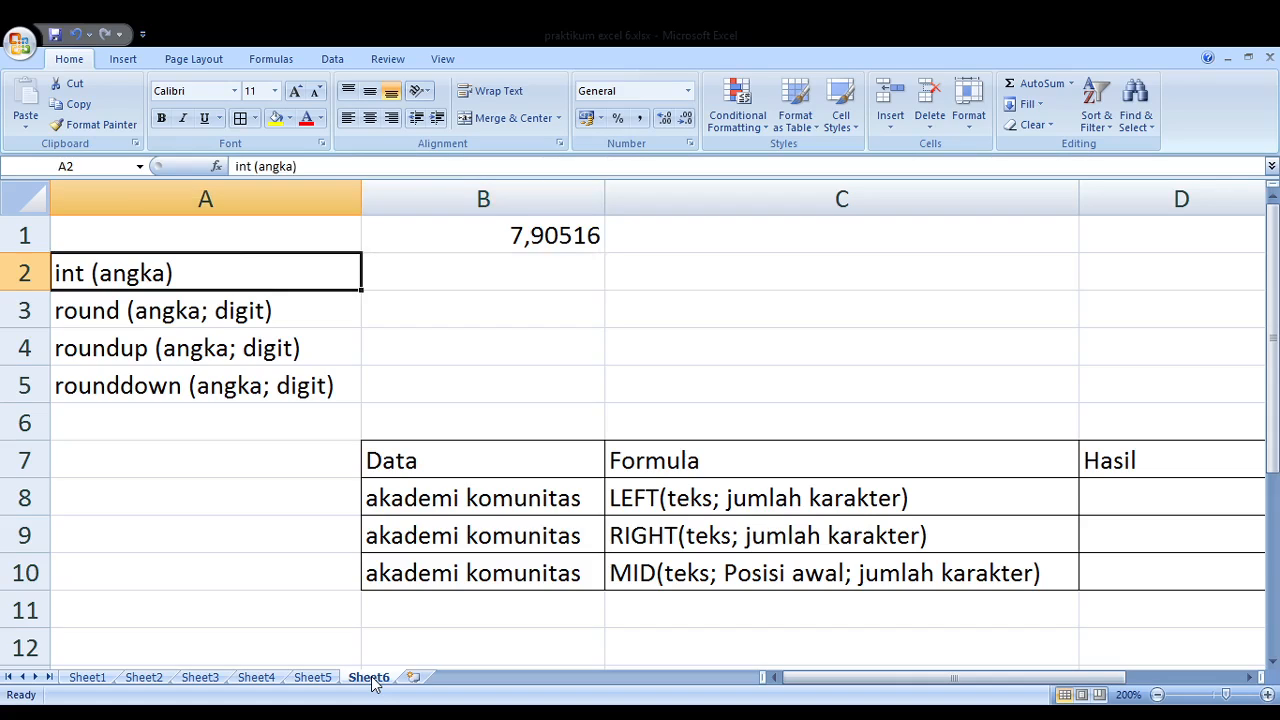
pyautogui.press('Down')
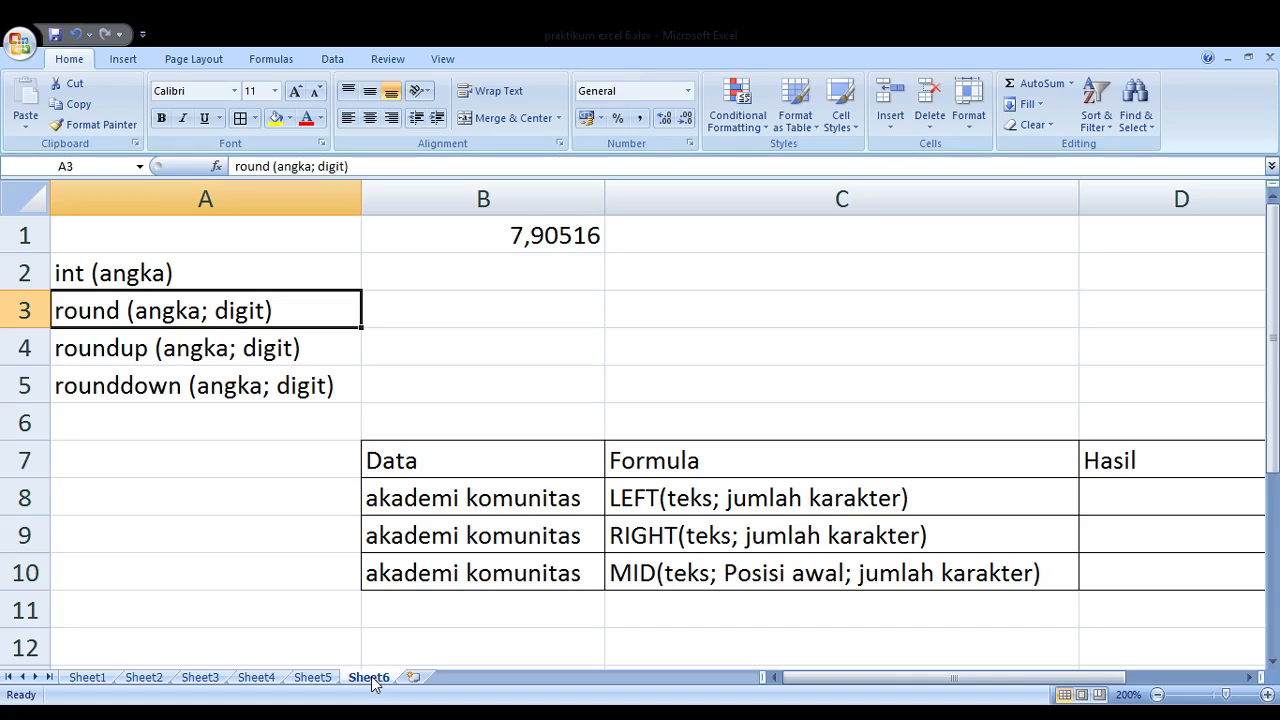
pyautogui.press('Up')
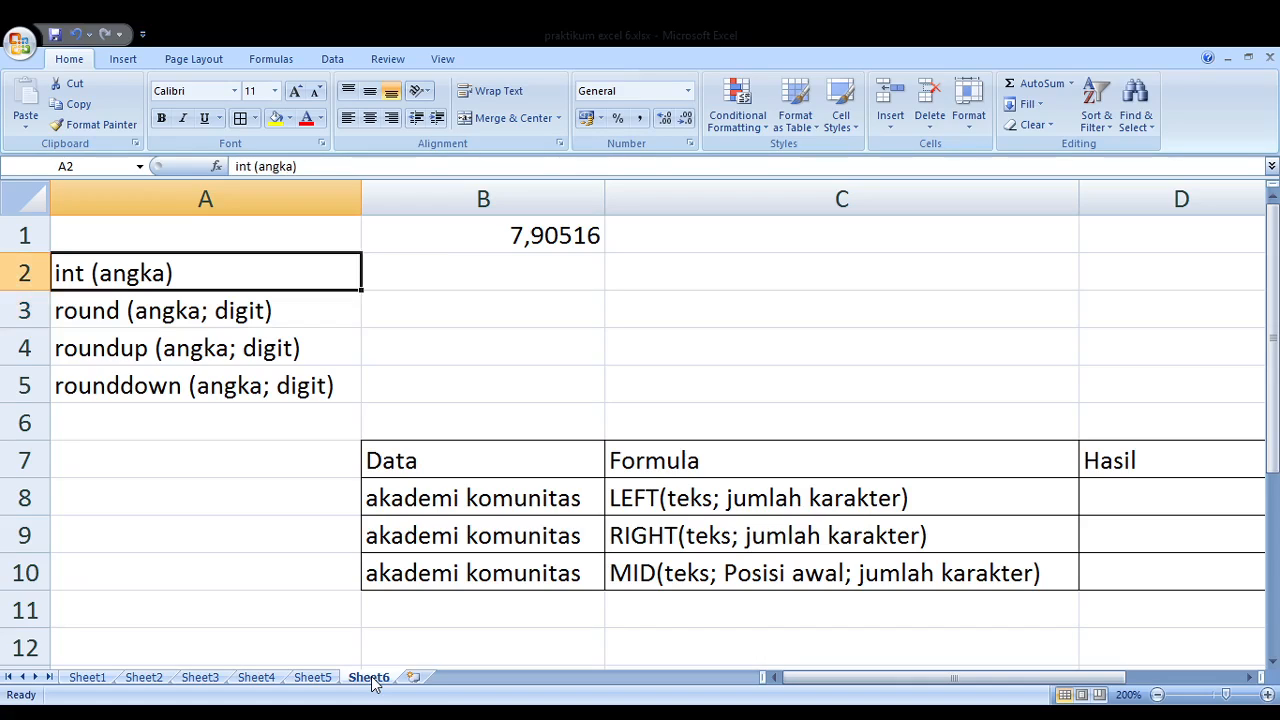
pyautogui.press('Down')
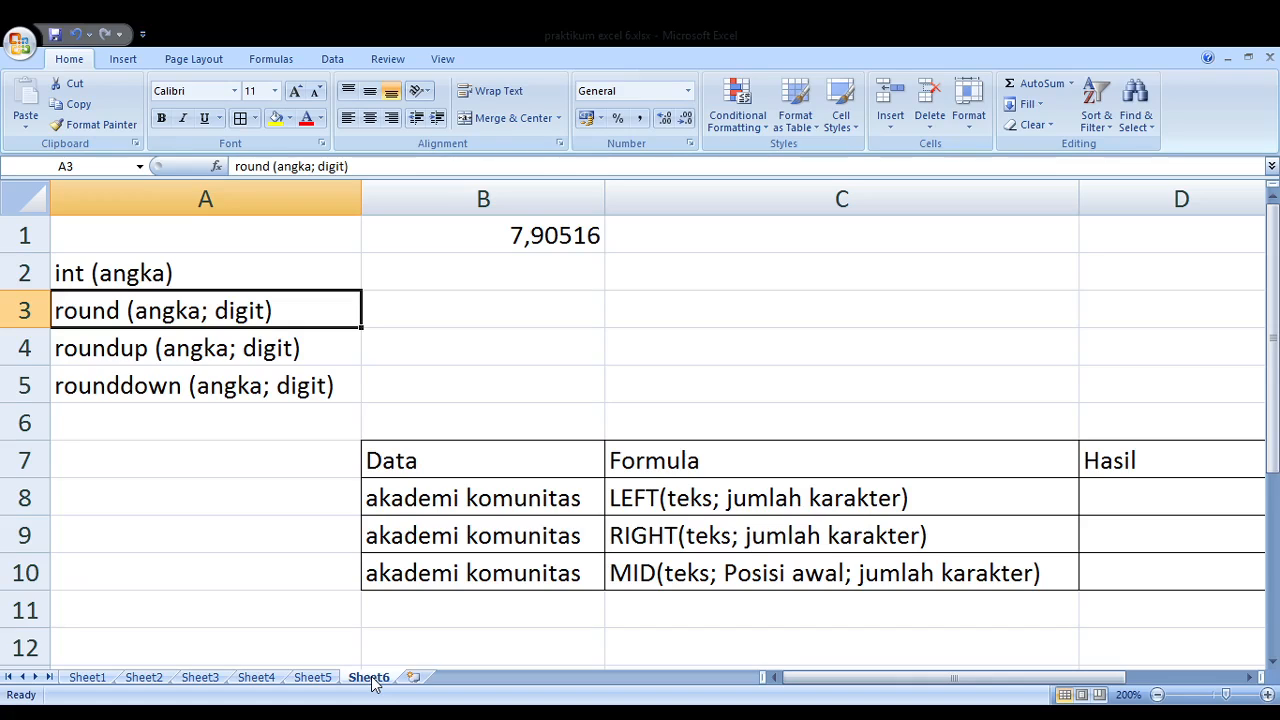
pyautogui.press('Down')
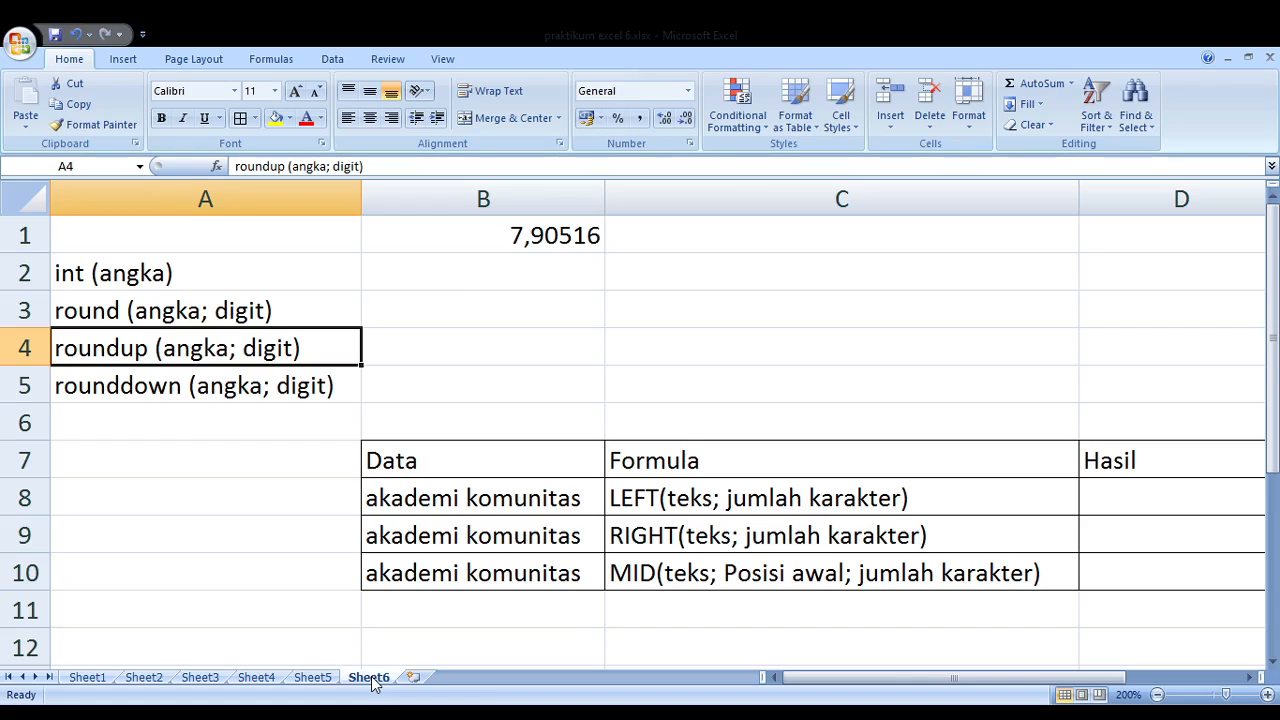
pyautogui.press('Down')
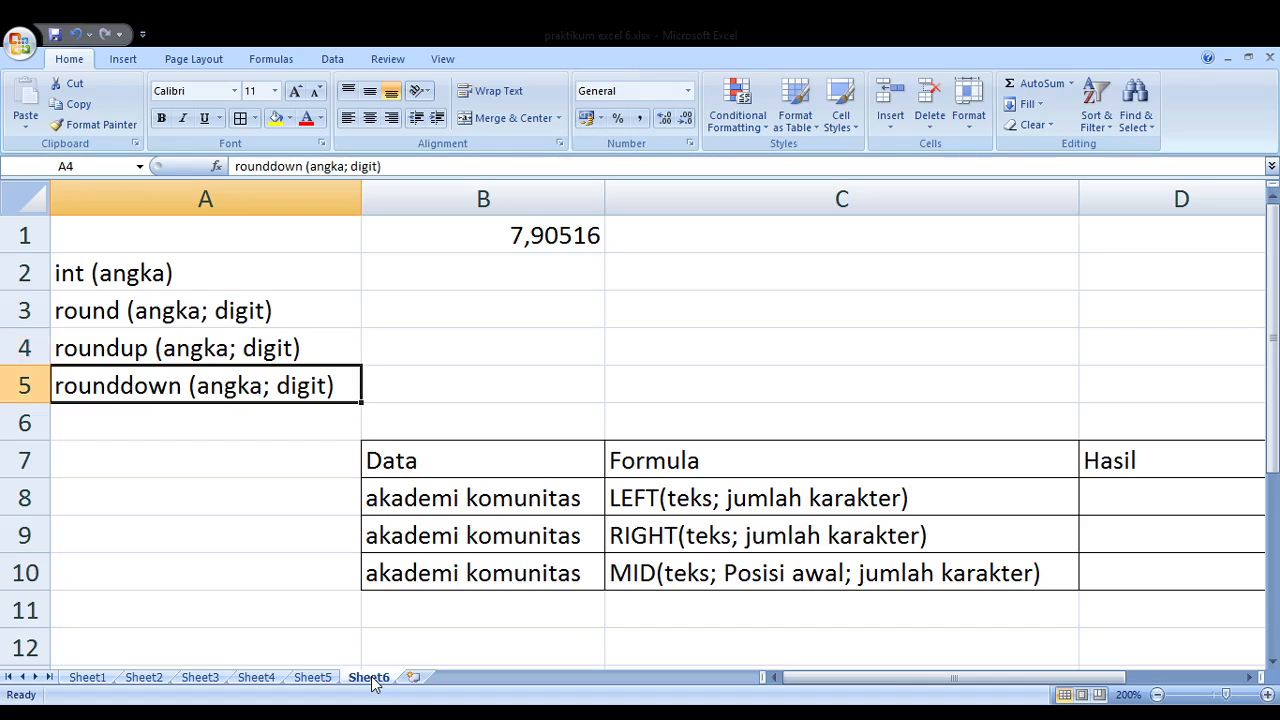
pyautogui.press('Down')
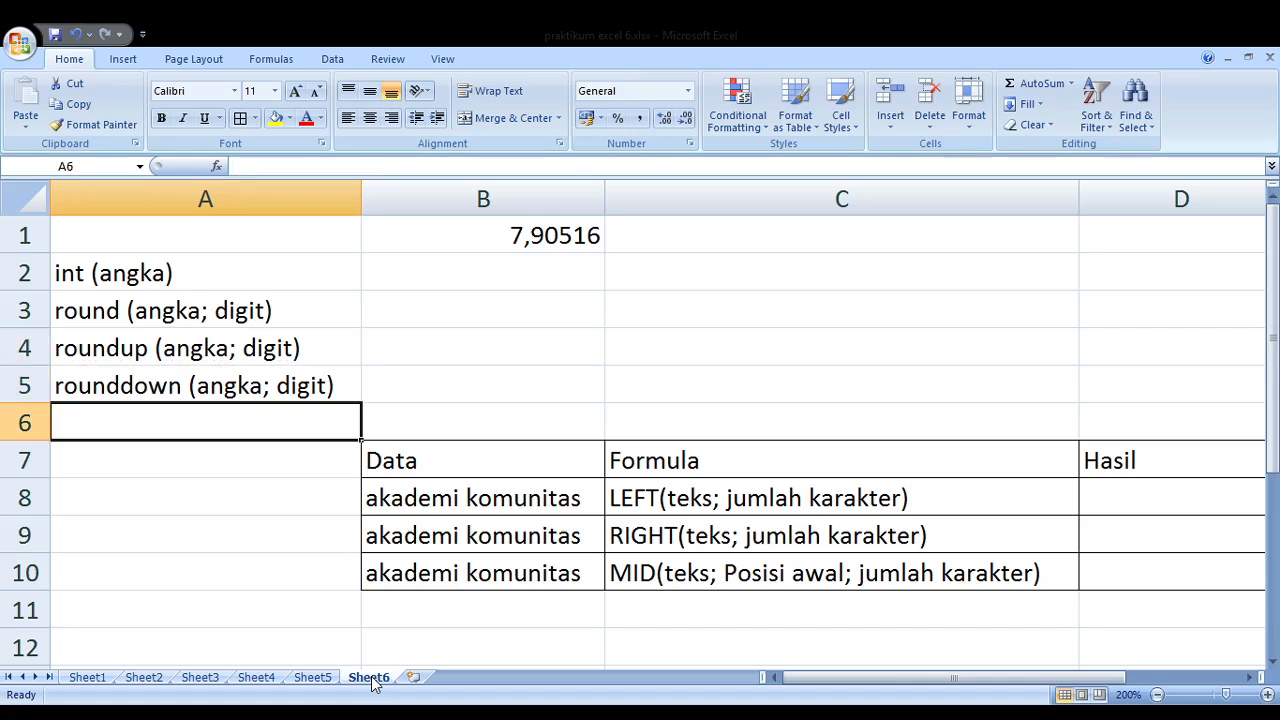
pyautogui.press('Up')
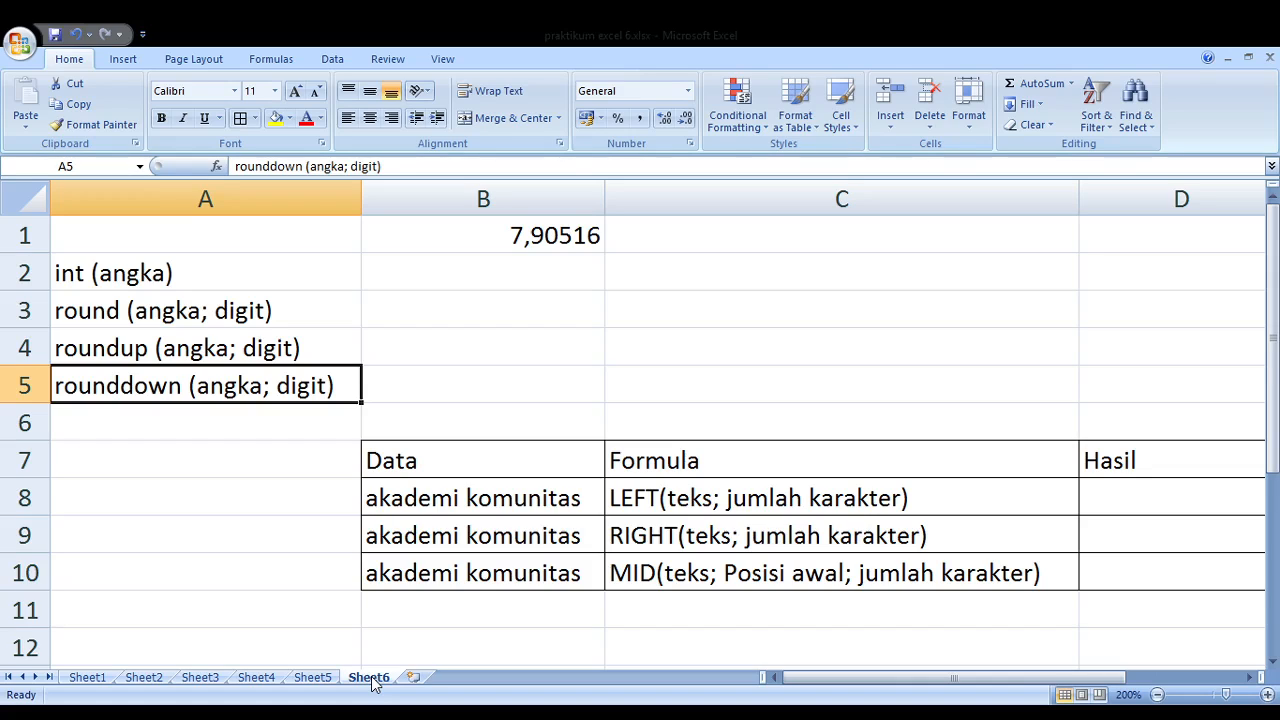
pyautogui.hotkey('alt', 'Tab')
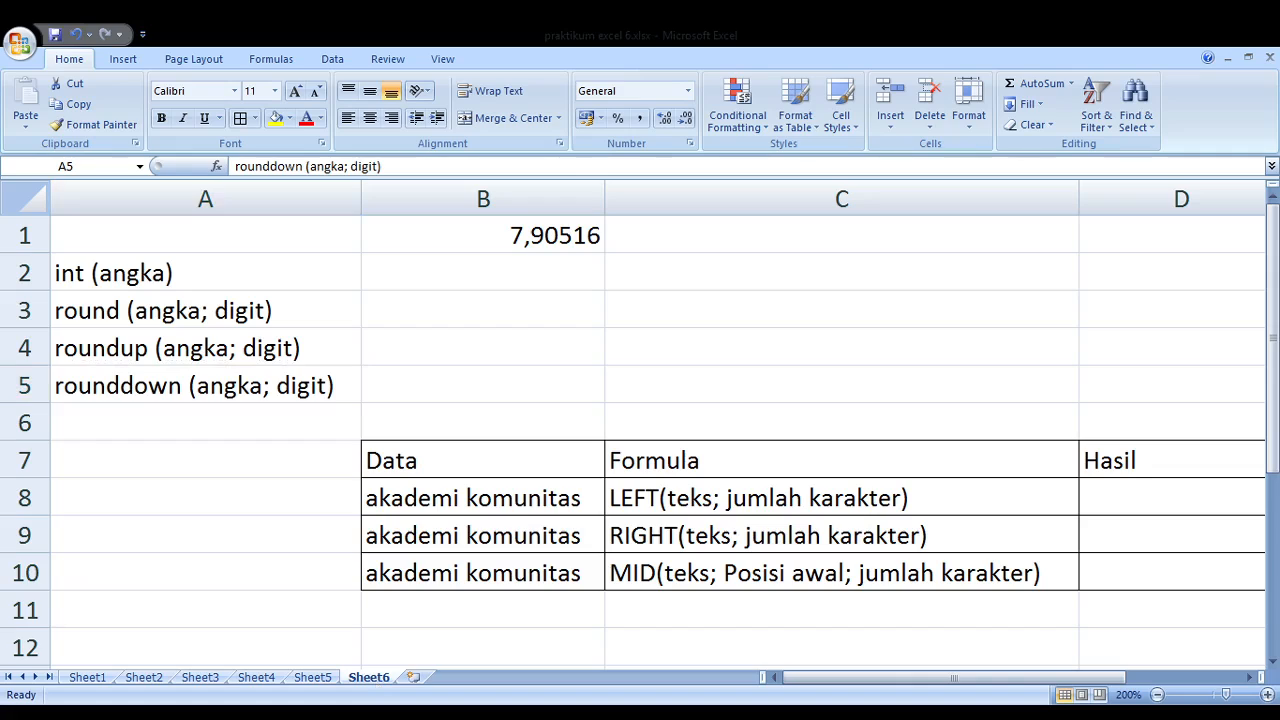
pyautogui.click(372, 681)
# Enter =INT(B1) in B2 to get the integer part of the number in B1, and check the formula
pyautogui.press('Right')
pyautogui.press('Up')
pyautogui.press('Up')
pyautogui.press('Up')
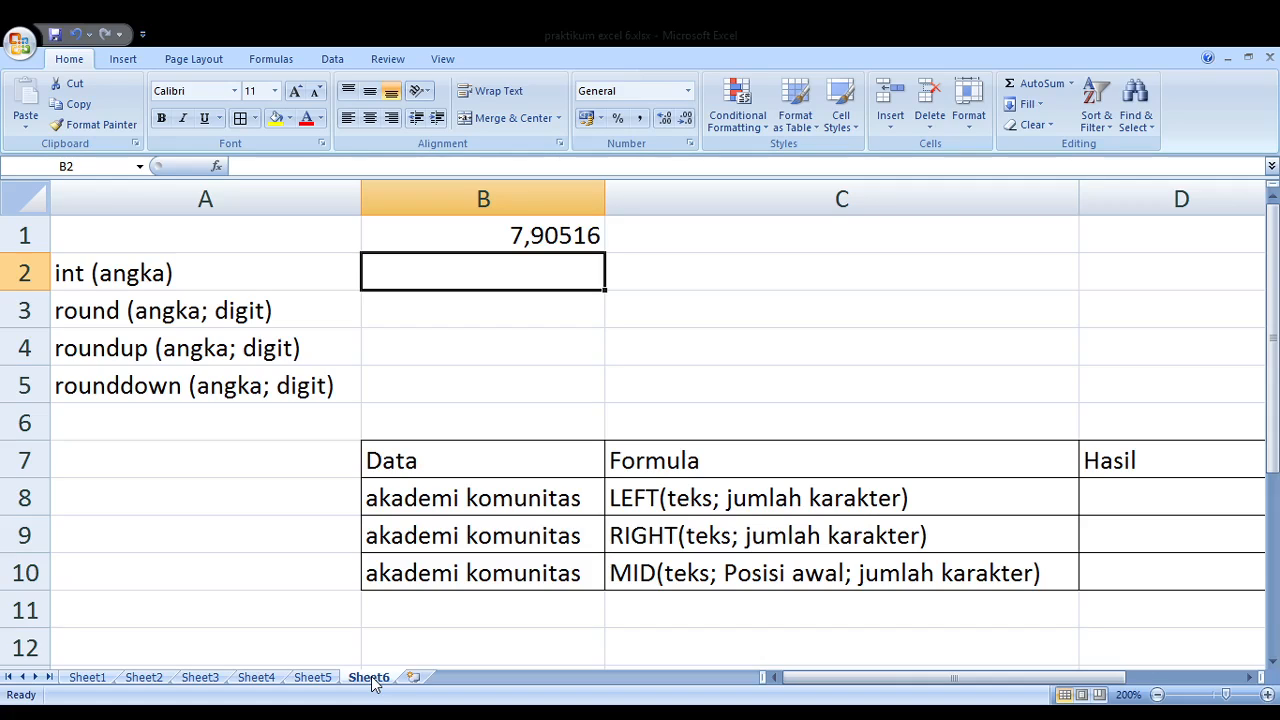
pyautogui.write('=int(')
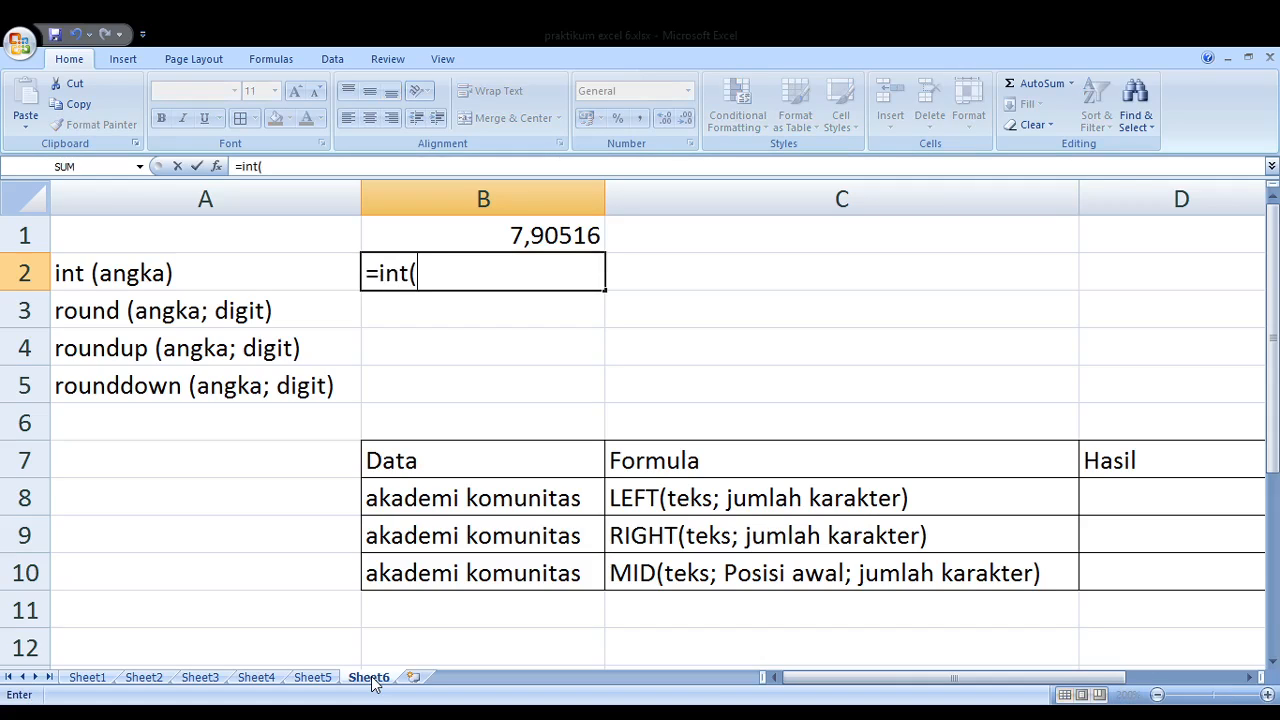
pyautogui.click(462, 238)
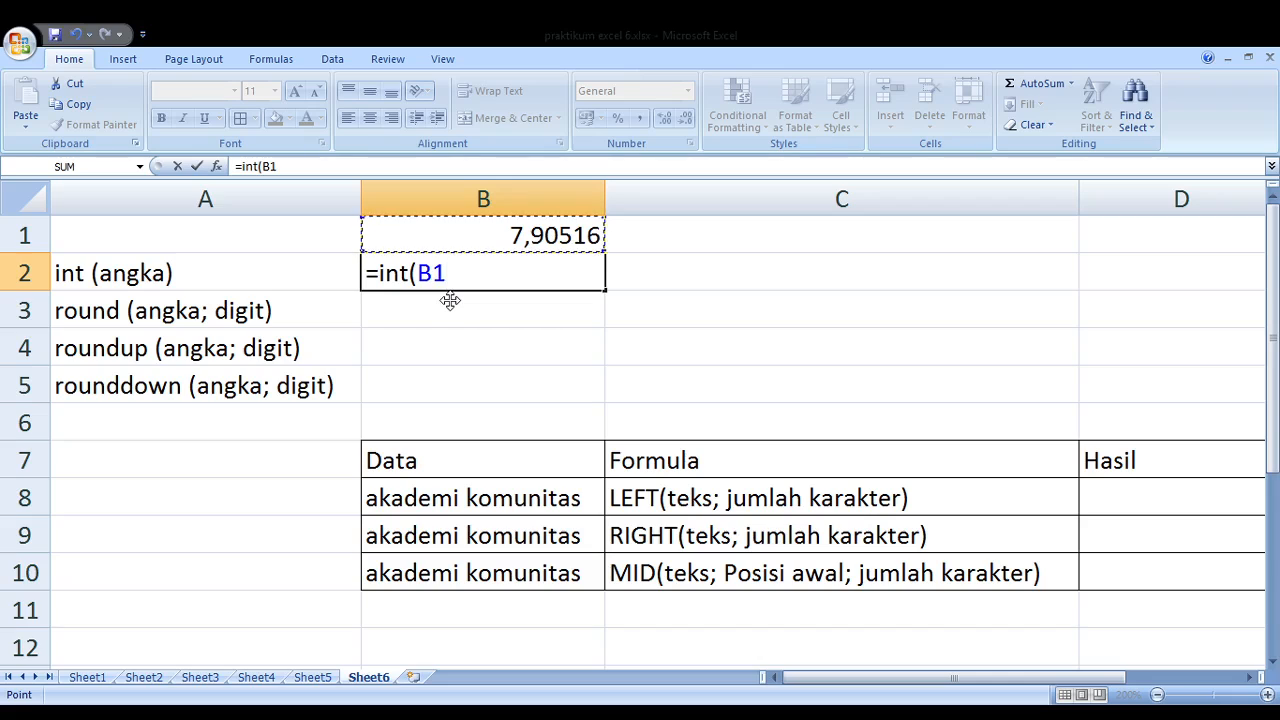
pyautogui.write(')')
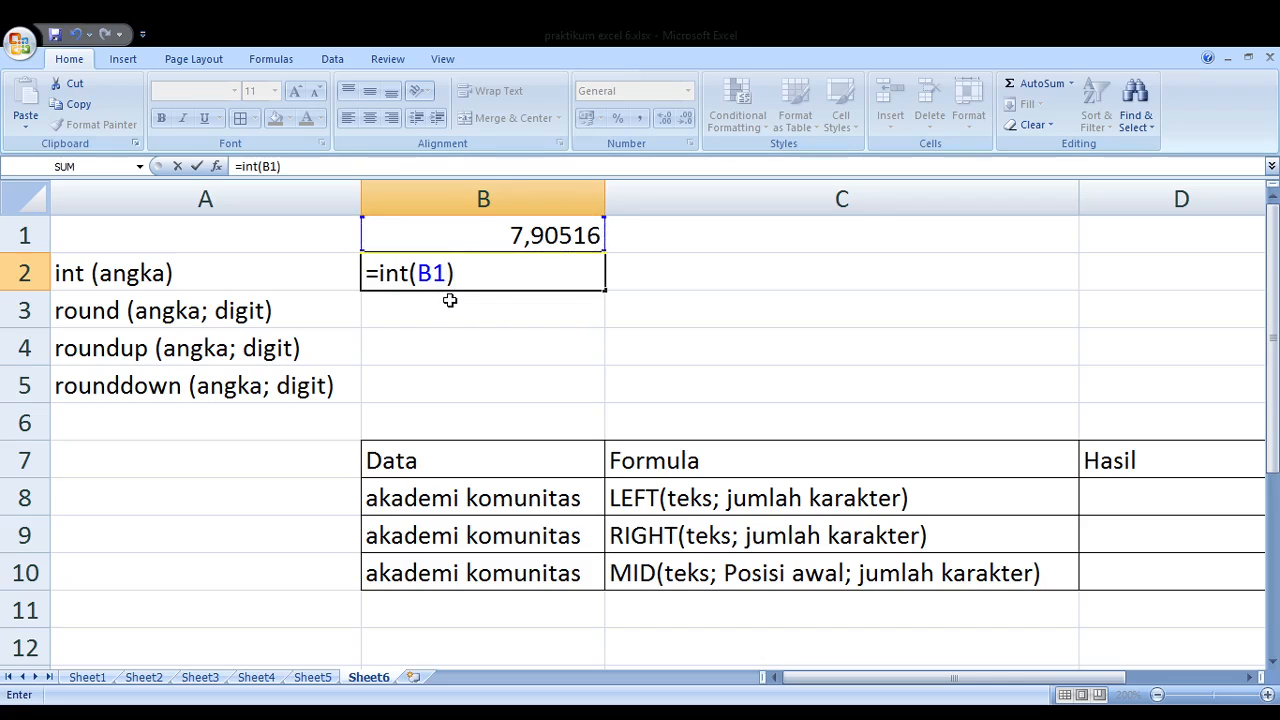
pyautogui.press('Return')
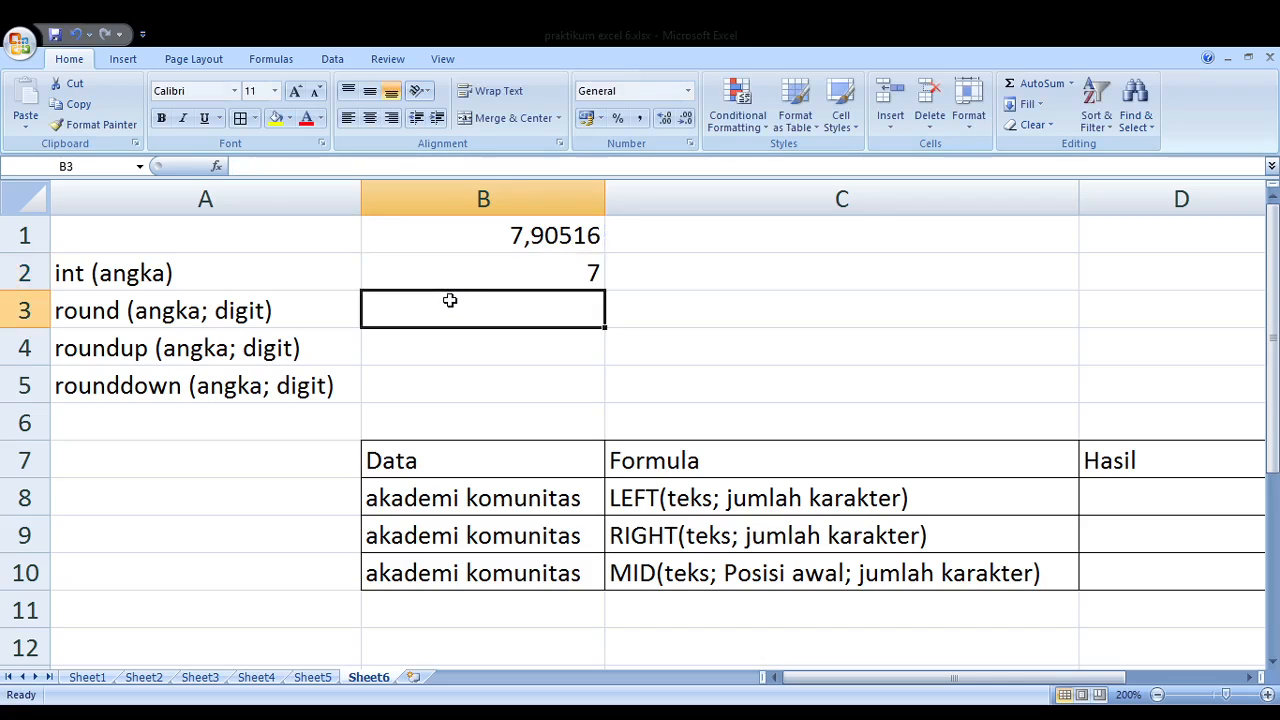
pyautogui.press('Up')
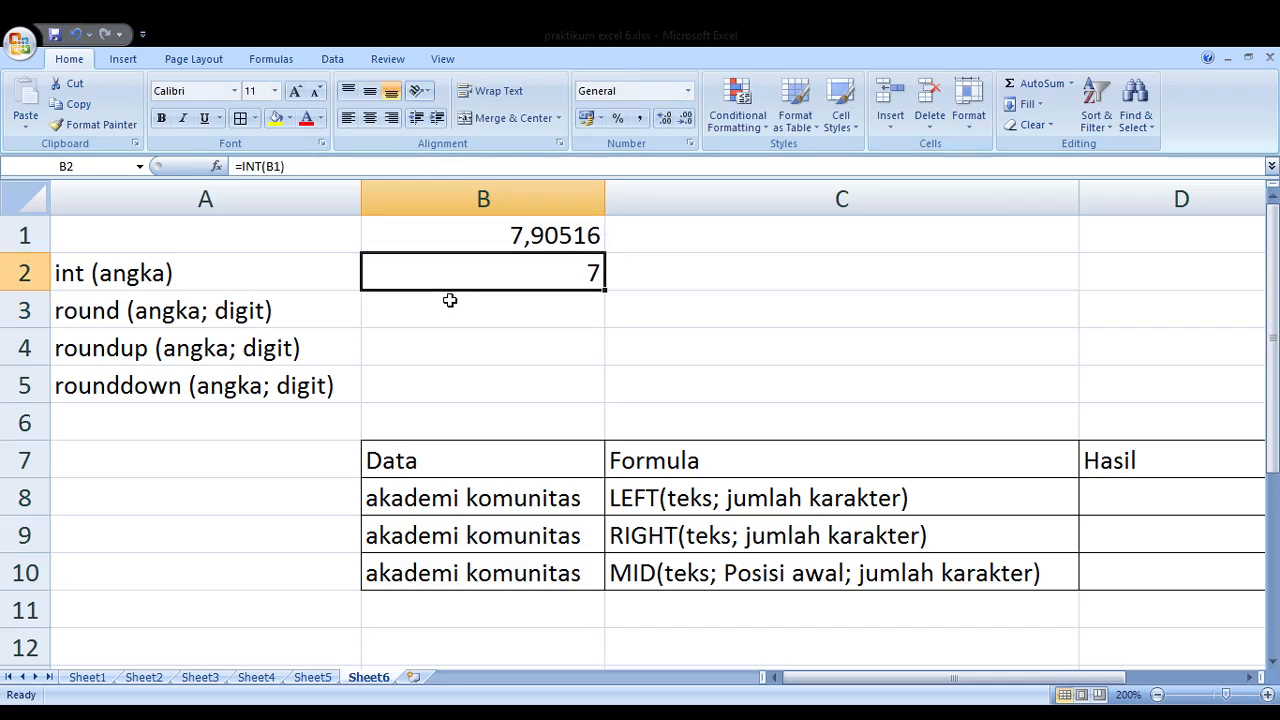
pyautogui.press('Down')
pyautogui.press('Up')
pyautogui.press('Down')
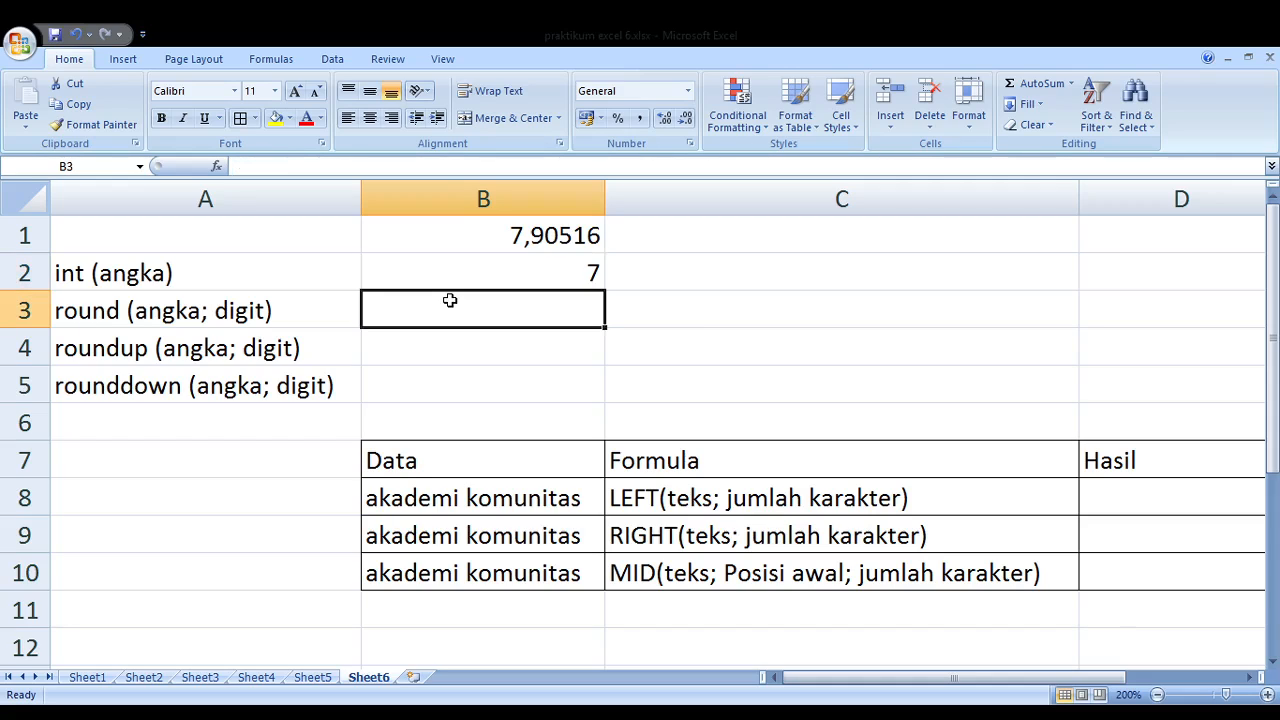
# Enter =ROUND(B1;2) in B3 to round the number in B1 to two decimal places
pyautogui.write('=')
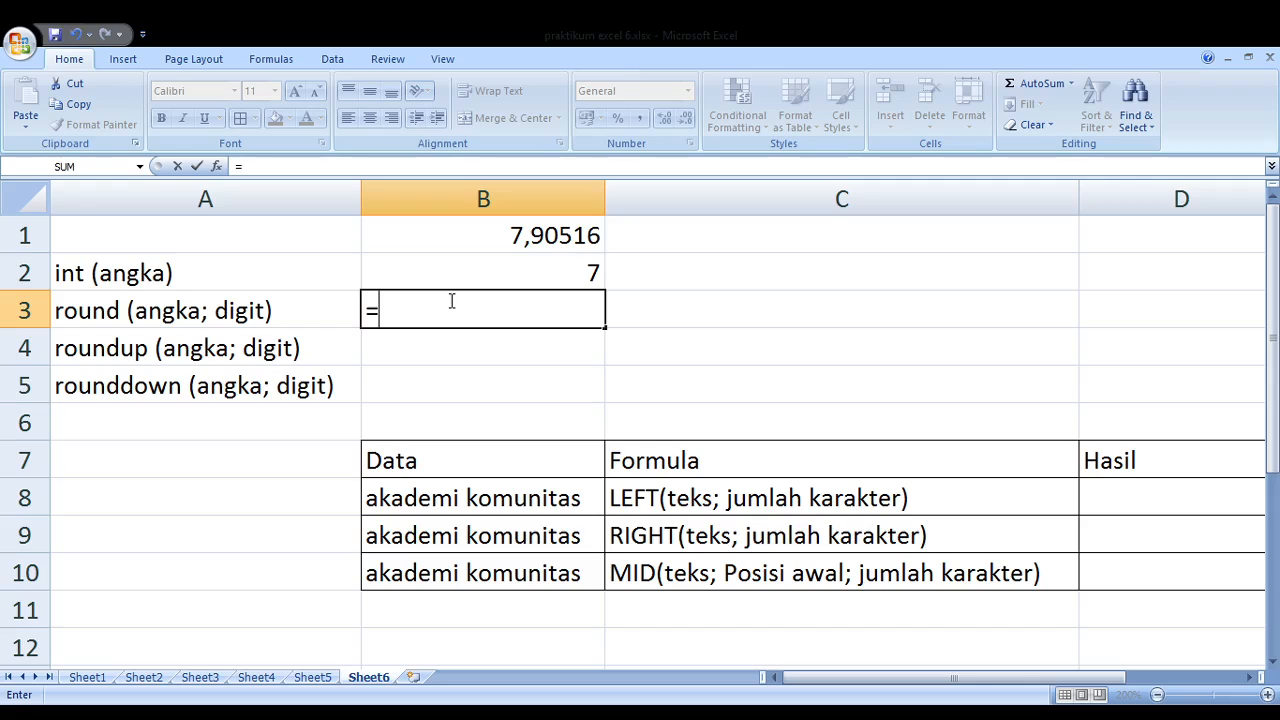
pyautogui.write('round')
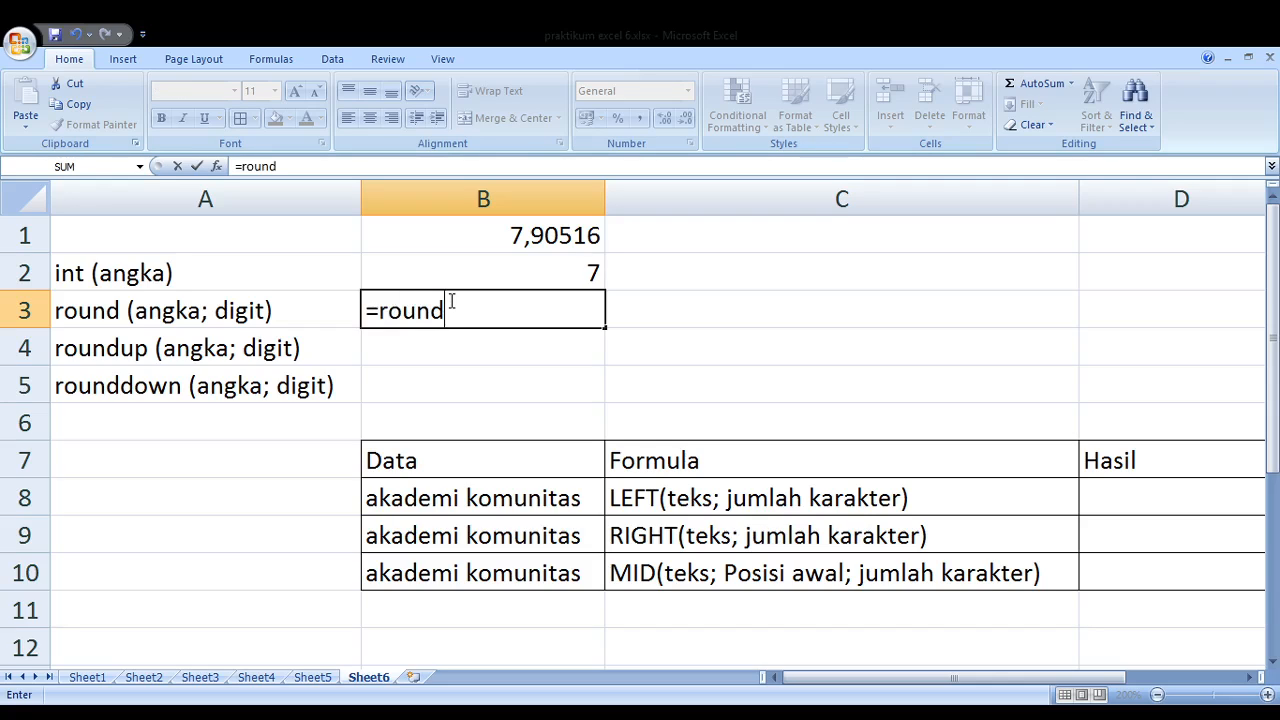
pyautogui.write('(')
pyautogui.click(477, 232)
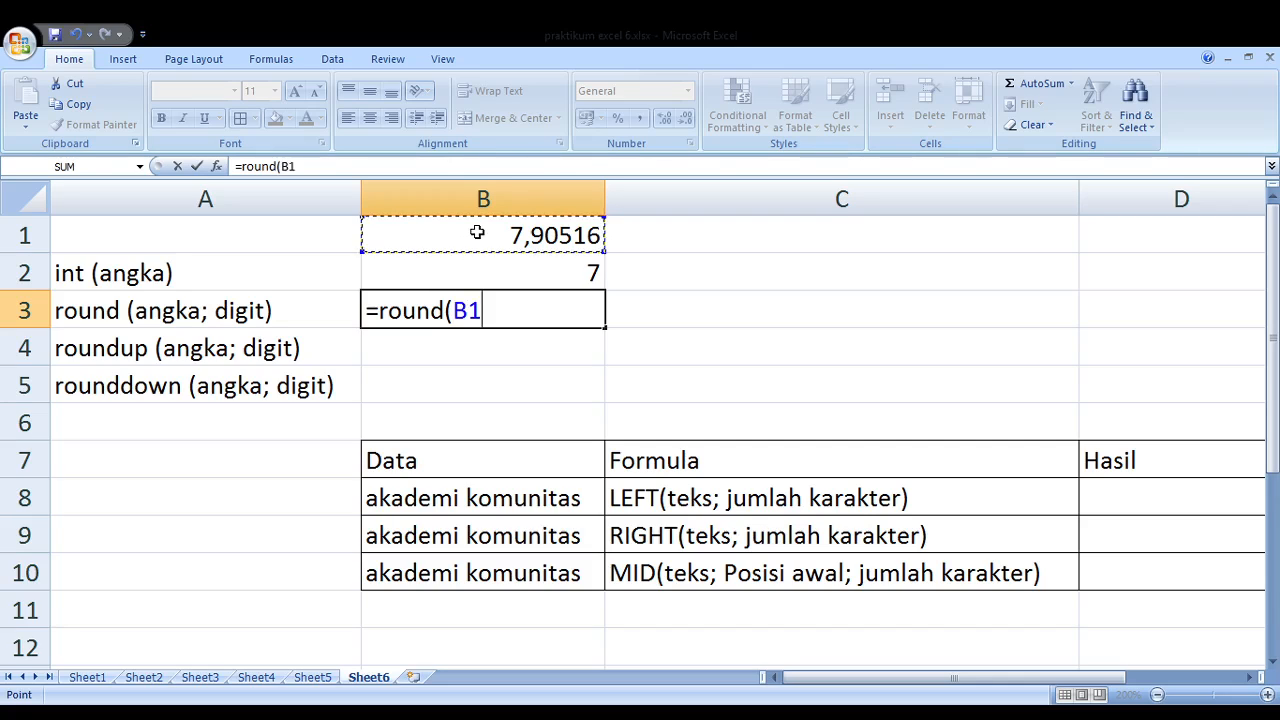
pyautogui.write(';')
pyautogui.write('2)')
pyautogui.press('Return')
pyautogui.press('Up')
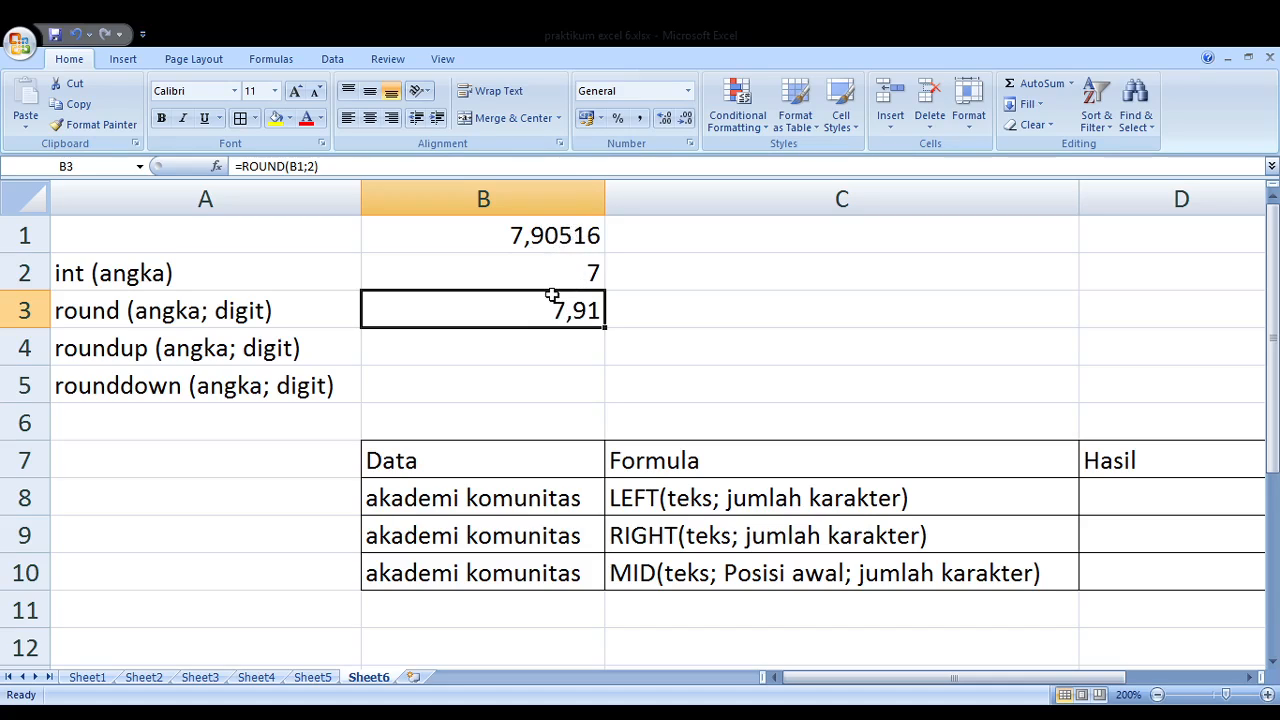
# Change the digits argument of the ROUND formula in B3 to 3 and reselect the cell
pyautogui.doubleClick(463, 311)
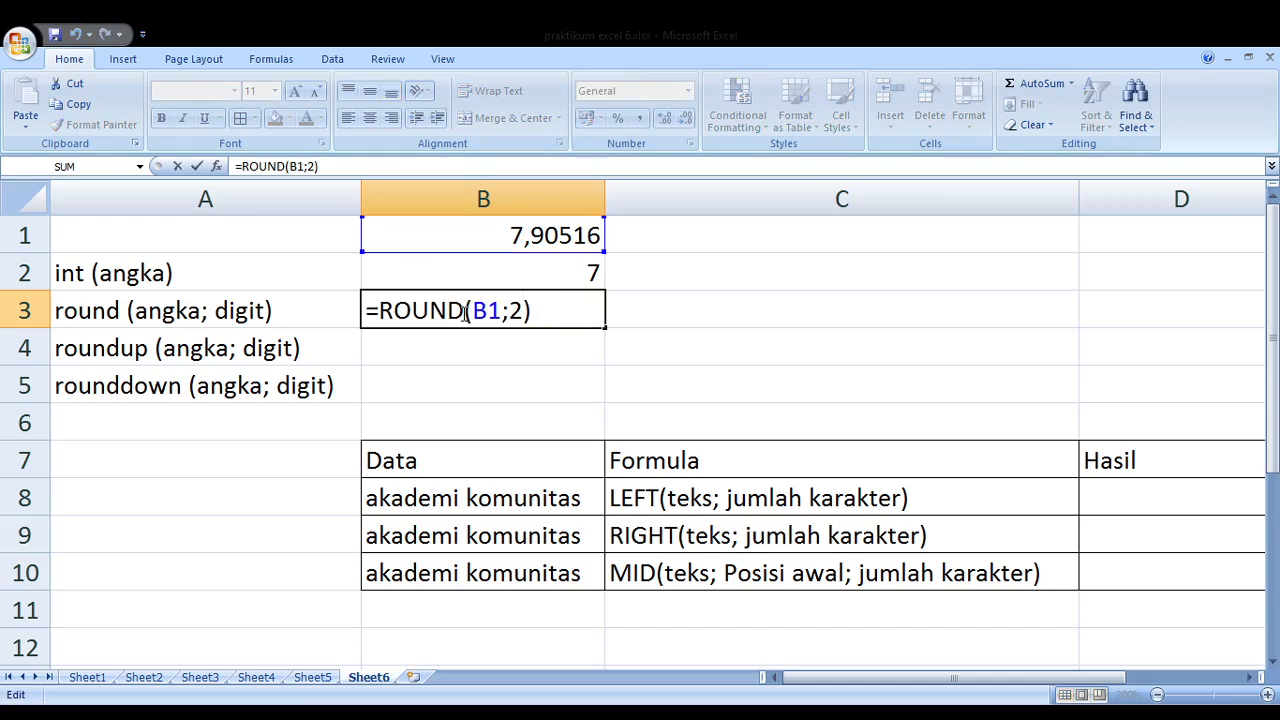
pyautogui.hotkey('shift', 'Left')
pyautogui.write('3')
pyautogui.press('Return')
pyautogui.press('Down')
pyautogui.click(462, 313)
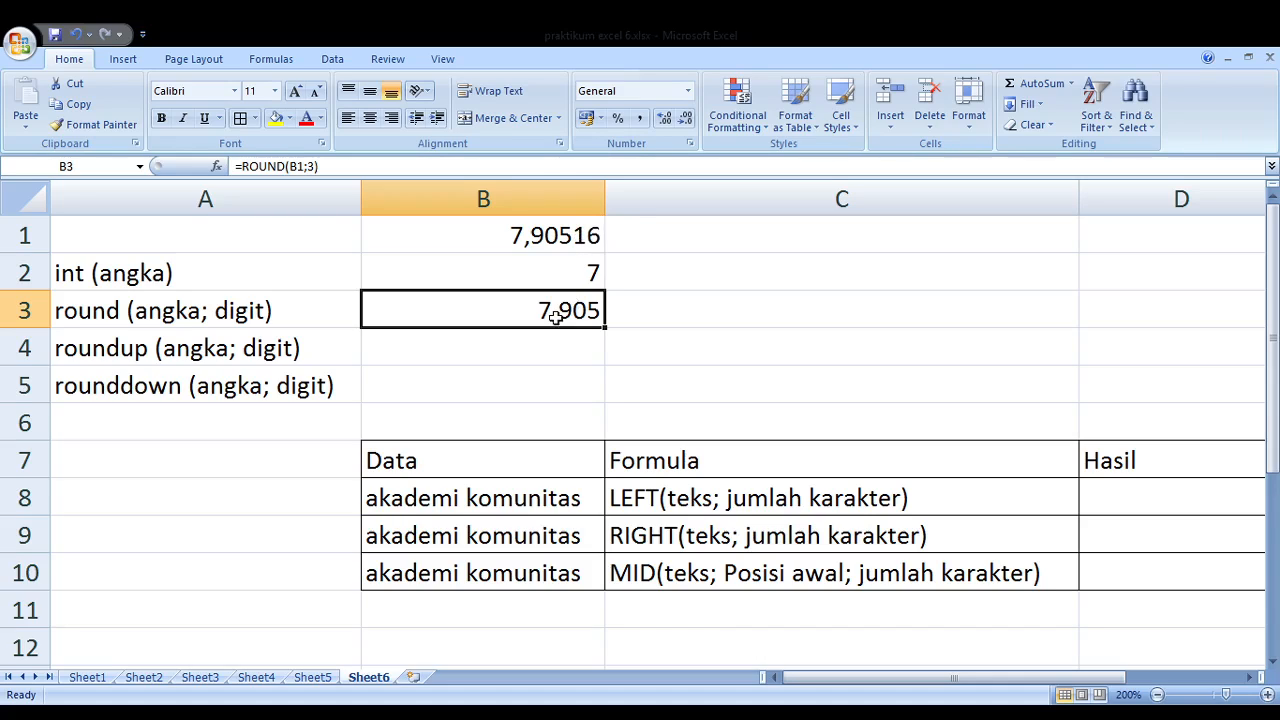
# Enter =ROUNDUP(B1;2) in B4 to round the number in B1 up to two decimal places
pyautogui.press('Down')
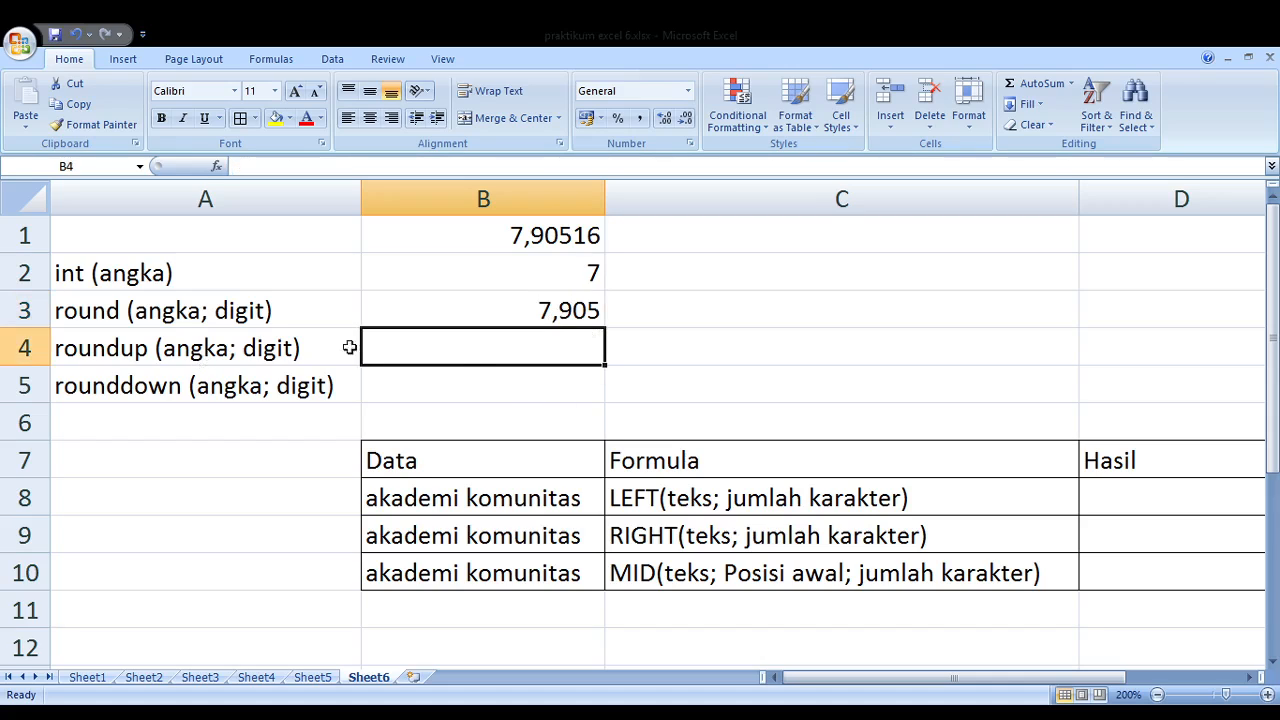
pyautogui.write('=')
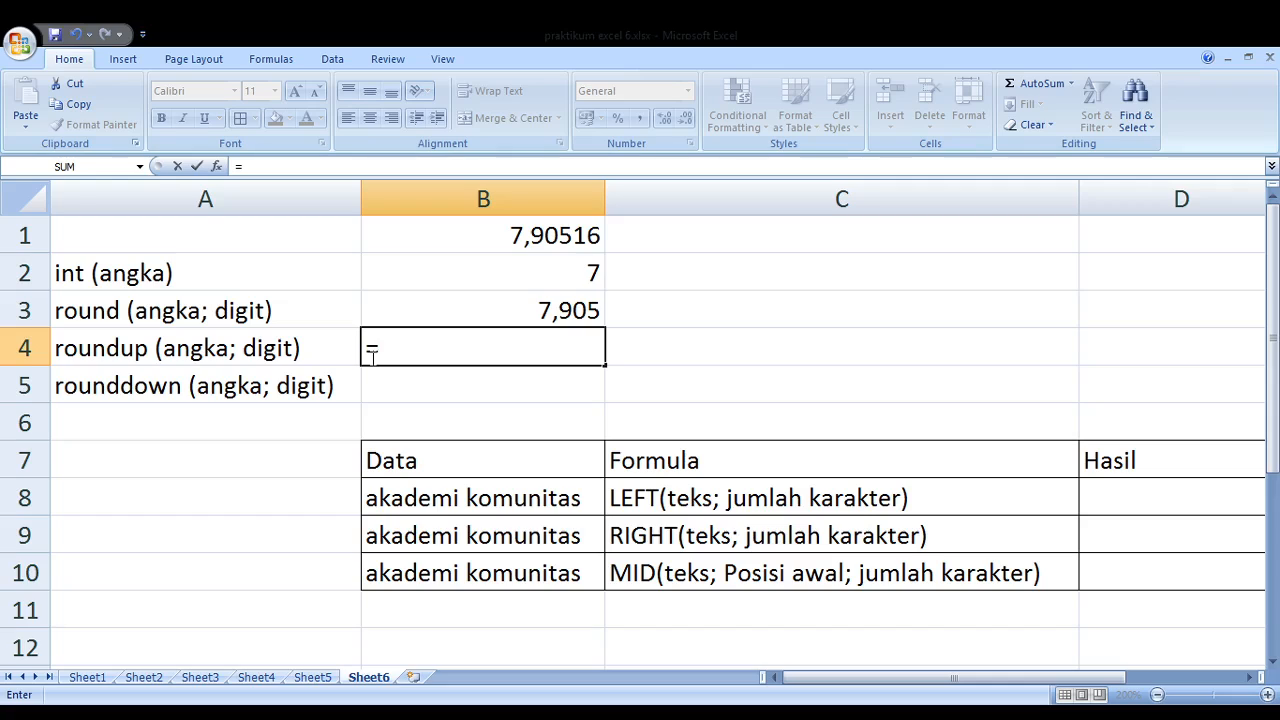
pyautogui.write('round')
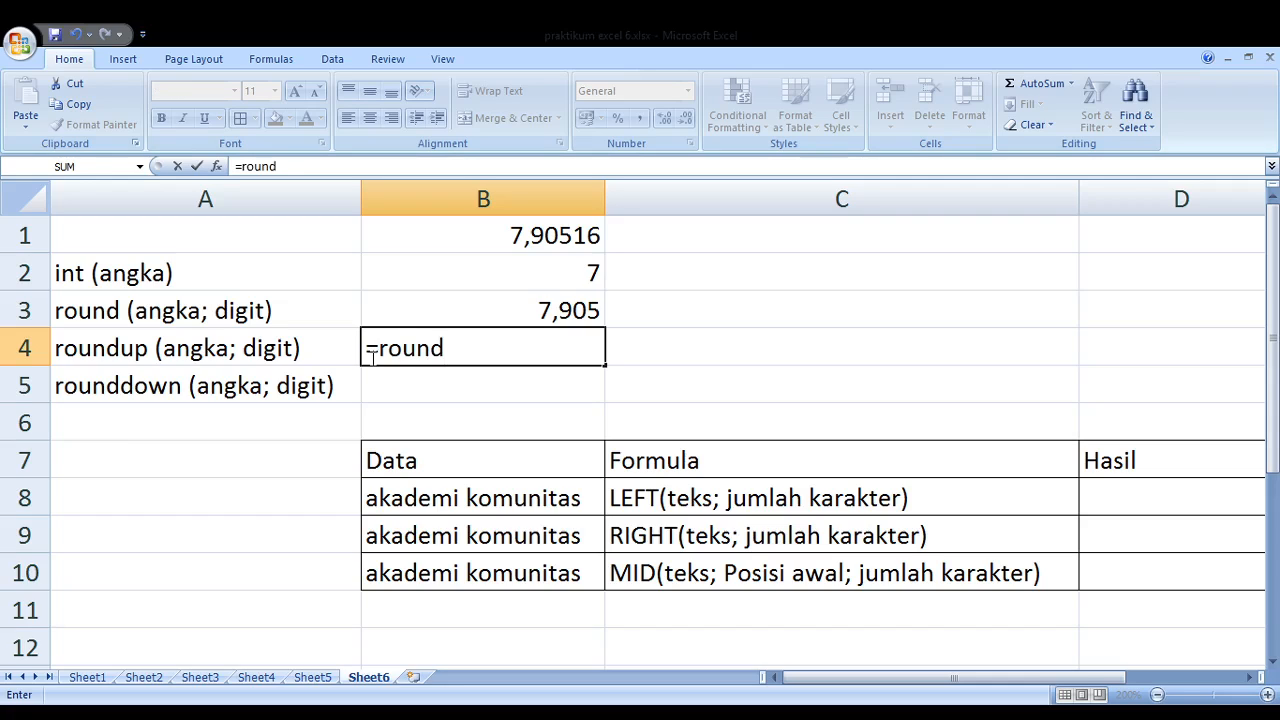
pyautogui.write('up(')
pyautogui.click(451, 231)
pyautogui.write(';')
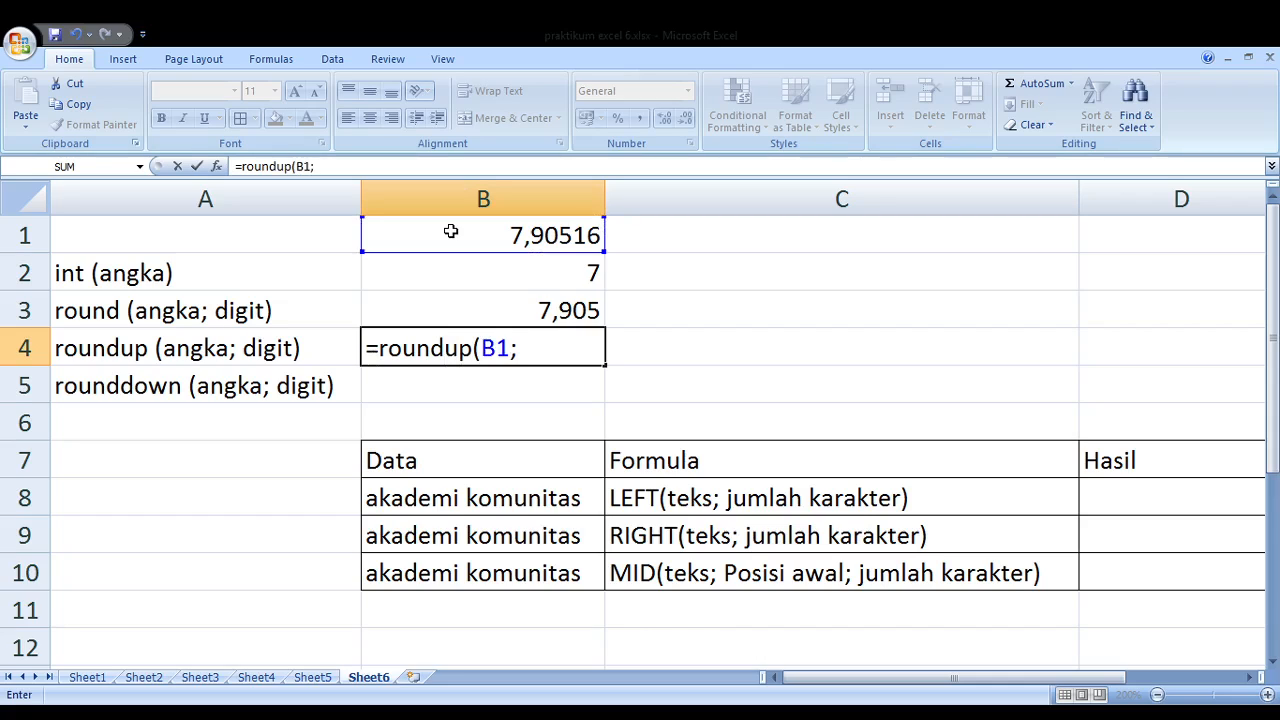
pyautogui.write('2)')
pyautogui.press('Return')
pyautogui.press('Up')
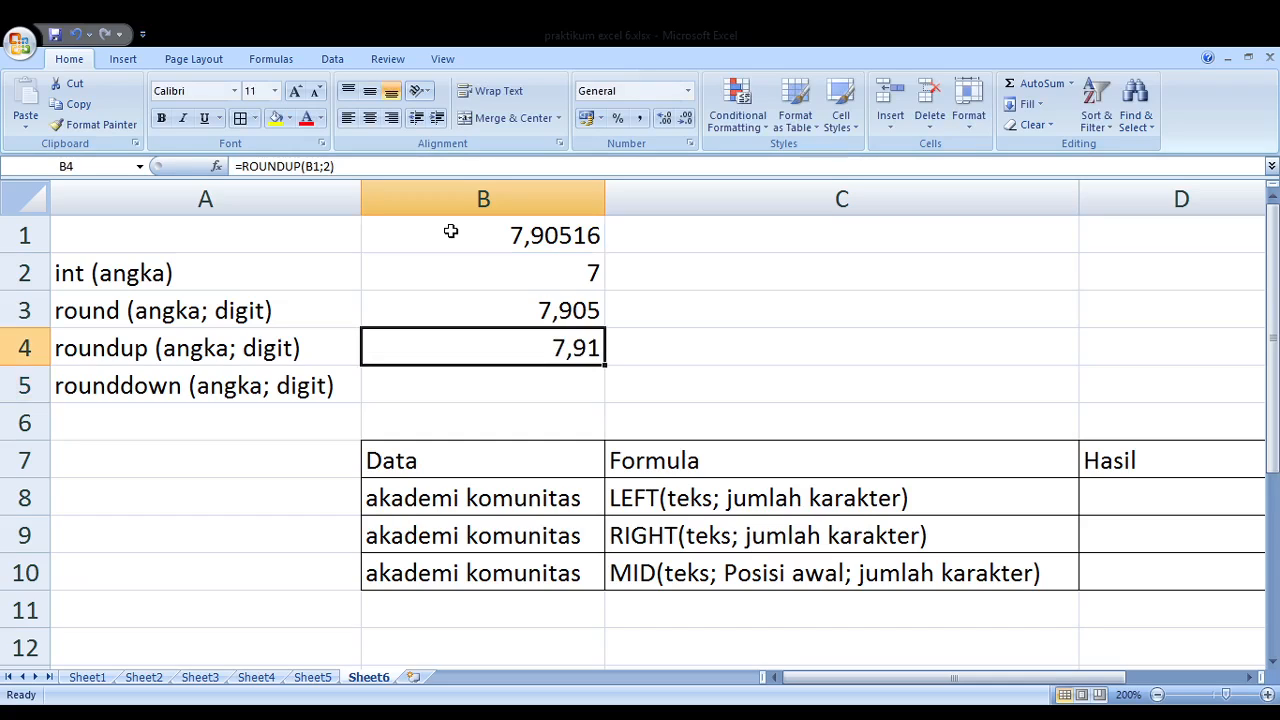
# Set the digits argument of the ROUNDUP formula in B4 to 3 and compare it with the ROUND formula in B3
pyautogui.press('Up')
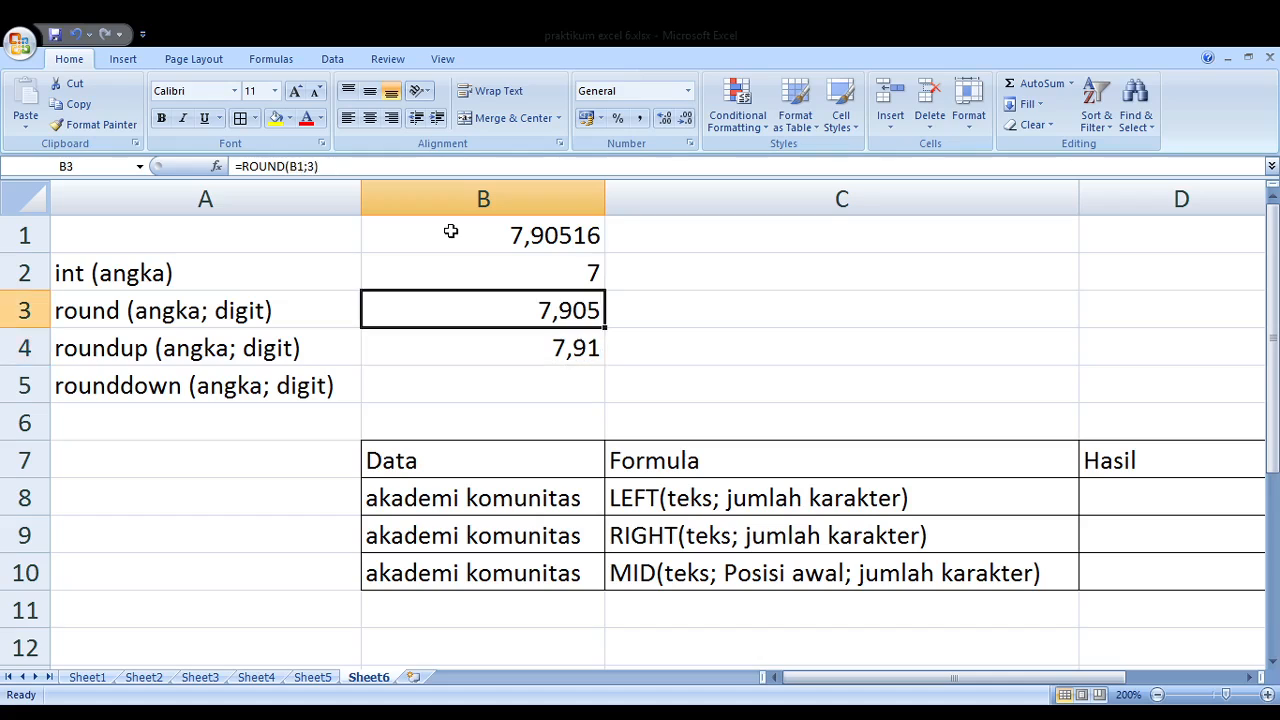
pyautogui.press('Down')
pyautogui.press('F2')
pyautogui.press('Left')
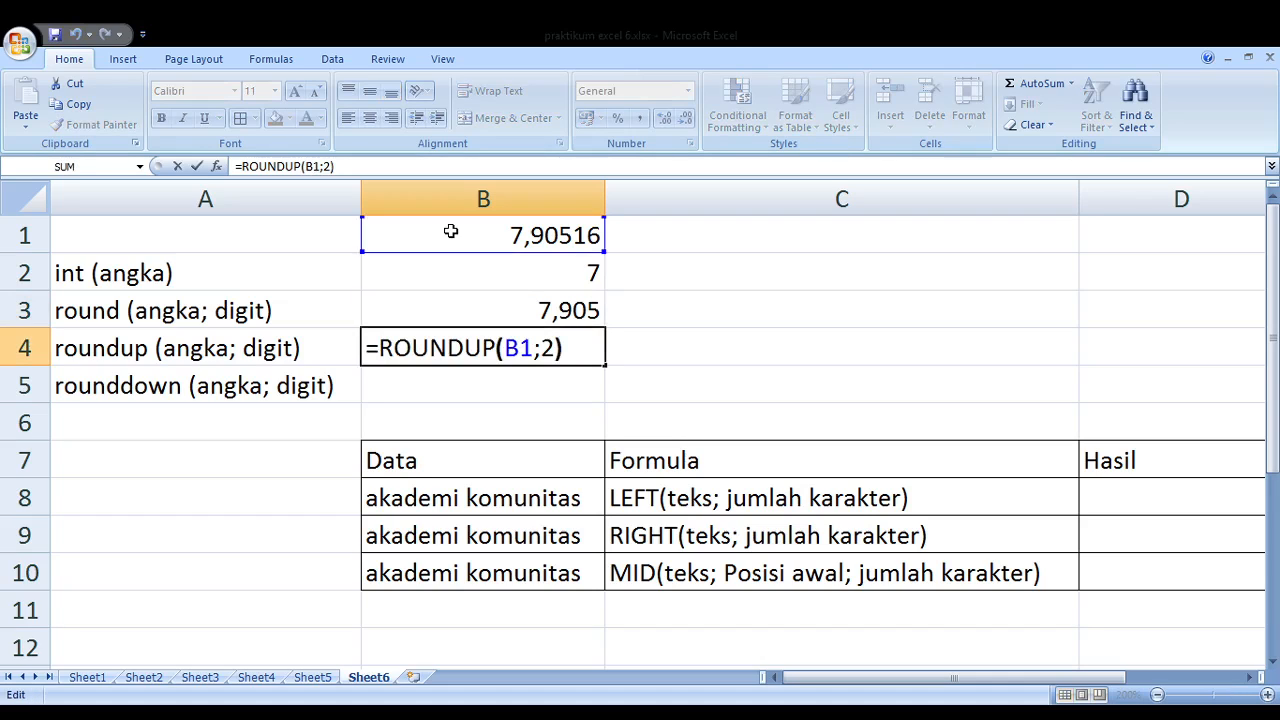
pyautogui.hotkey('shift', 'Left')
pyautogui.write('3')
pyautogui.press('Return')
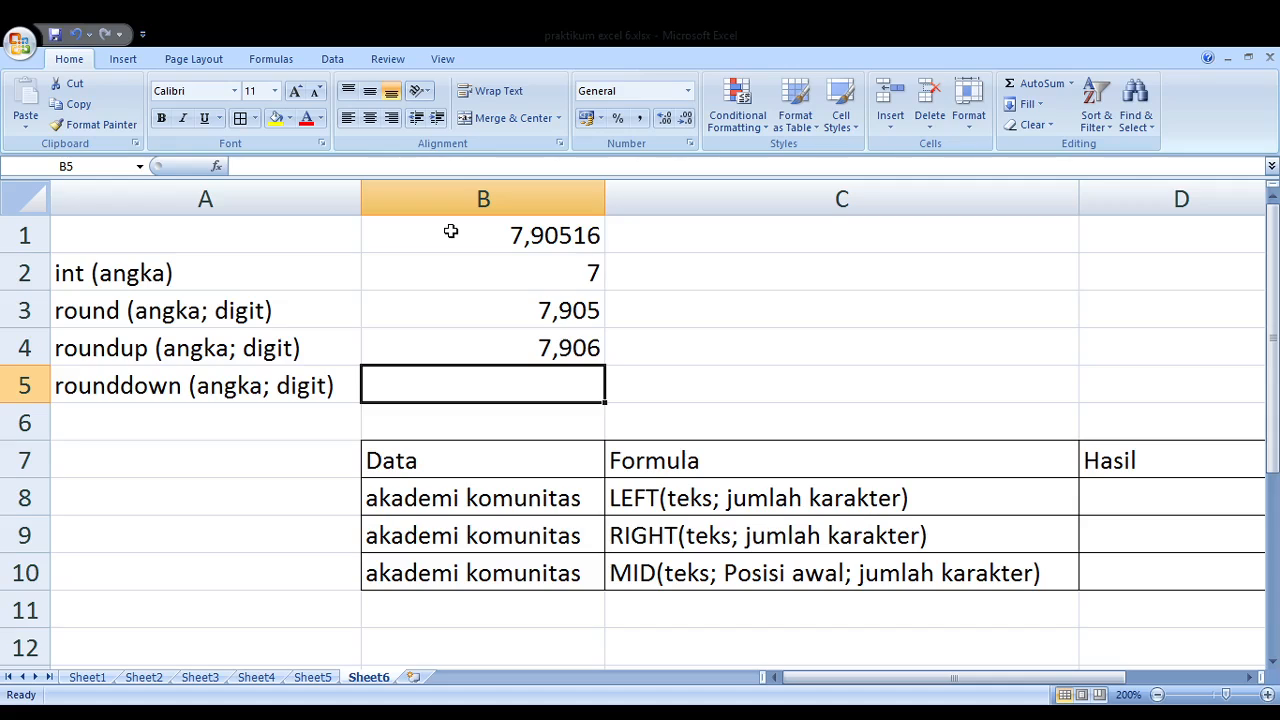
pyautogui.press('Up')
pyautogui.press('Up')
pyautogui.press('Up')
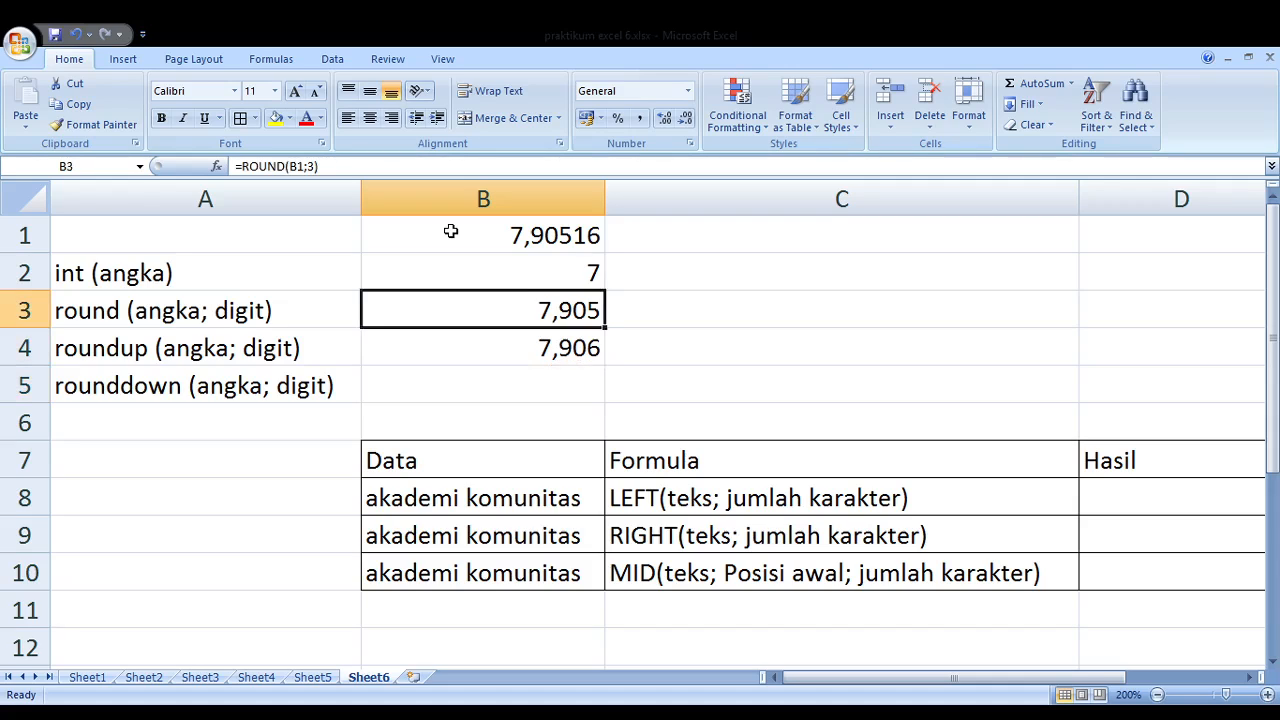
pyautogui.press('Down')
pyautogui.press('Down')
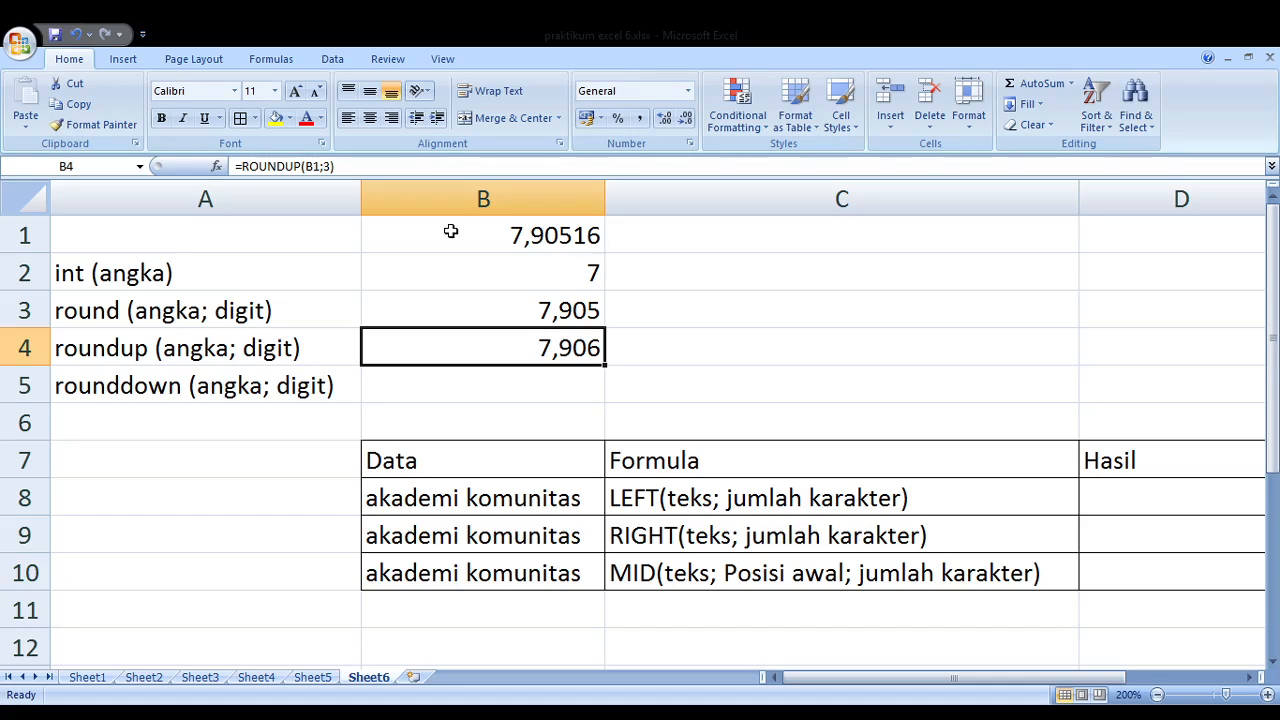
# Set the digits argument of the ROUNDUP formula in B4 to 1
pyautogui.press('F2')
pyautogui.press('Left')
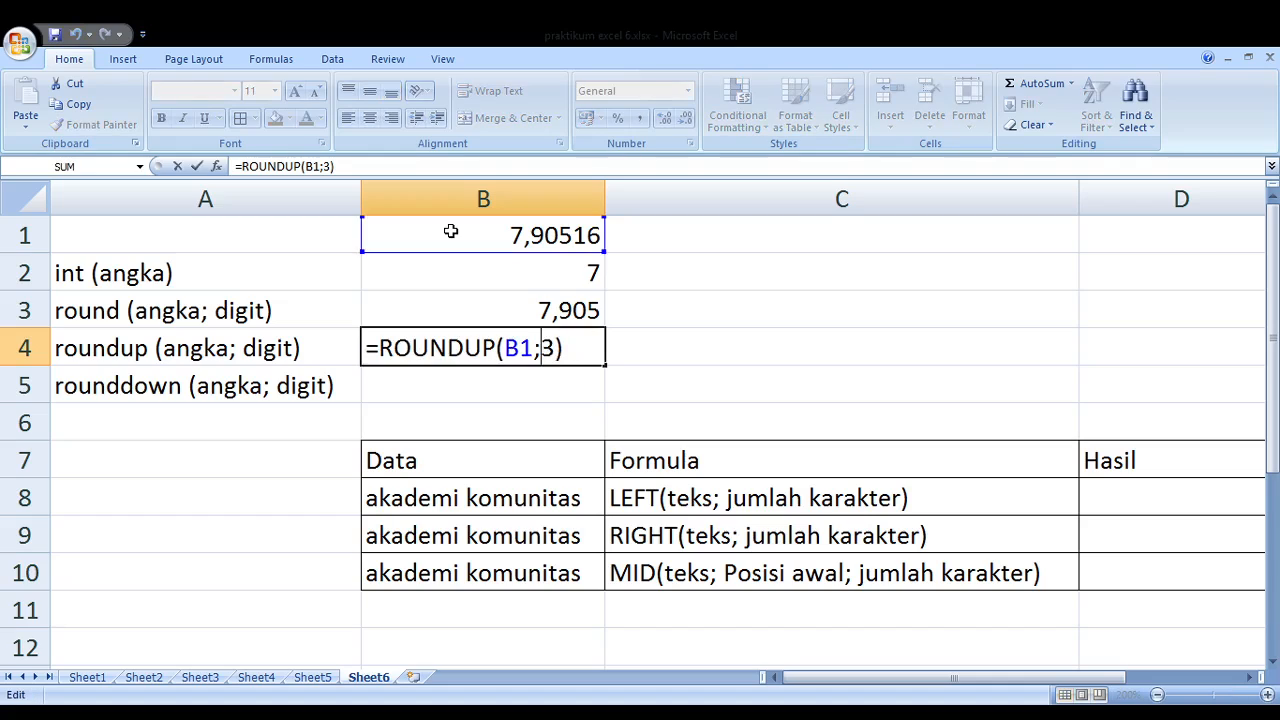
pyautogui.hotkey('shift', 'Left')
pyautogui.write('1')
pyautogui.press('Return')
pyautogui.press('Up')
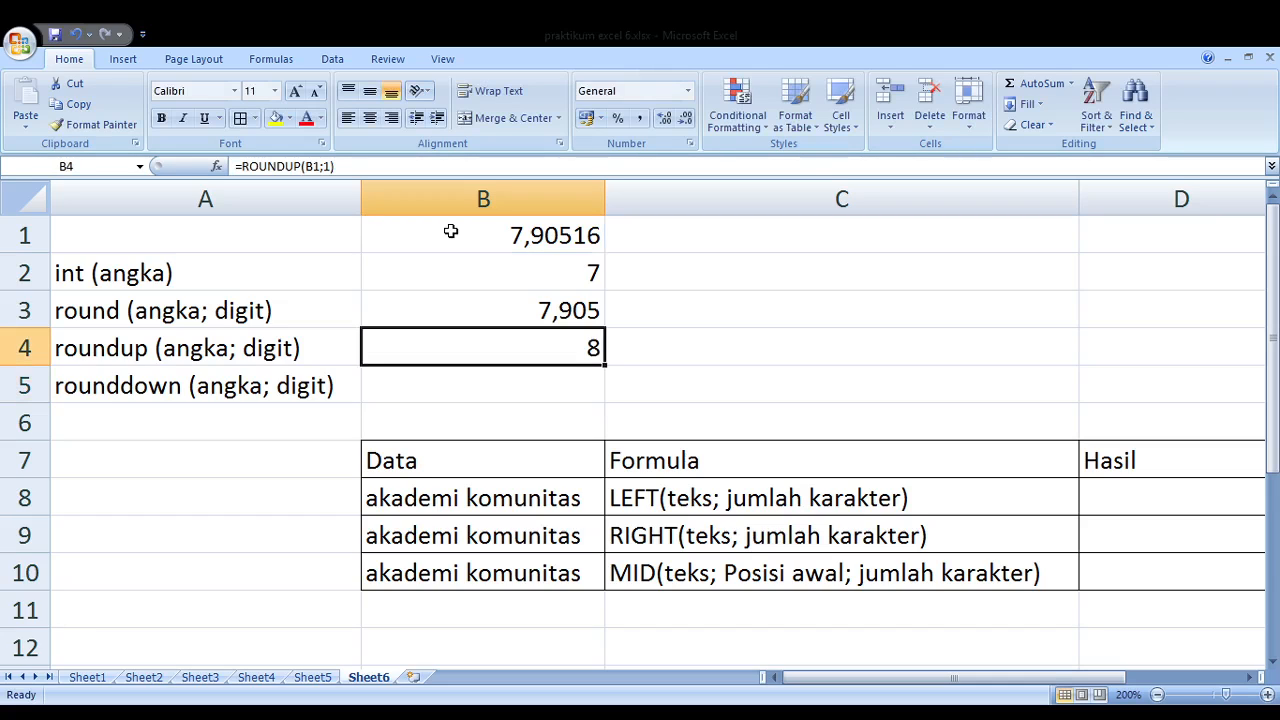
# Examine the digits argument and the B1 reference in the ROUNDUP formula in B4
pyautogui.press('F2')
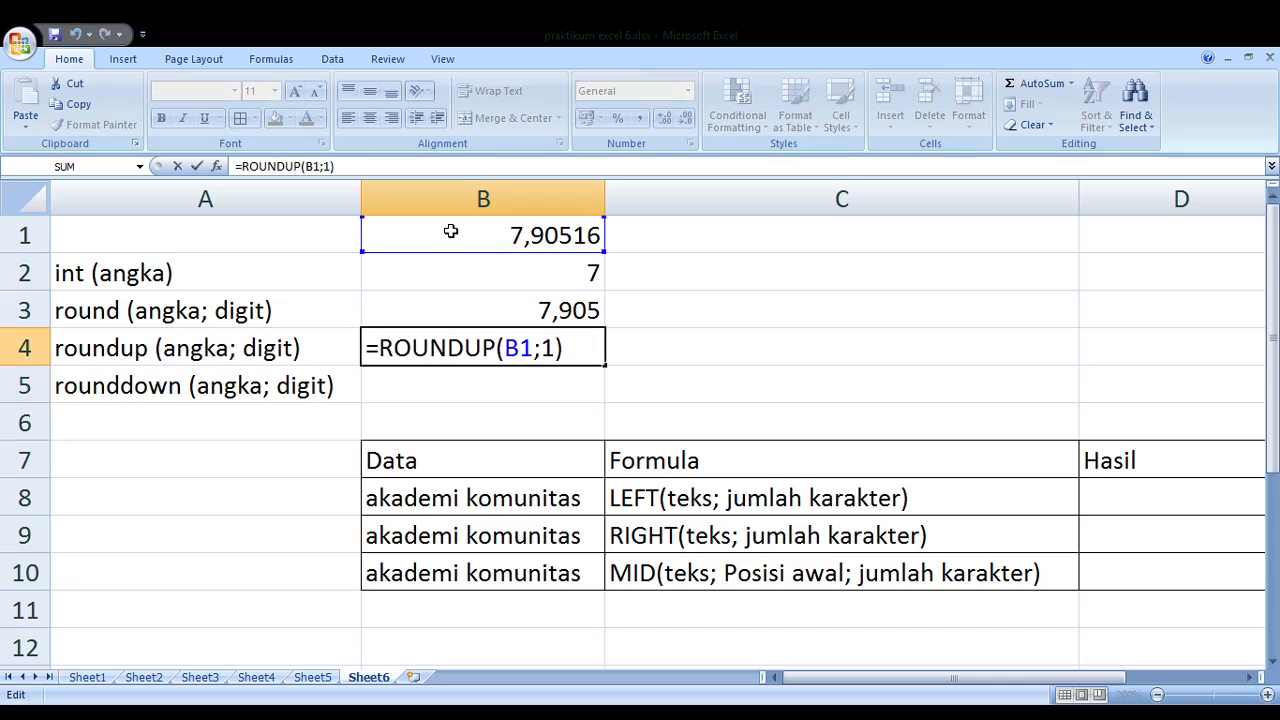
pyautogui.hotkey('shift', 'Left')
pyautogui.press('Right')
pyautogui.press('Left')
pyautogui.hotkey('shift', 'Right')
pyautogui.press('Return')
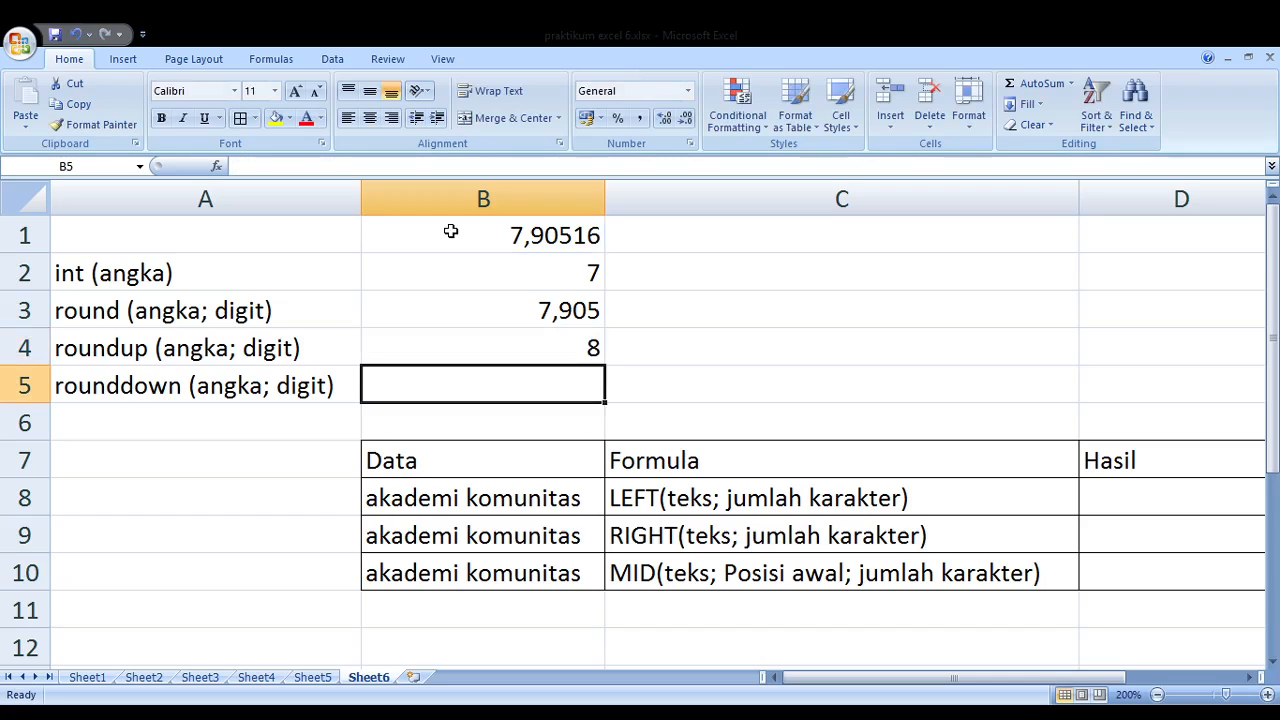
pyautogui.press('Up')
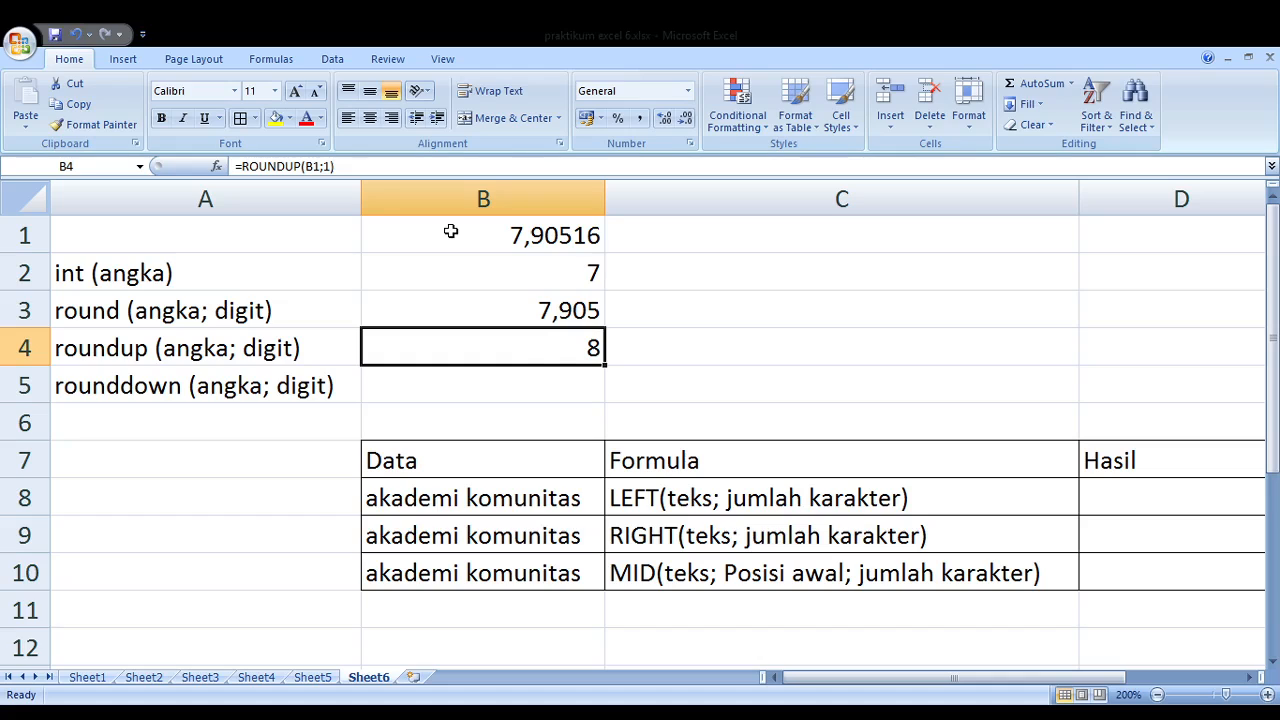
pyautogui.press('F2')
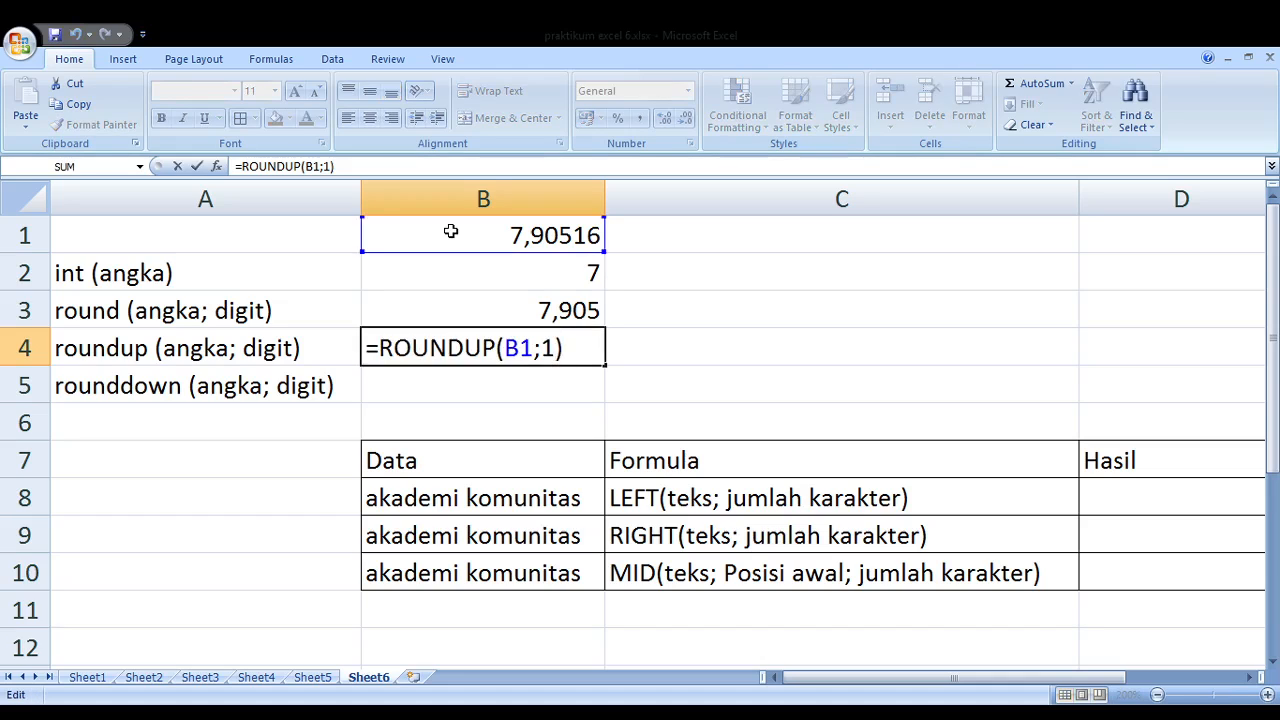
pyautogui.press('Return')
# Extend the number in B1 to 7,9051607
pyautogui.press('Up')
pyautogui.press('Up')
pyautogui.press('Up')
pyautogui.press('Up')
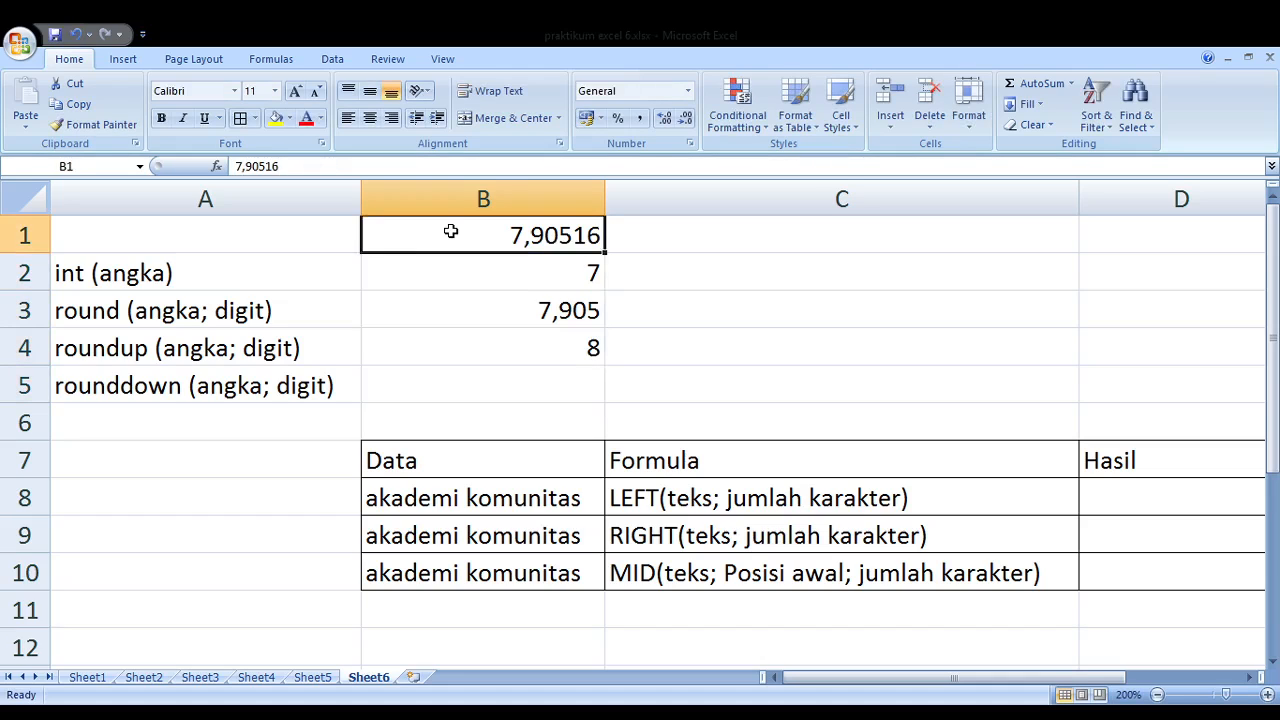
pyautogui.press('F2')
pyautogui.write('07')
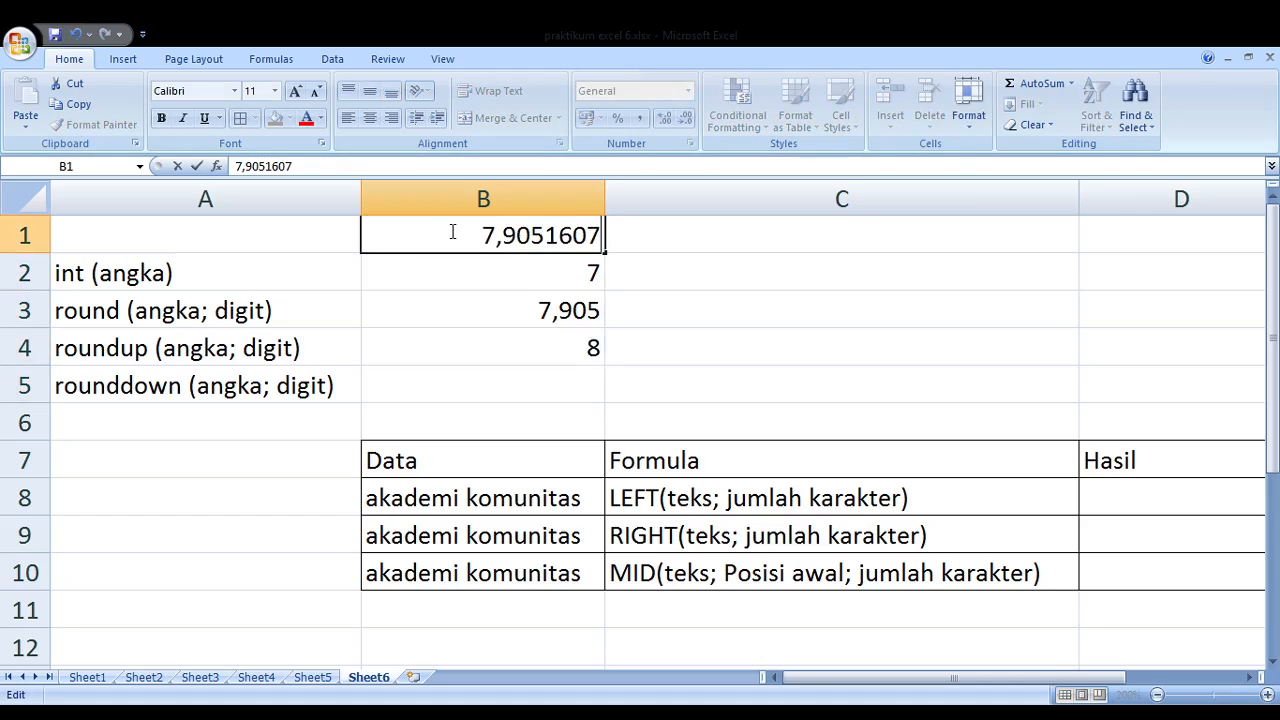
pyautogui.press('Return')
# Set the digits argument of the ROUNDUP formula in B4 to 5
pyautogui.press('Down')
pyautogui.press('Down')
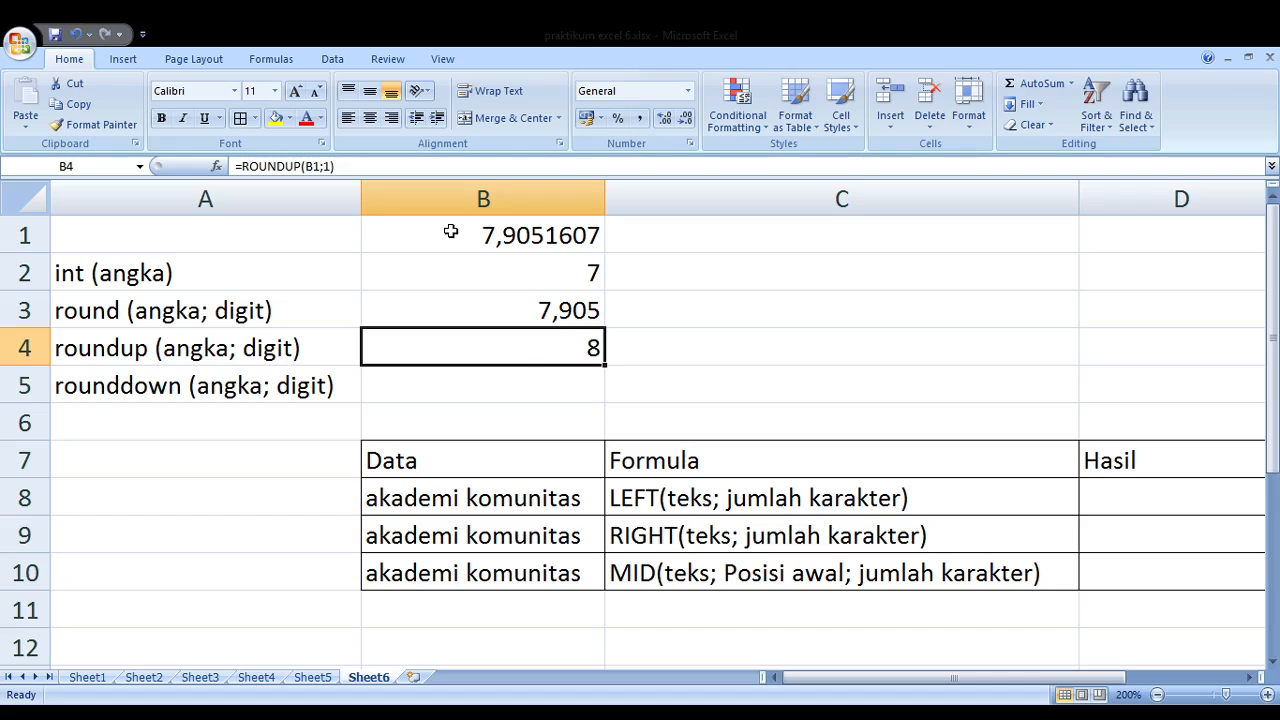
pyautogui.press('F2')
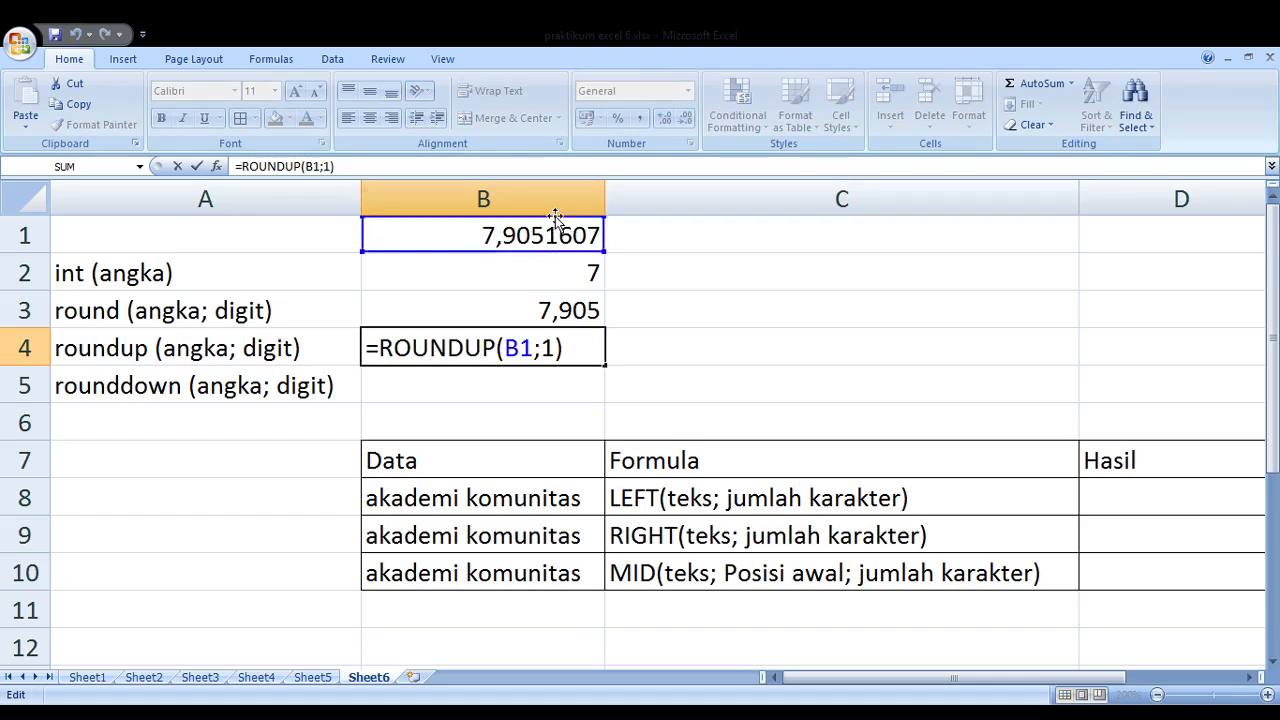
pyautogui.press('Left')
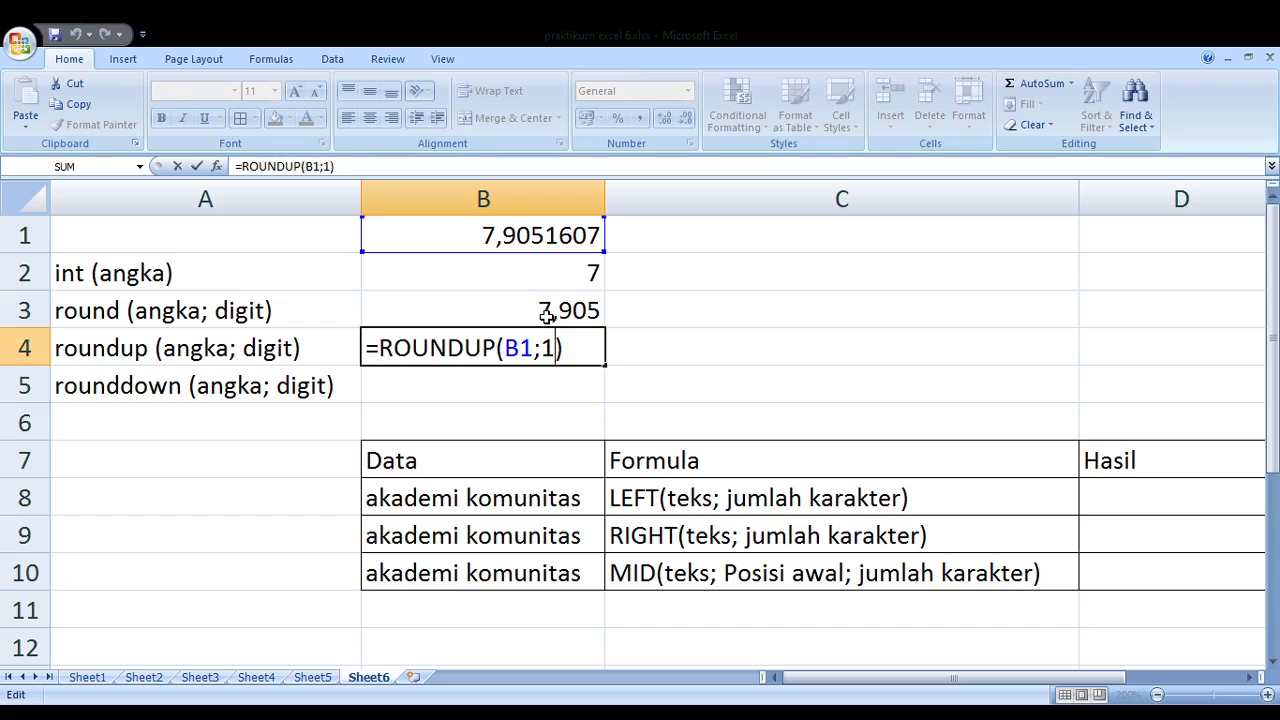
pyautogui.hotkey('shift', 'Left')
pyautogui.write('5')
pyautogui.press('Return')
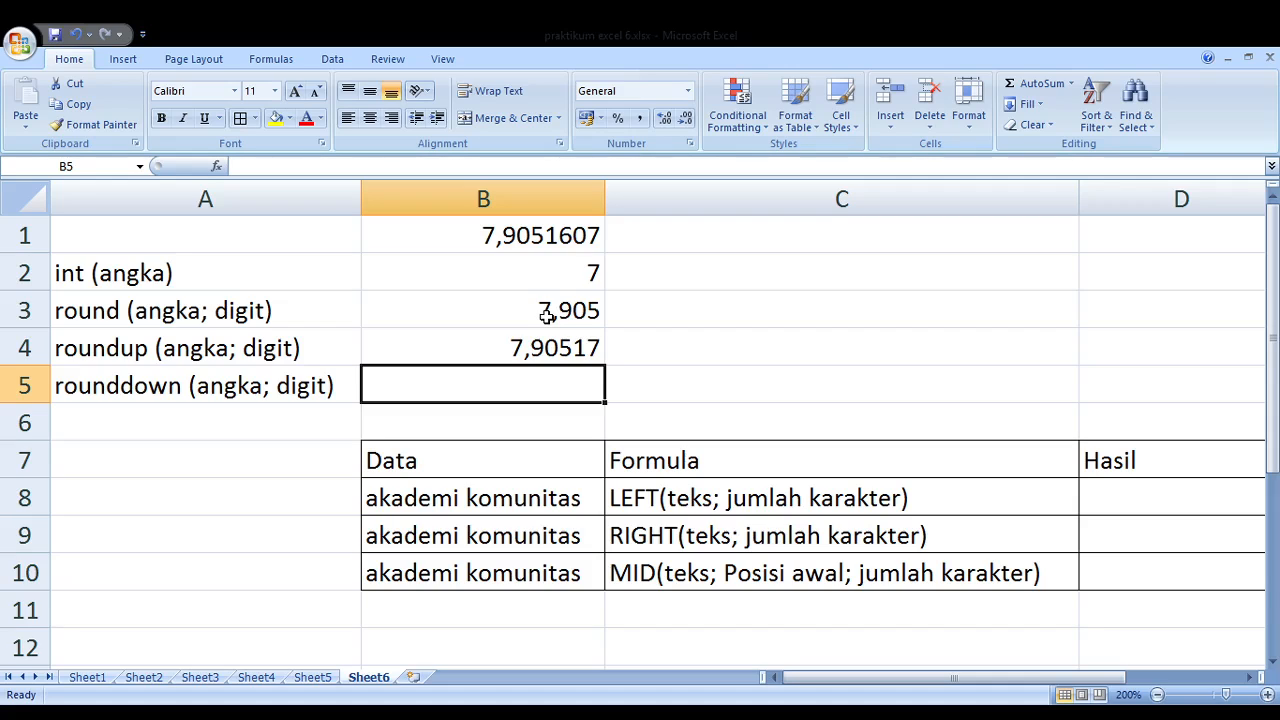
# Enter =ROUNDDOWN(B1;3) in B5 to round the number in B1 down to three decimal places
pyautogui.write('=round')
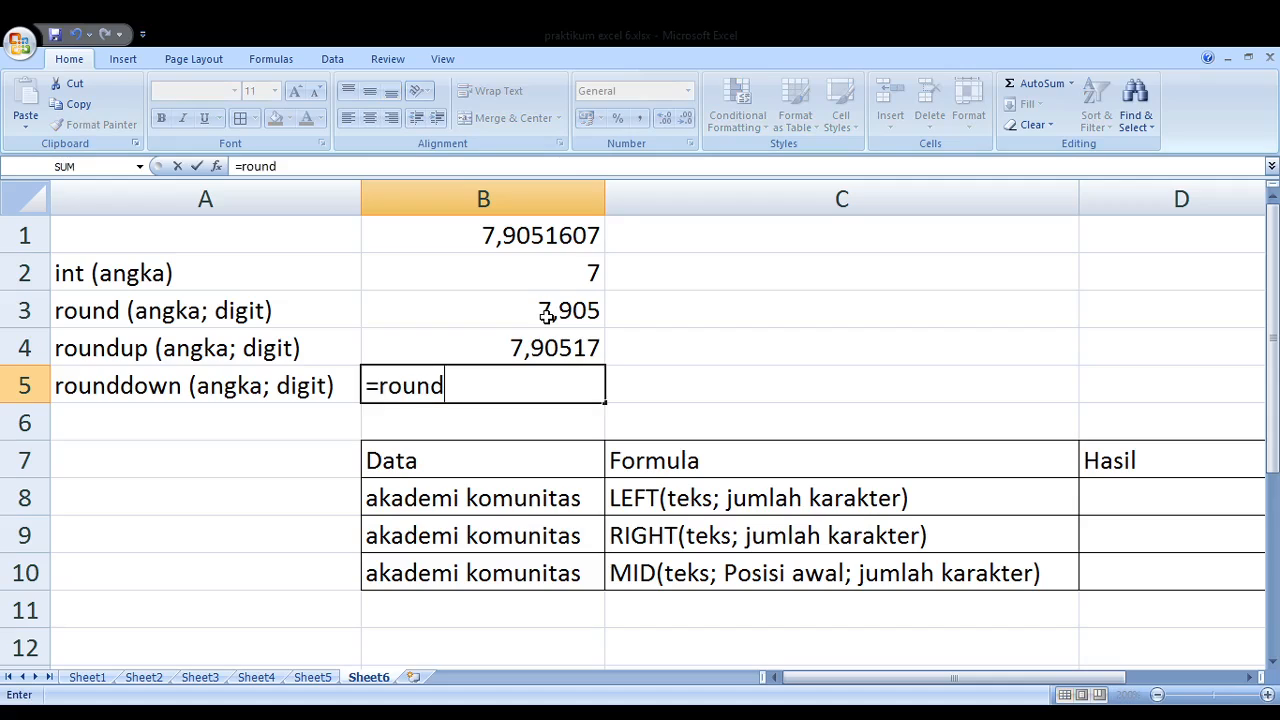
pyautogui.write('down(')
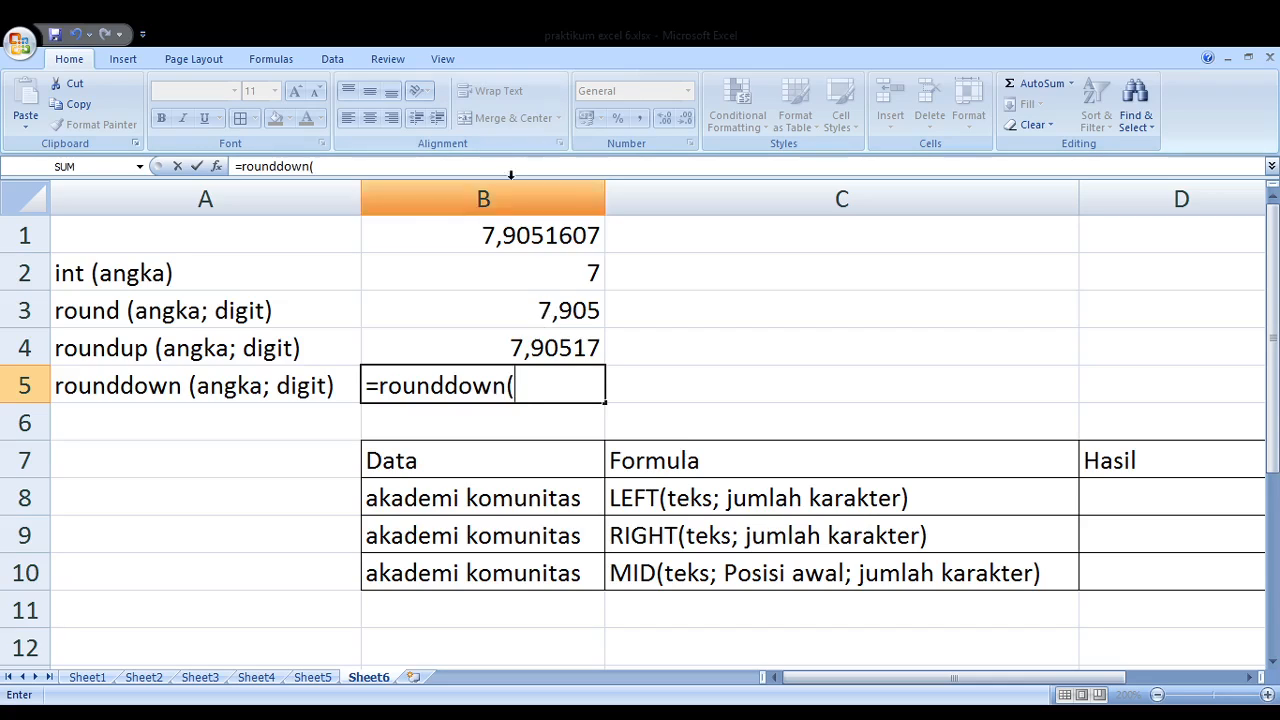
pyautogui.click(476, 233)
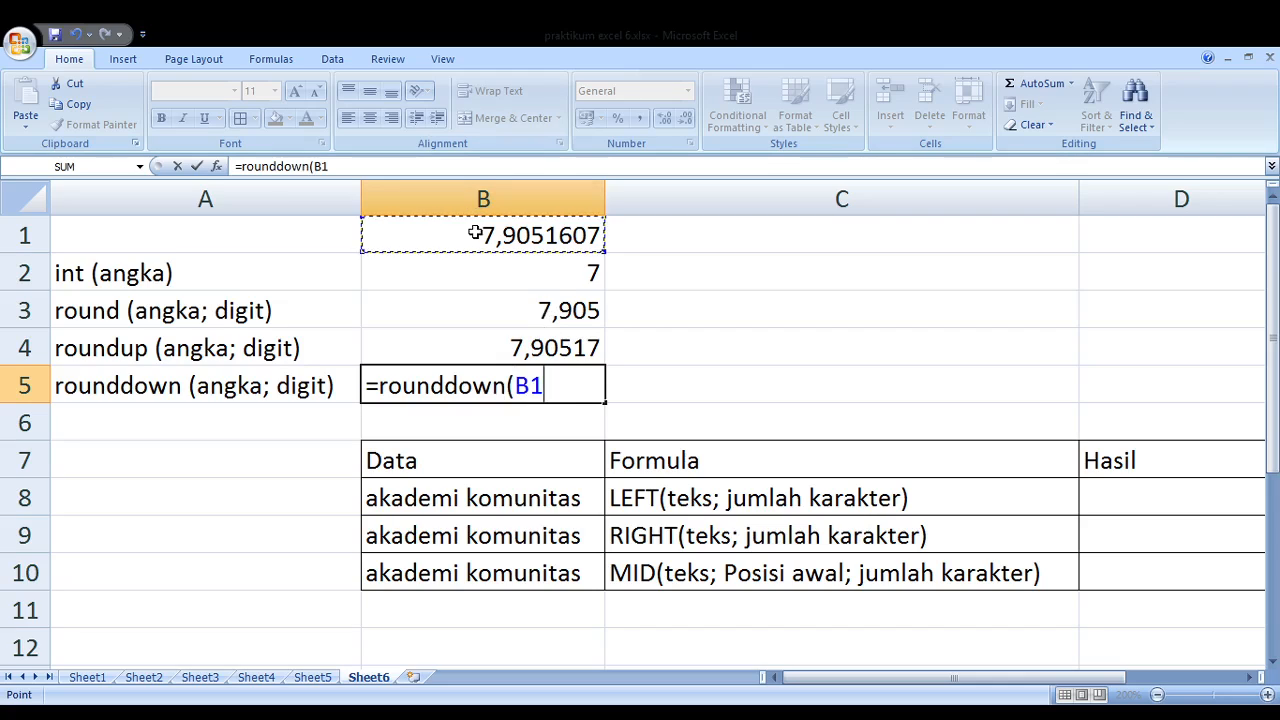
pyautogui.write(';')
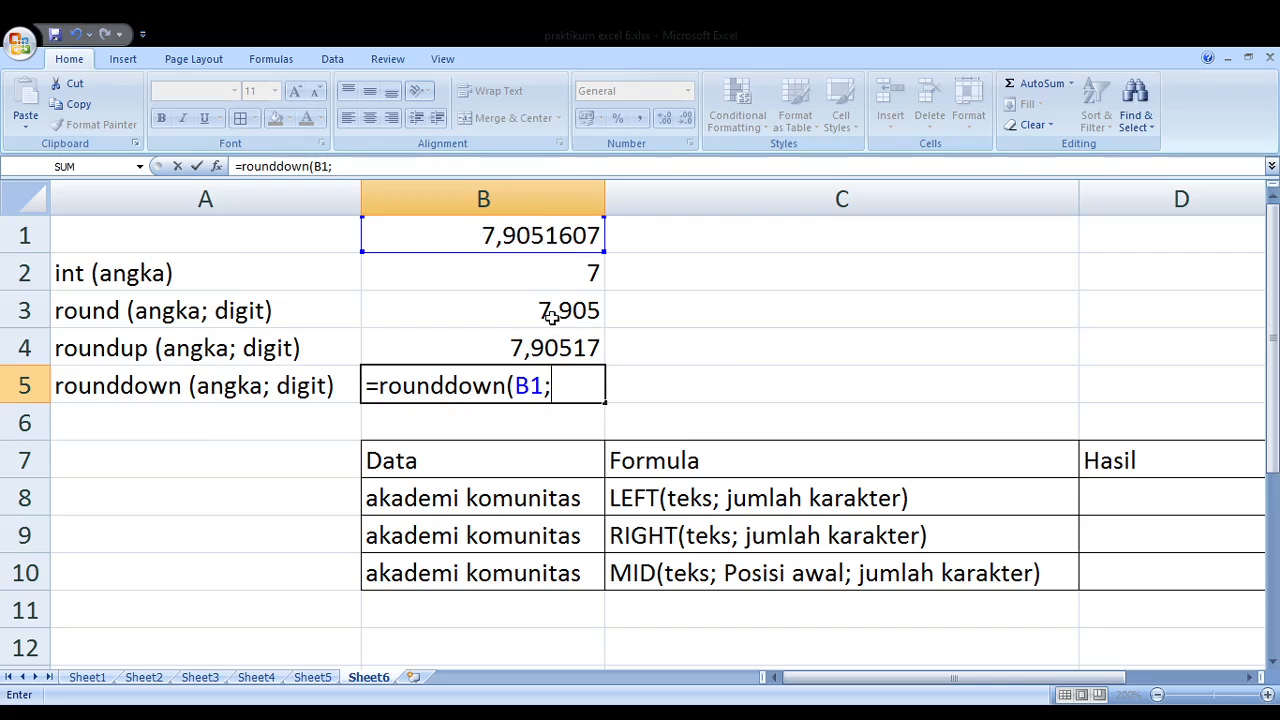
pyautogui.write('3)')
pyautogui.press('Return')
pyautogui.press('Up')
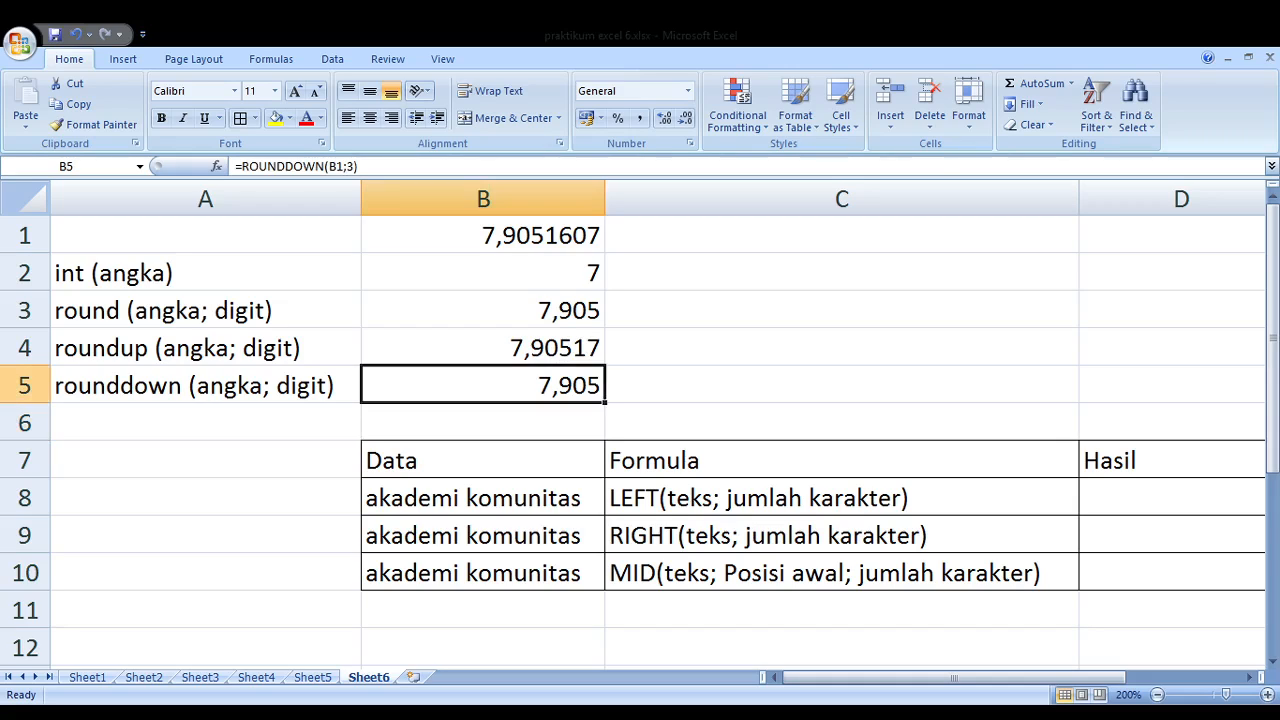
# Set the digits argument of the ROUNDDOWN formula in B5 to 0
pyautogui.press('F2')
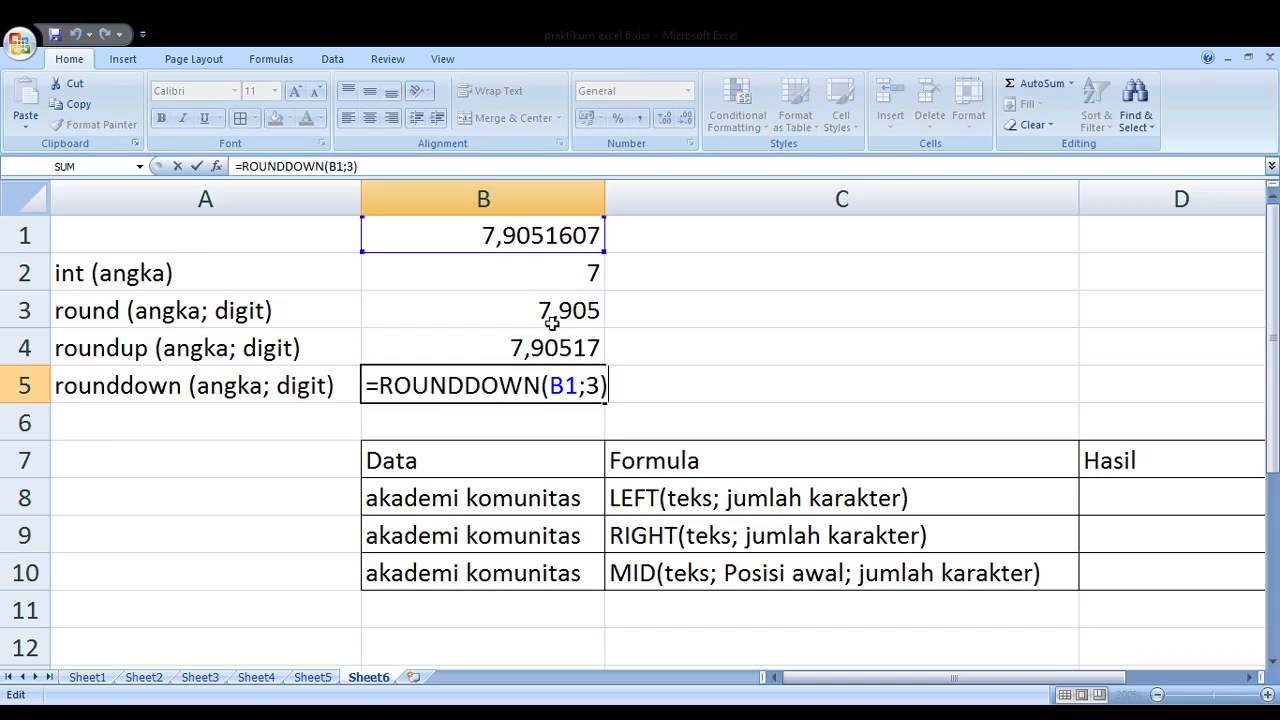
pyautogui.press('Left')
pyautogui.hotkey('shift', 'Left')
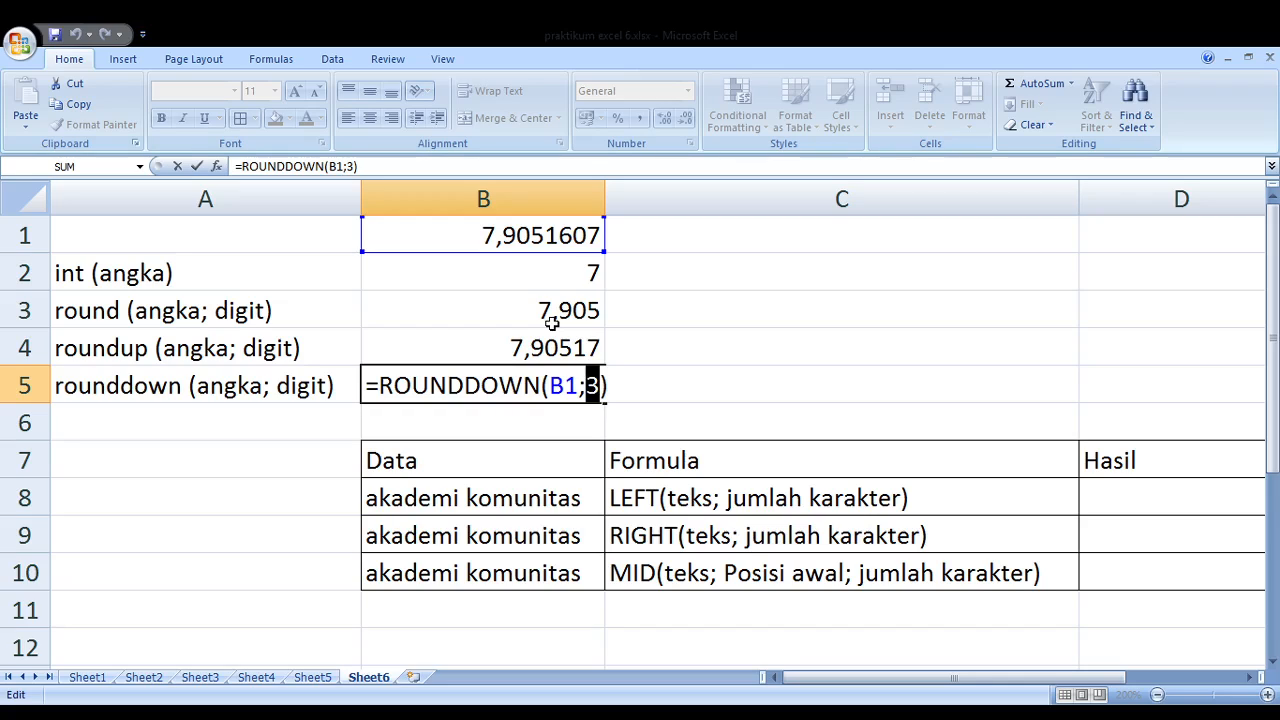
pyautogui.write('1')
pyautogui.press('BackSpace')
pyautogui.write('0')
pyautogui.press('Return')
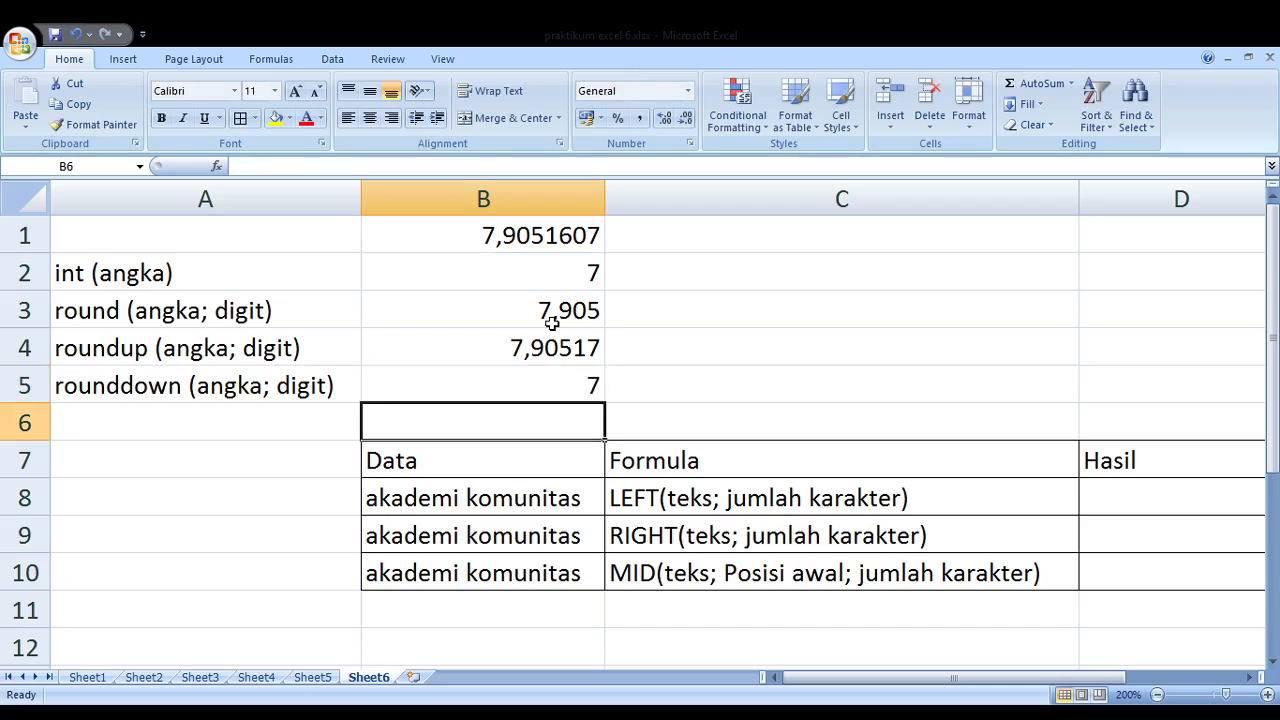
# Set the digits argument of the ROUND formula in B3 to 0
pyautogui.press('Up')
pyautogui.press('Up')
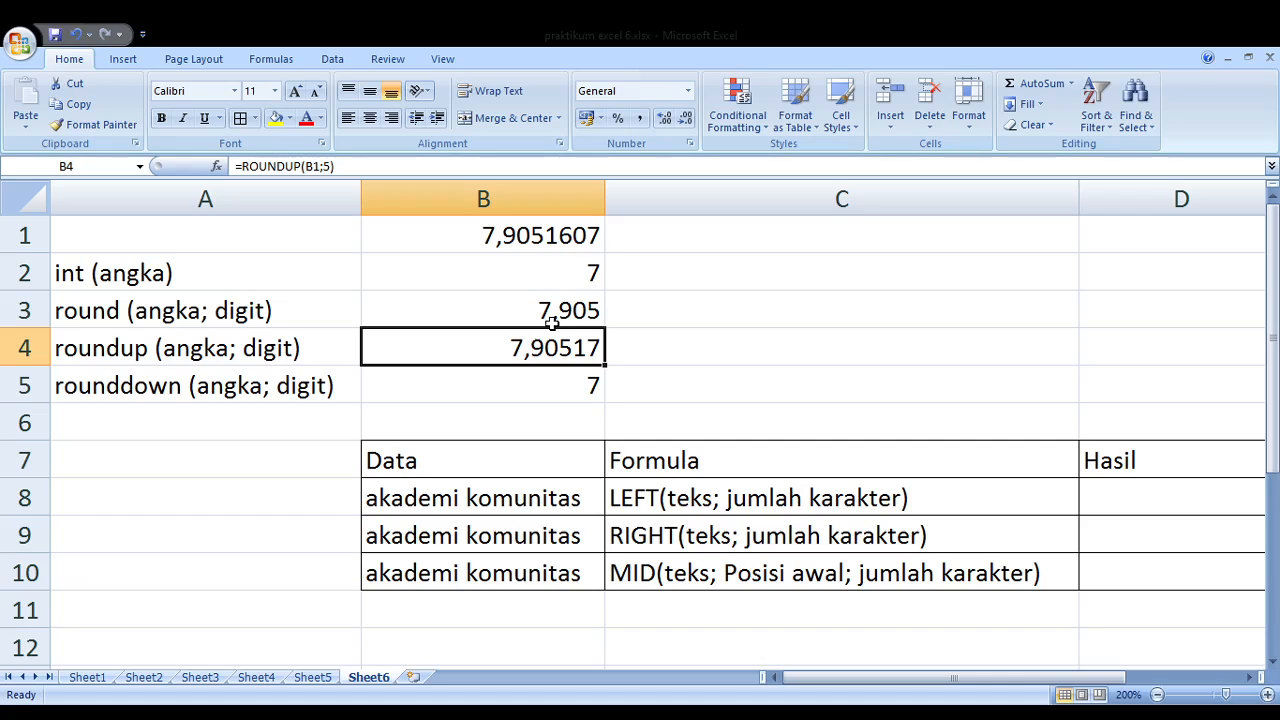
pyautogui.press('Down')
pyautogui.press('Up')
pyautogui.press('Up')
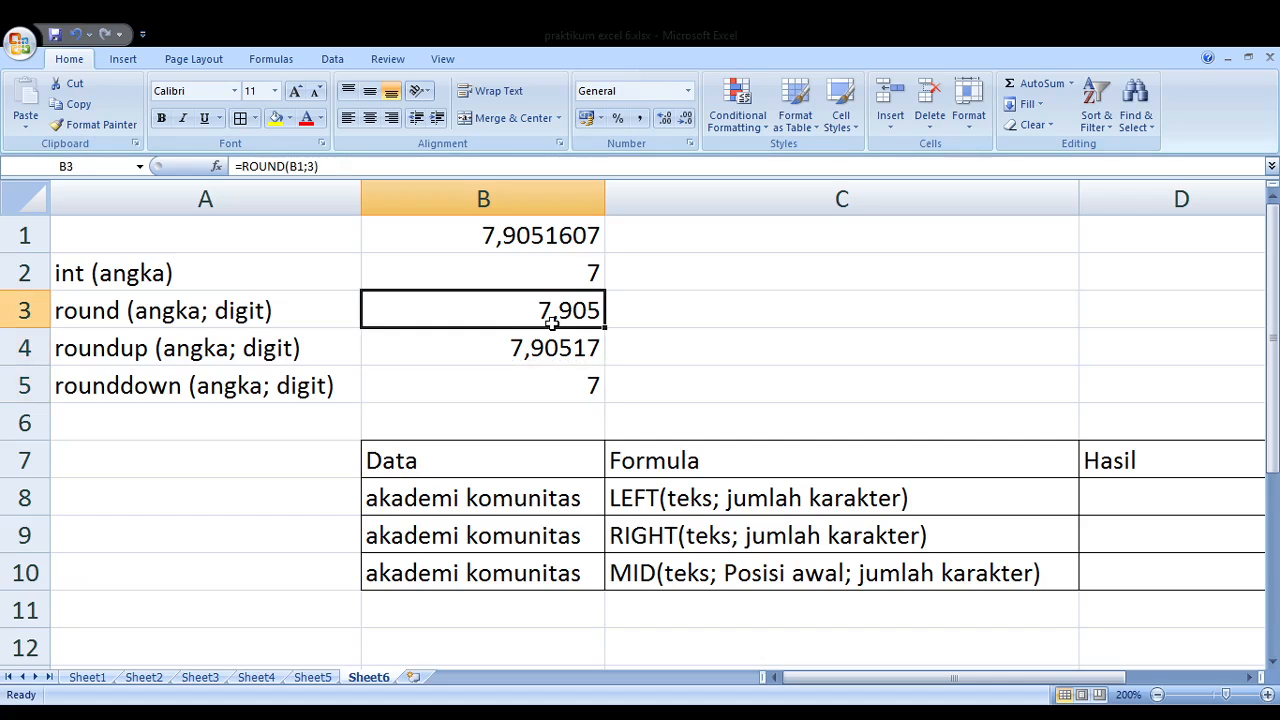
pyautogui.doubleClick(551, 322)
pyautogui.press('Left')
pyautogui.hotkey('shift', 'Left')
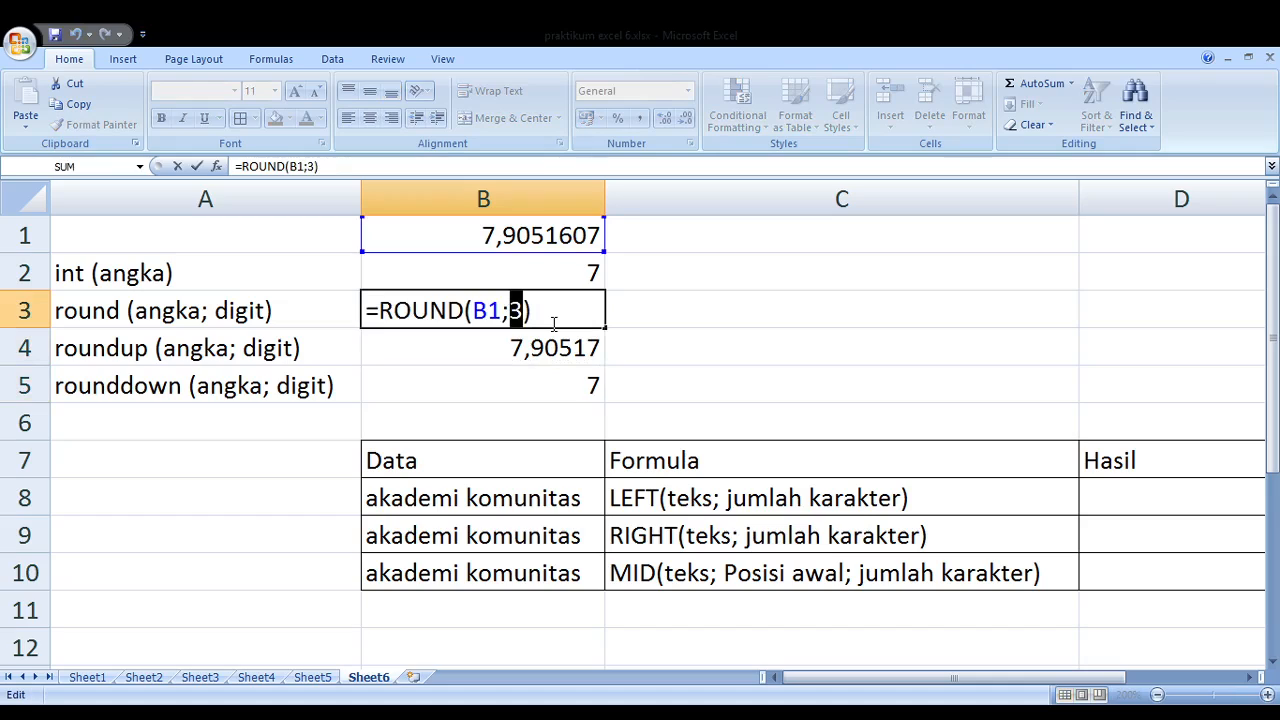
pyautogui.write('0')
pyautogui.press('Return')
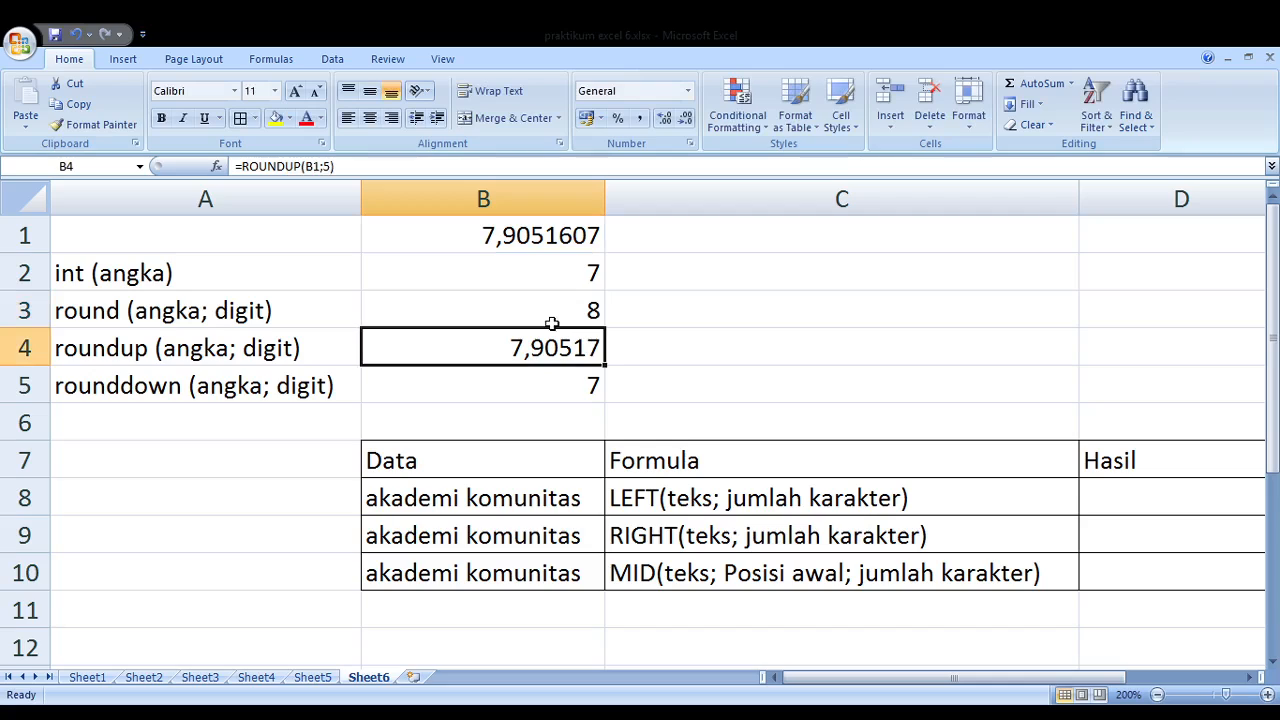
# Set the digits argument of the ROUNDDOWN formula in B5 to 4
pyautogui.press('Right')
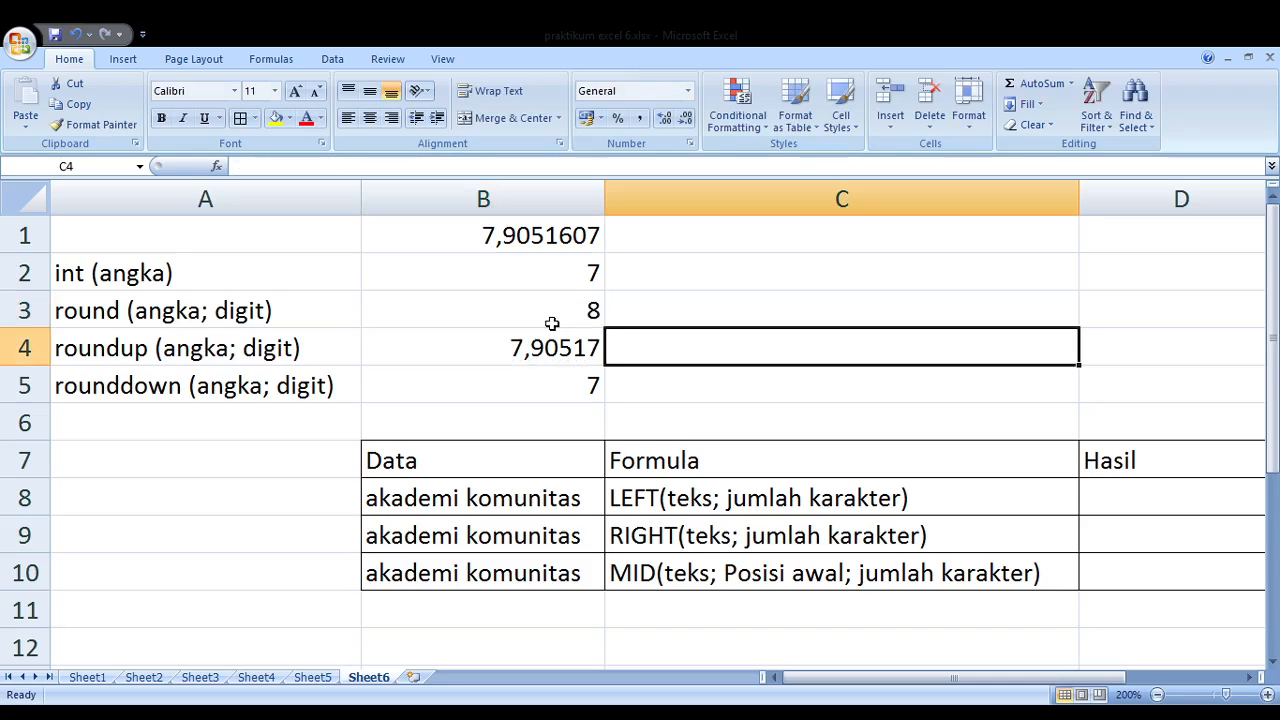
pyautogui.press('Left')
pyautogui.press('Down')
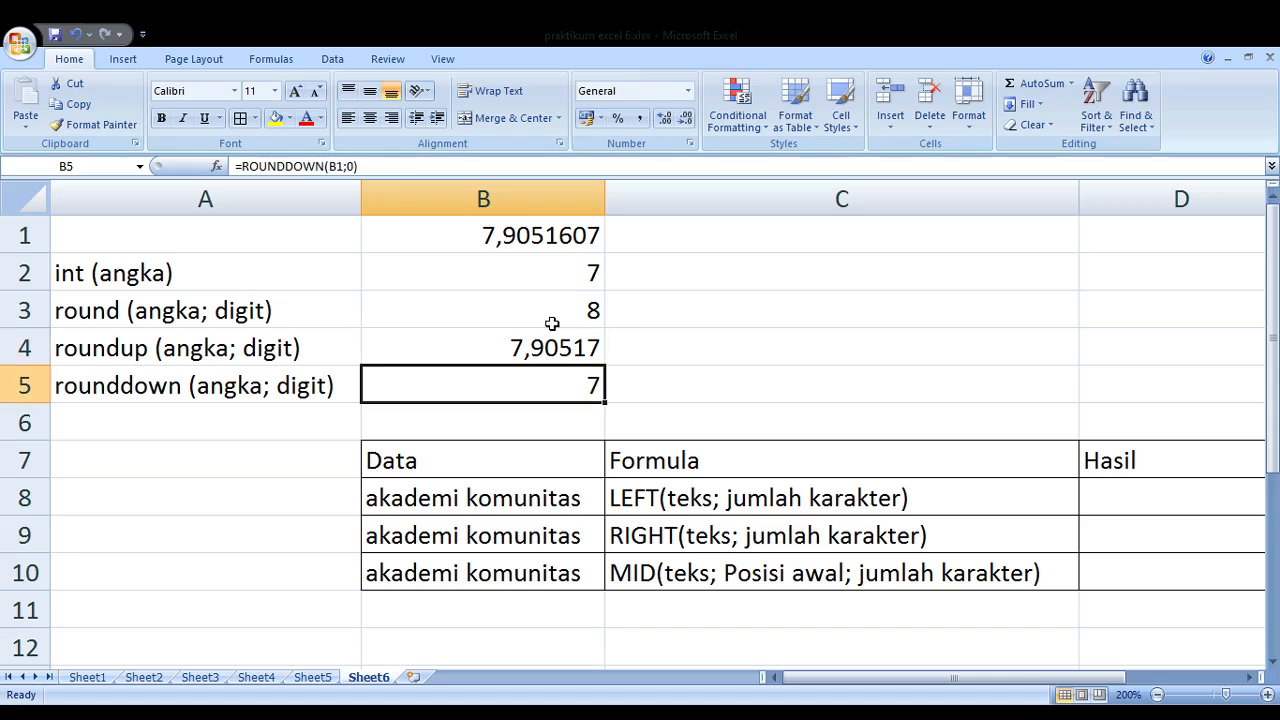
pyautogui.press('F2')
pyautogui.press('Left')
pyautogui.press('Left')
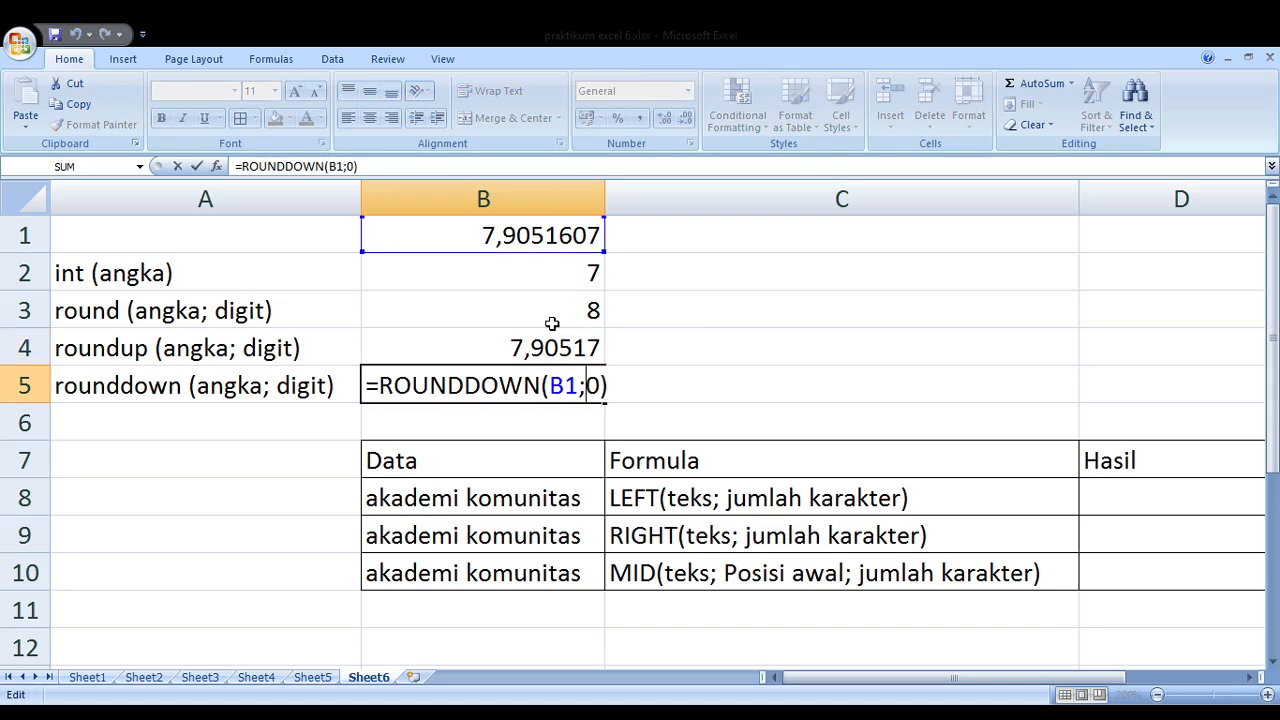
pyautogui.hotkey('shift', 'Right')
pyautogui.write('4')
pyautogui.press('Return')
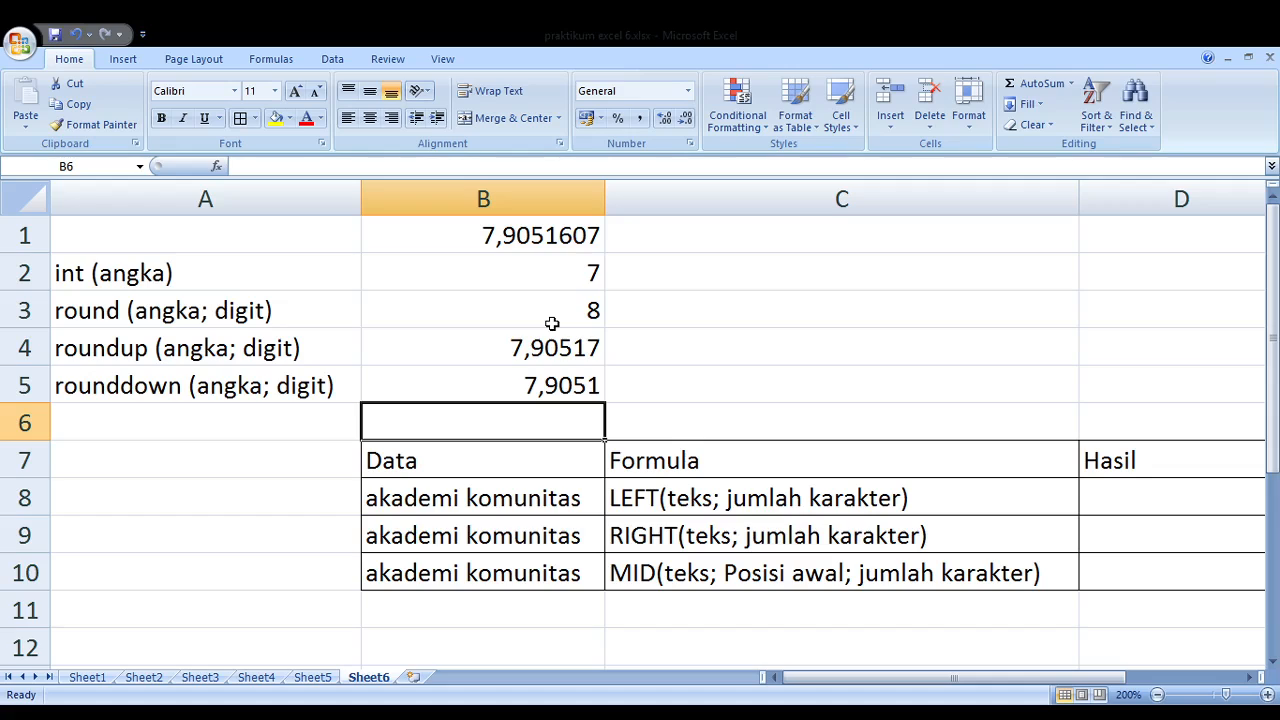
# Review the INT, ROUND, ROUNDUP and ROUNDDOWN labels in A2:A5 against their formulas in B2:B5
pyautogui.press('Up')
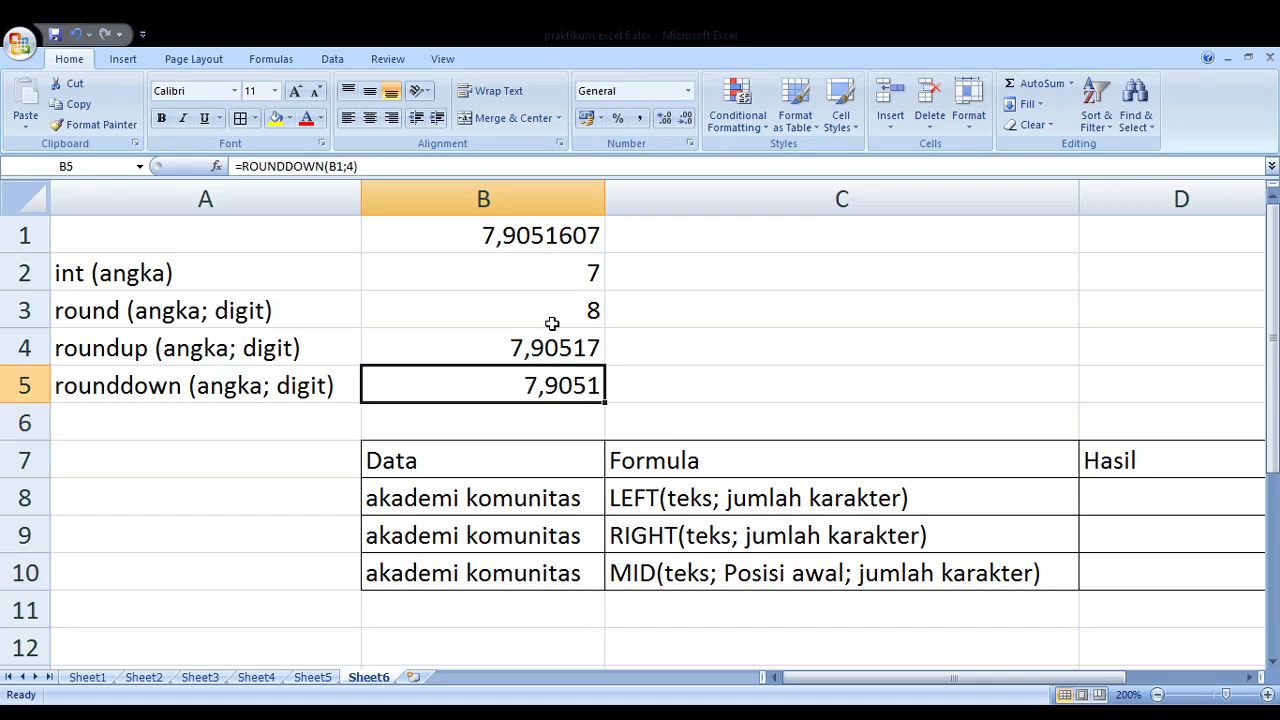
pyautogui.press('Down')
pyautogui.press('Down')
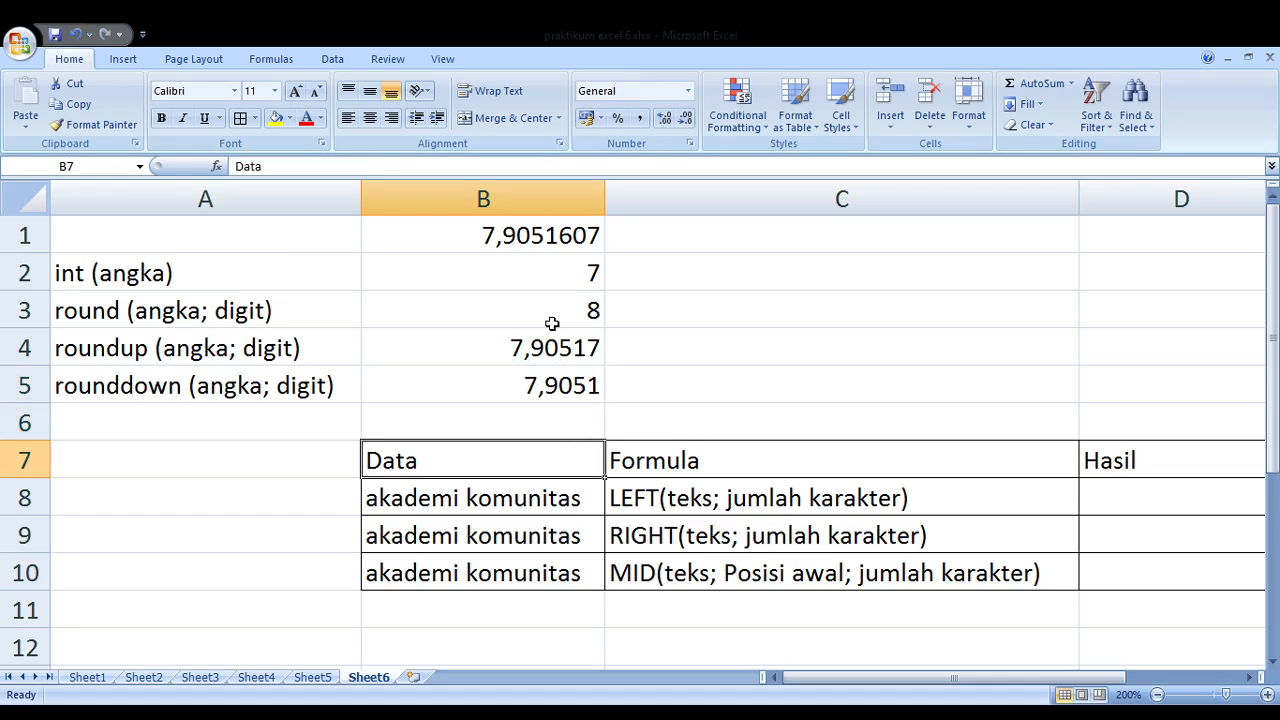
pyautogui.press('Up')
pyautogui.press('Up')
pyautogui.press('Left')
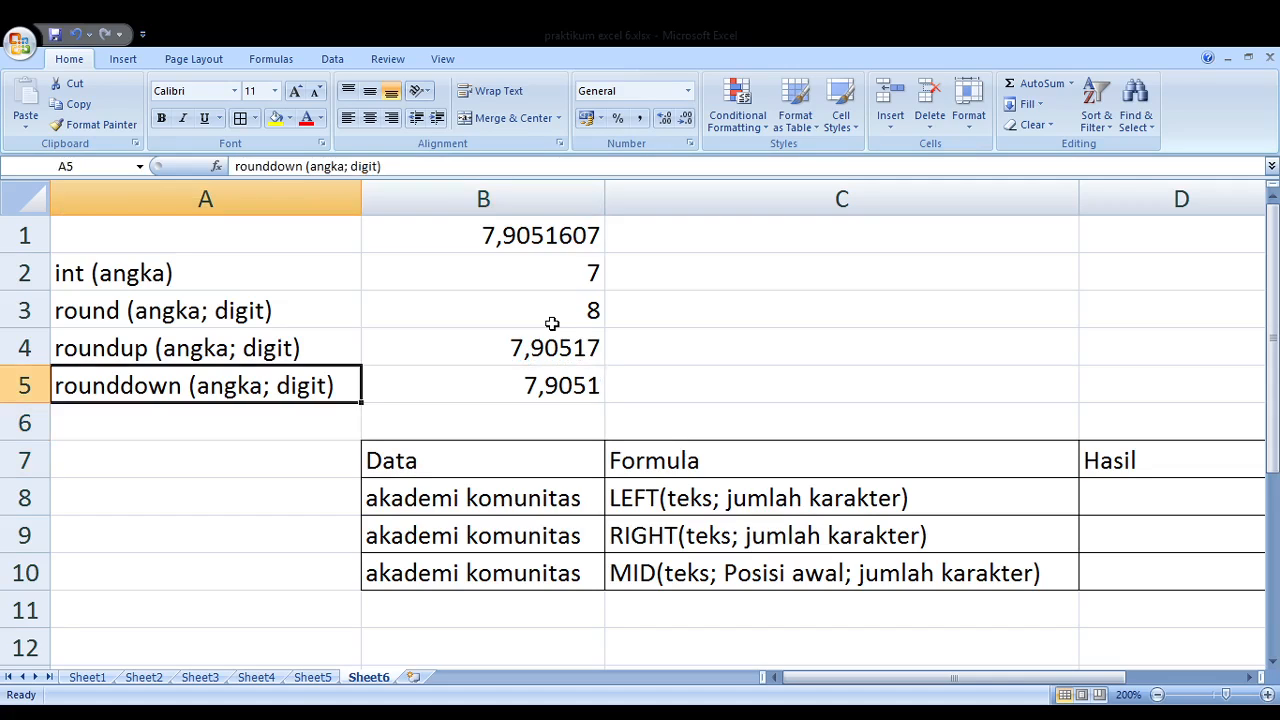
pyautogui.press('Up')
pyautogui.press('Up')
pyautogui.press('Up')
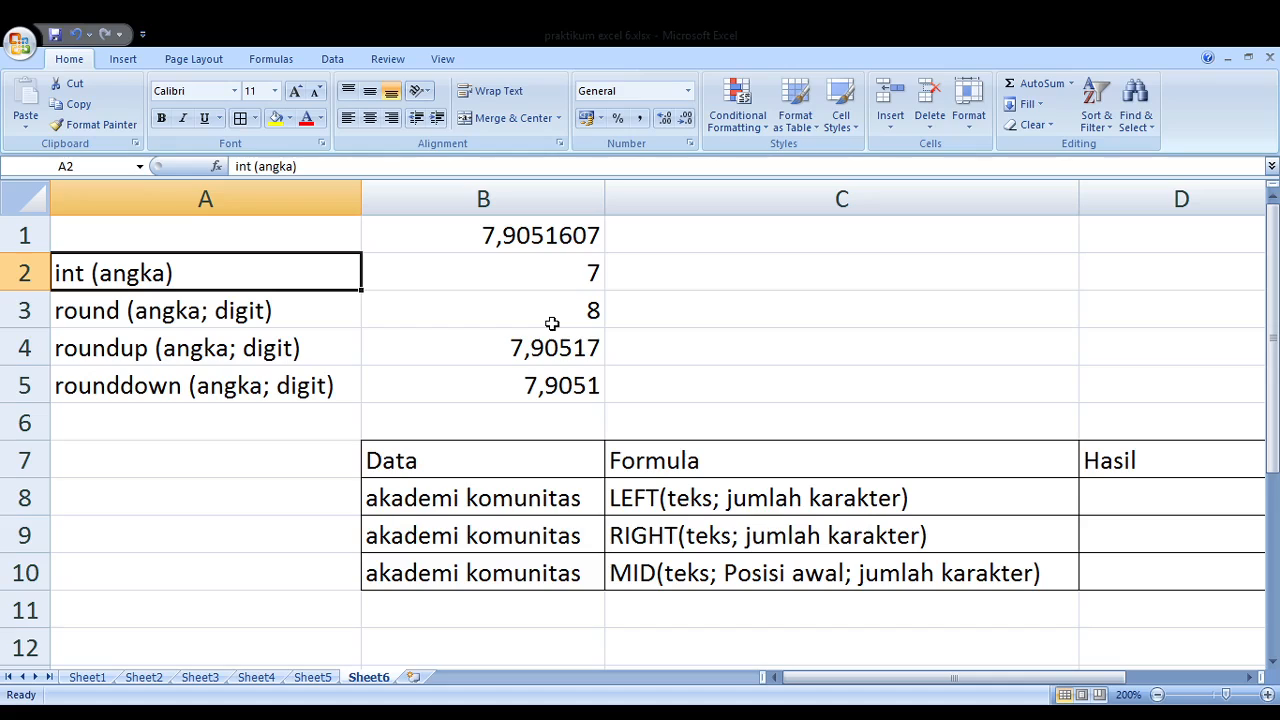
pyautogui.press('Right')
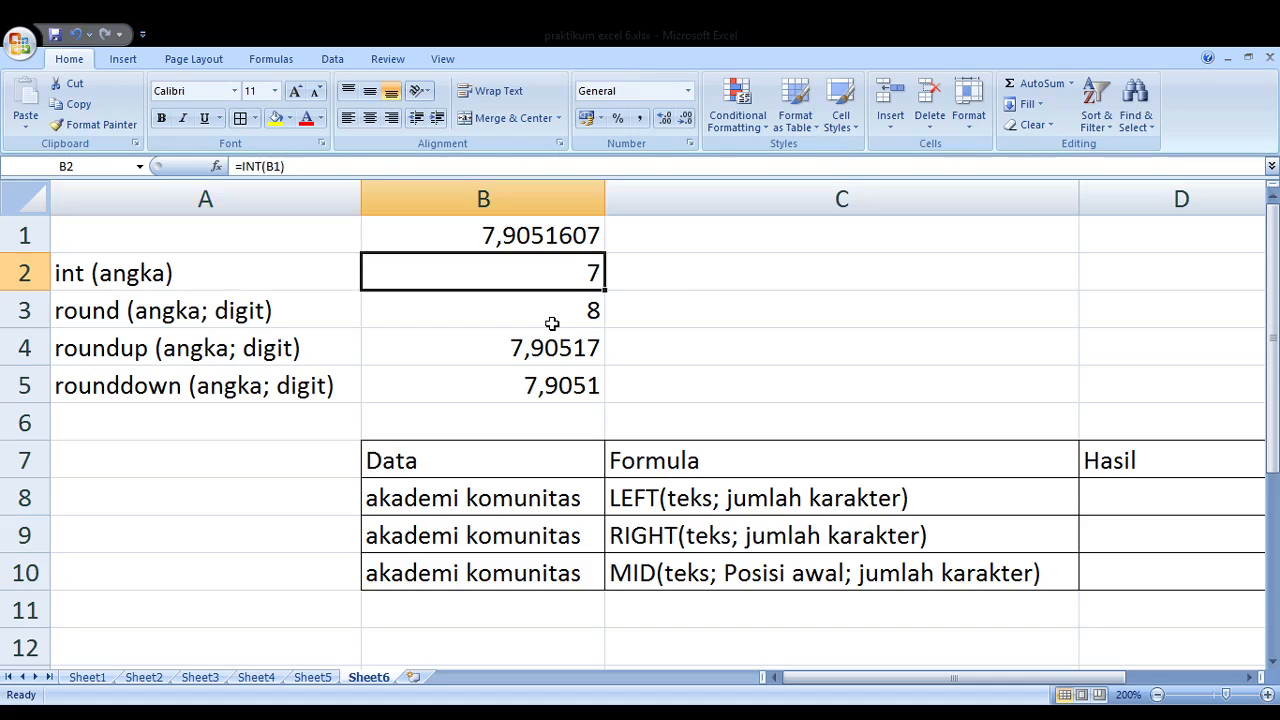
pyautogui.press('Left')
pyautogui.press('Down')
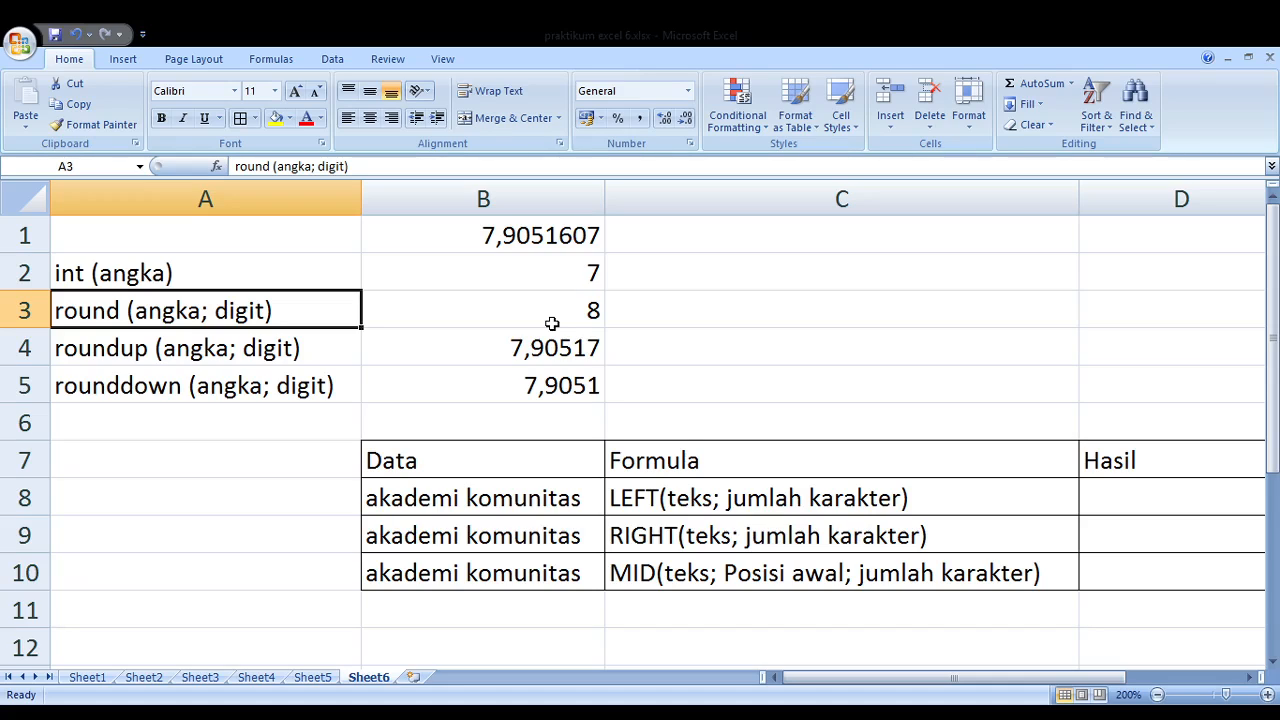
pyautogui.press('Right')
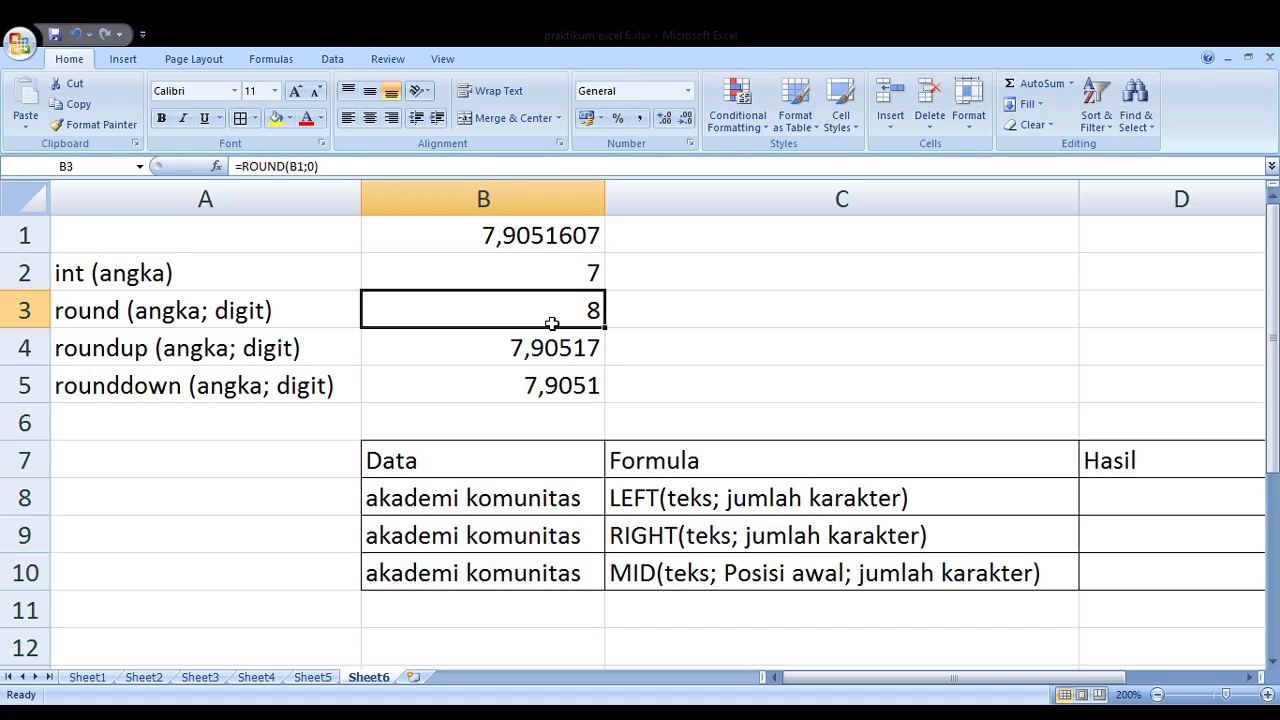
pyautogui.press('Down')
pyautogui.press('Left')
pyautogui.press('Right')
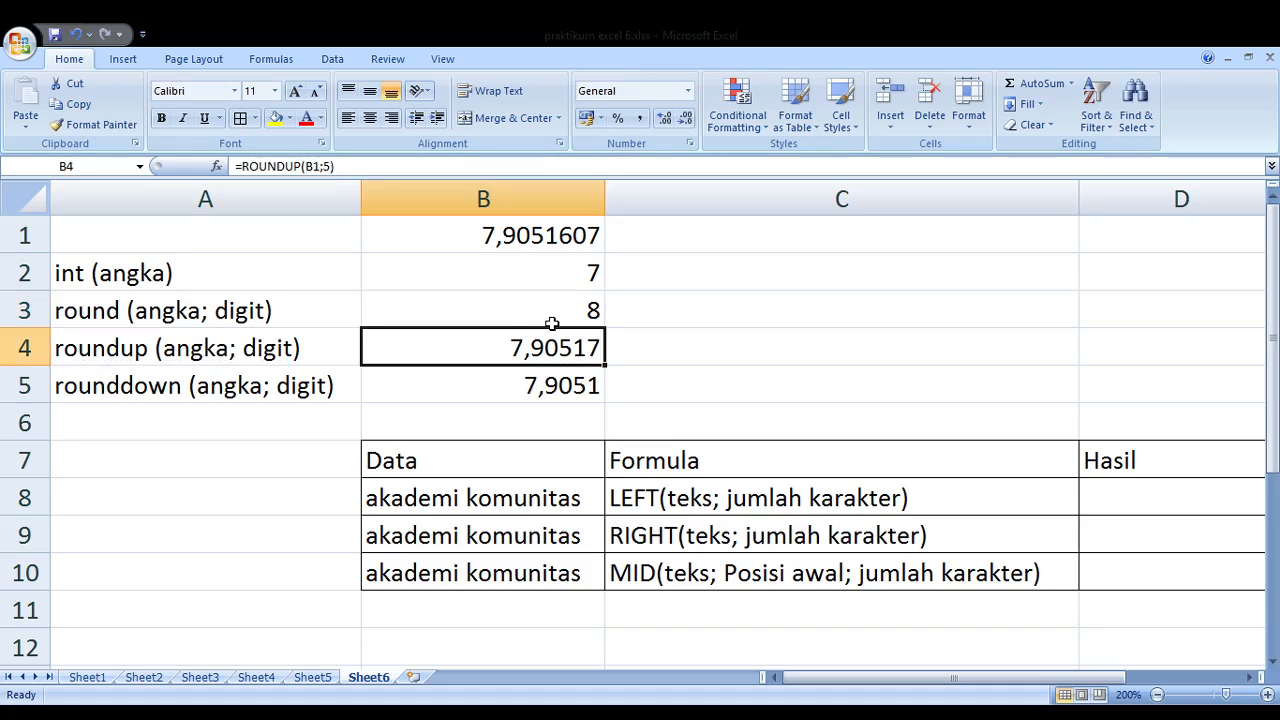
pyautogui.press('Left')
pyautogui.press('Down')
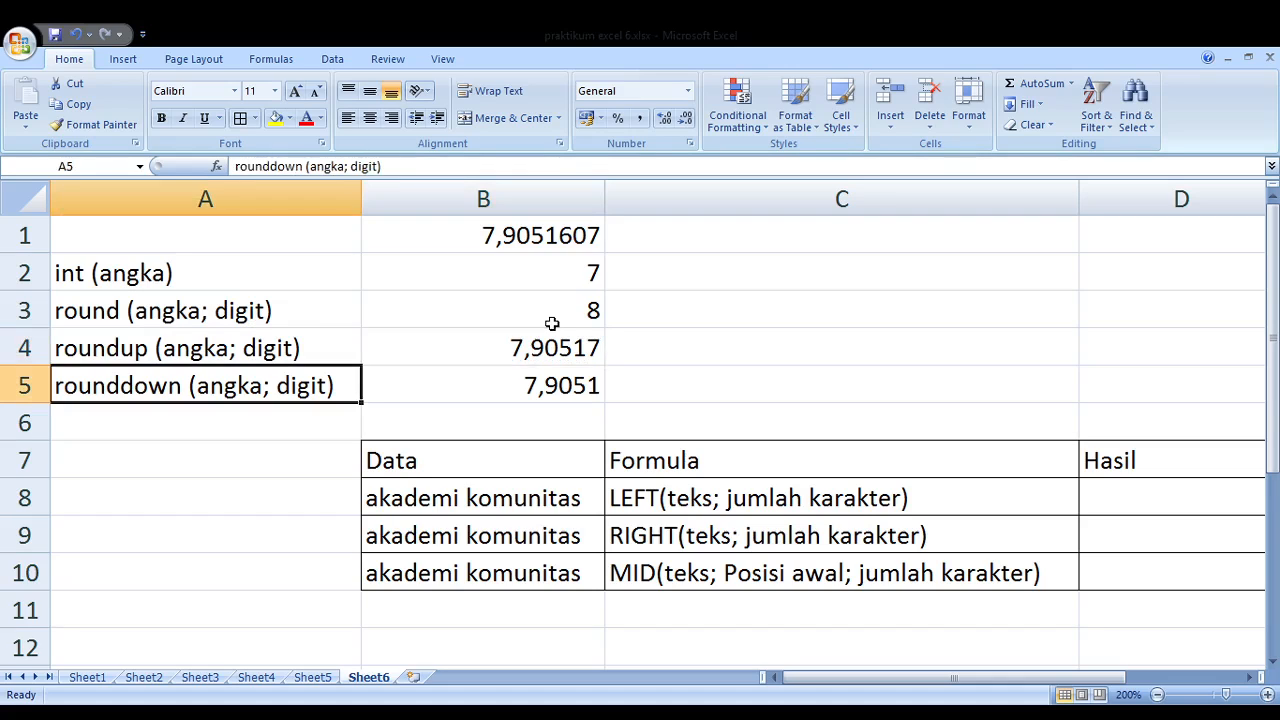
pyautogui.press('Right')
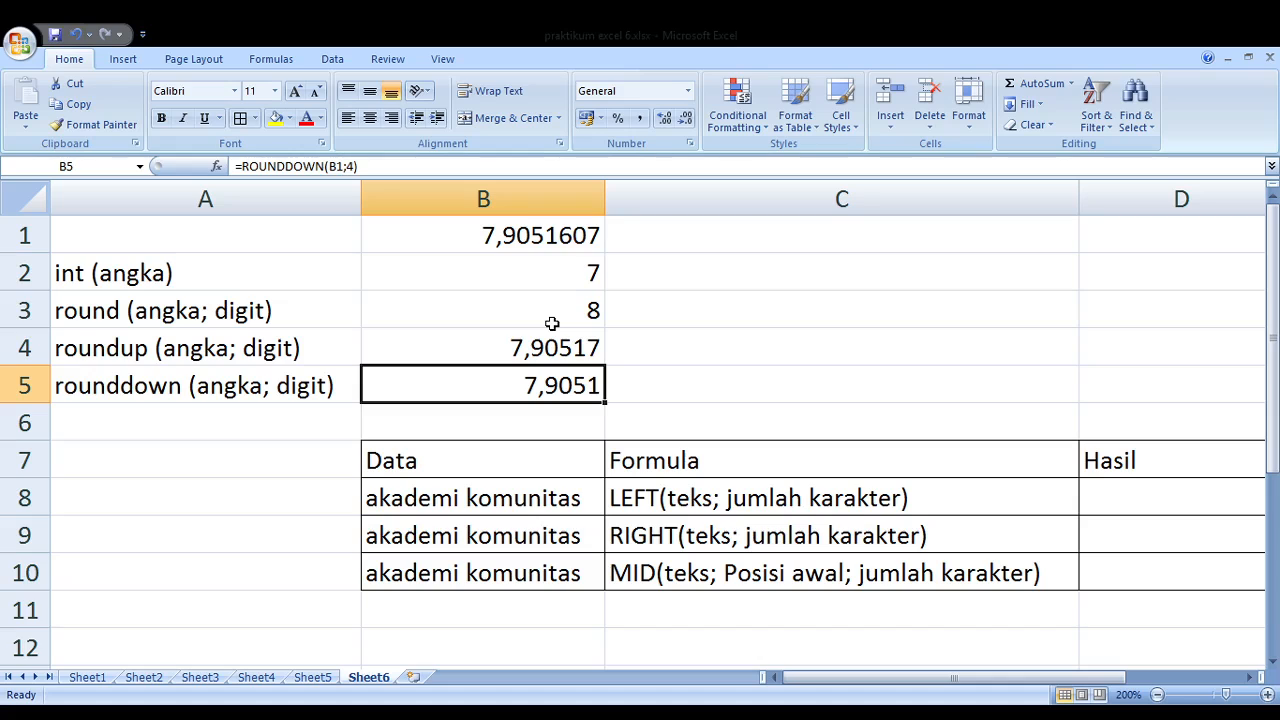
# Examine the text function table in B7:D10, comparing the Data text and the LEFT syntax with the empty Hasil column
pyautogui.press('Down')
pyautogui.press('Down')
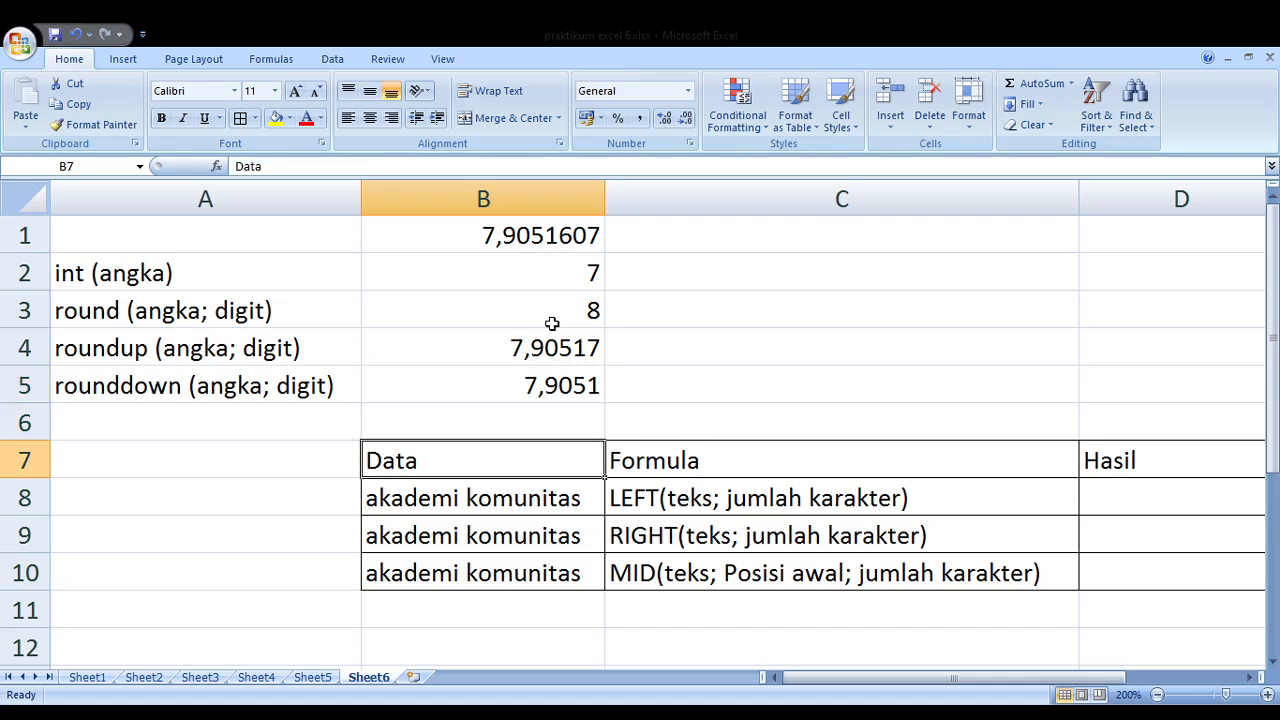
pyautogui.press('Right')
pyautogui.press('Right')
pyautogui.press('Left')
pyautogui.press('Left')
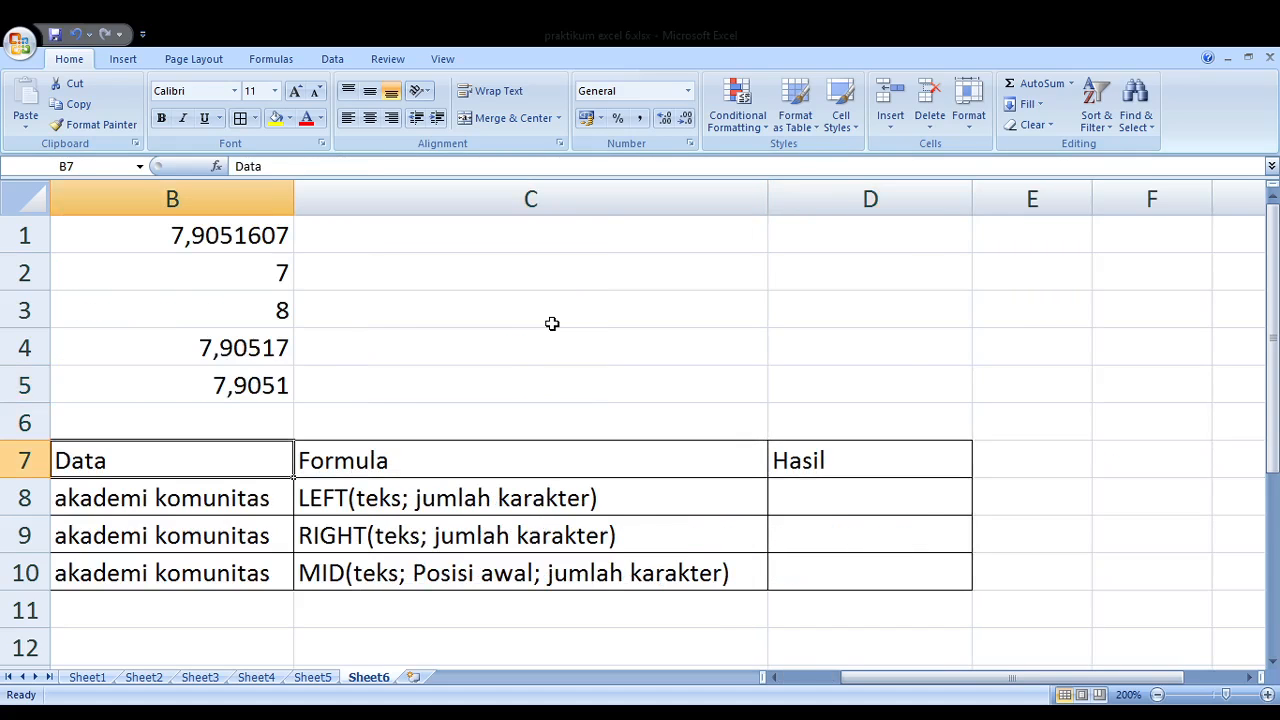
pyautogui.press('Left')
pyautogui.press('Down')
pyautogui.press('Right')
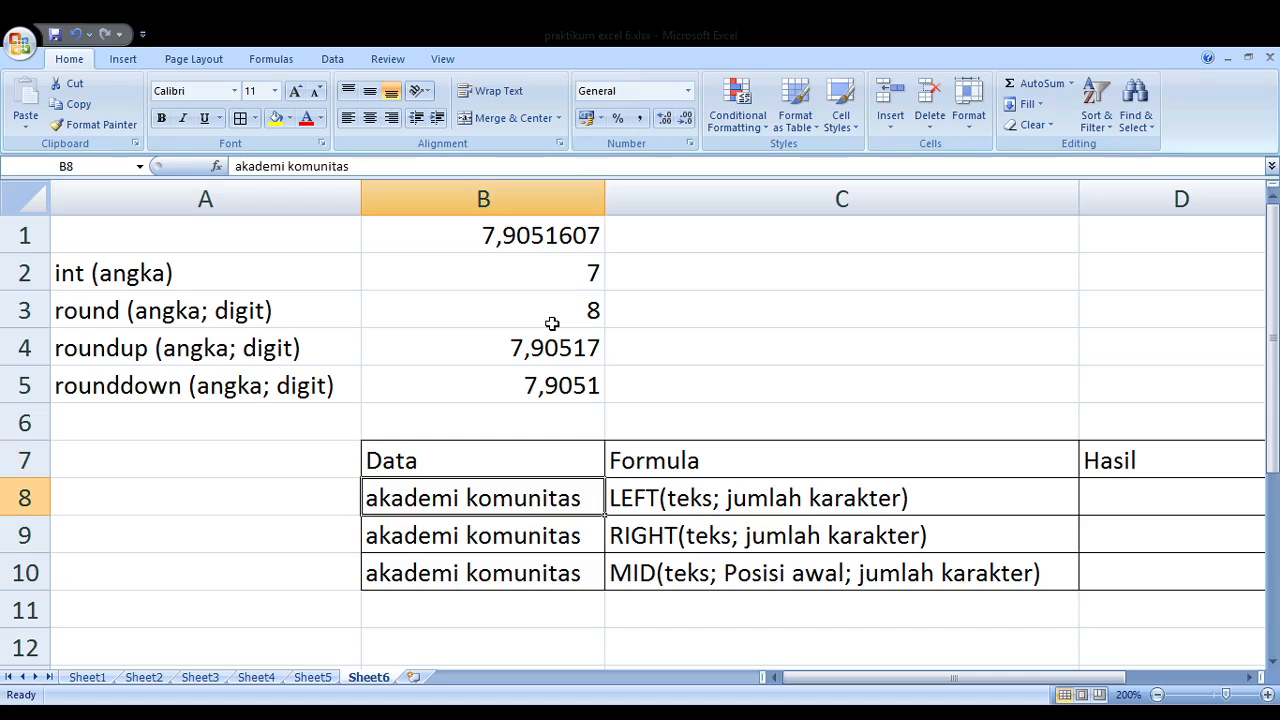
pyautogui.press('Up')
pyautogui.press('Down')
pyautogui.press('Right')
pyautogui.press('Right')
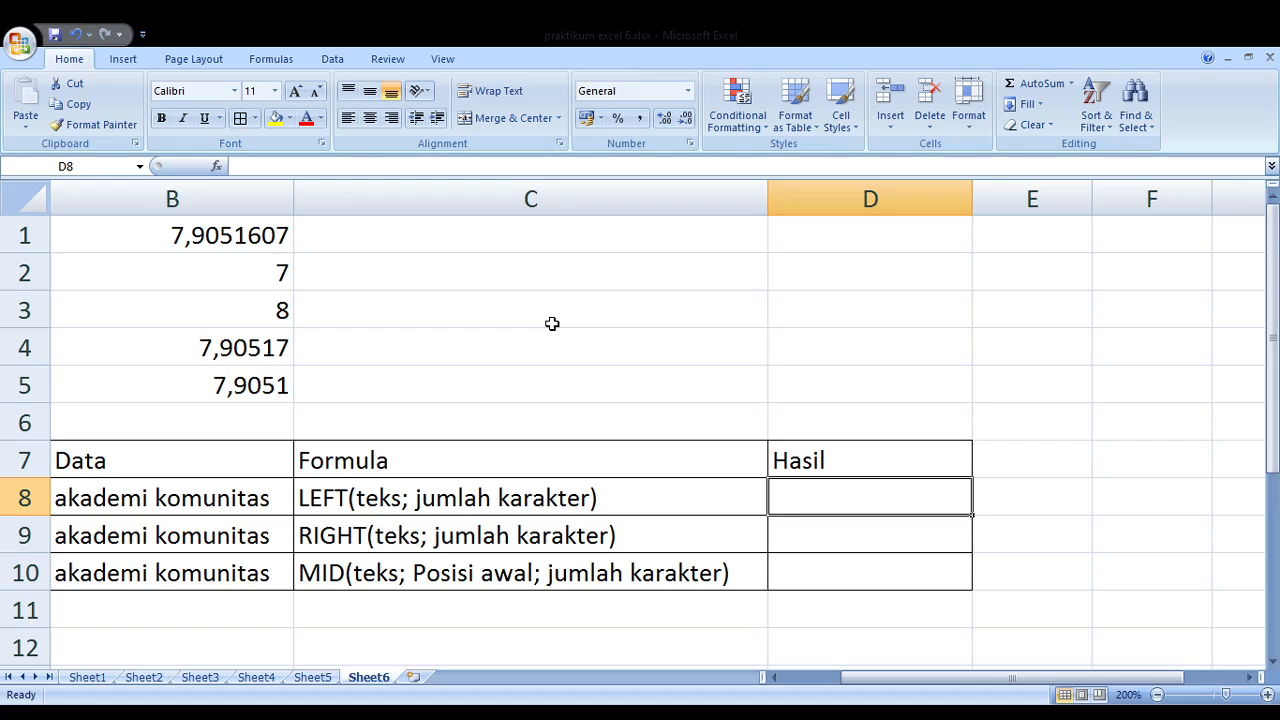
pyautogui.press('Left')
pyautogui.press('Left')
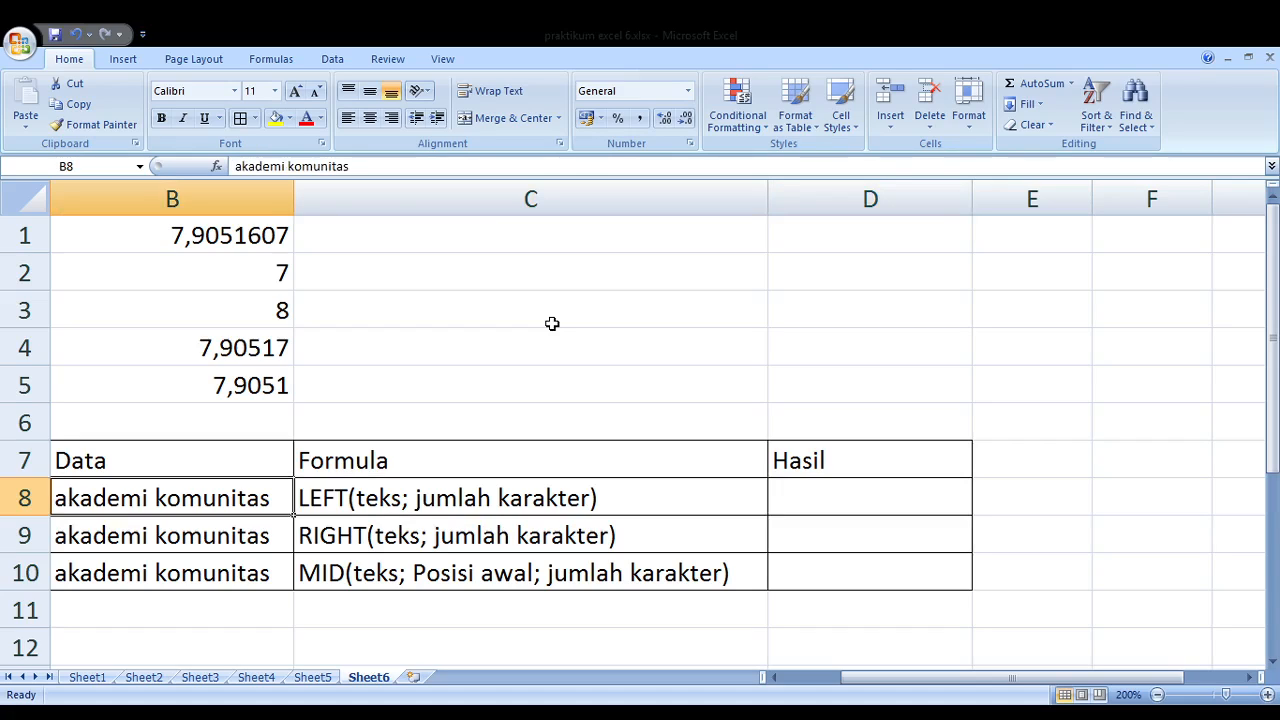
pyautogui.press('Right')
pyautogui.press('Right')
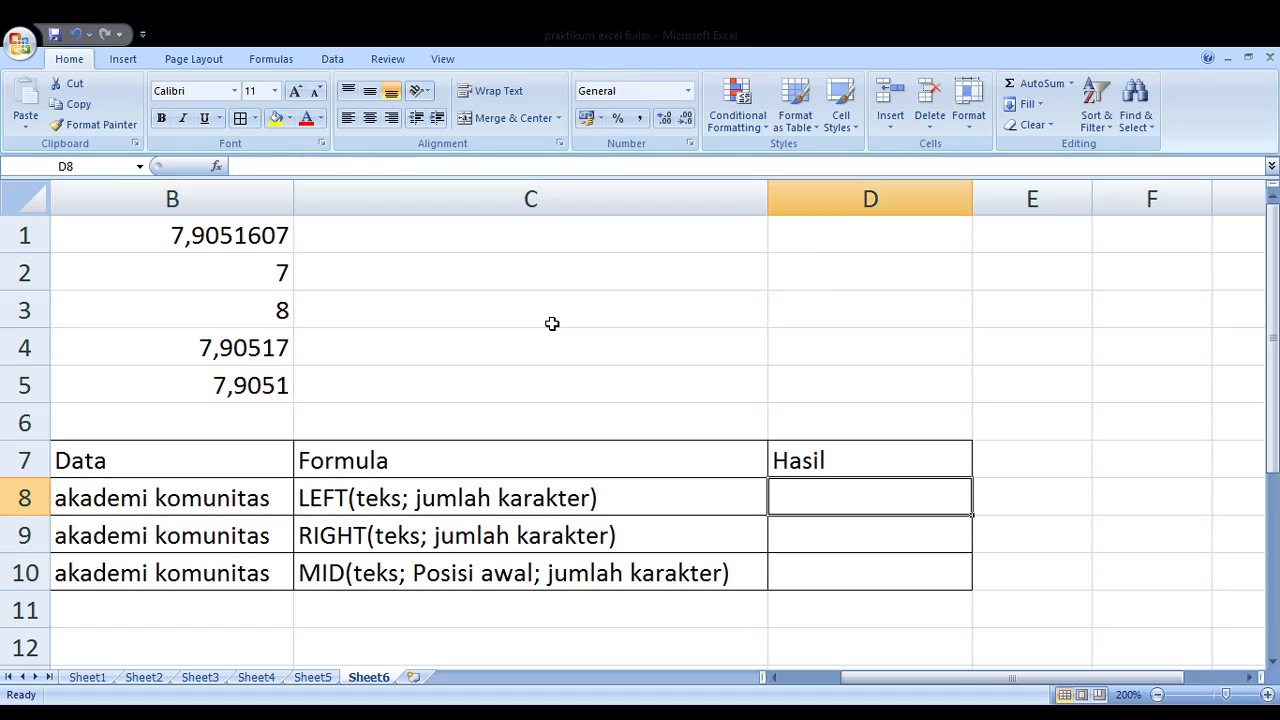
pyautogui.press('Left')
pyautogui.press('Left')
pyautogui.press('Right')
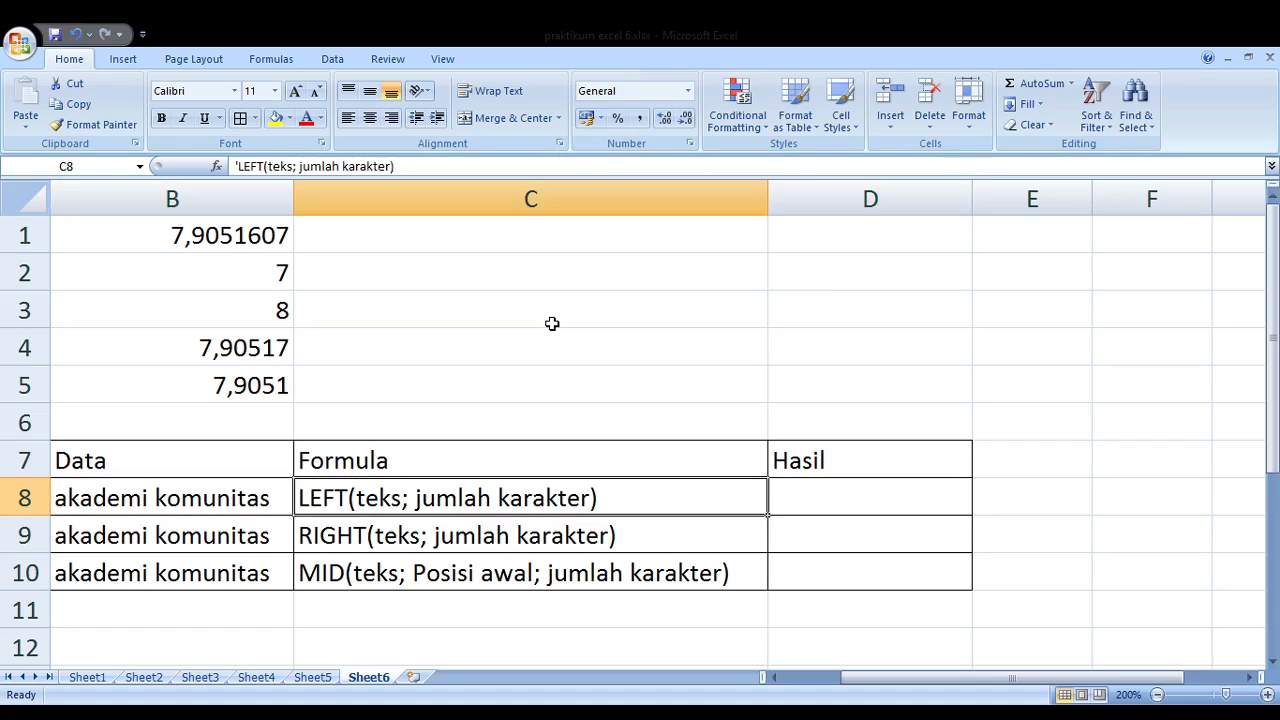
# Enter =LEFT(B8; 5) in D8 to extract the first five characters of the text in B8
pyautogui.press('Right')
pyautogui.press('Left')
pyautogui.press('Right')
pyautogui.write('=')
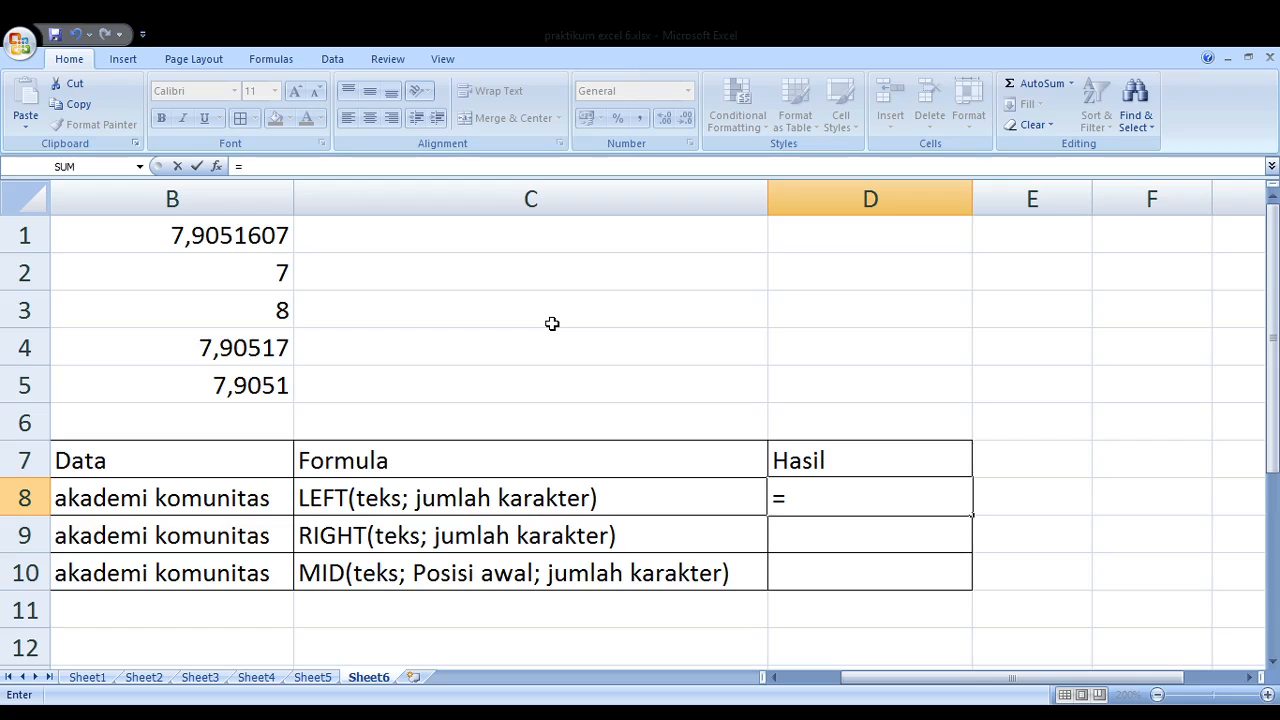
pyautogui.write('left(')
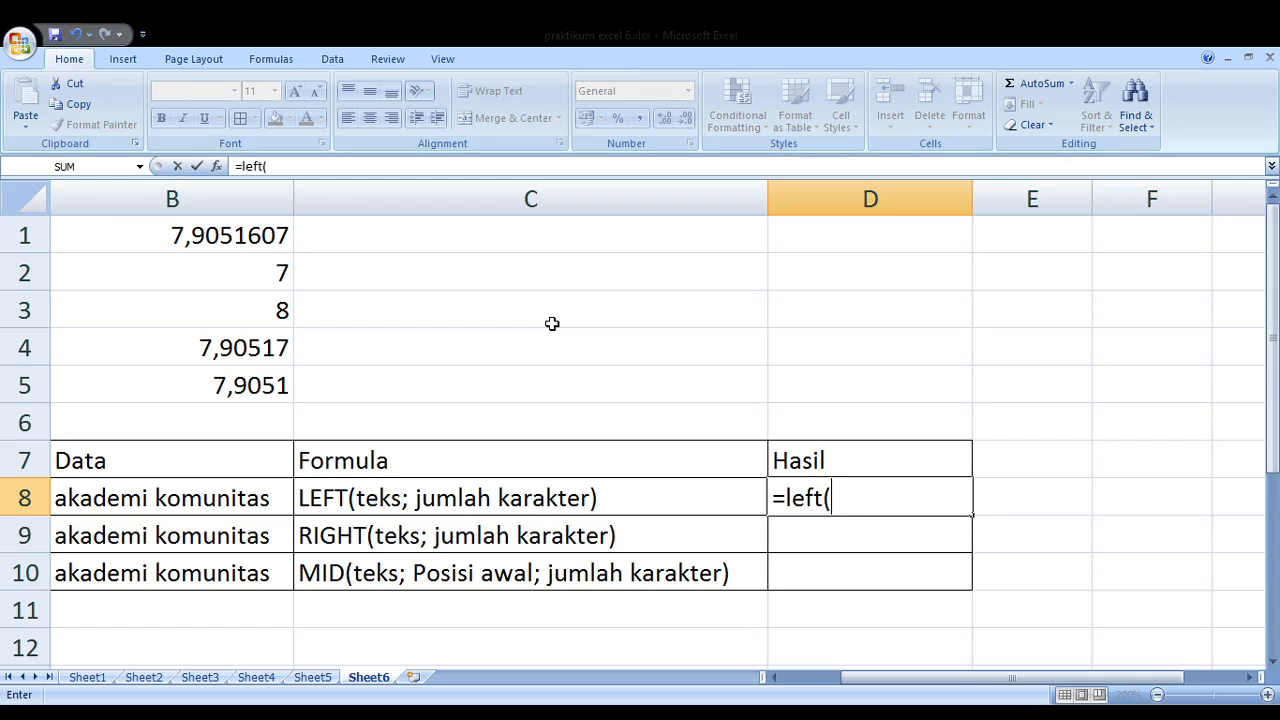
pyautogui.click(151, 501)
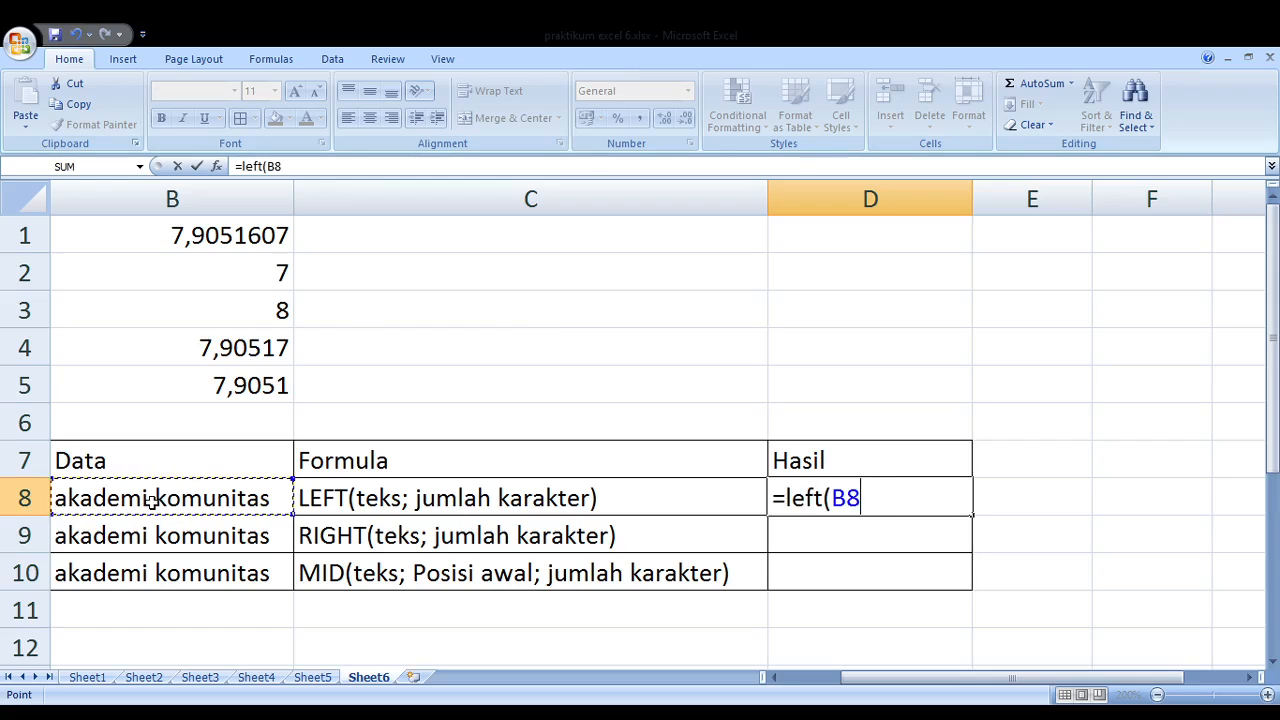
pyautogui.write('; 5)')
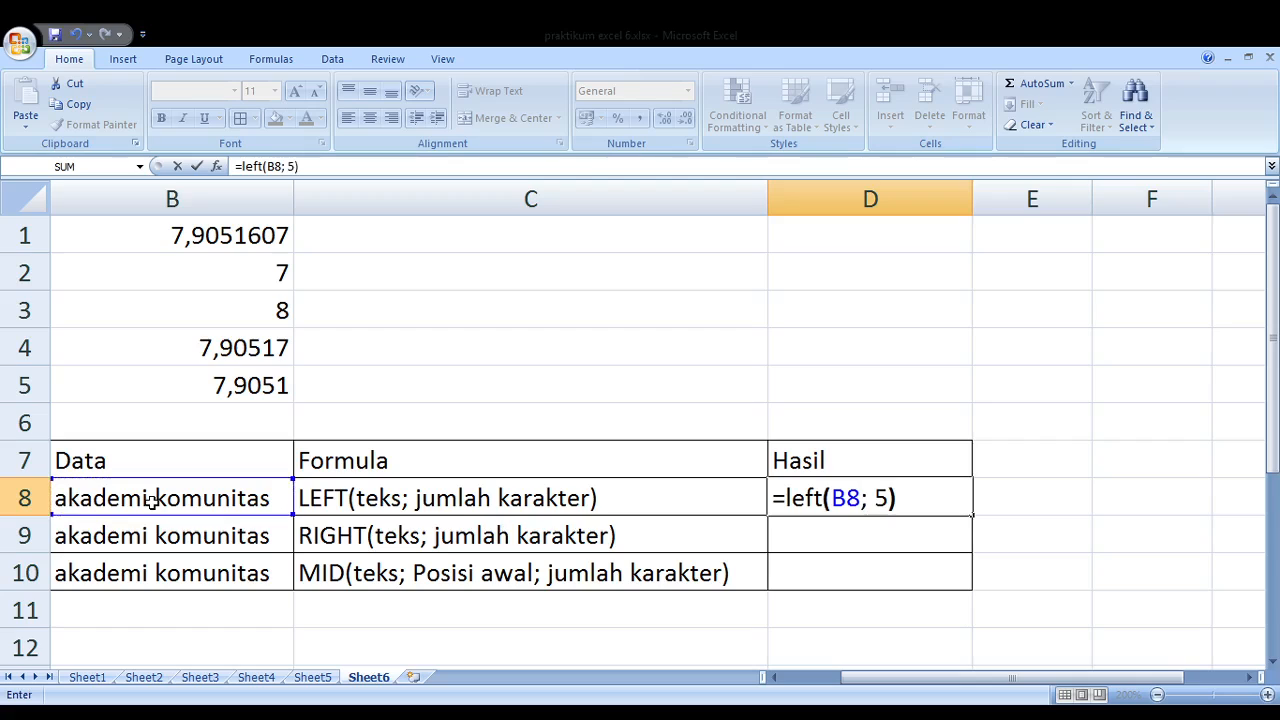
pyautogui.press('Return')
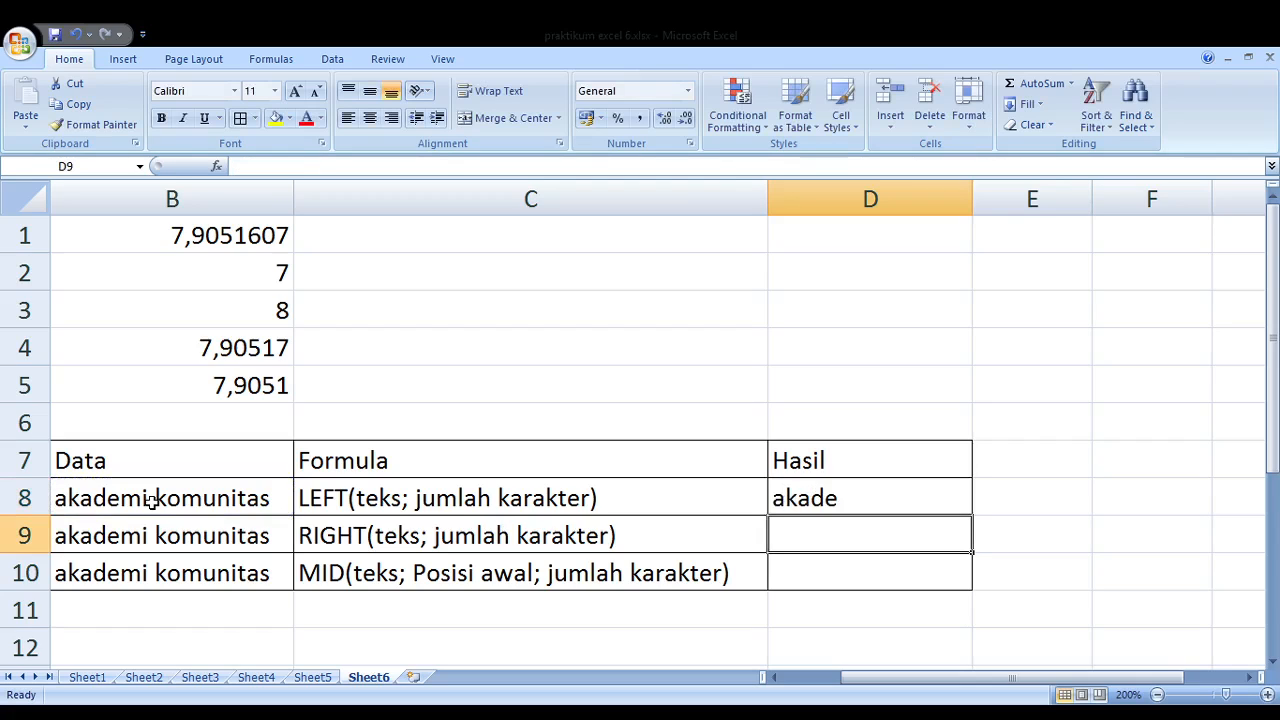
# Set the character count of the LEFT formula in D8 to 8
pyautogui.press('Up')
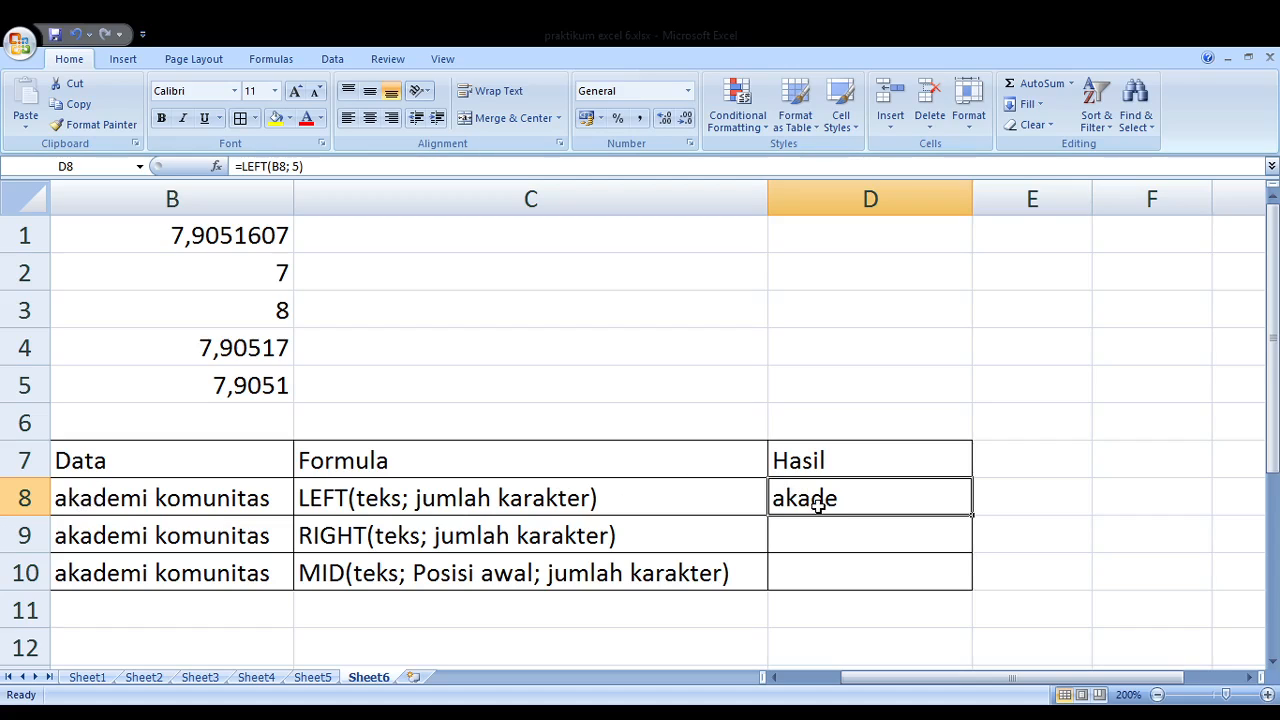
pyautogui.press('F2')
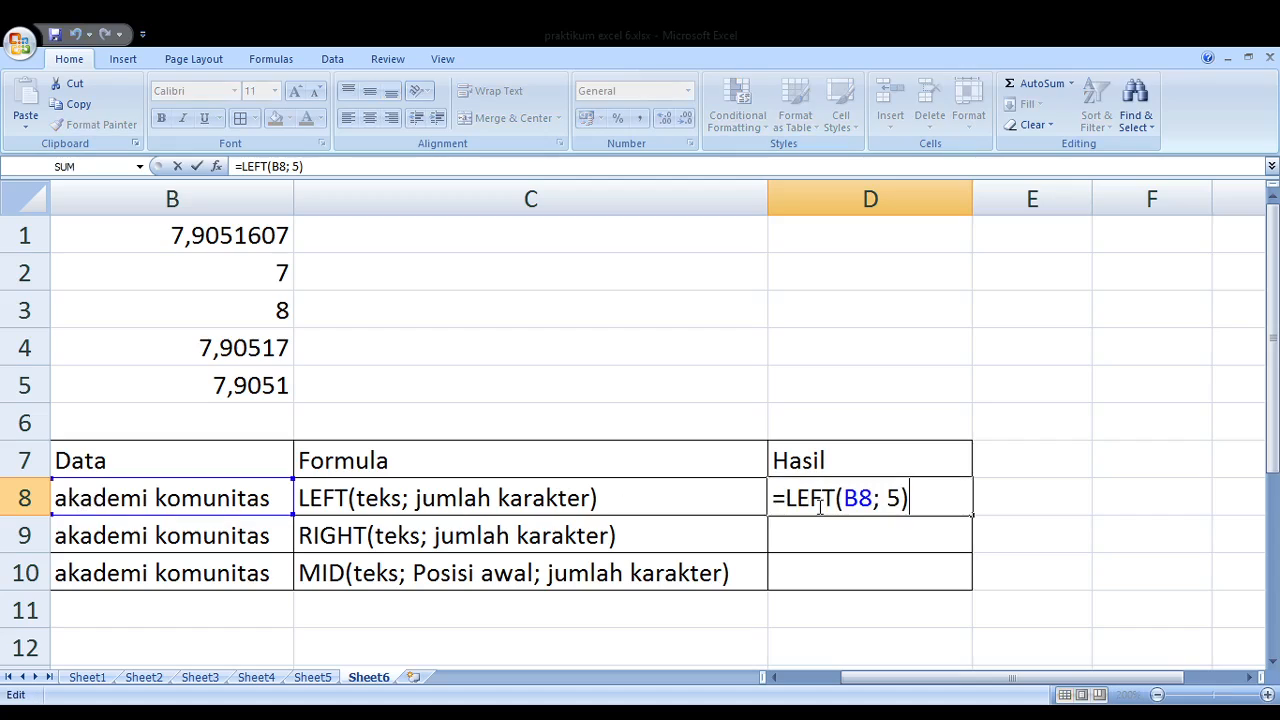
pyautogui.press('Left')
pyautogui.hotkey('shift', 'Left')
pyautogui.write('8')
pyautogui.press('Return')
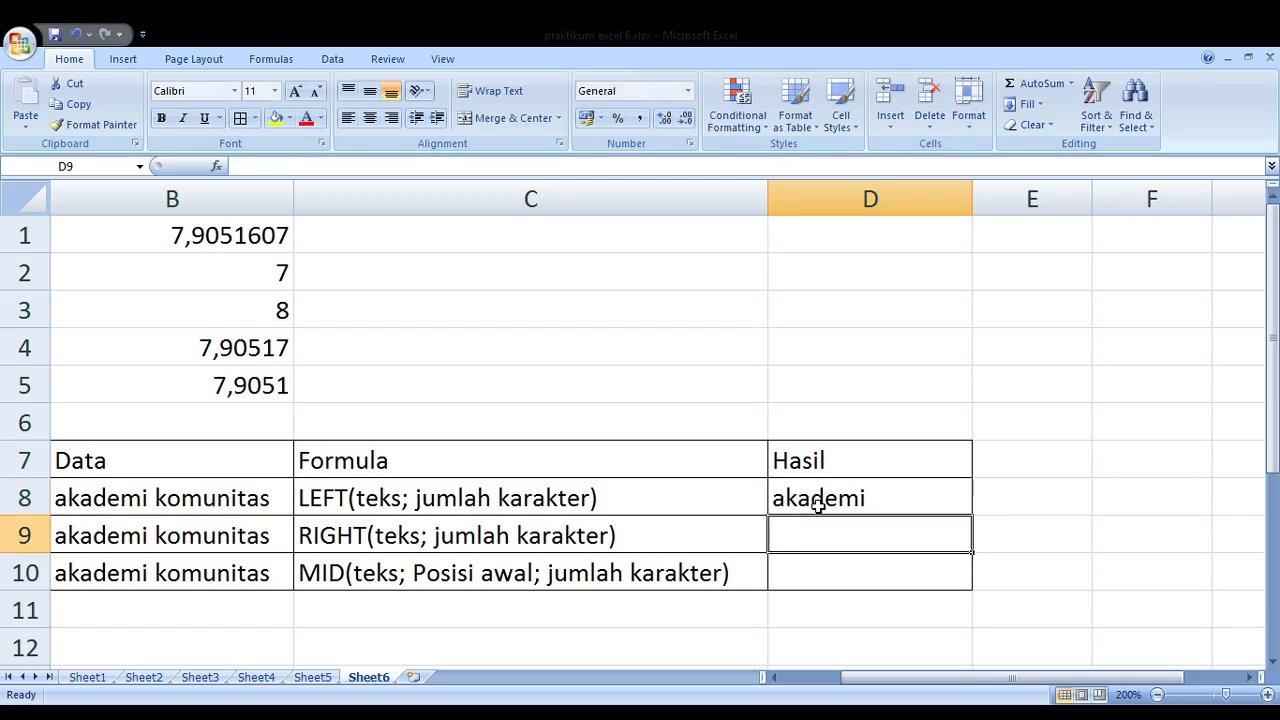
# Set the character count of the LEFT formula in D8 to 9 and reselect the cell
pyautogui.click(818, 505)
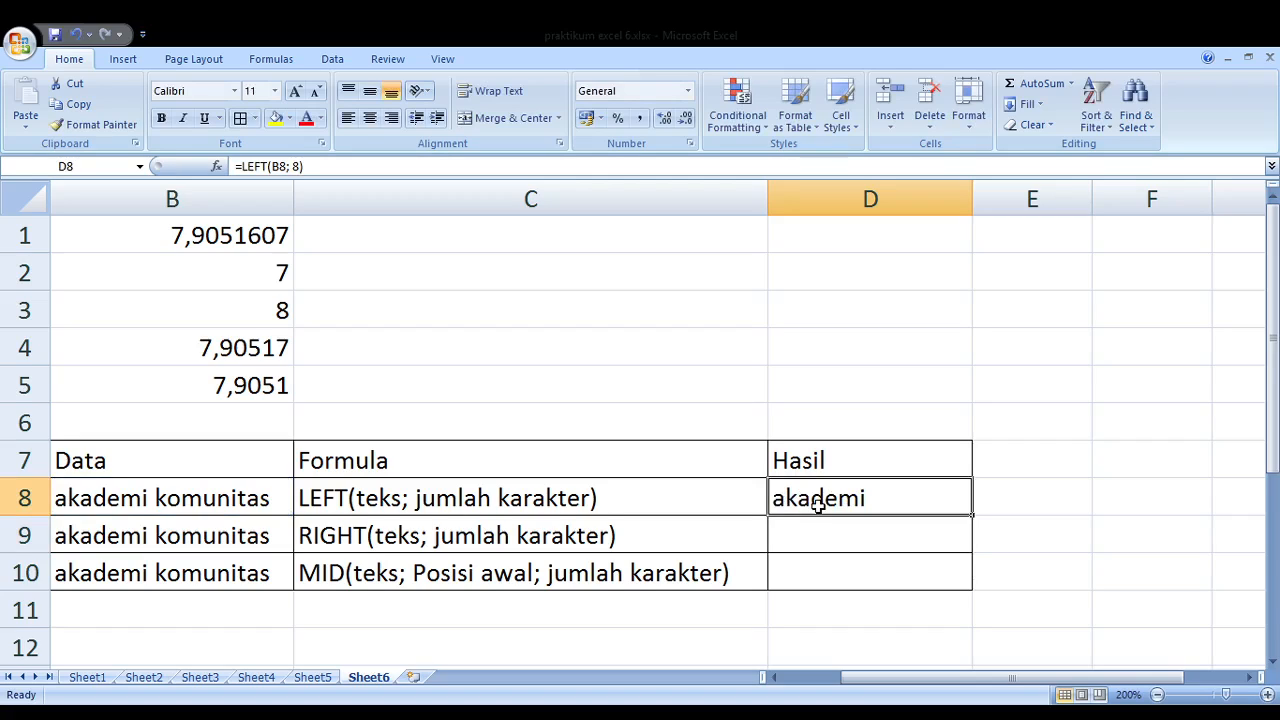
pyautogui.press('F2')
pyautogui.press('Left')
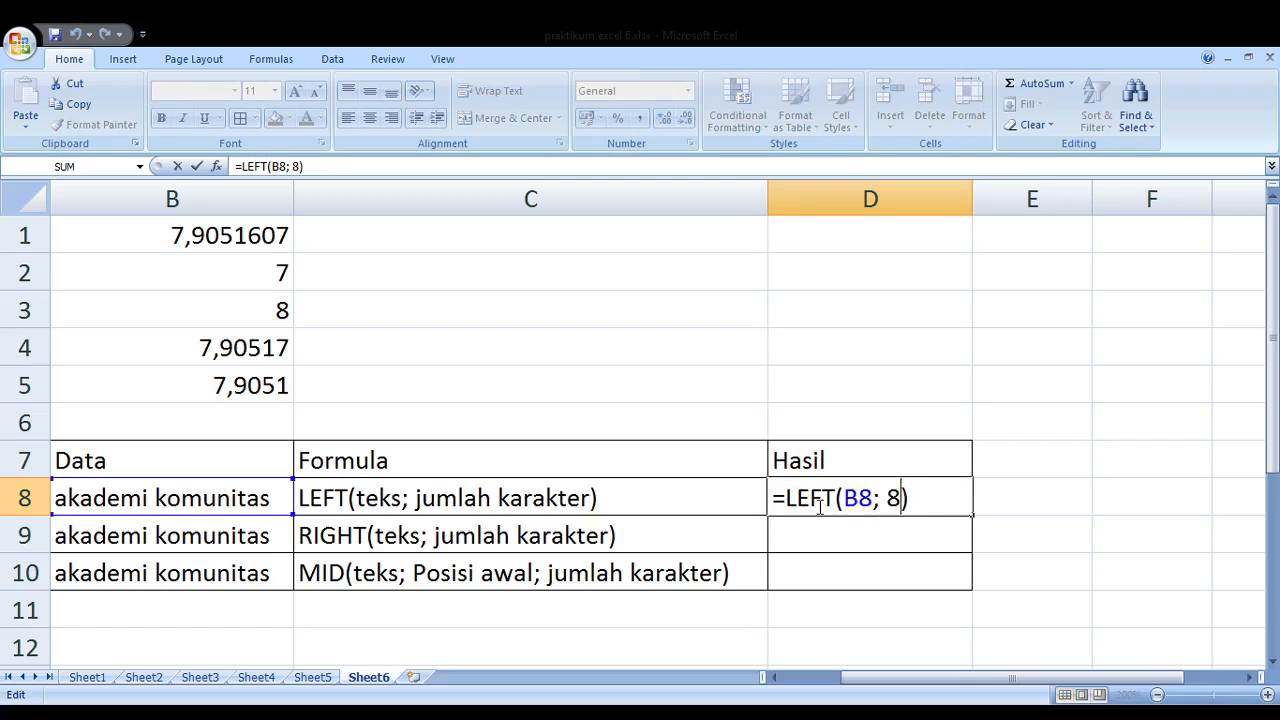
pyautogui.hotkey('shift', 'Left')
pyautogui.write('9')
pyautogui.press('Return')
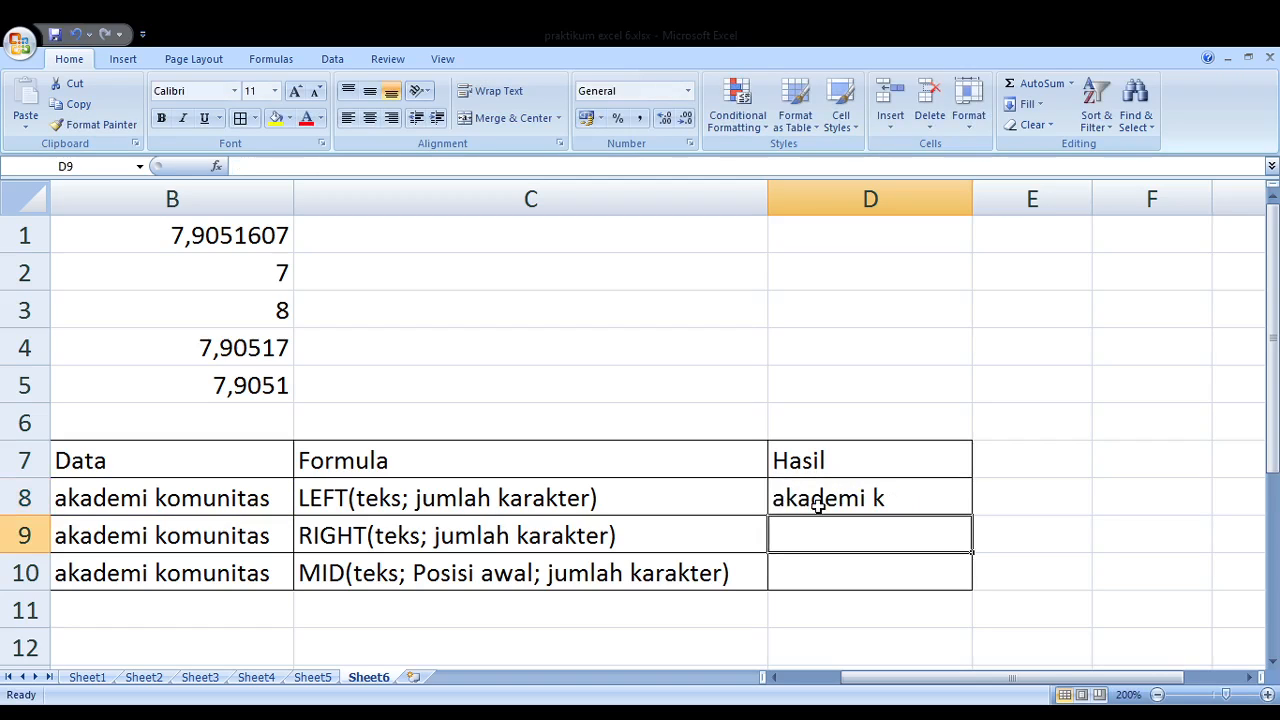
pyautogui.press('Up')
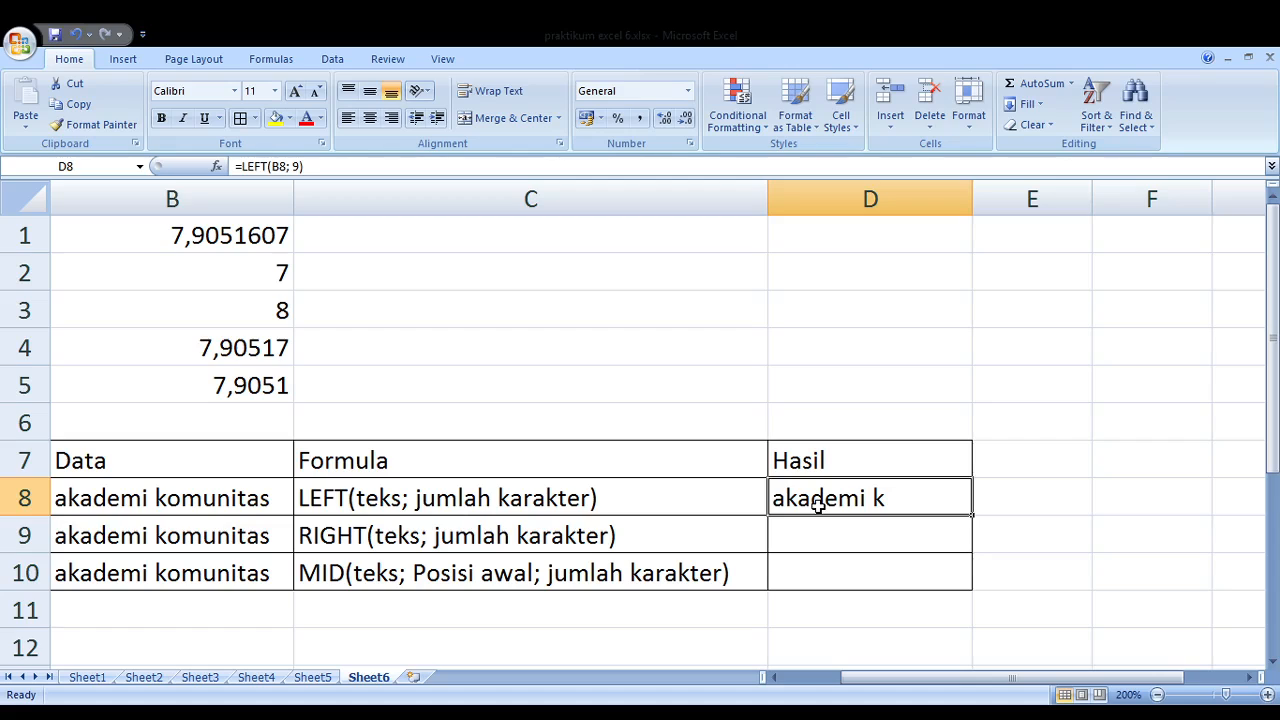
# Enter =RIGHT(B9;5) in D9 to extract the last five characters of the text in B9
pyautogui.press('Down')
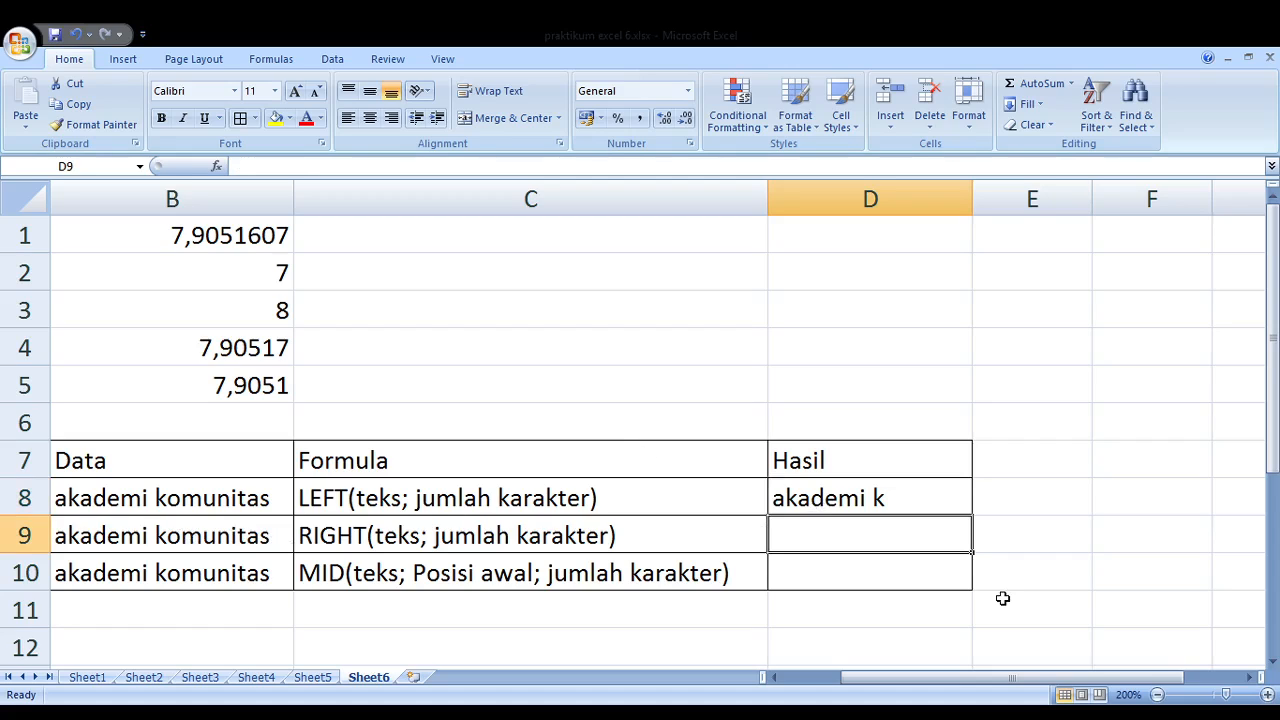
pyautogui.write('=ri')
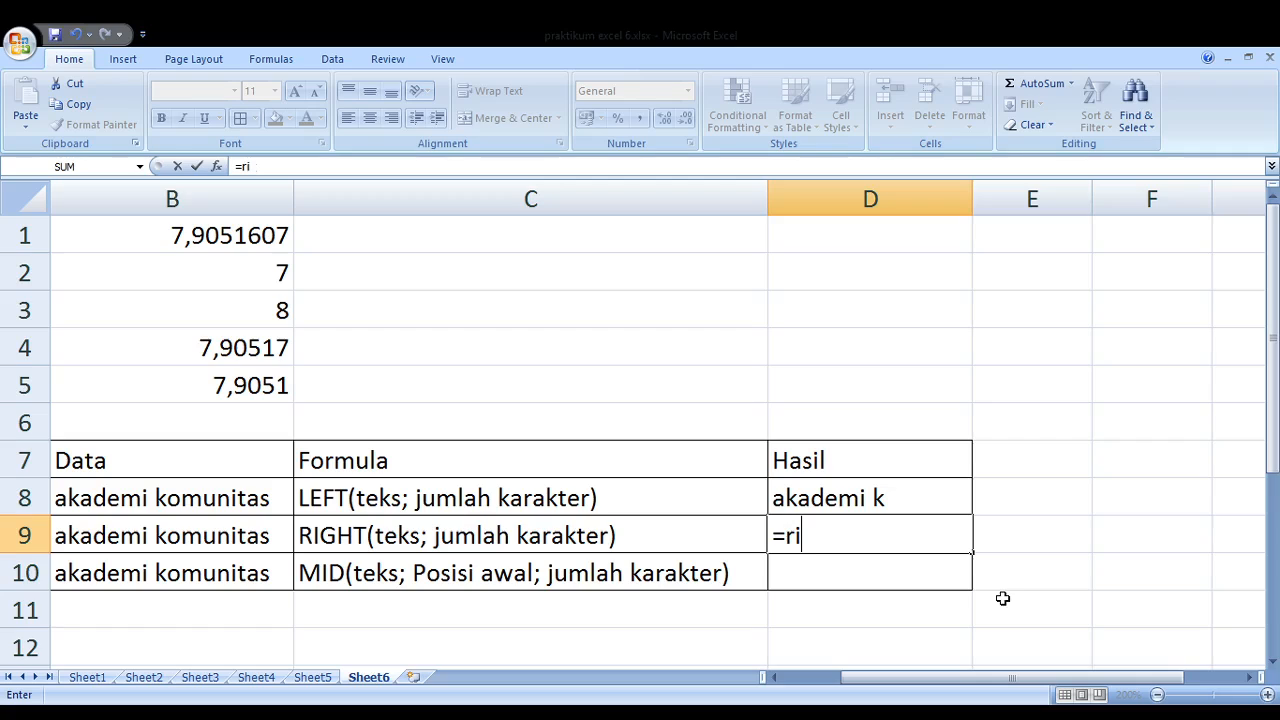
pyautogui.write('ght(')
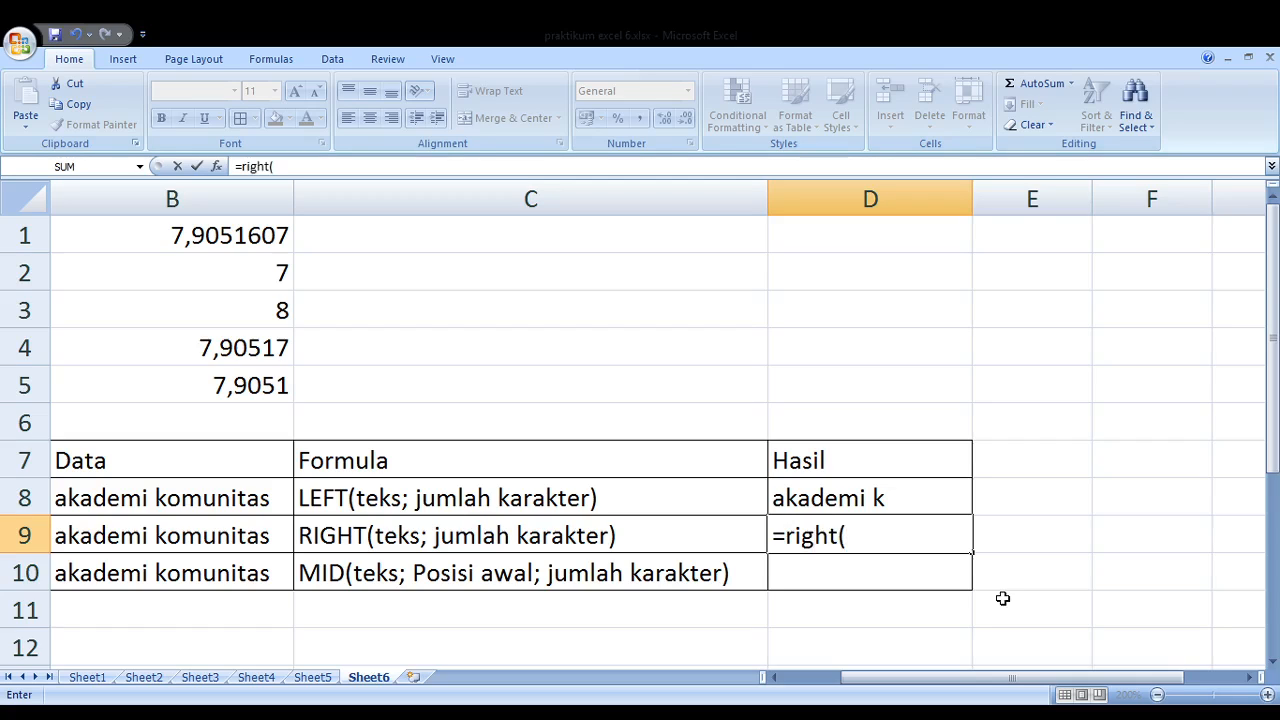
pyautogui.click(205, 540)
pyautogui.write(';')
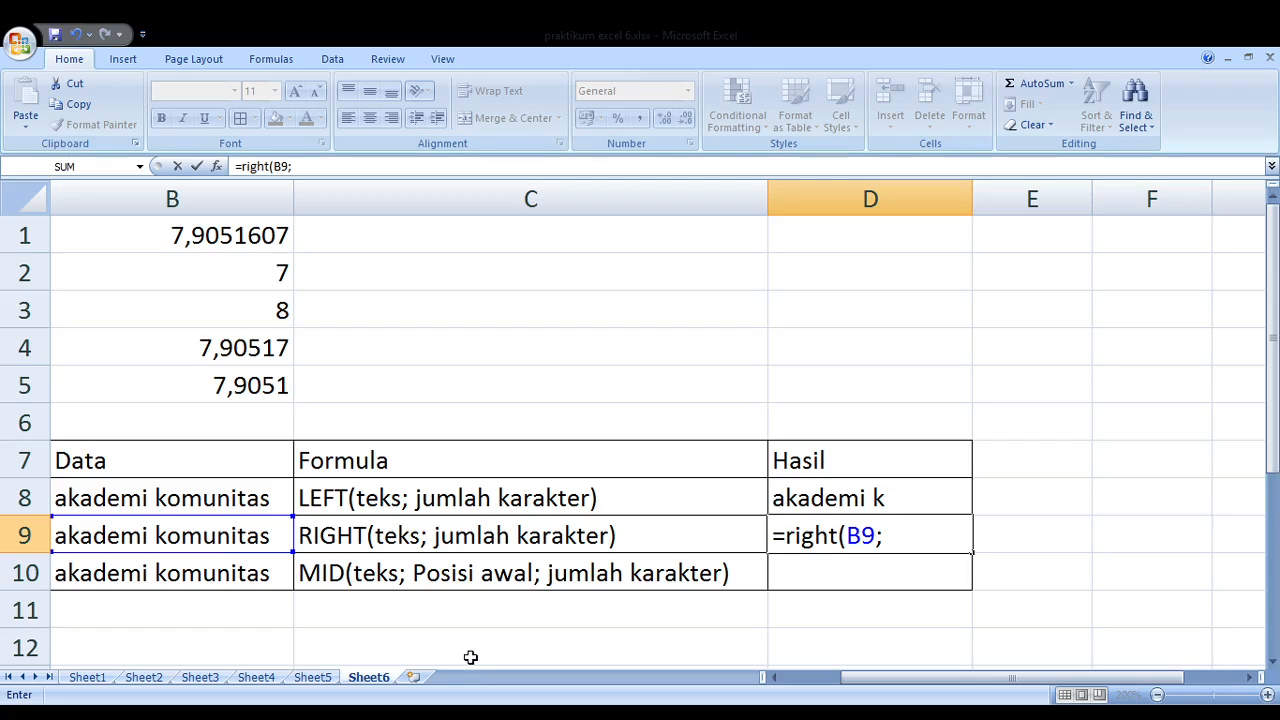
pyautogui.write('5)')
pyautogui.press('Return')
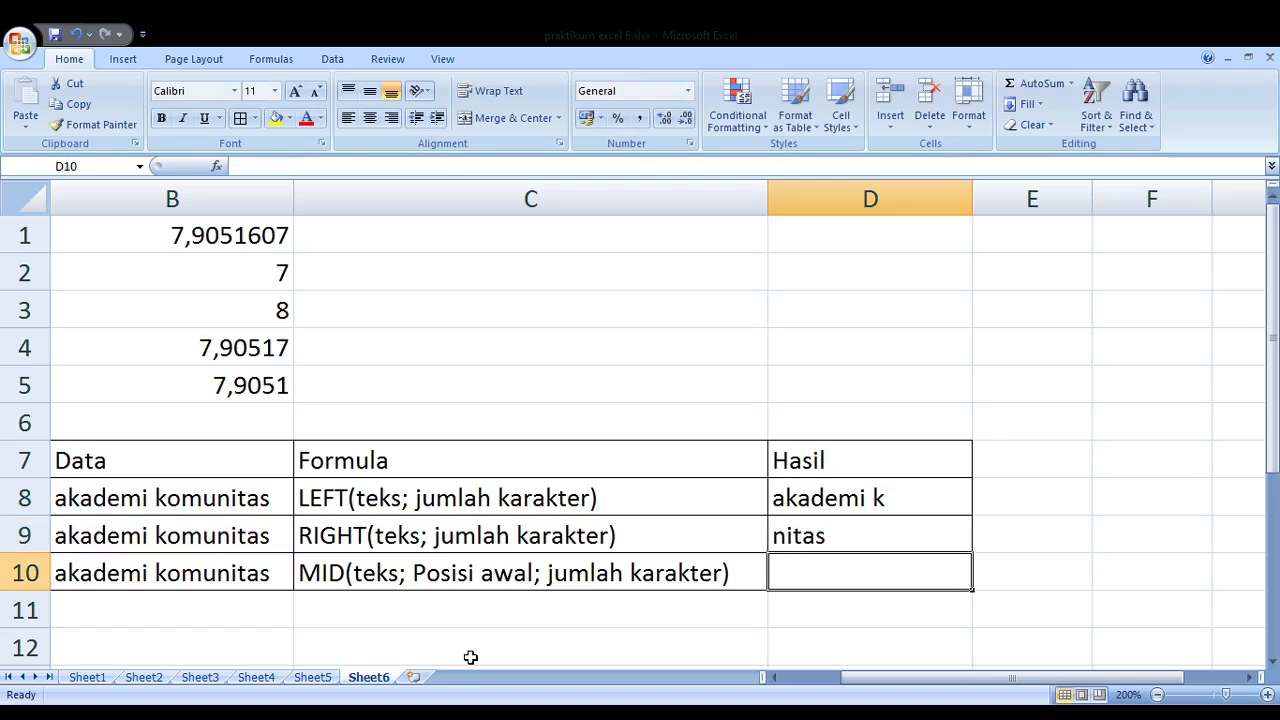
# Set the character count of the RIGHT formula in D9 to 10
pyautogui.press('Up')
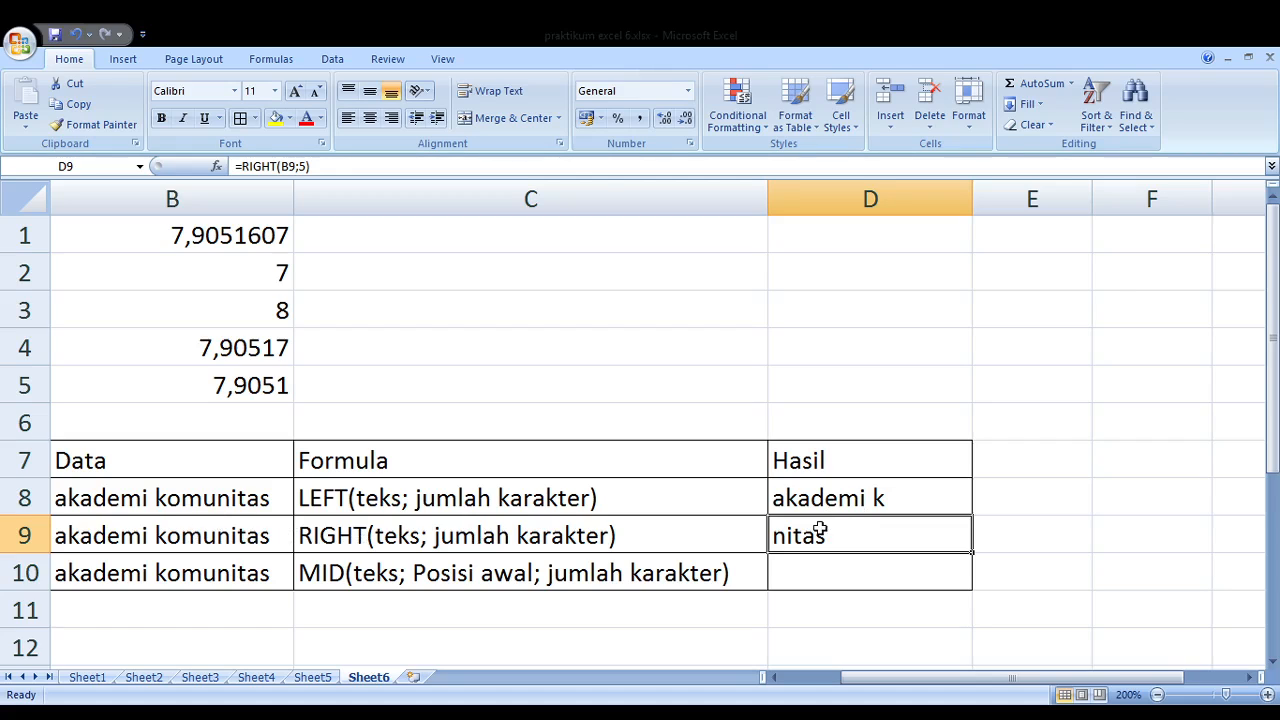
pyautogui.press('F2')
pyautogui.press('Left')
pyautogui.press('Left')
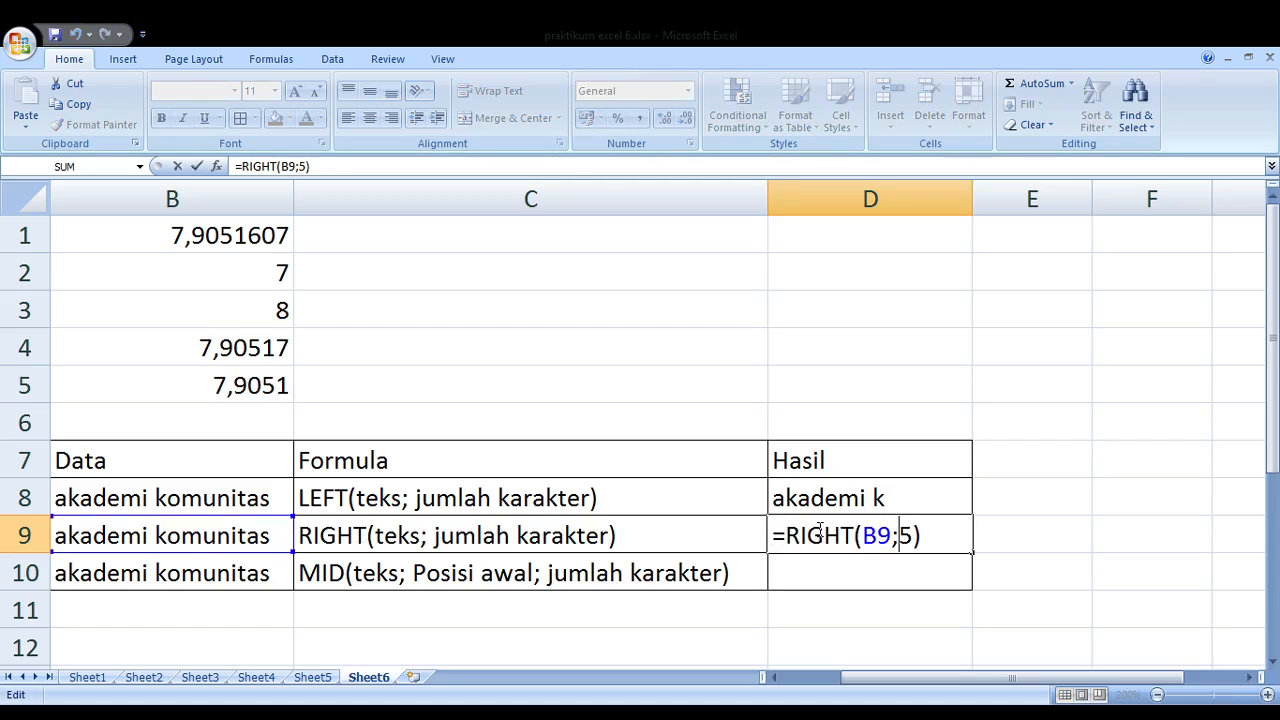
pyautogui.hotkey('shift', 'Right')
pyautogui.write('10')
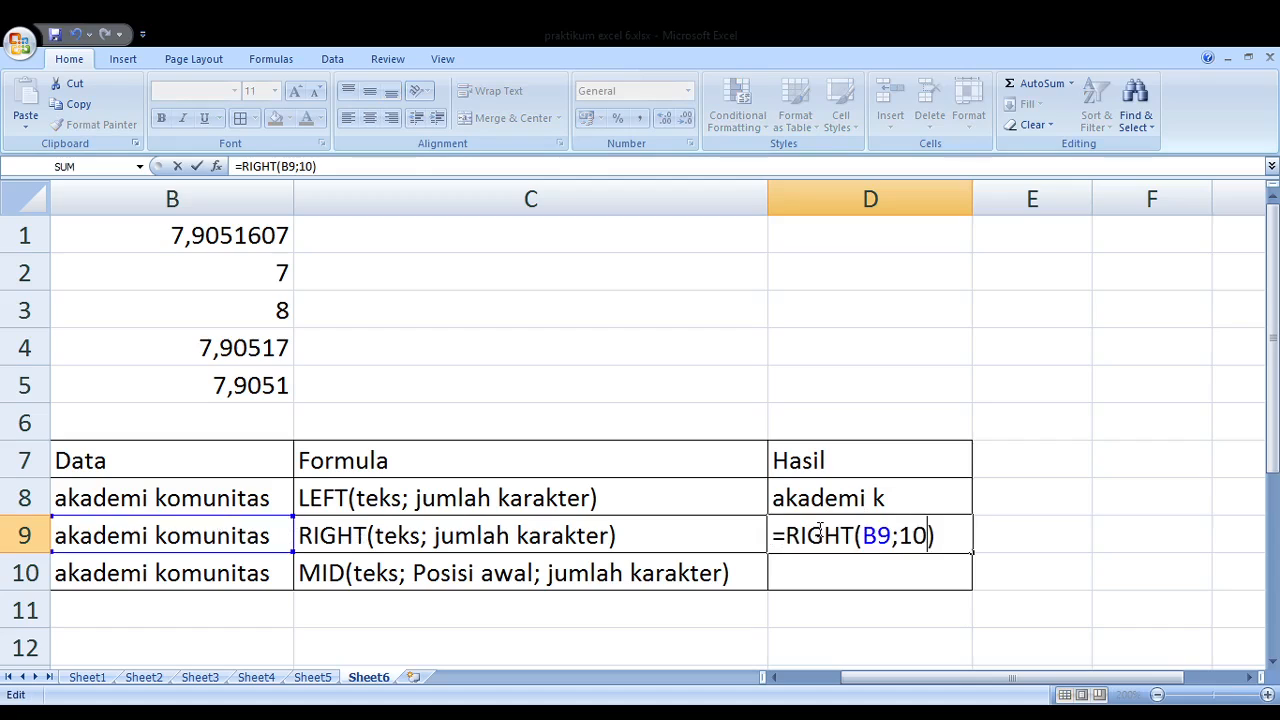
pyautogui.press('Return')
# Set the character count of the RIGHT formula in D9 to 13 and reselect the cell
pyautogui.click(818, 531)
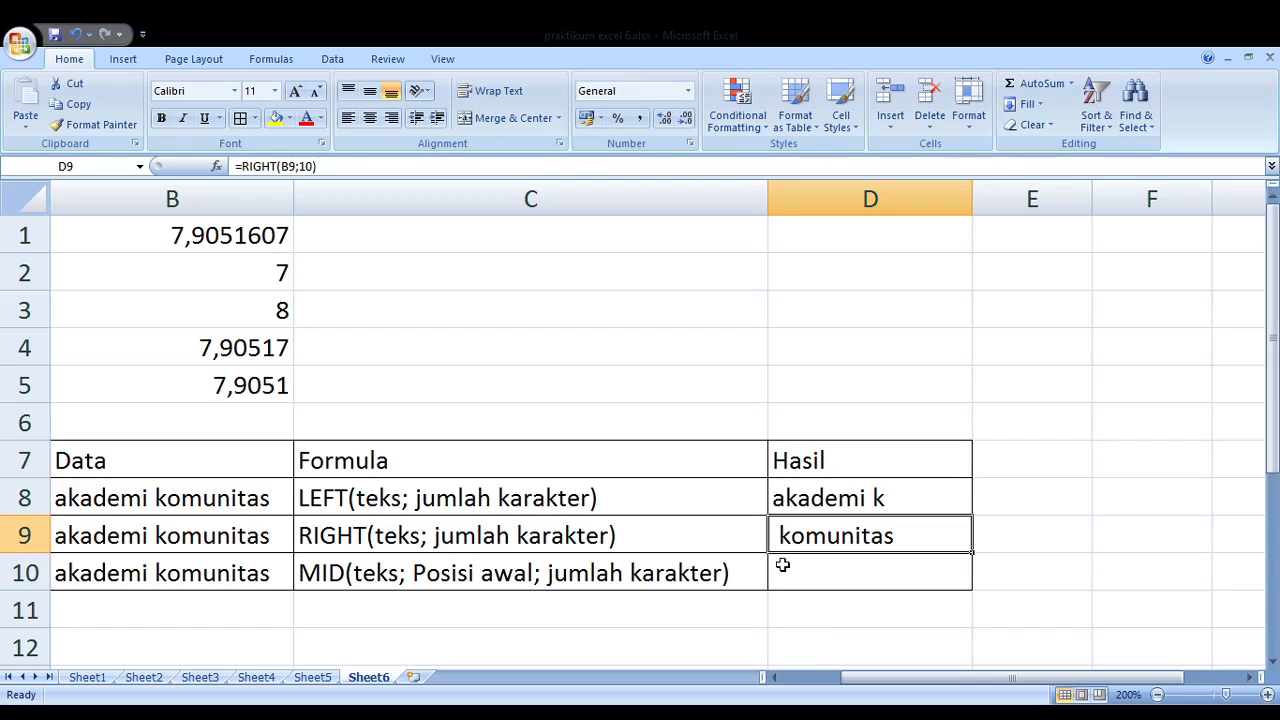
pyautogui.press('F2')
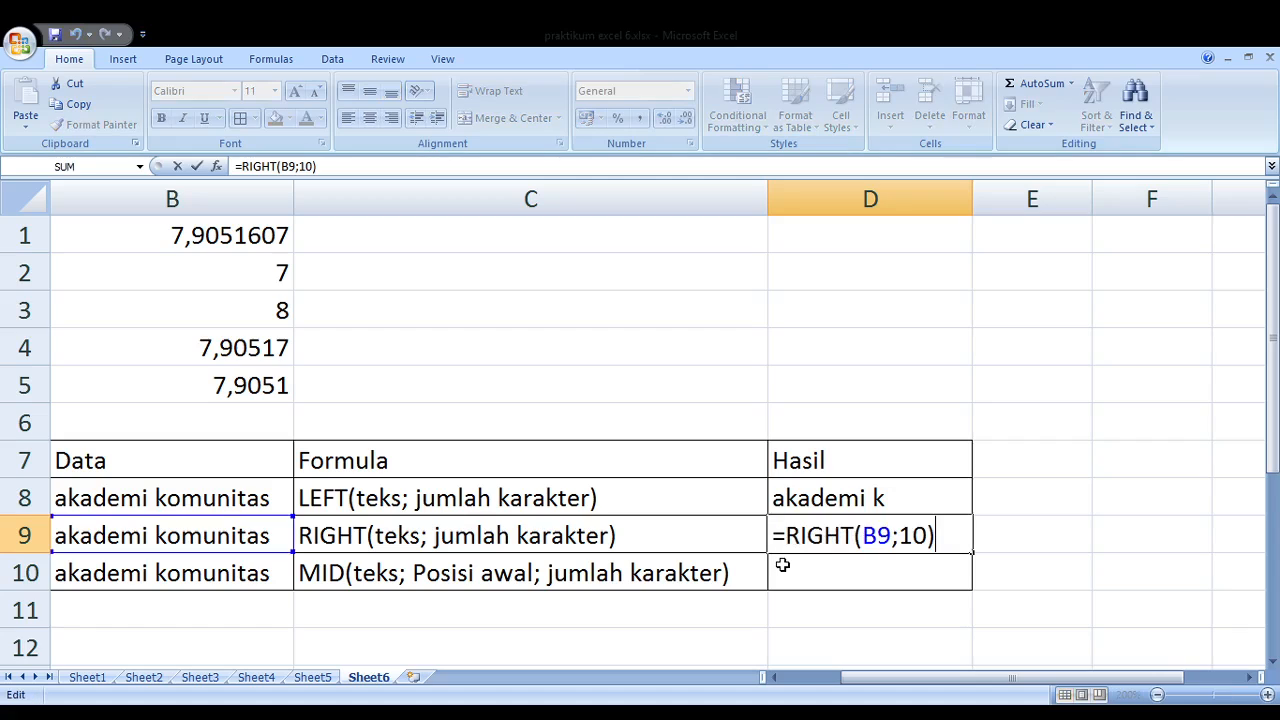
pyautogui.press('Left')
pyautogui.hotkey('shift', 'Left')
pyautogui.write('3')
pyautogui.press('Return')
pyautogui.press('Up')
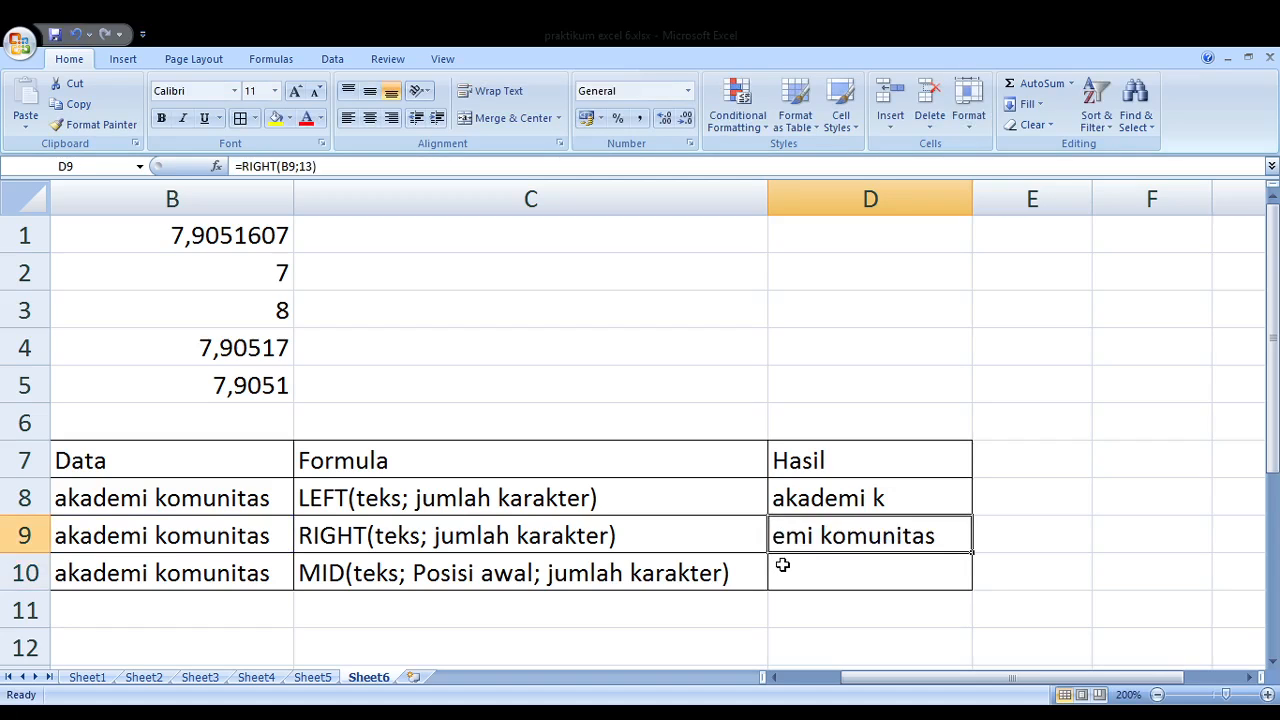
# Enter =MID(B10; 5; 4) in D10 to extract four characters of the text in B10, starting from the fifth
pyautogui.press('Down')
pyautogui.press('Up')
pyautogui.press('Down')
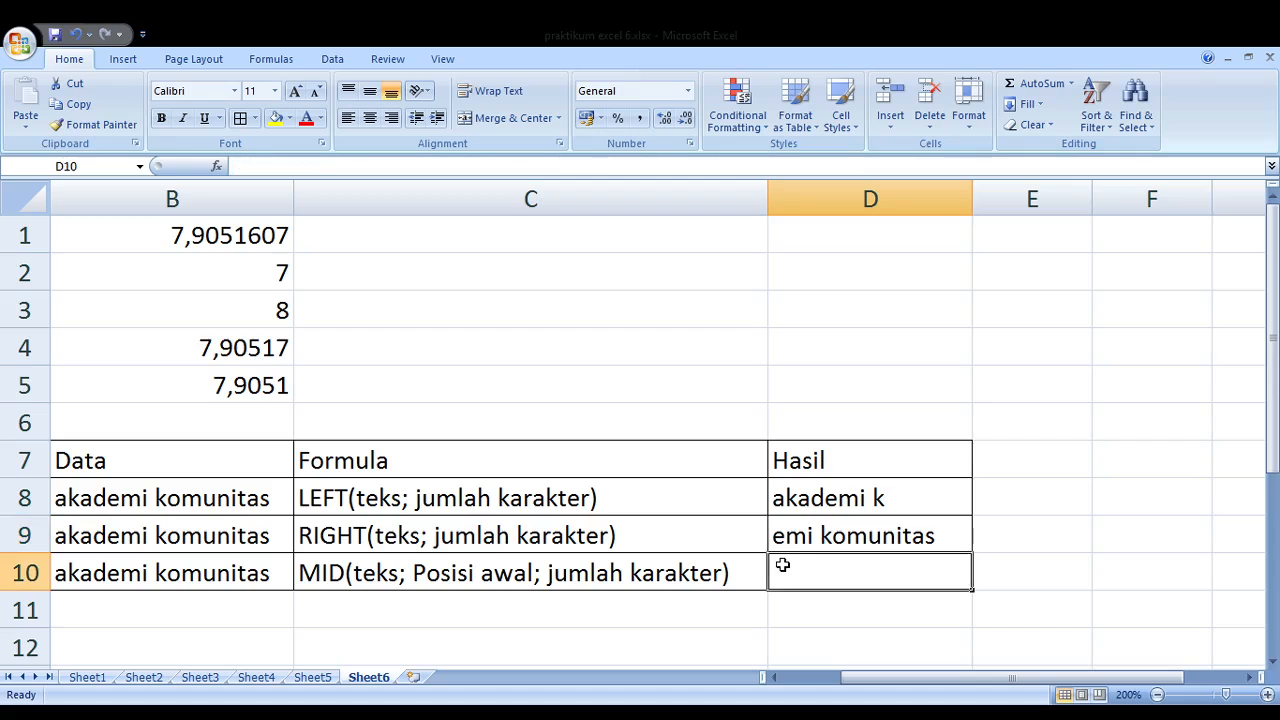
pyautogui.write('=mid')
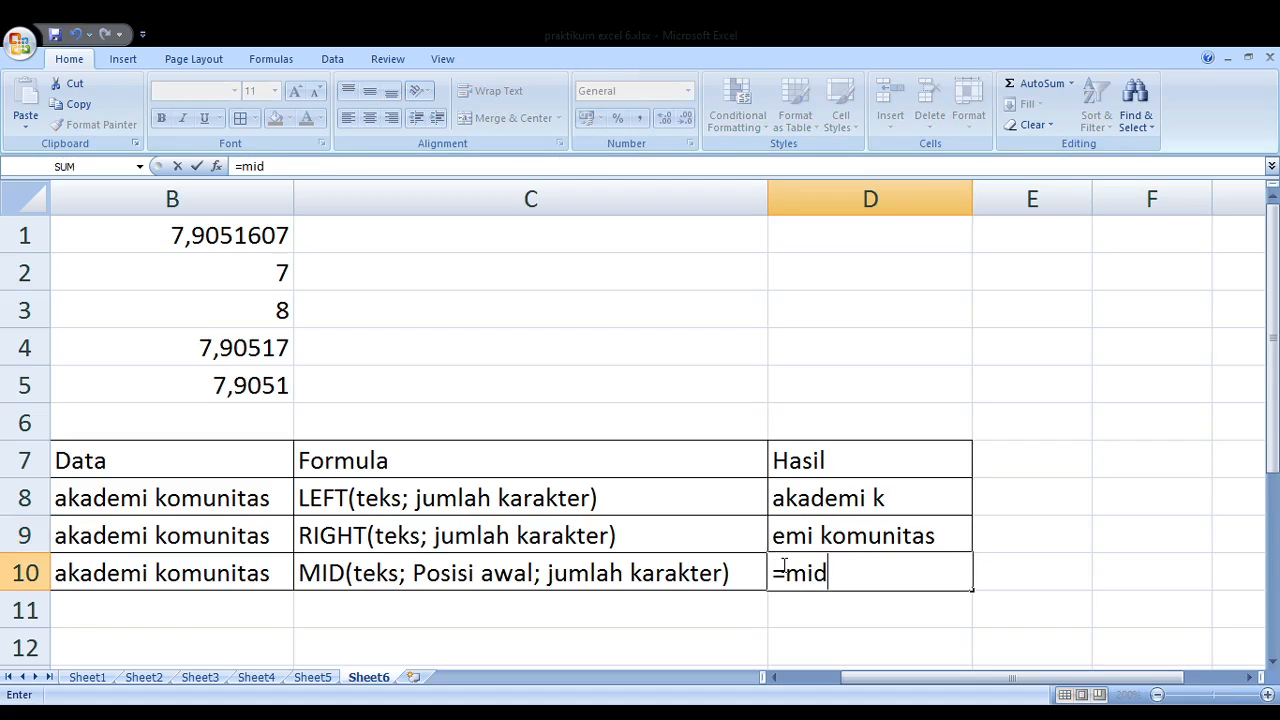
pyautogui.write('(')
pyautogui.click(203, 573)
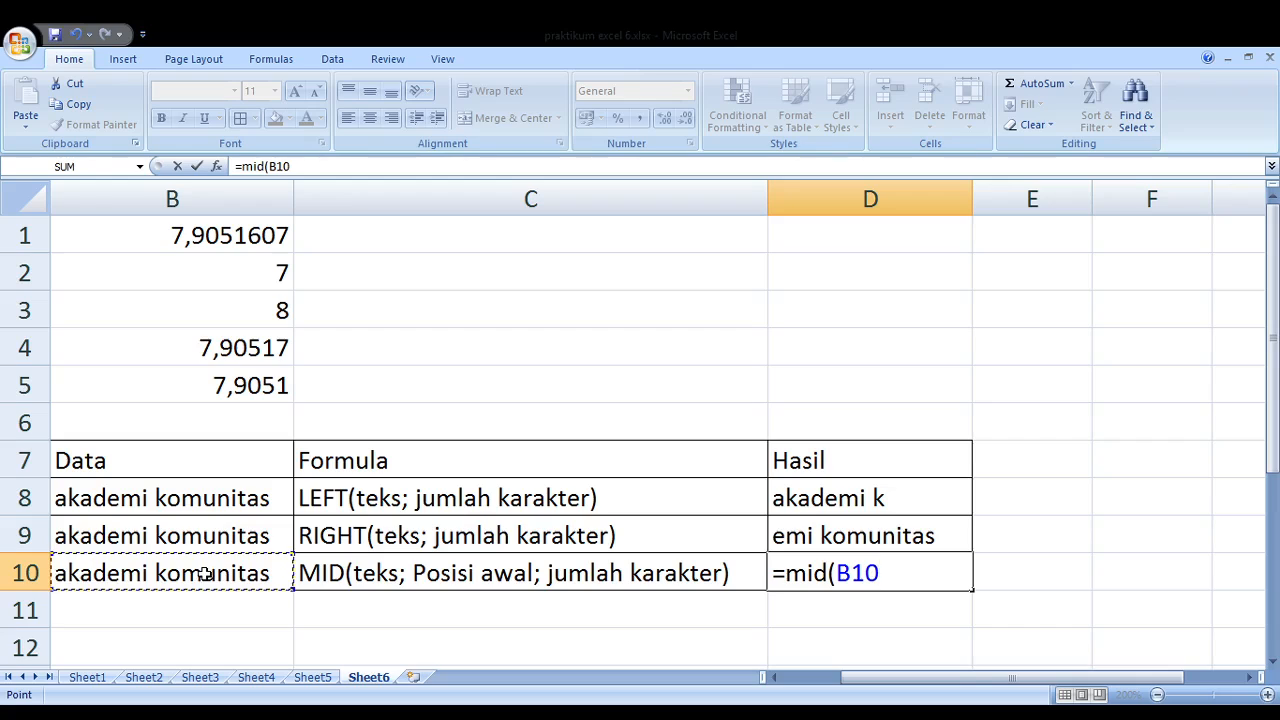
pyautogui.write(';')
pyautogui.write('5;')
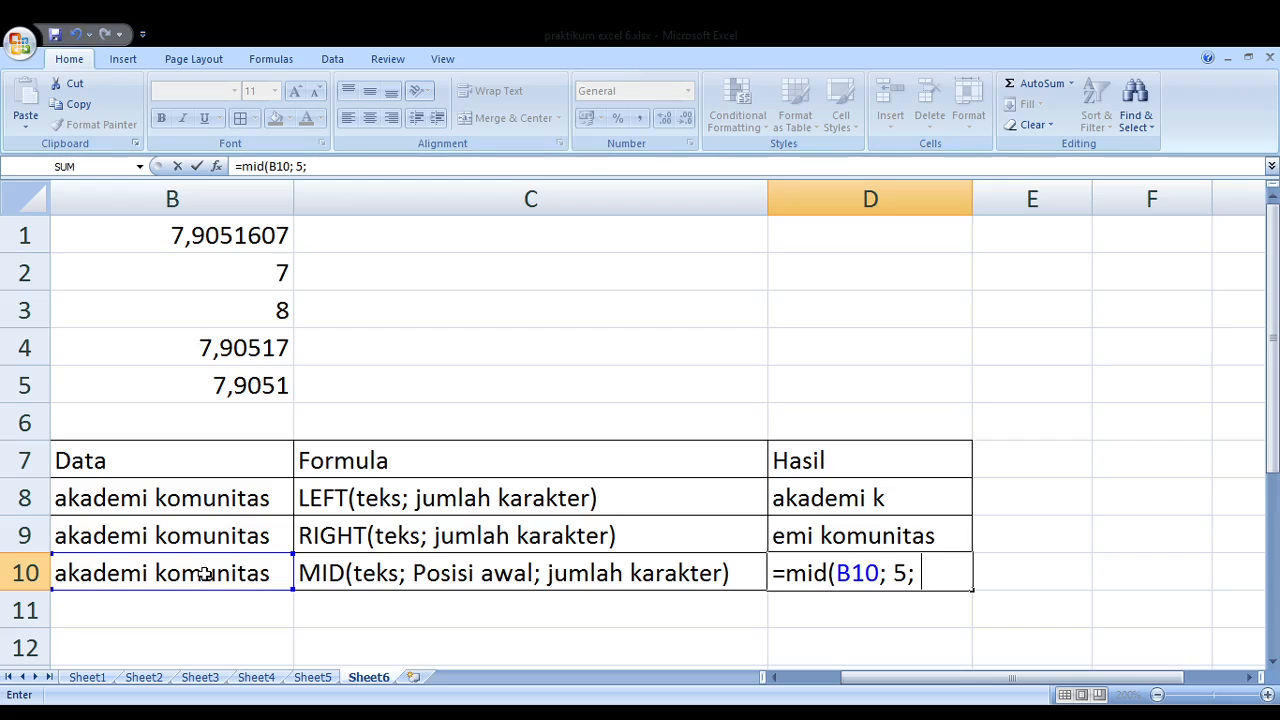
pyautogui.write('4)')
pyautogui.press('Return')
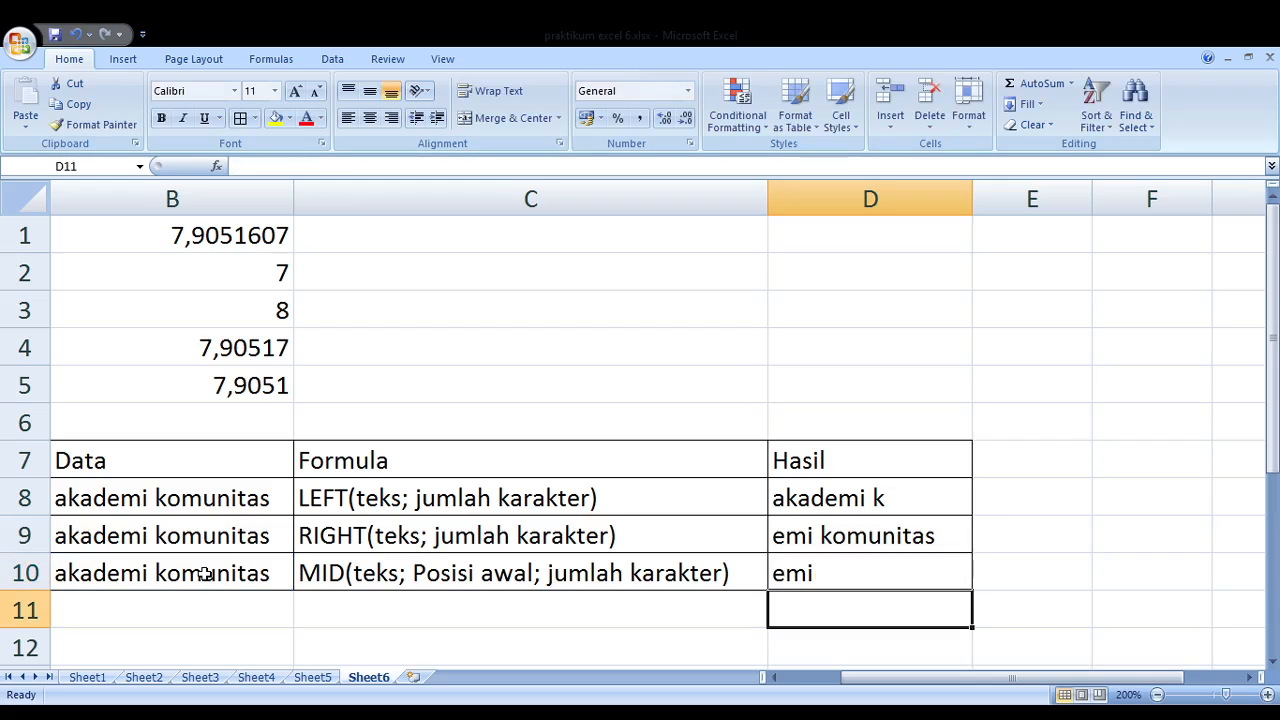
# Set the start position of the MID formula in D10 to 9, keeping the count of 4 characters
pyautogui.press('Up')
pyautogui.click(203, 573)
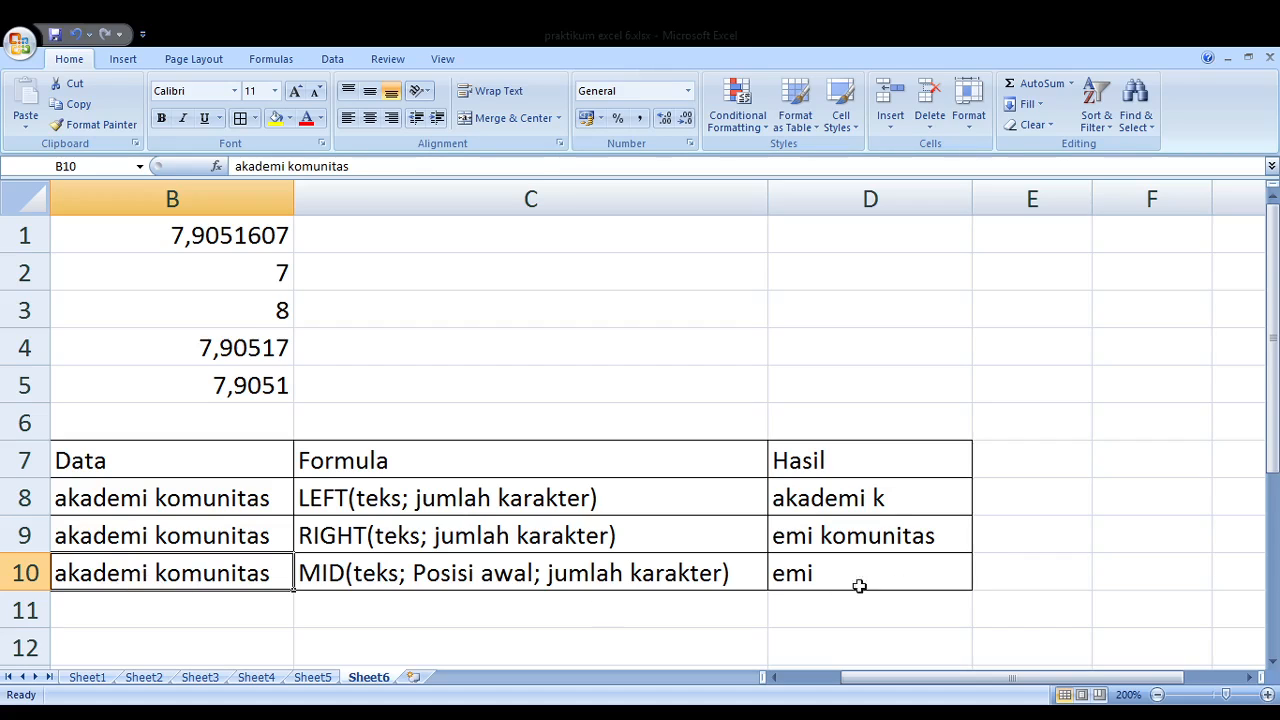
pyautogui.click(829, 573)
pyautogui.doubleClick(829, 573)
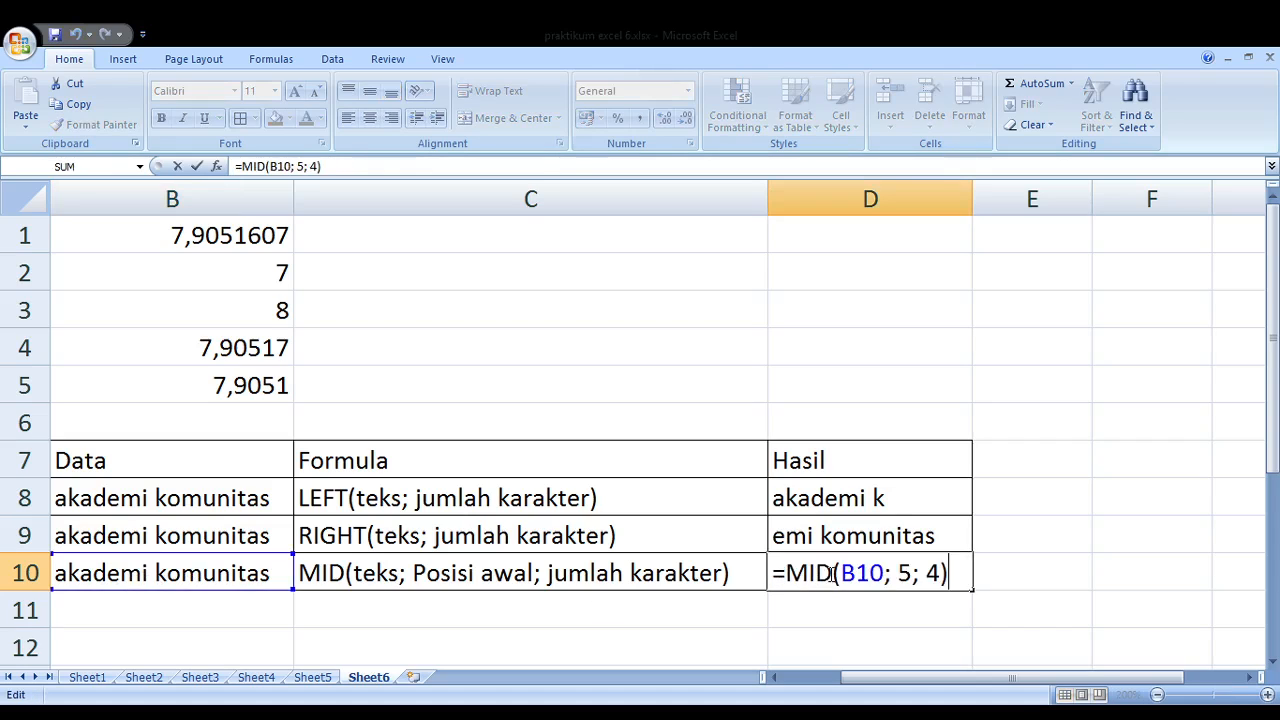
pyautogui.press('Left')
pyautogui.press('Left')
pyautogui.press('Left')
pyautogui.press('Left')
pyautogui.hotkey('shift', 'Left')
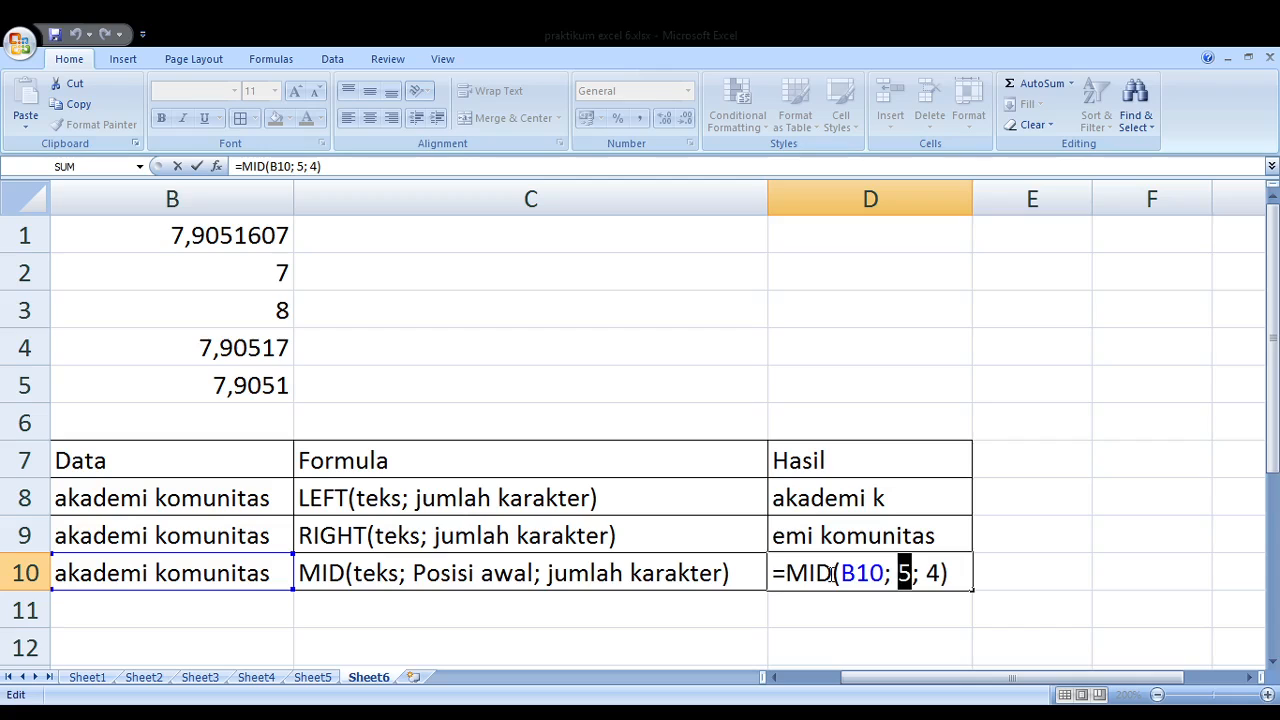
pyautogui.write('9')
pyautogui.press('Return')
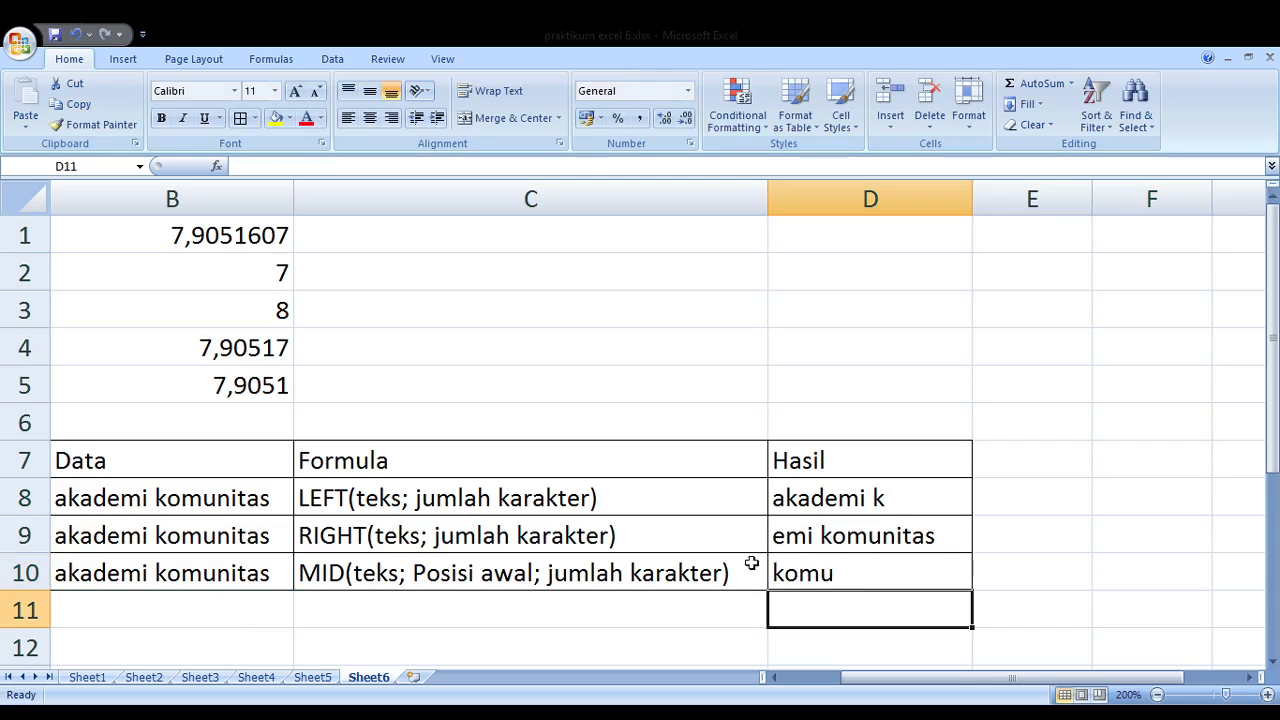
# Set the character count of the MID formula in D10 to 5
pyautogui.press('Up')
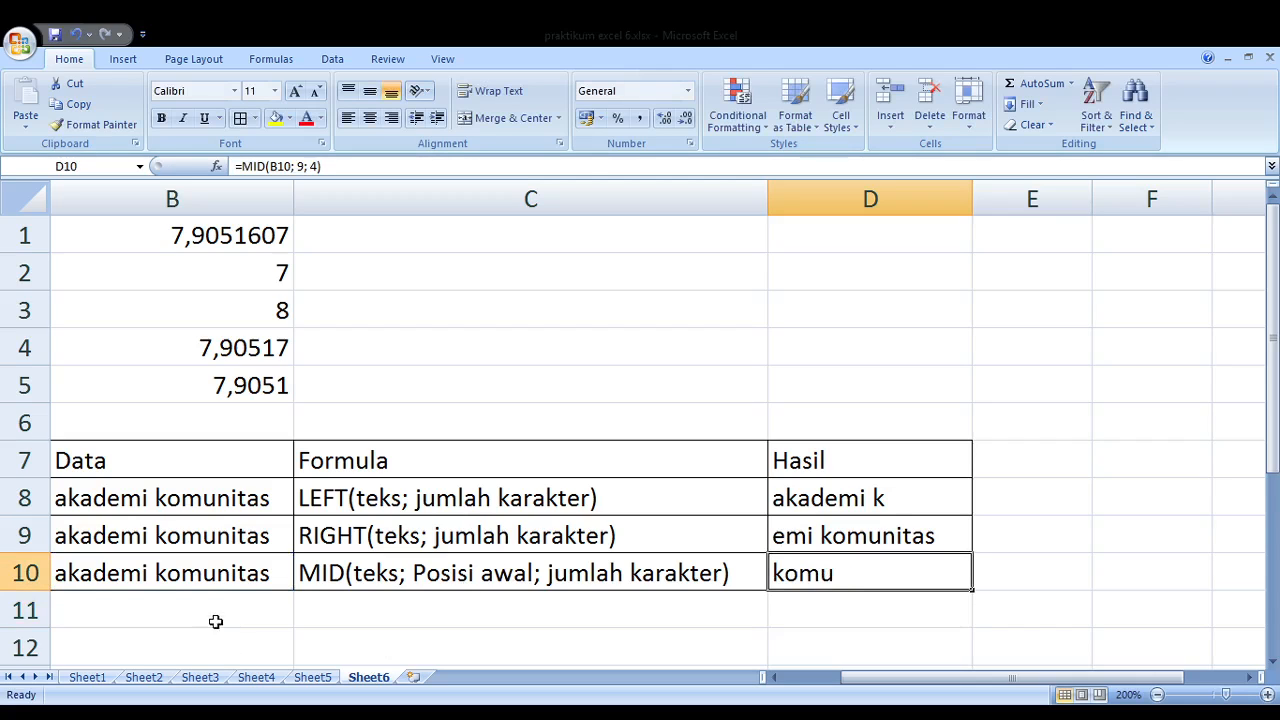
pyautogui.click(160, 583)
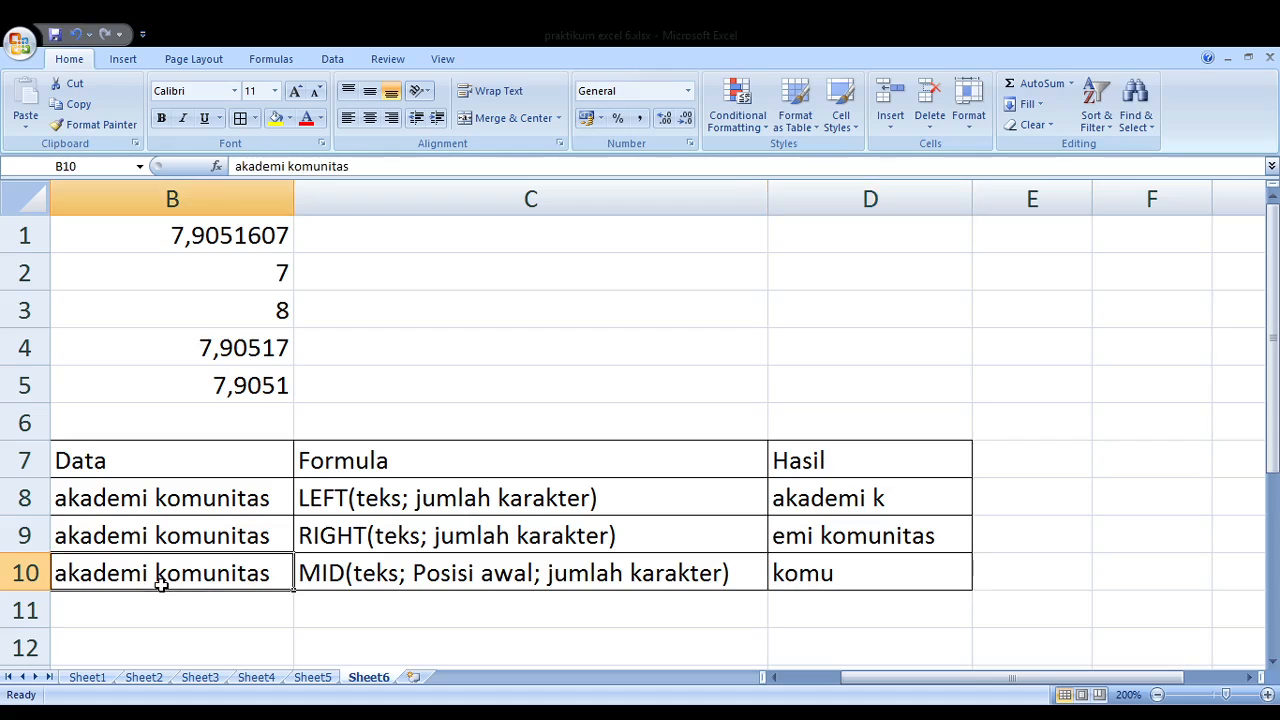
pyautogui.click(792, 578)
pyautogui.doubleClick(803, 585)
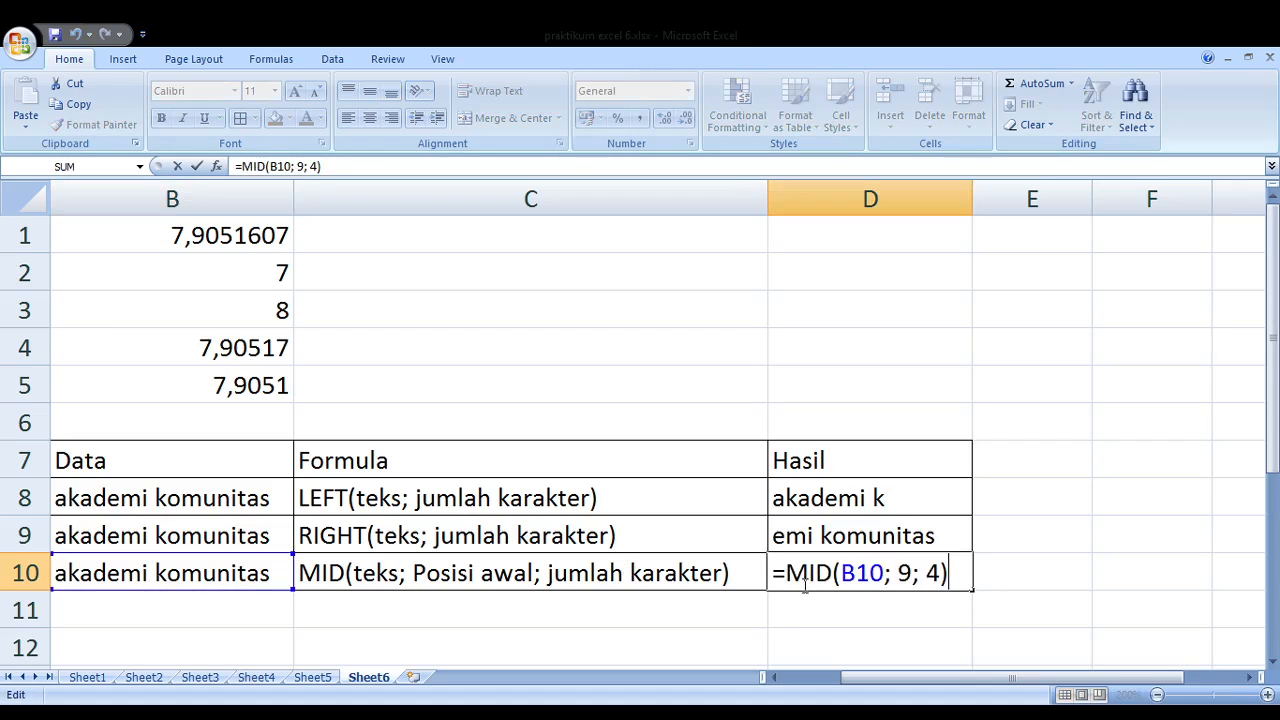
pyautogui.press('Left')
pyautogui.hotkey('shift', 'Left')
pyautogui.write('5')
pyautogui.press('Return')
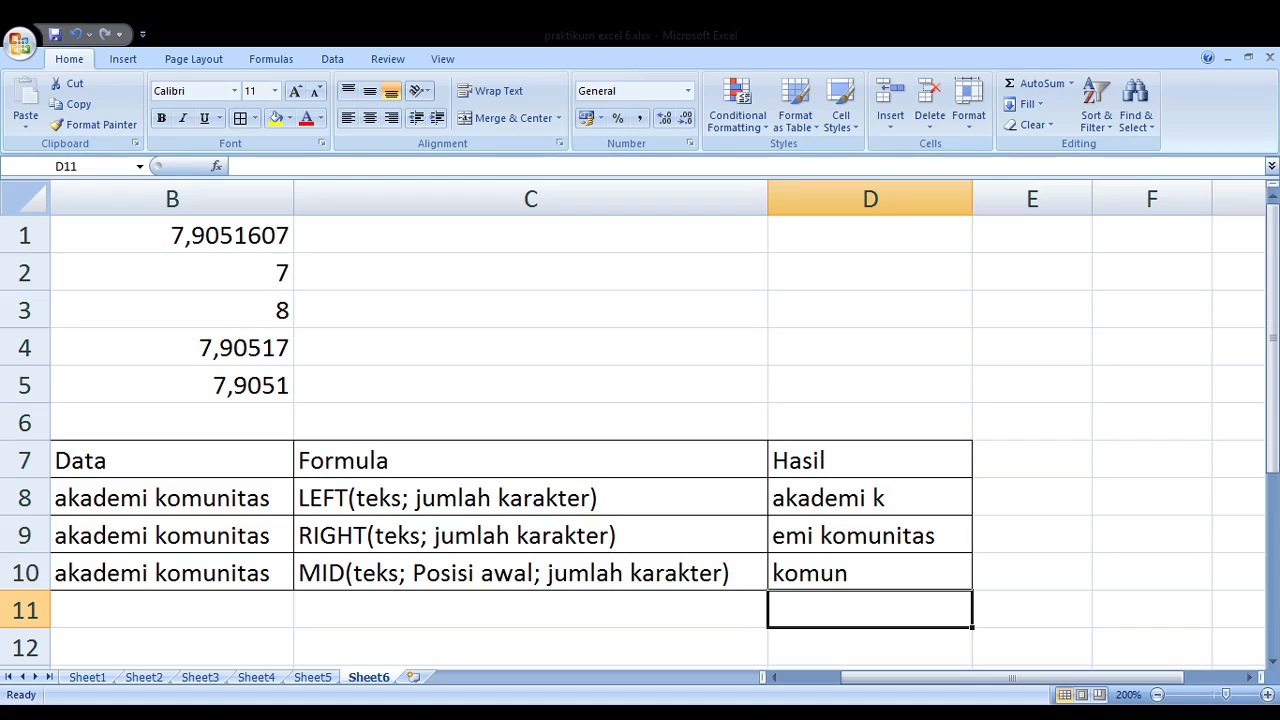
pyautogui.click(526, 712)
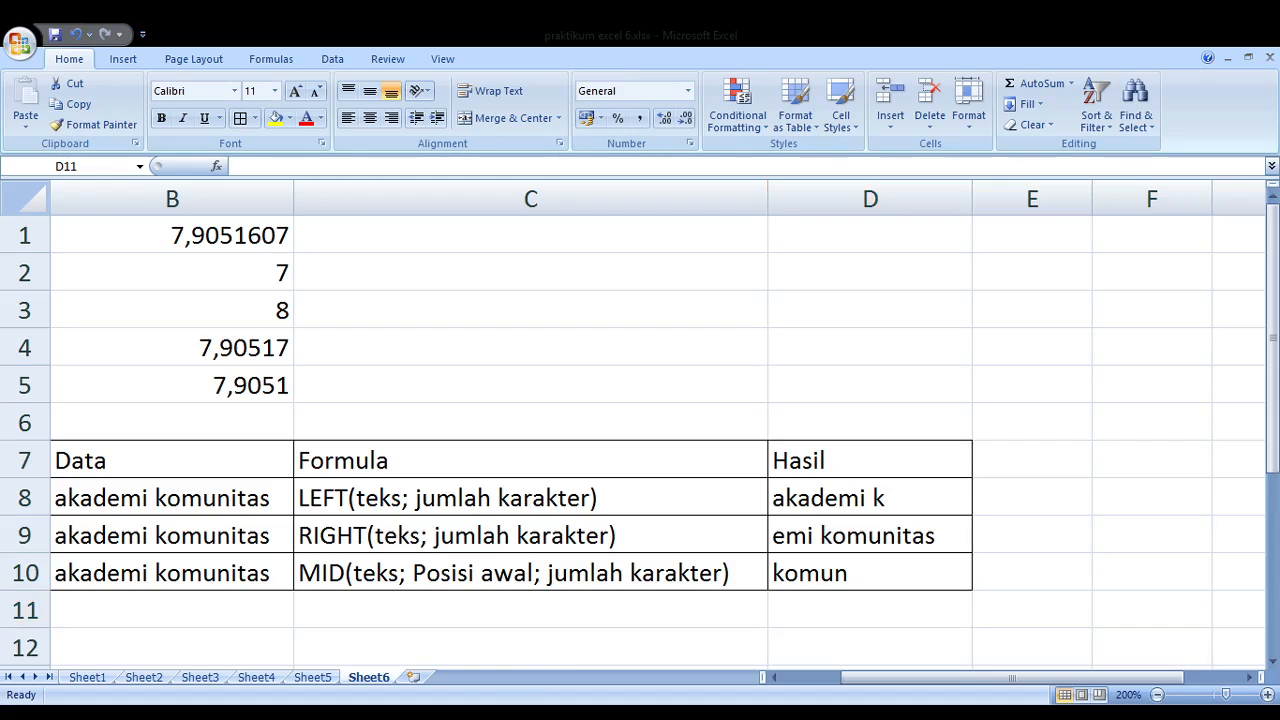